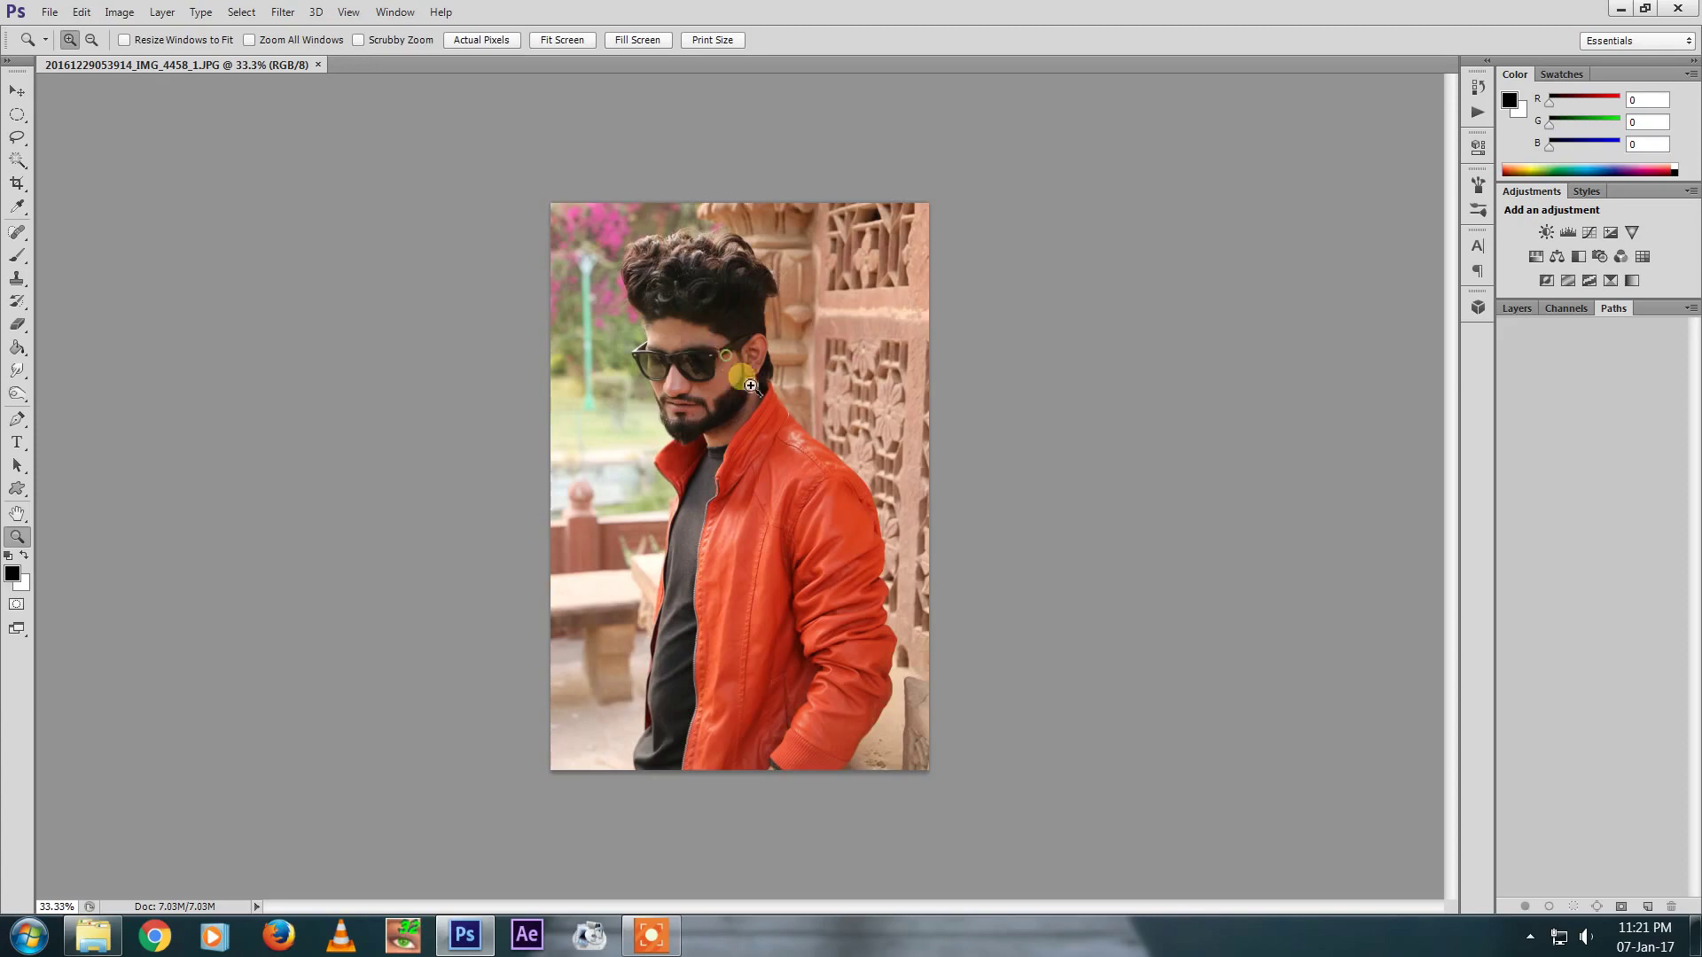
# With a small Spot Healing Brush, clear two forehead spots and one cheek spot
pyautogui.click(734, 385)
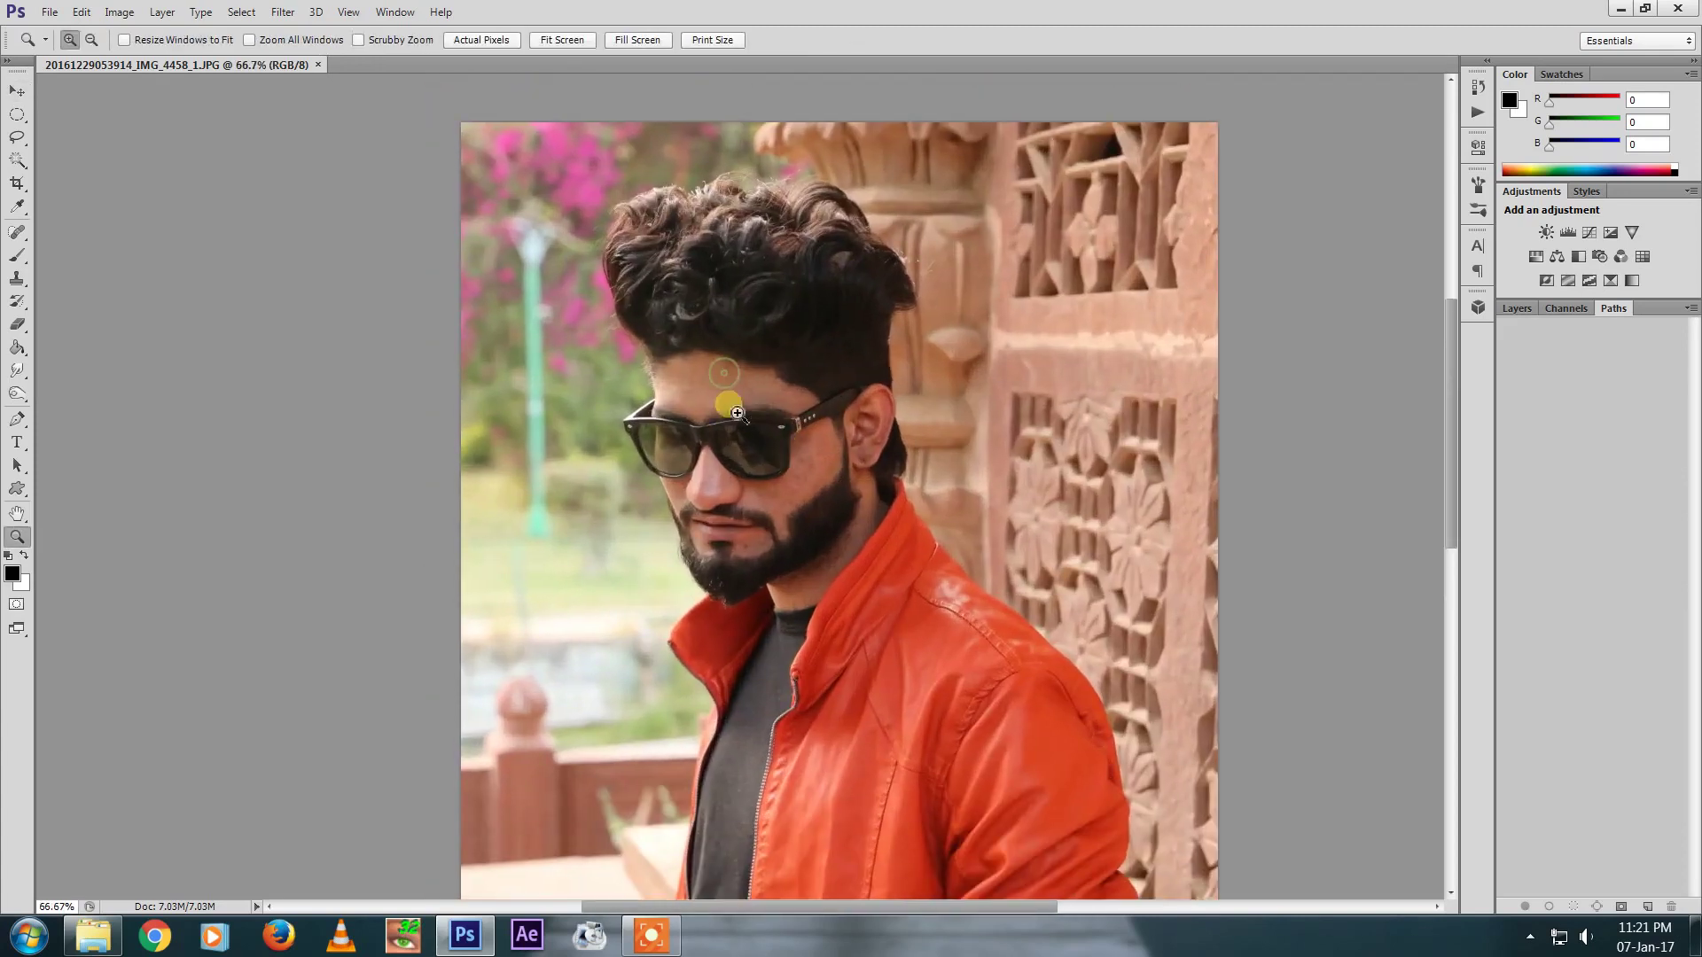
pyautogui.click(18, 235)
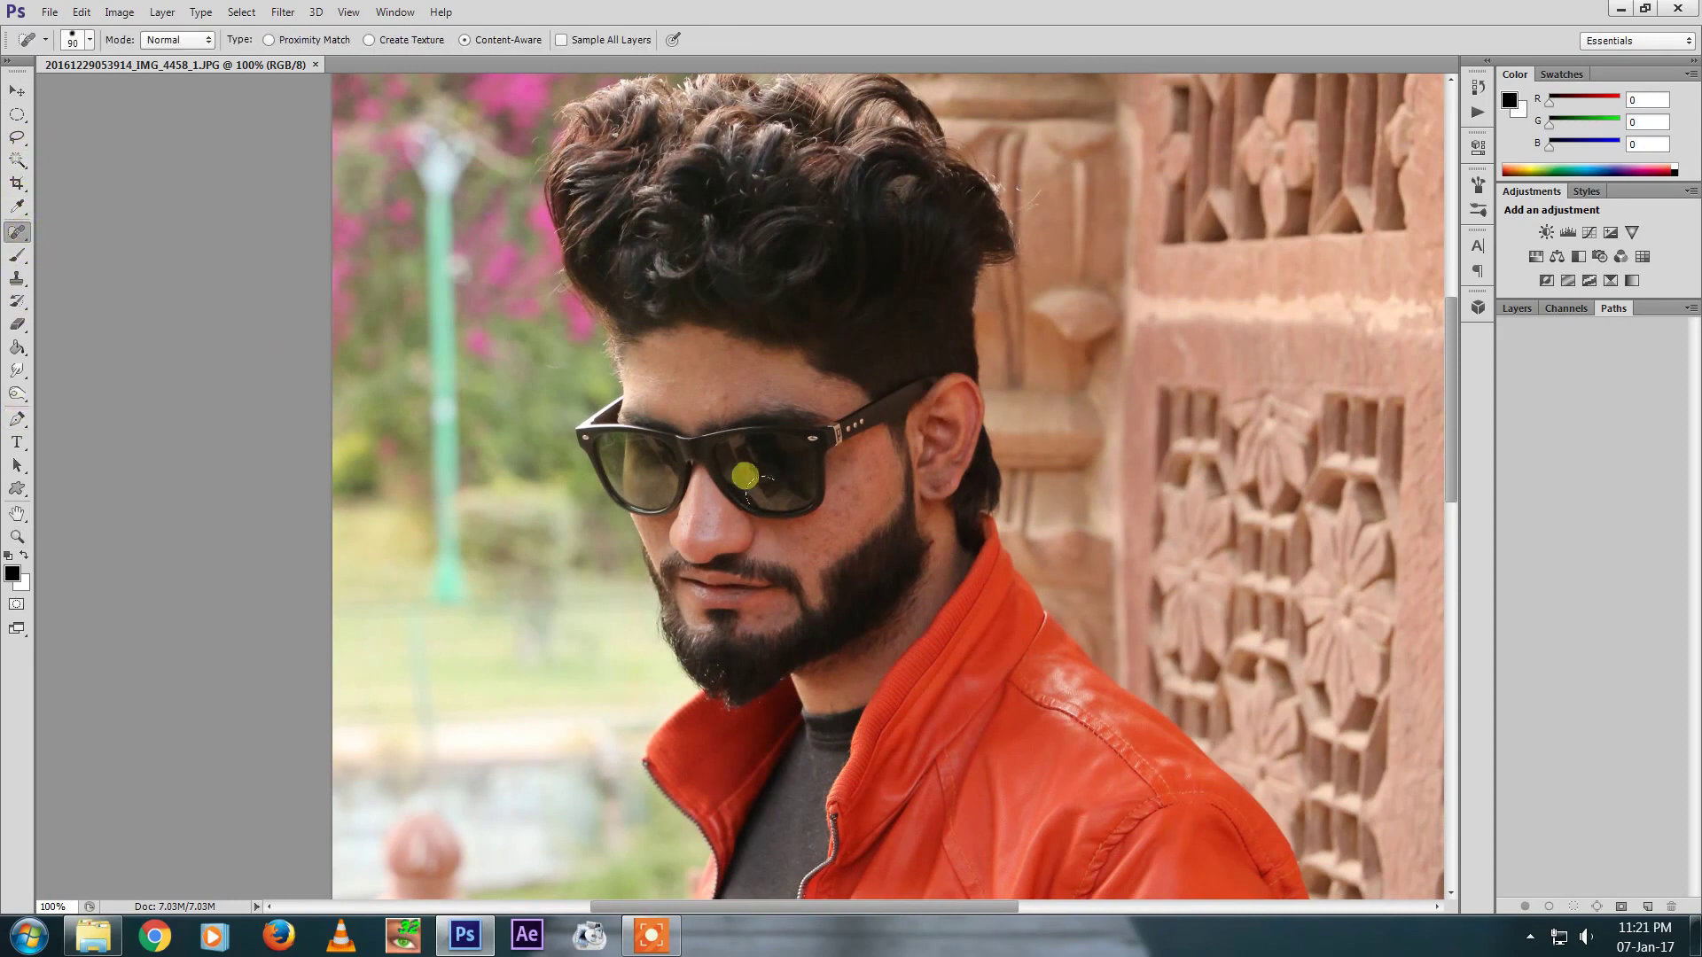
pyautogui.rightClick(605, 260)
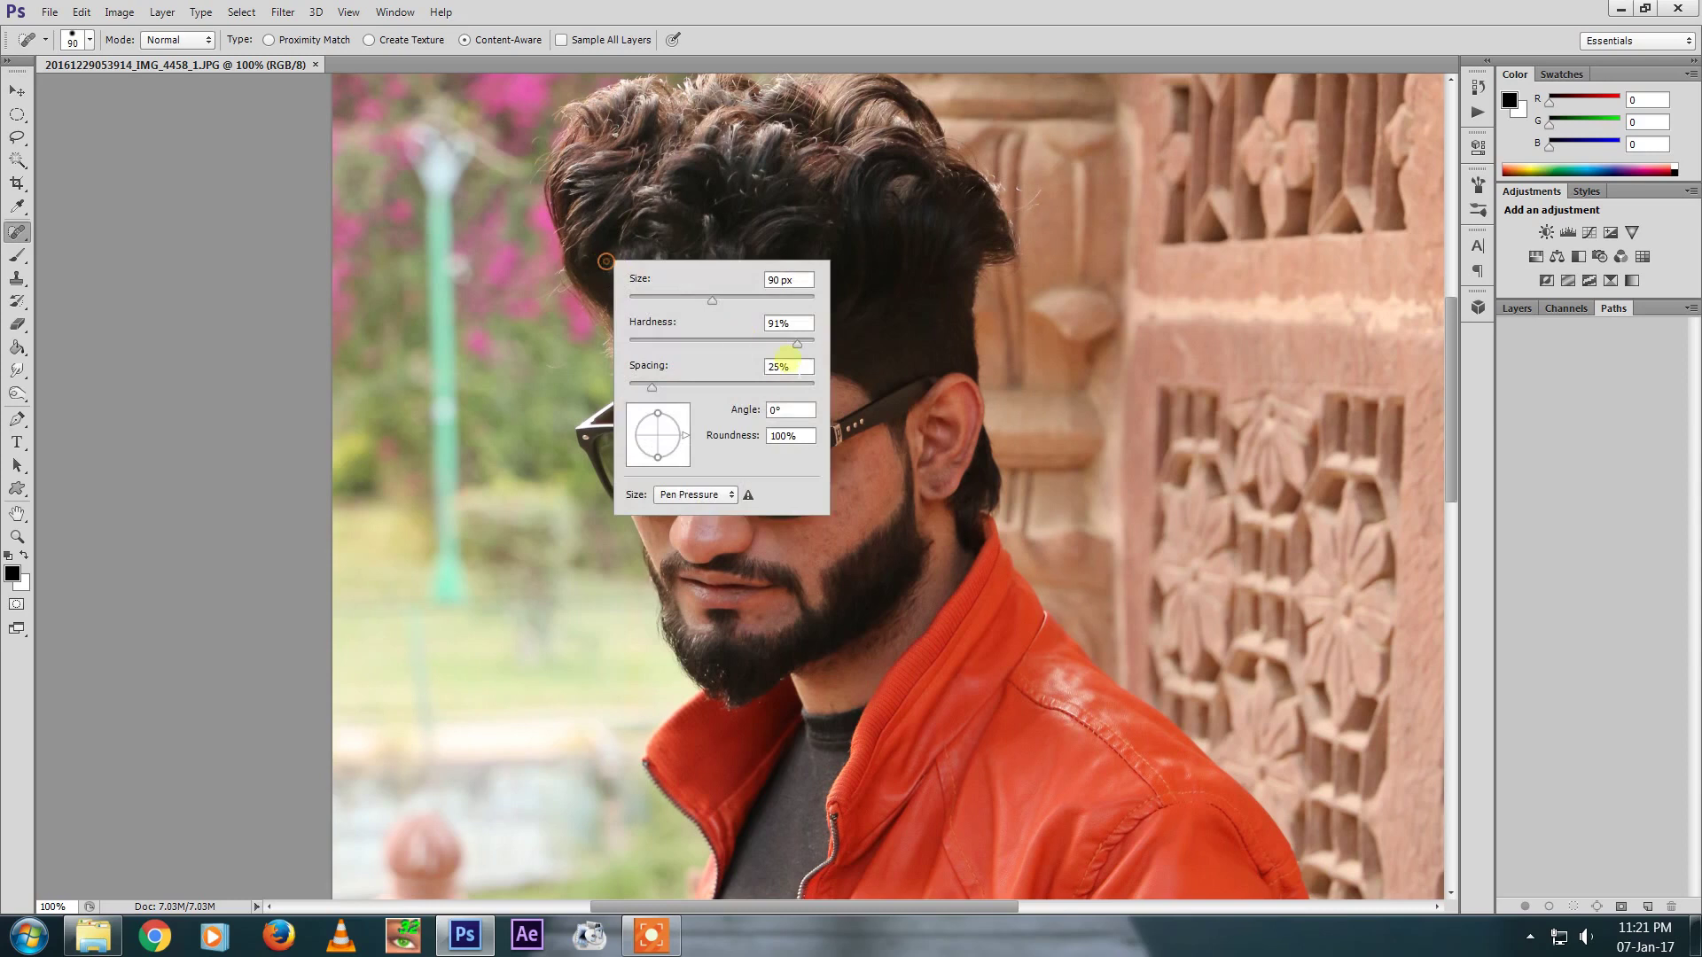
pyautogui.click(580, 321)
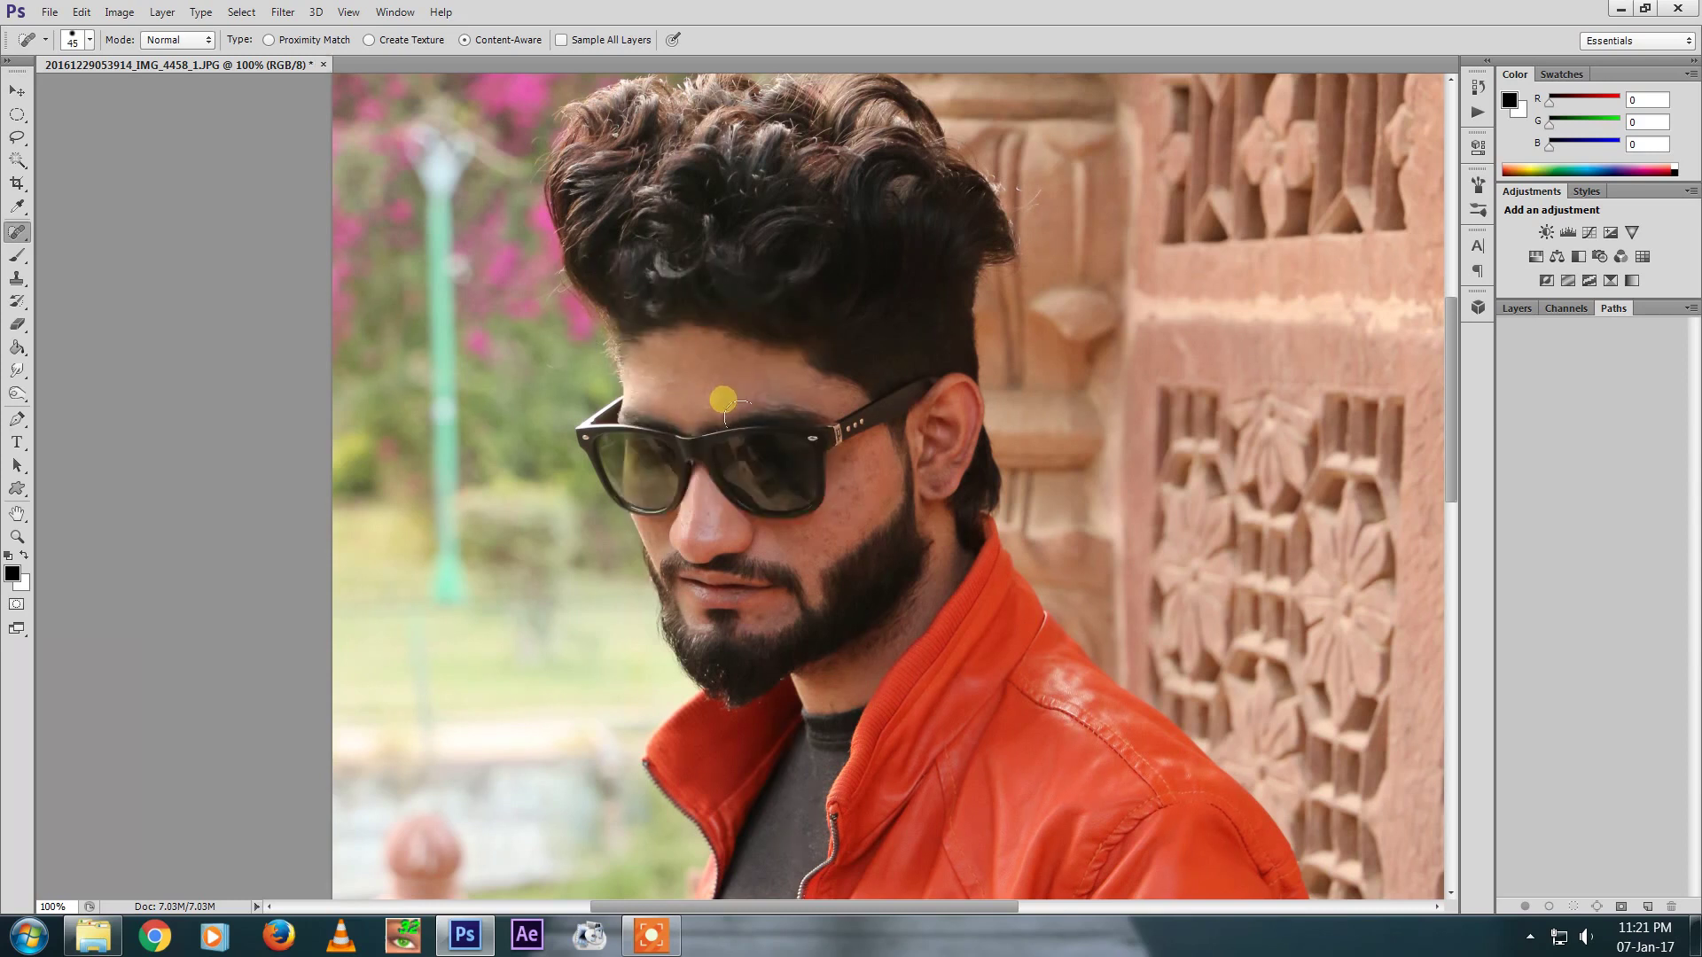
pyautogui.moveTo(727, 406); pyautogui.dragTo(720, 397)
pyautogui.click(721, 356)
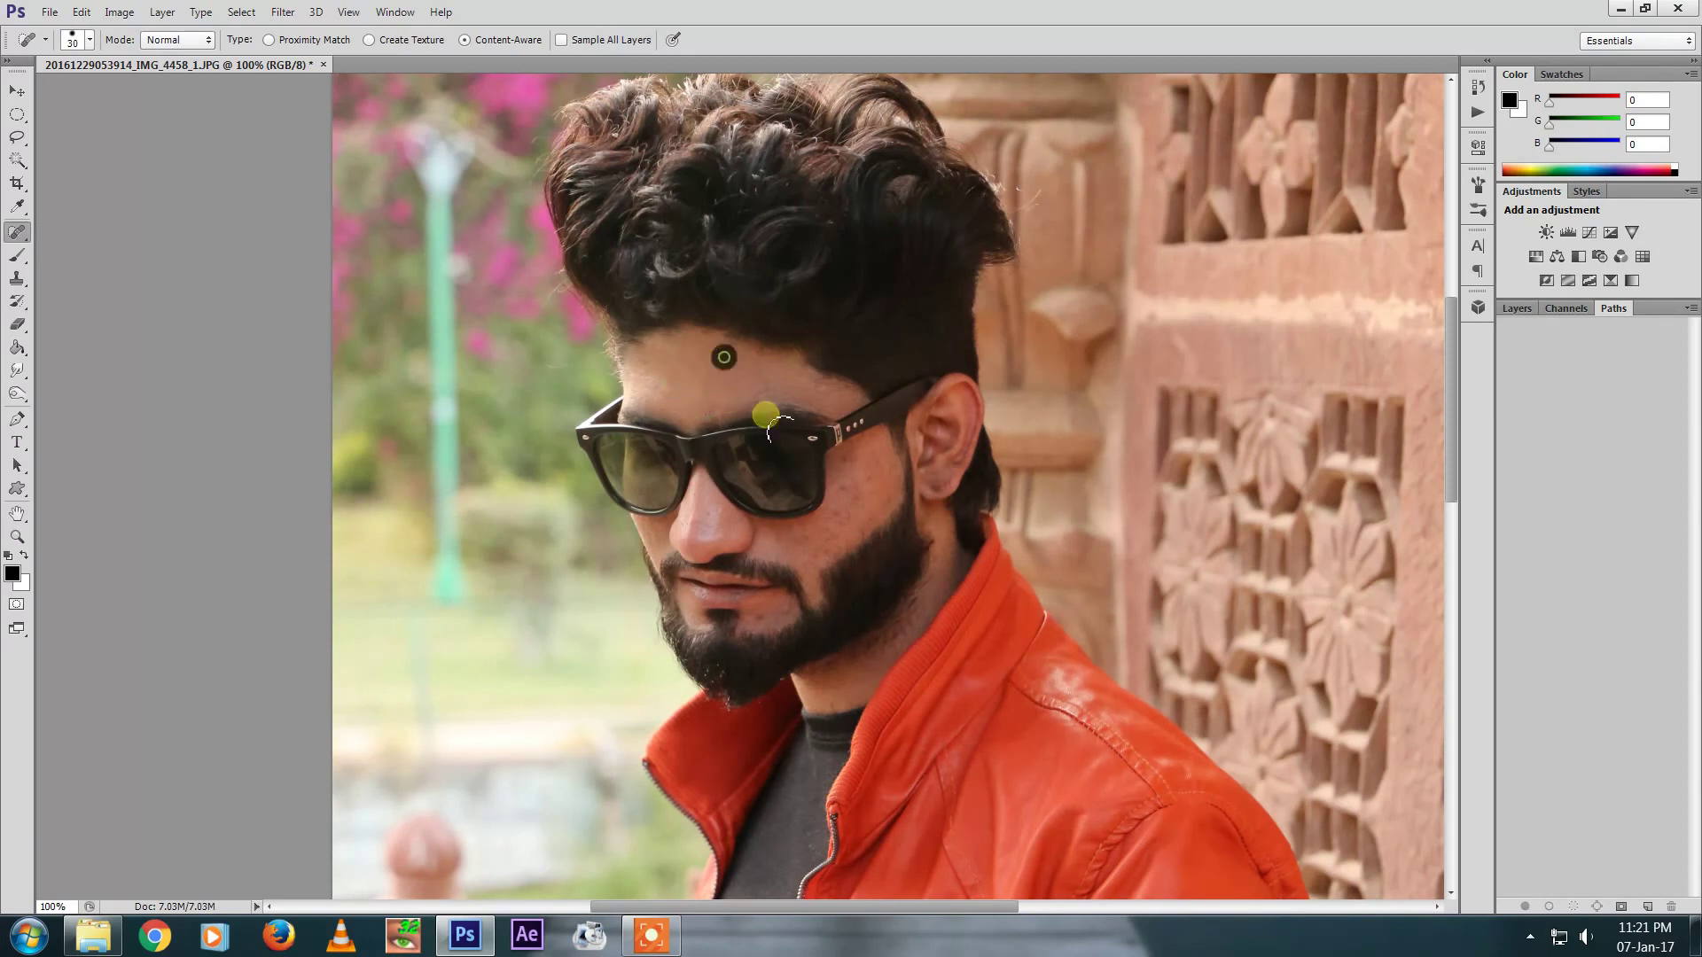
pyautogui.press('[')
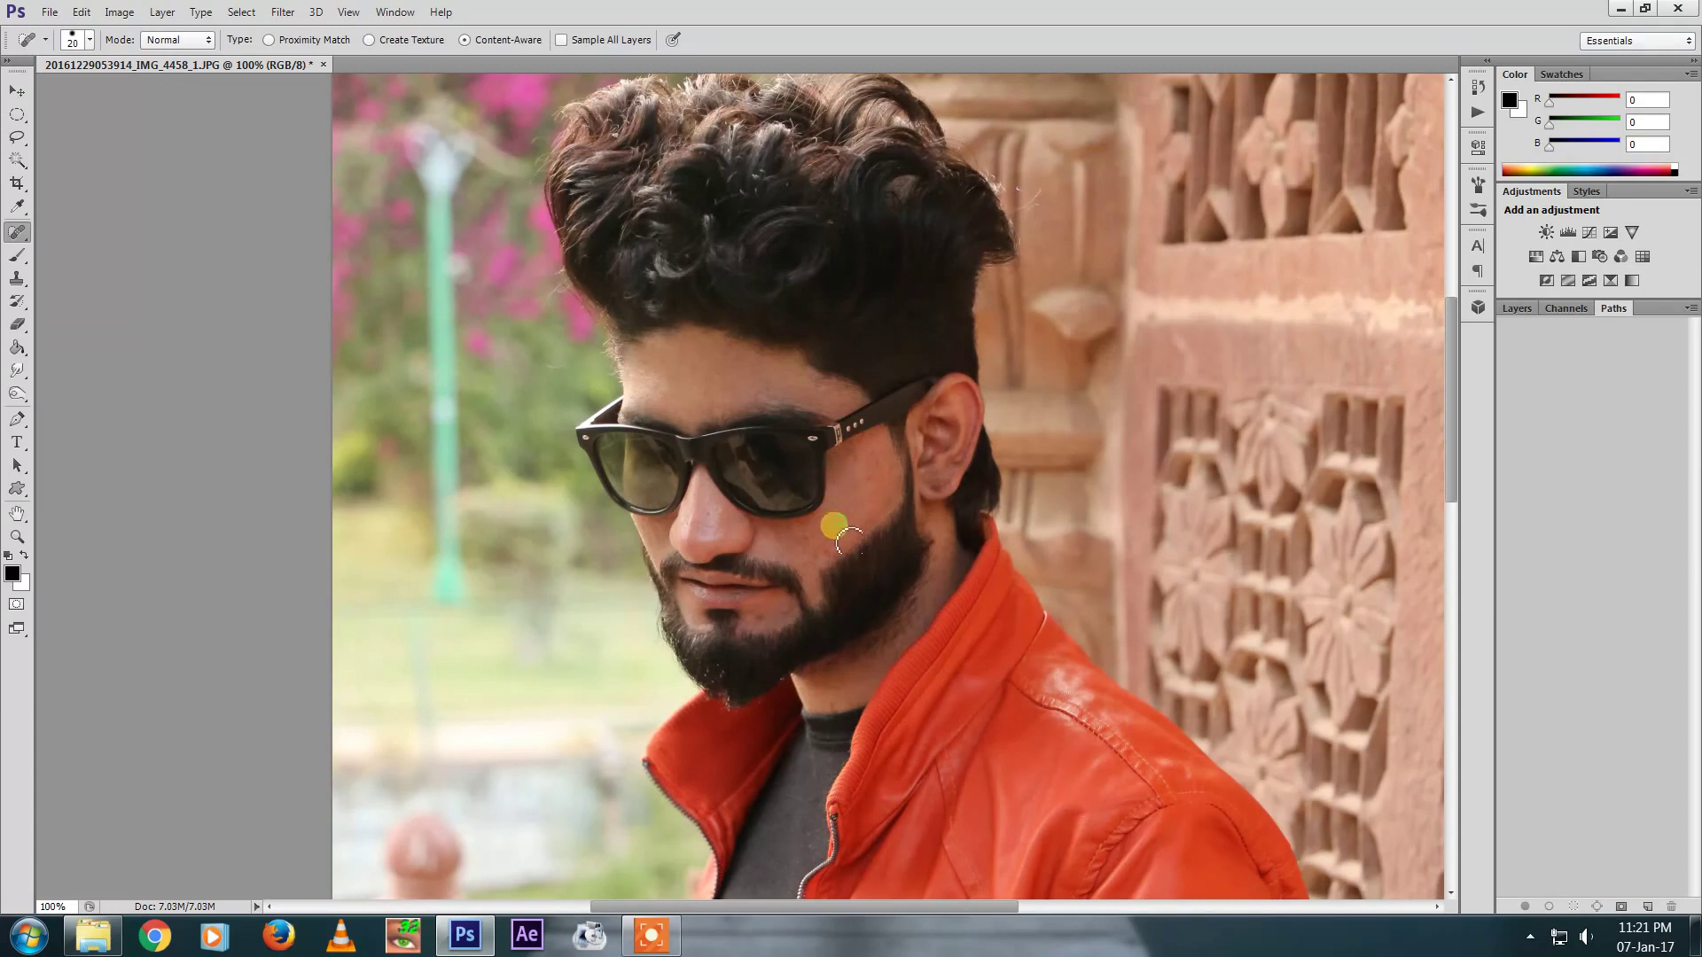
pyautogui.press(']')
pyautogui.press(']')
pyautogui.click(858, 502)
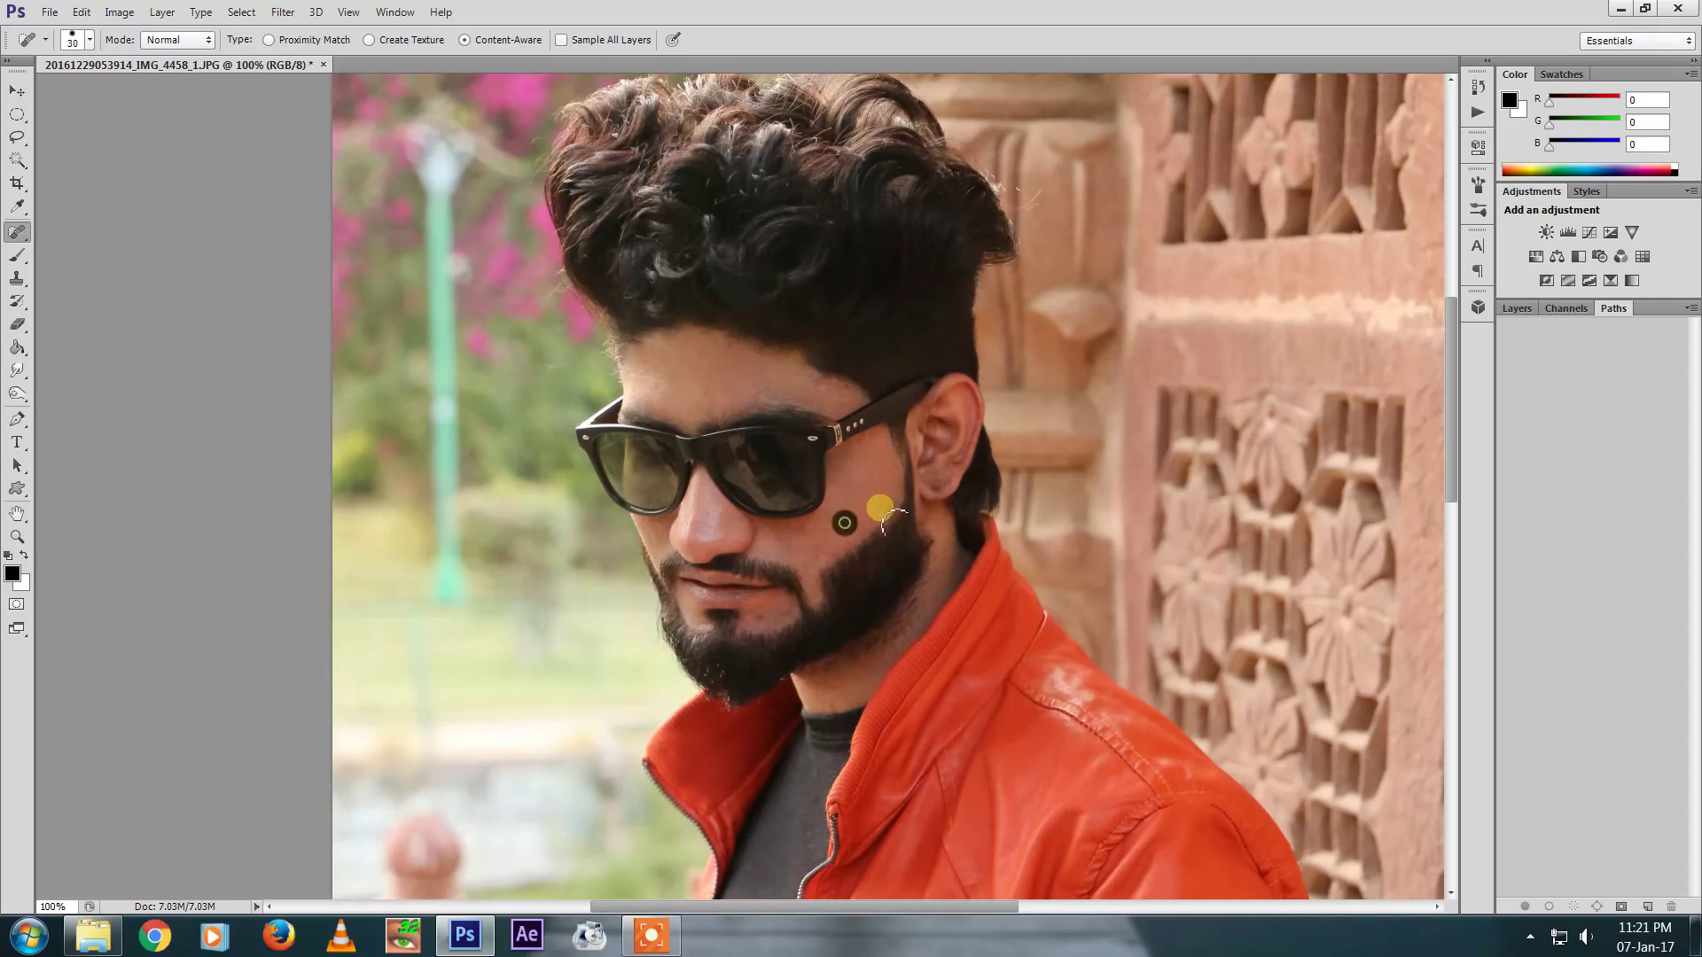
# Choose a round brush preset for the Brush tool
pyautogui.press('z')
pyautogui.press('b')
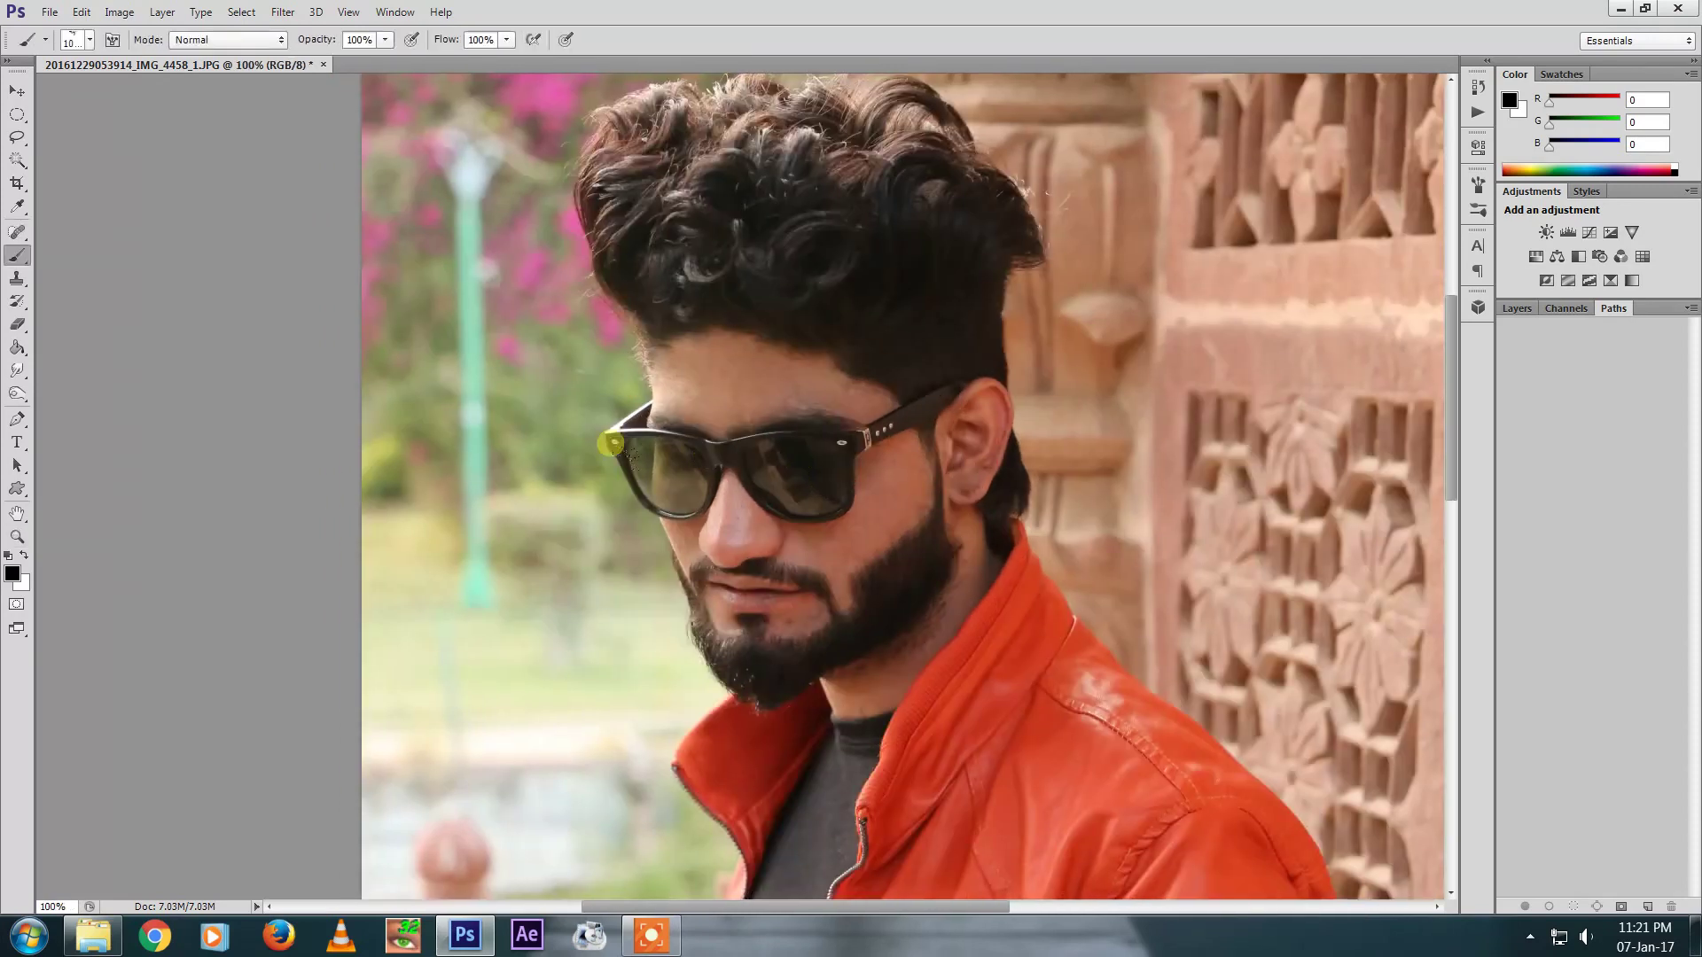
pyautogui.rightClick(656, 431)
pyautogui.scroll(3, 981, 569)
pyautogui.moveTo(1356, 671); pyautogui.dragTo(1353, 553)
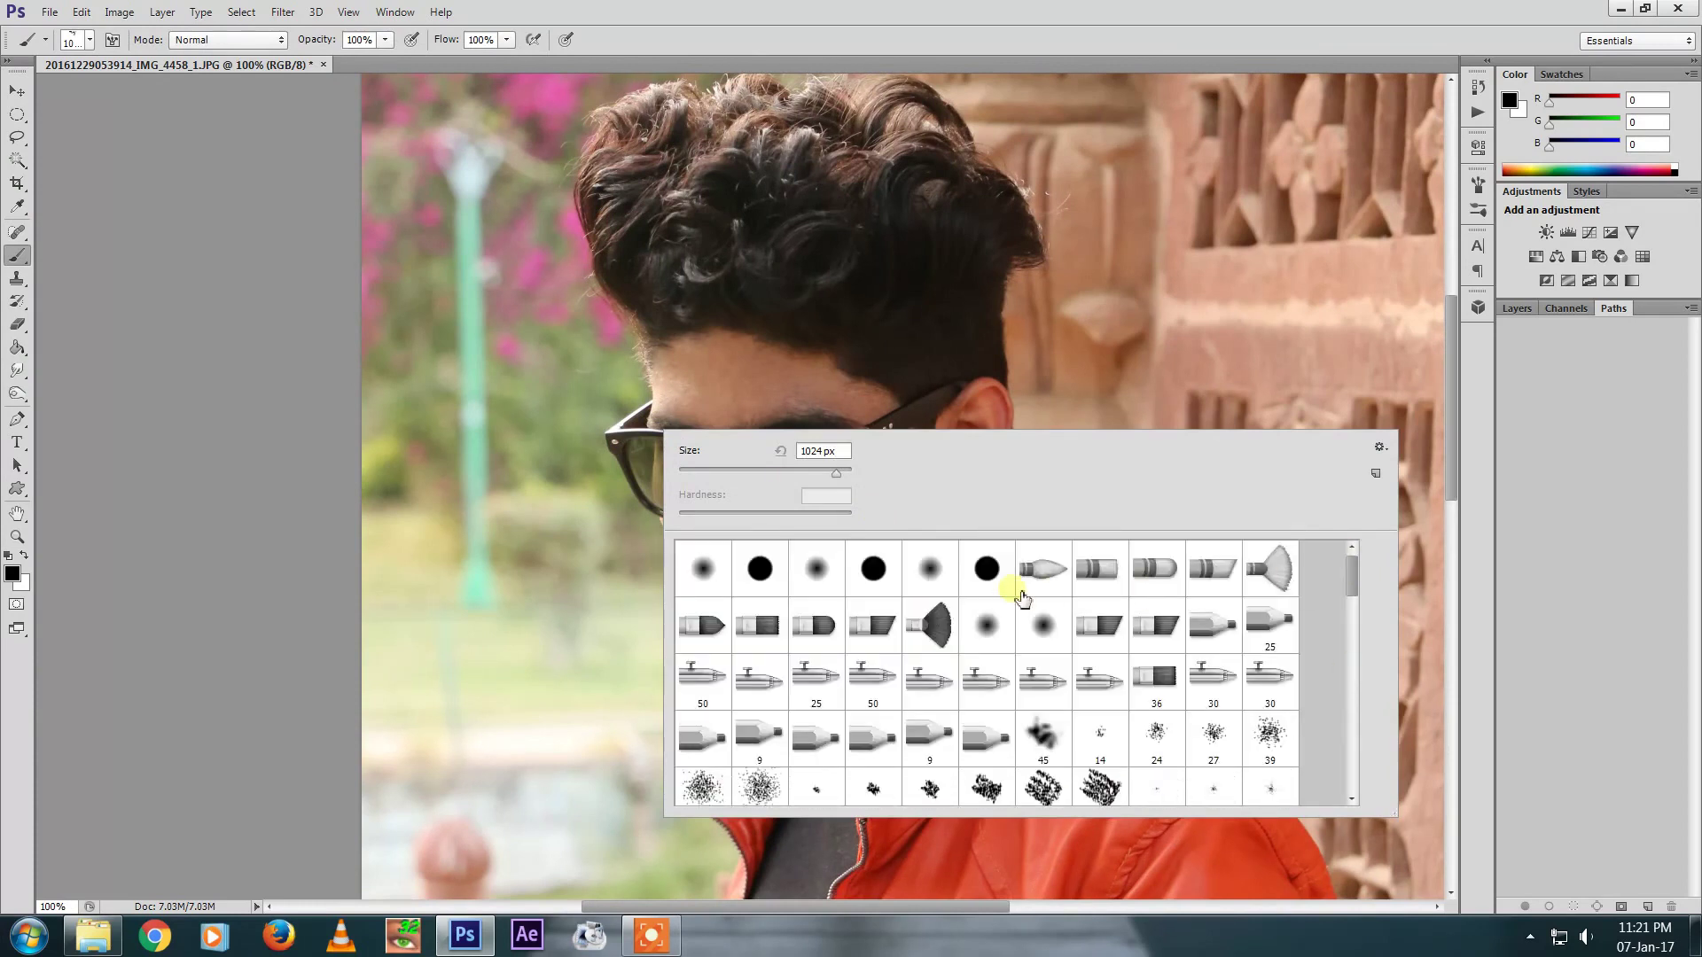
pyautogui.doubleClick(966, 585)
pyautogui.press('p')
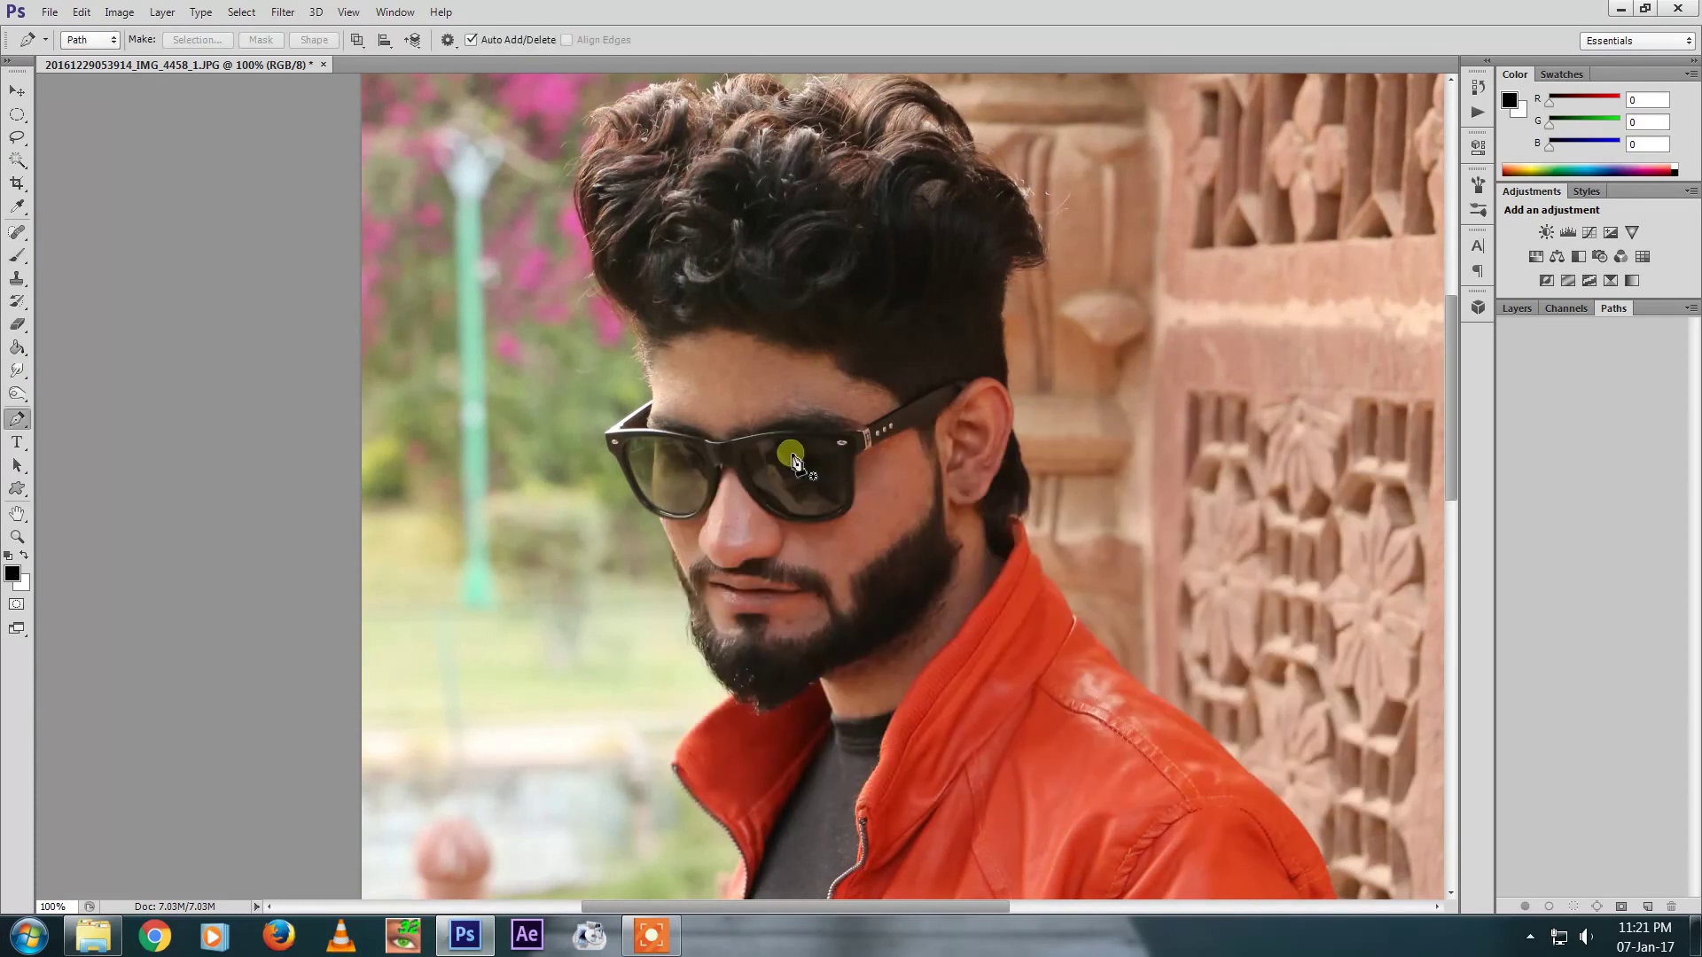
pyautogui.press('b')
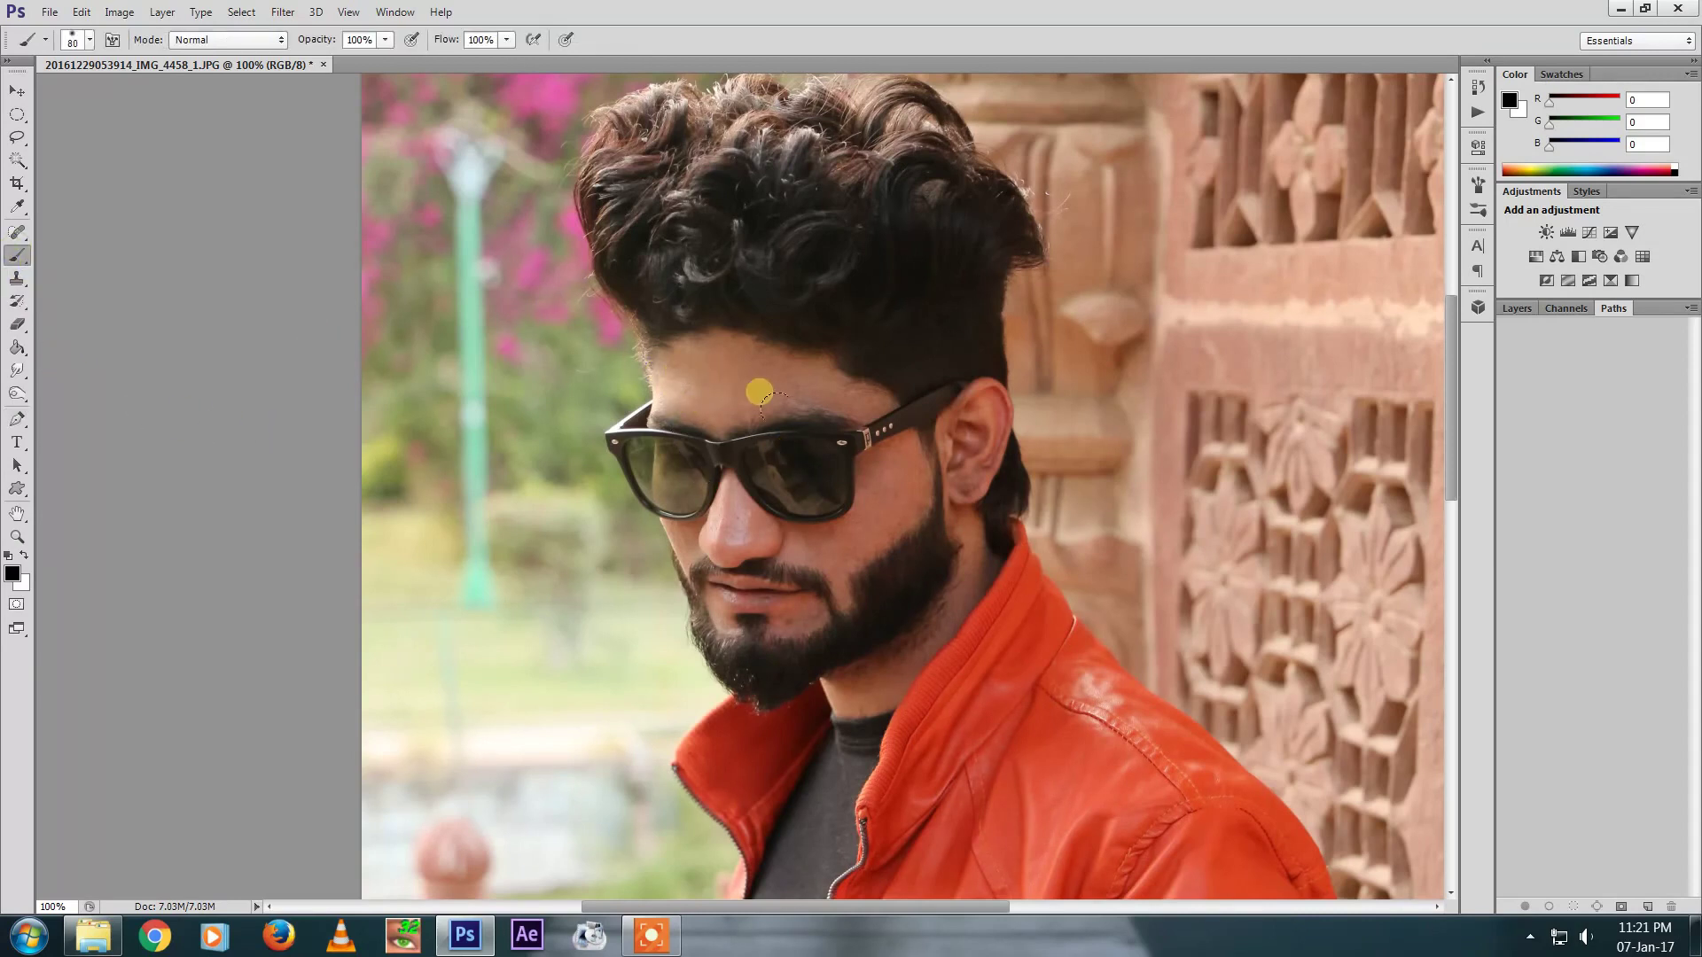
# Set brush opacity to 12%, sample skin colour from forehead and cheek, then zoom out
pyautogui.click(384, 40)
pyautogui.moveTo(319, 62); pyautogui.dragTo(305, 62)
pyautogui.keyDown('alt'); pyautogui.click(726, 380); pyautogui.keyUp('alt')
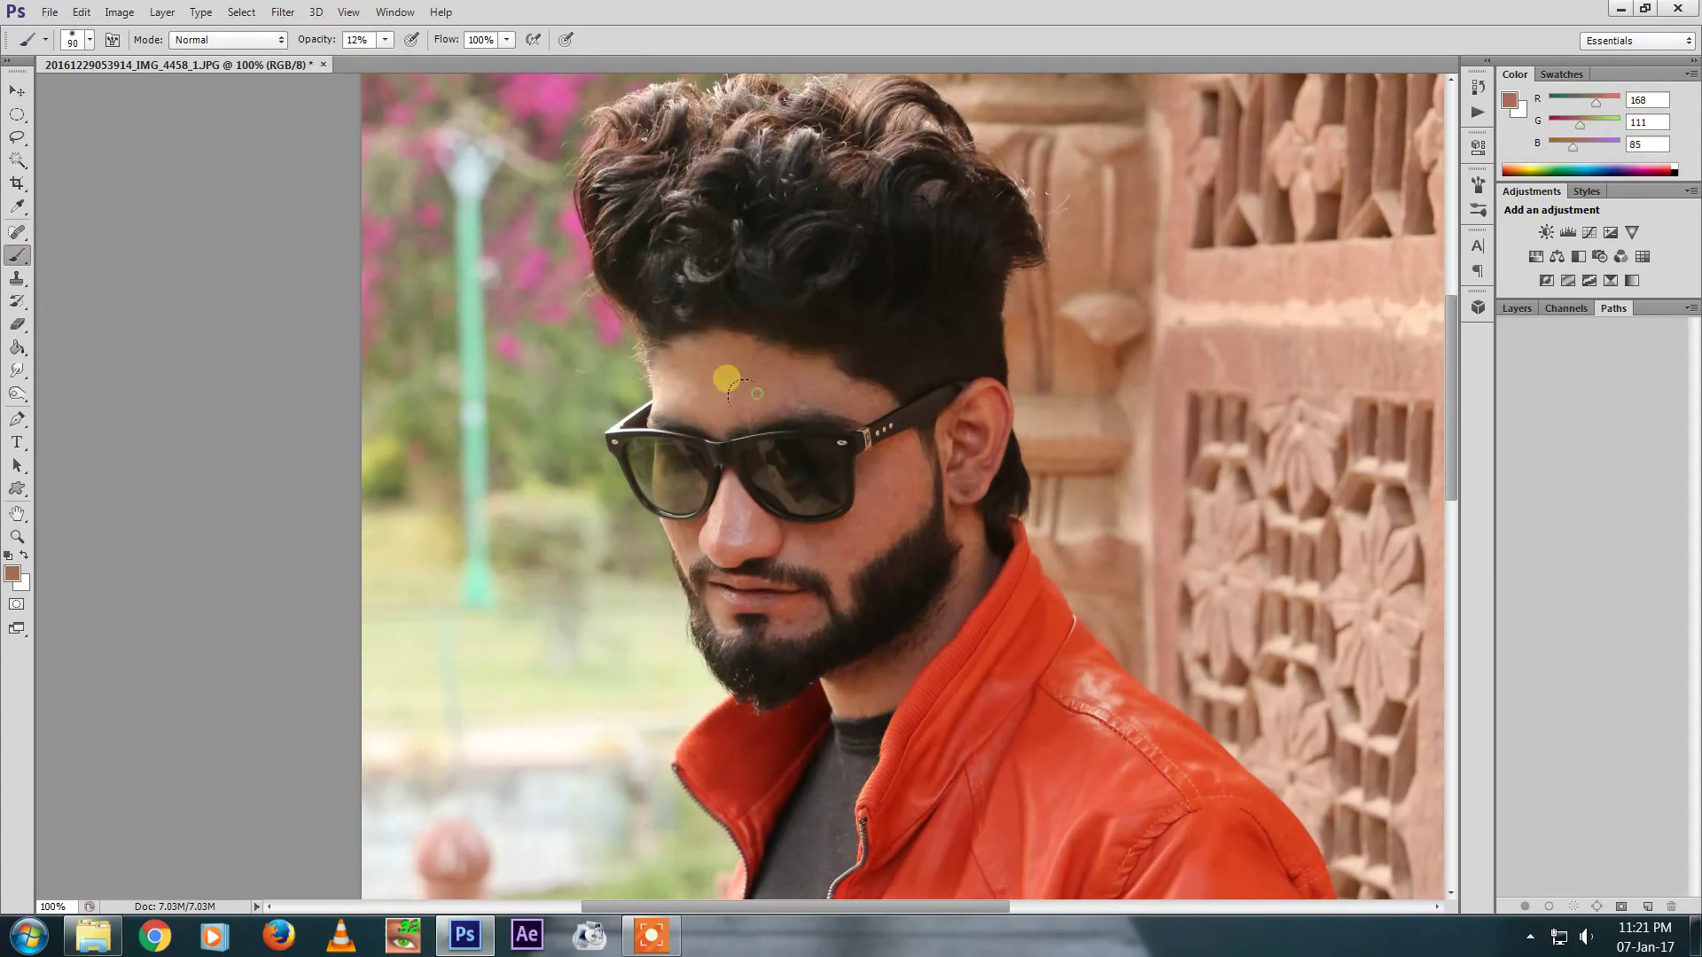
pyautogui.keyDown('alt'); pyautogui.click(882, 506); pyautogui.keyUp('alt')
pyautogui.keyDown('alt'); pyautogui.click(884, 501); pyautogui.keyUp('alt')
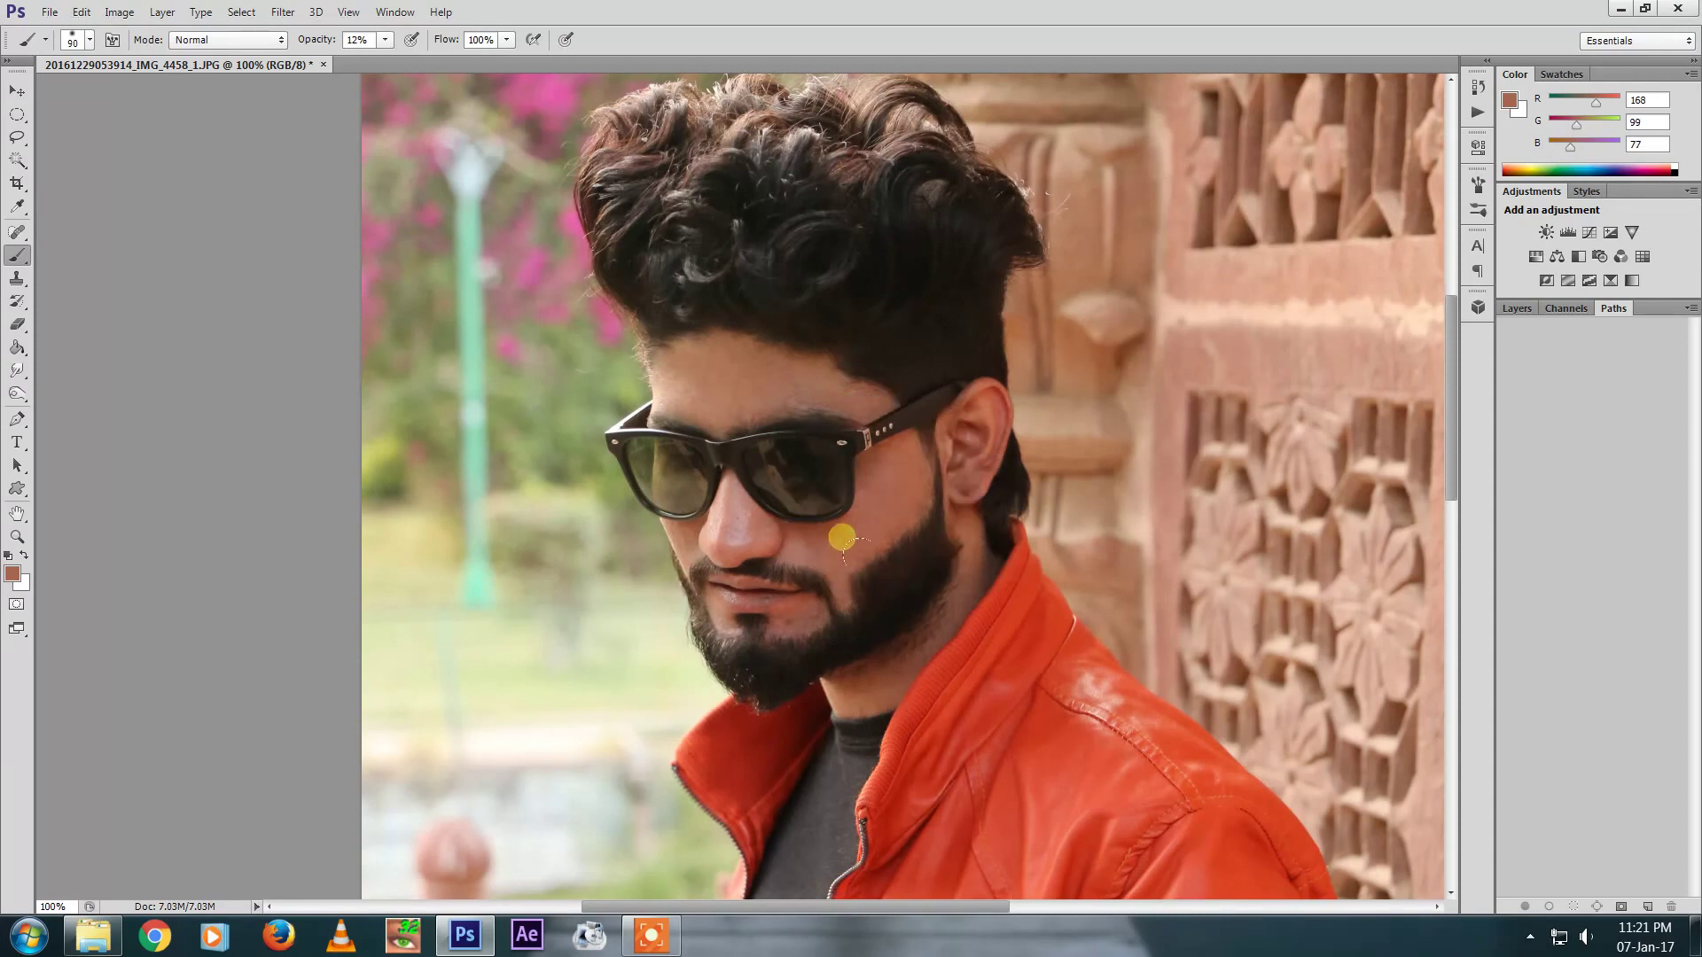
pyautogui.keyDown('alt'); pyautogui.click(875, 514); pyautogui.keyUp('alt')
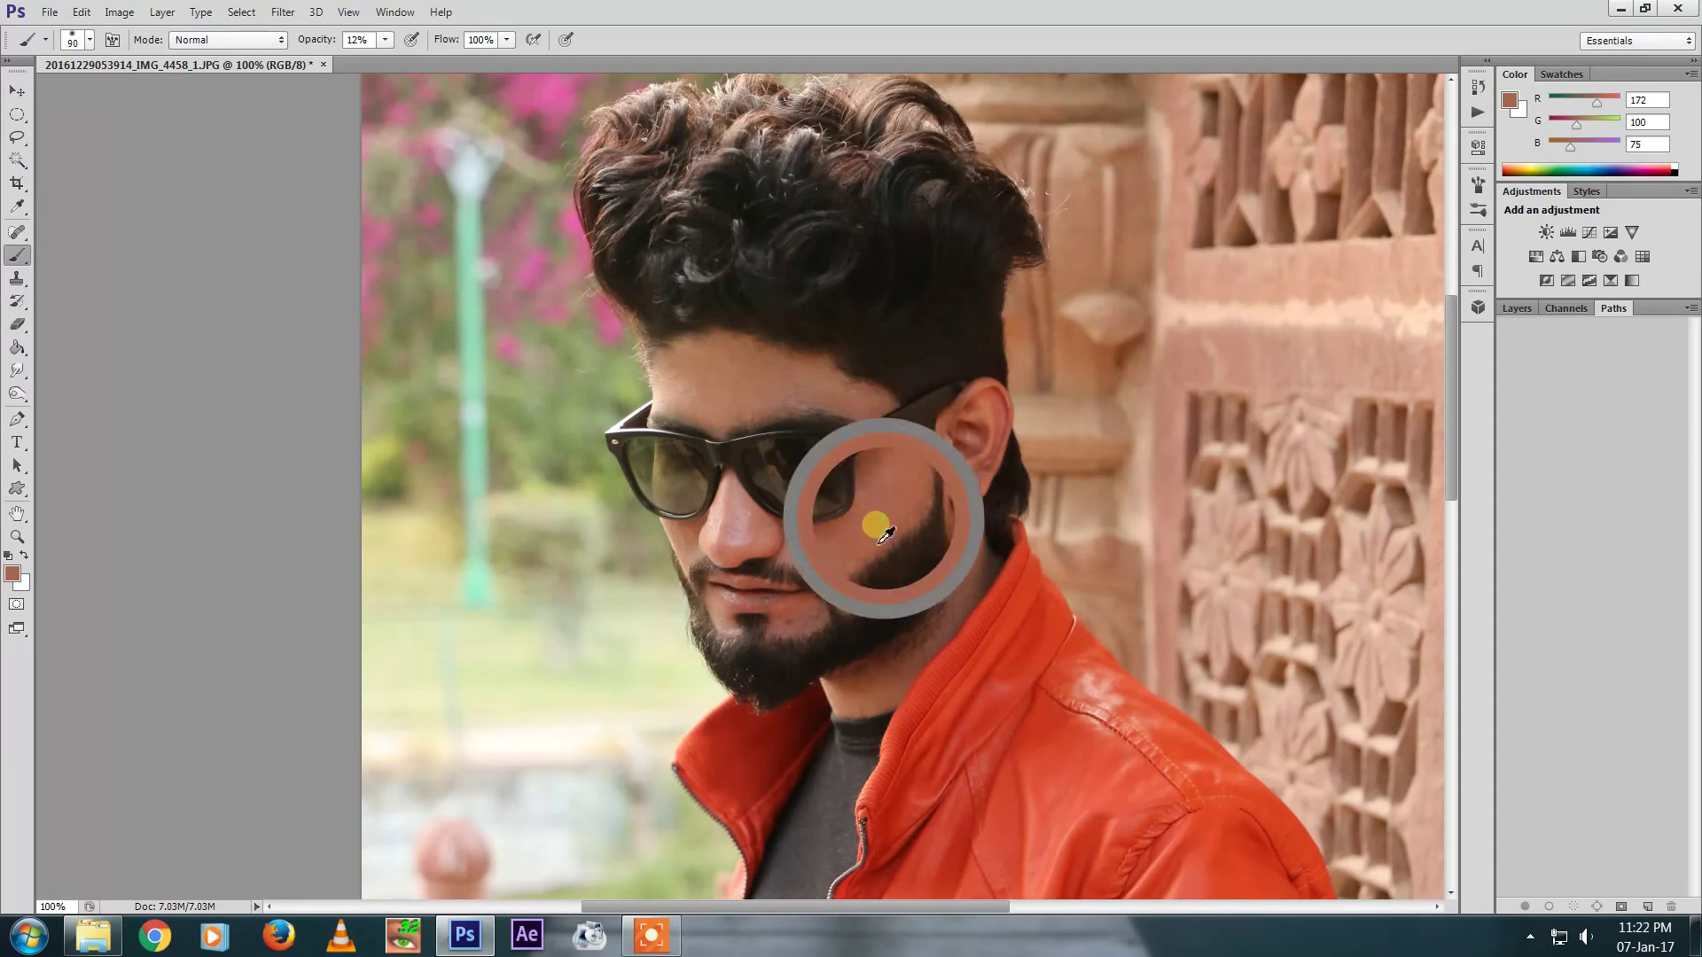
pyautogui.press('z')
pyautogui.keyDown('alt'); pyautogui.click(875, 489); pyautogui.keyUp('alt')
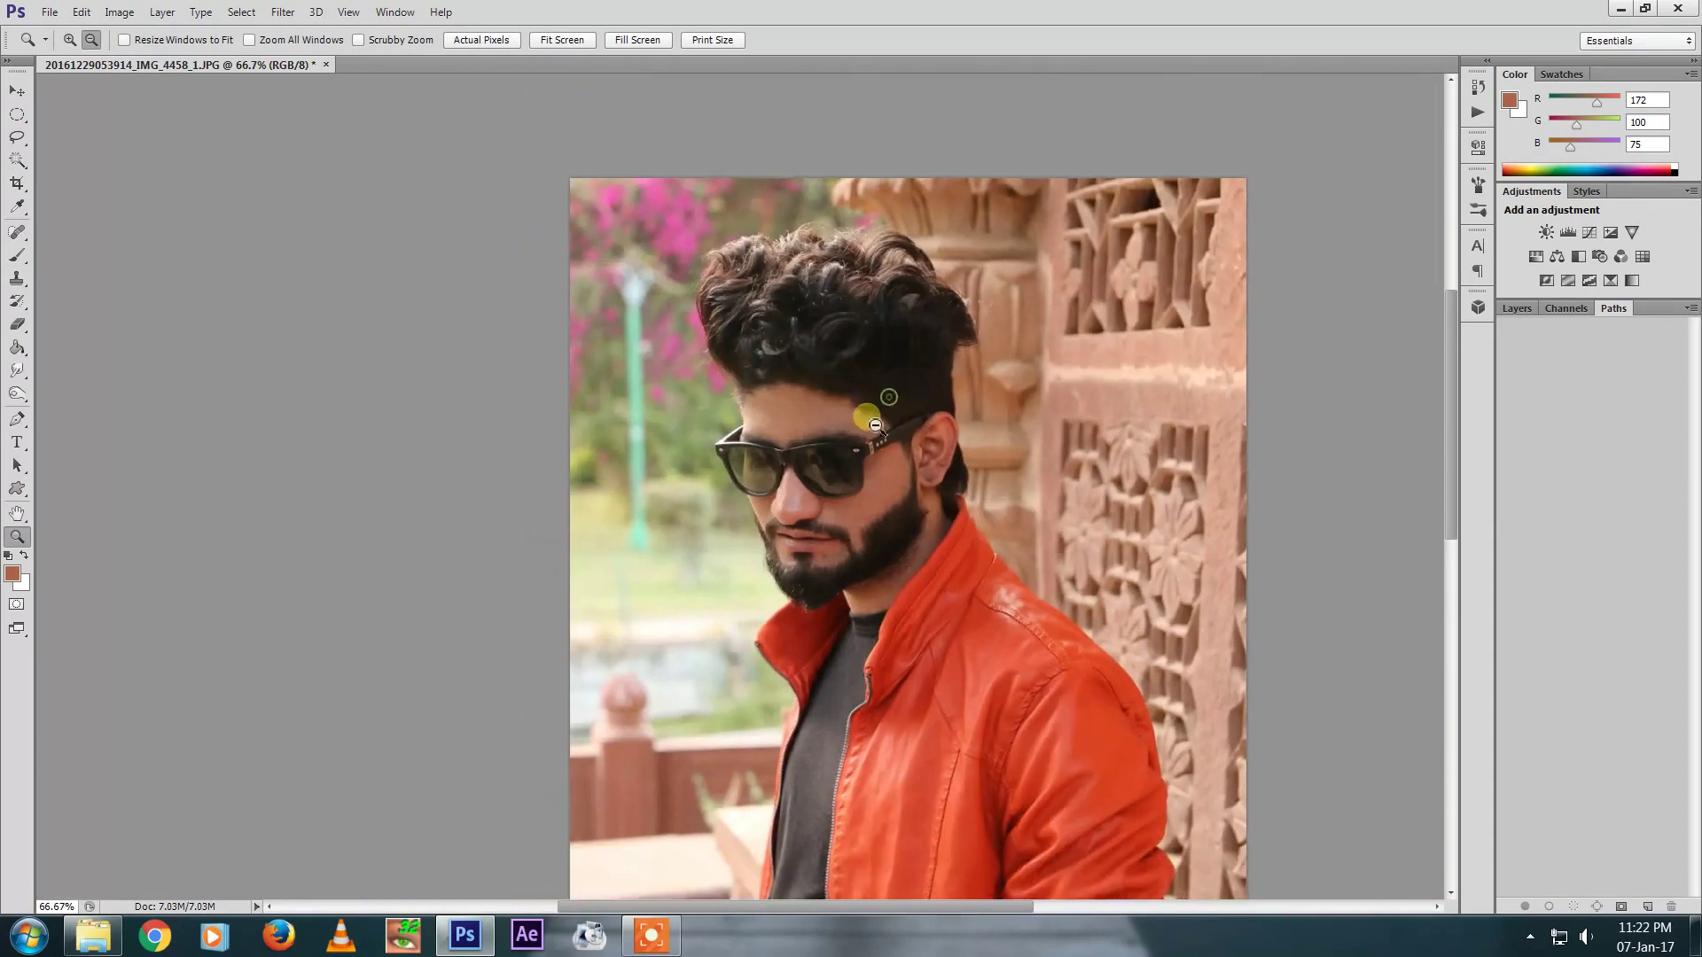
# Apply Levels with the white input at 237 and midtones at 1.23
pyautogui.click(918, 465)
pyautogui.press('v')
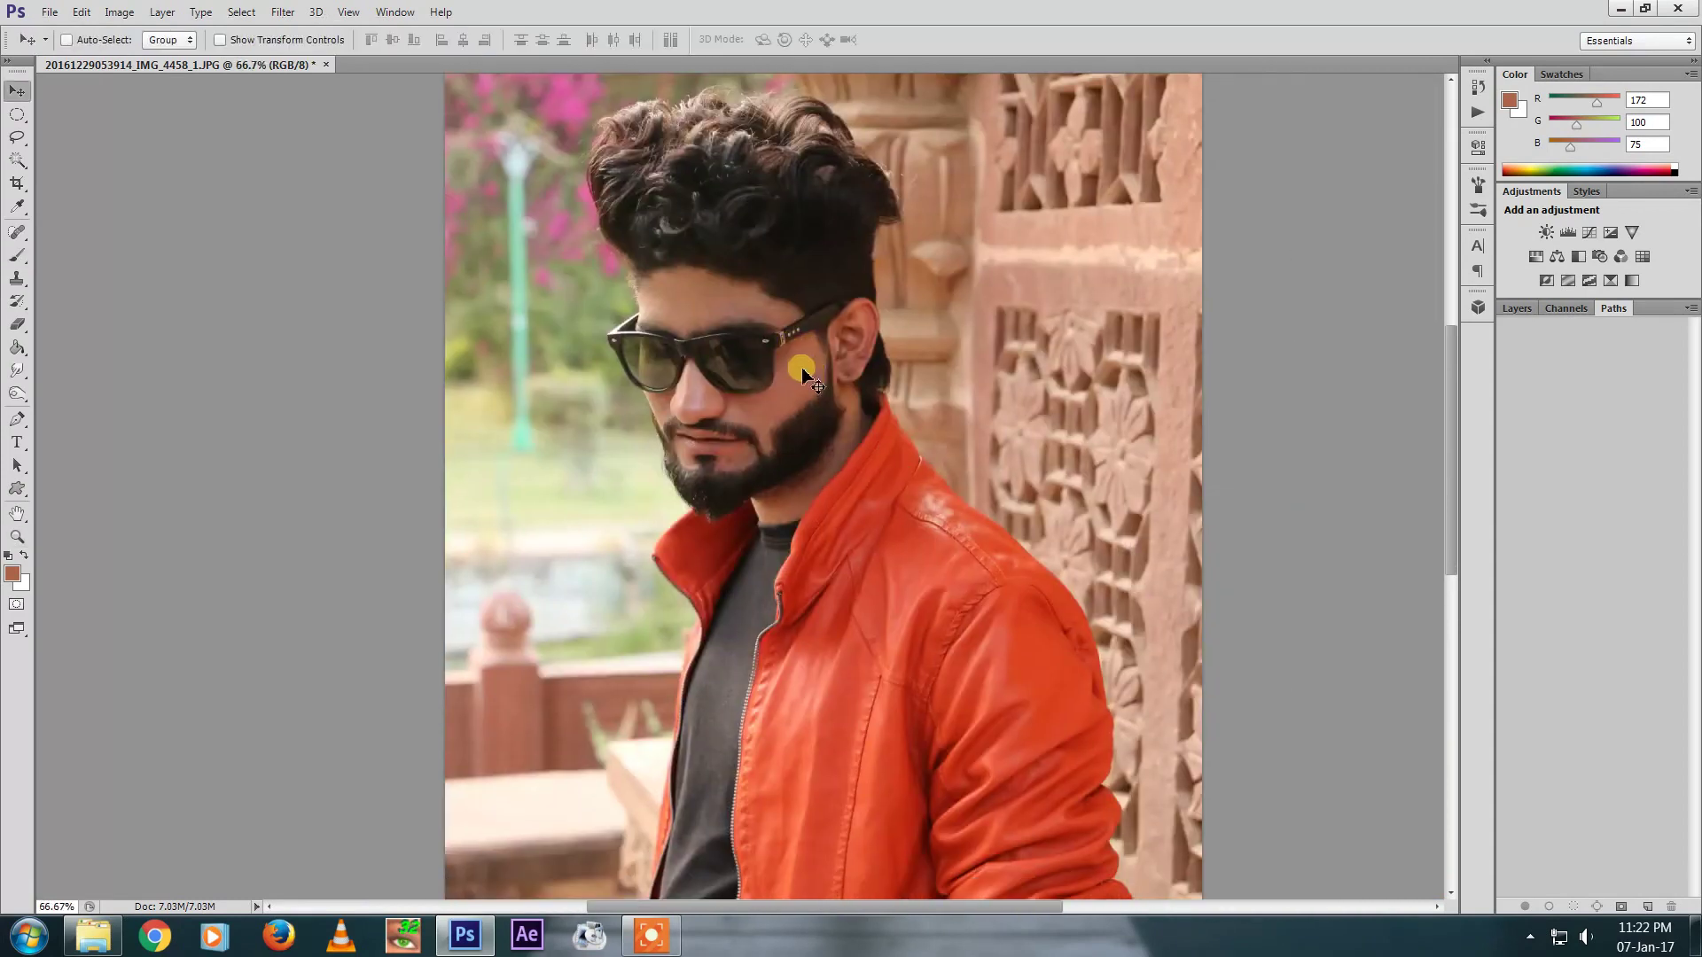
pyautogui.click(241, 12)
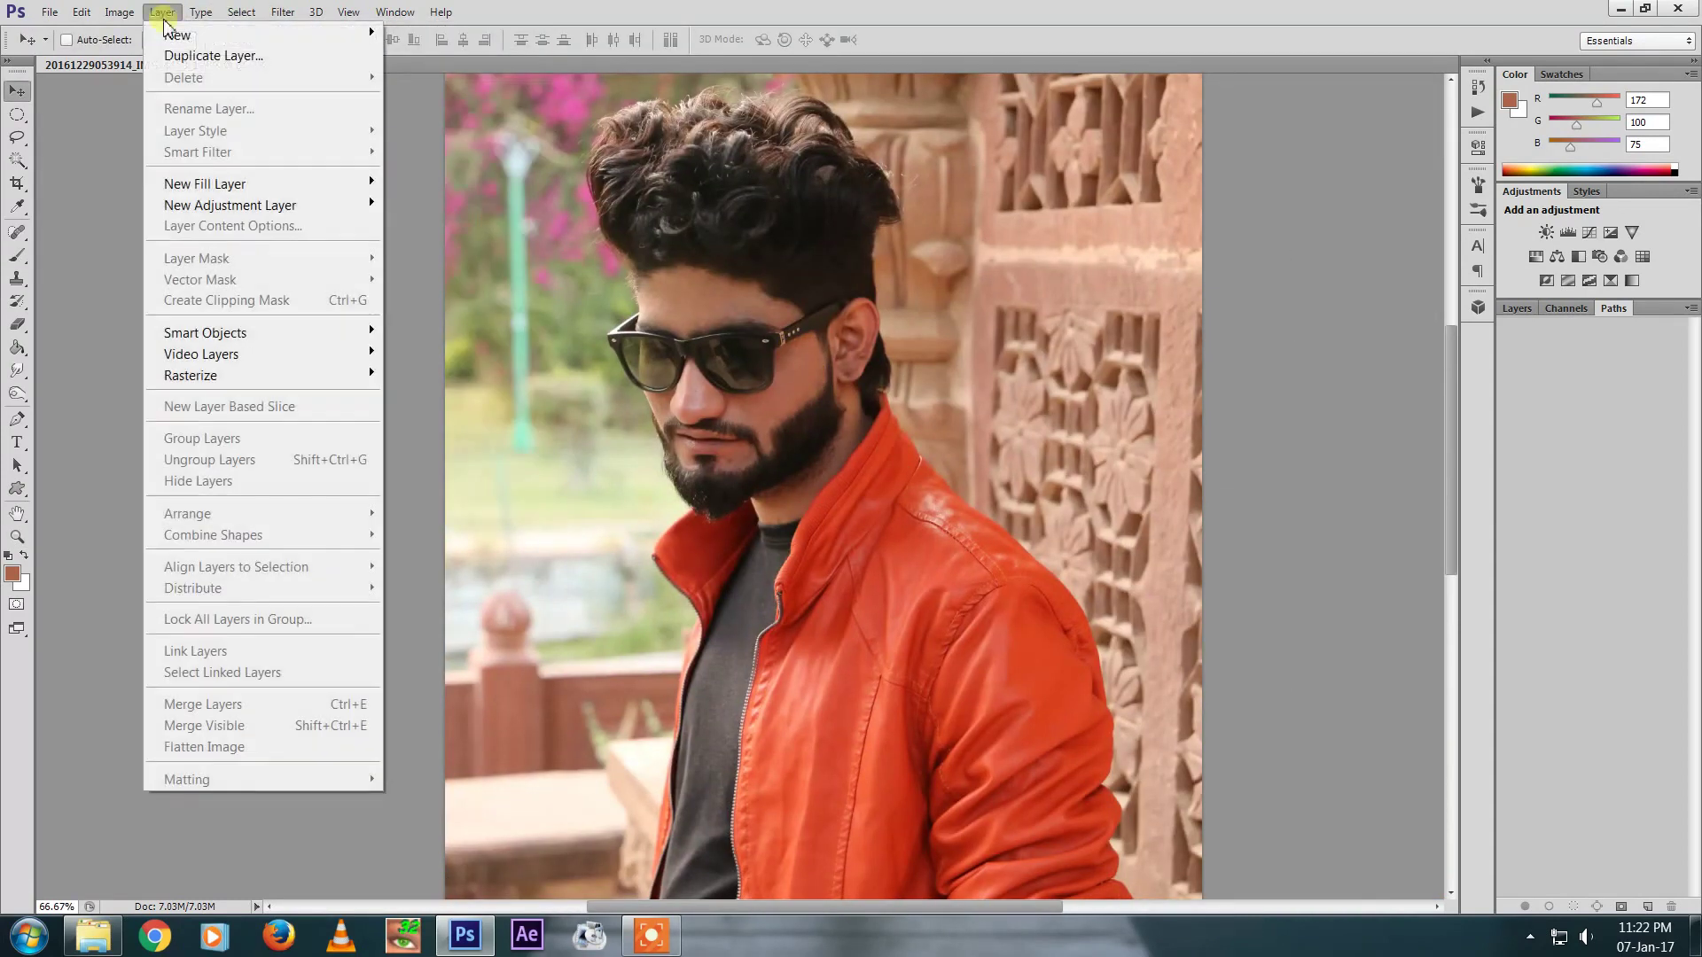
pyautogui.moveTo(156, 66)
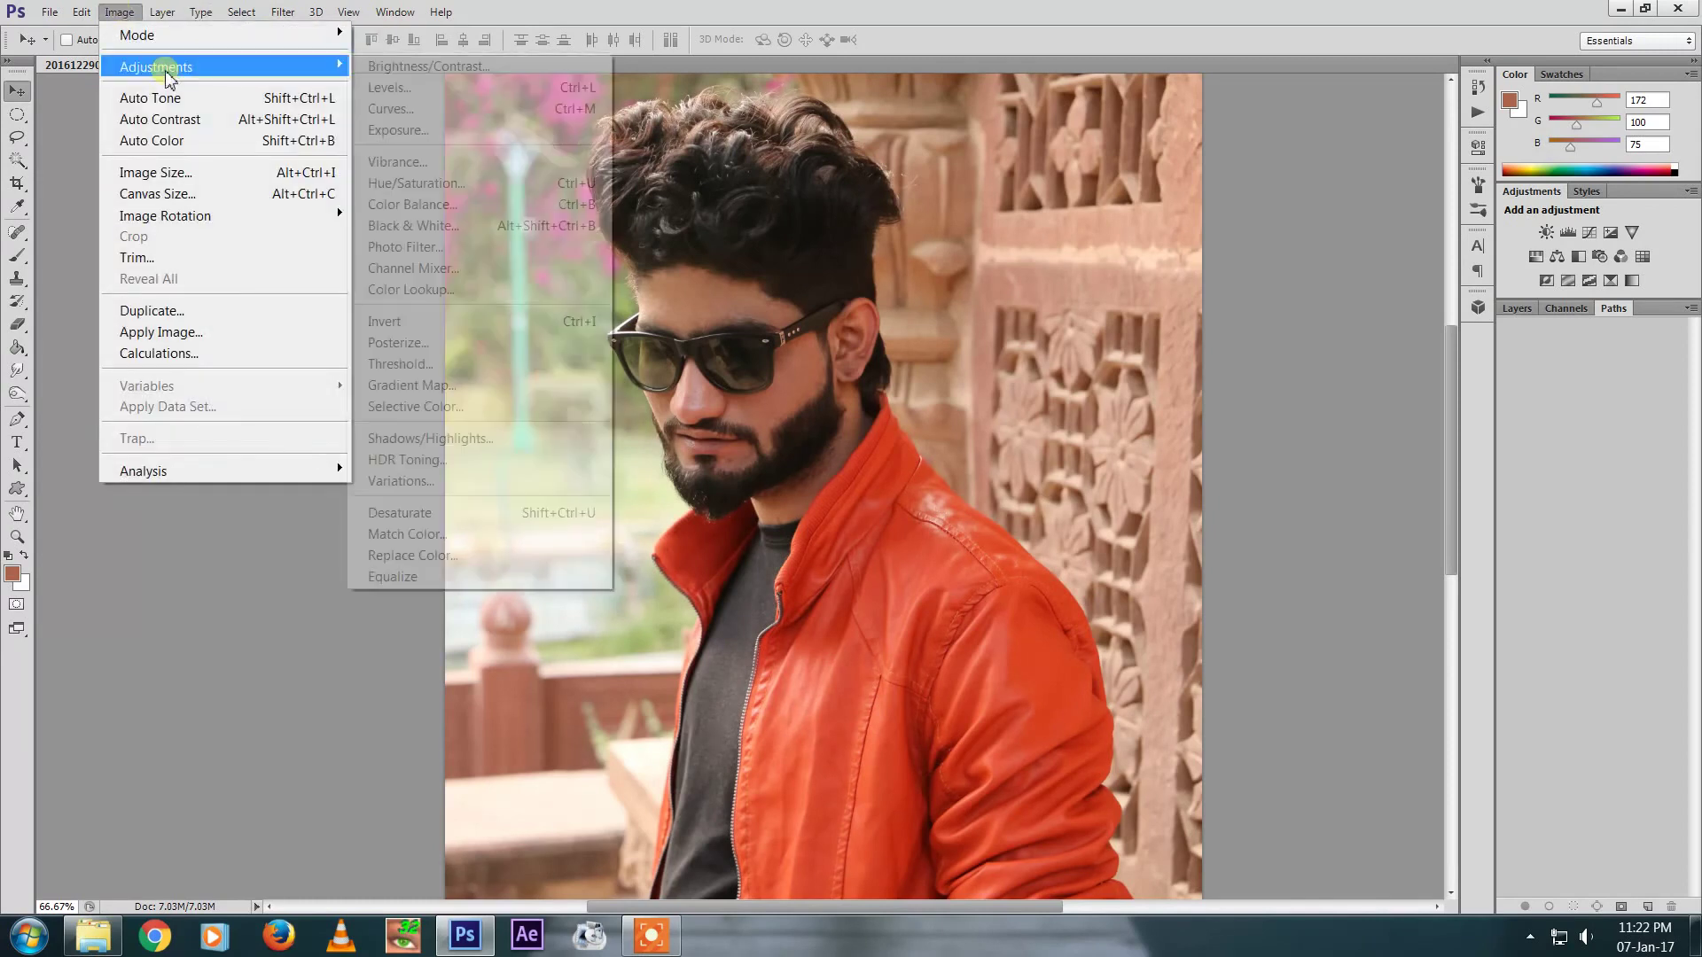
pyautogui.click(425, 89)
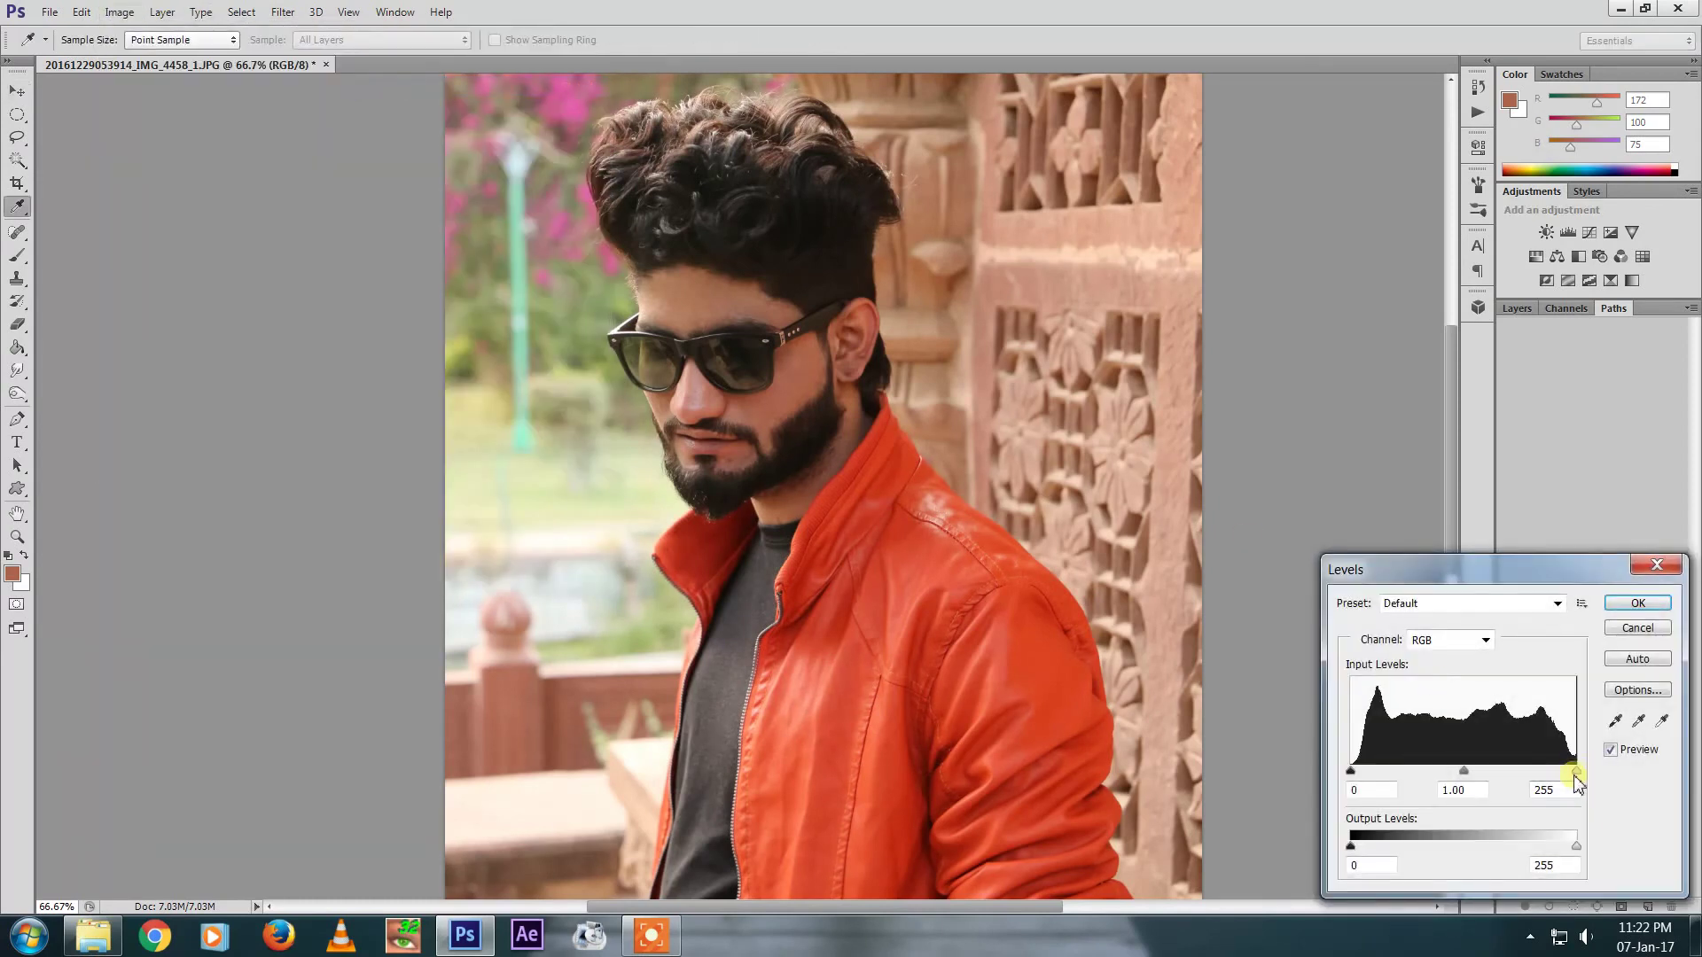
pyautogui.moveTo(1572, 776); pyautogui.dragTo(1561, 777)
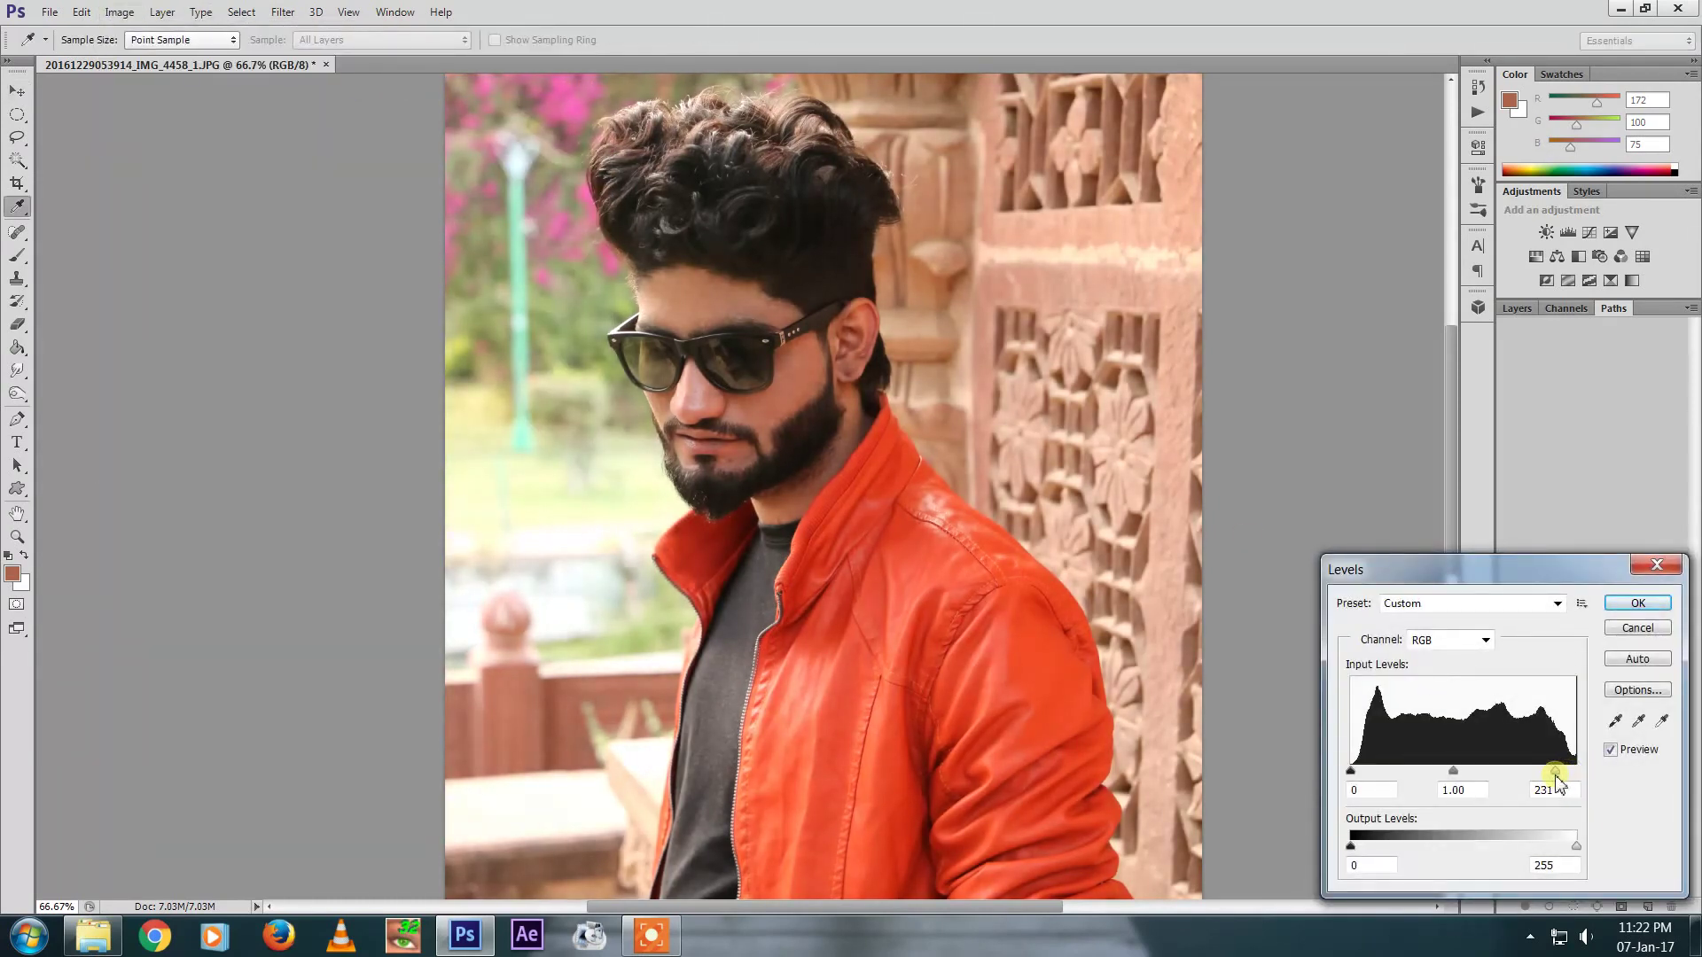
pyautogui.moveTo(1451, 777); pyautogui.dragTo(1358, 772)
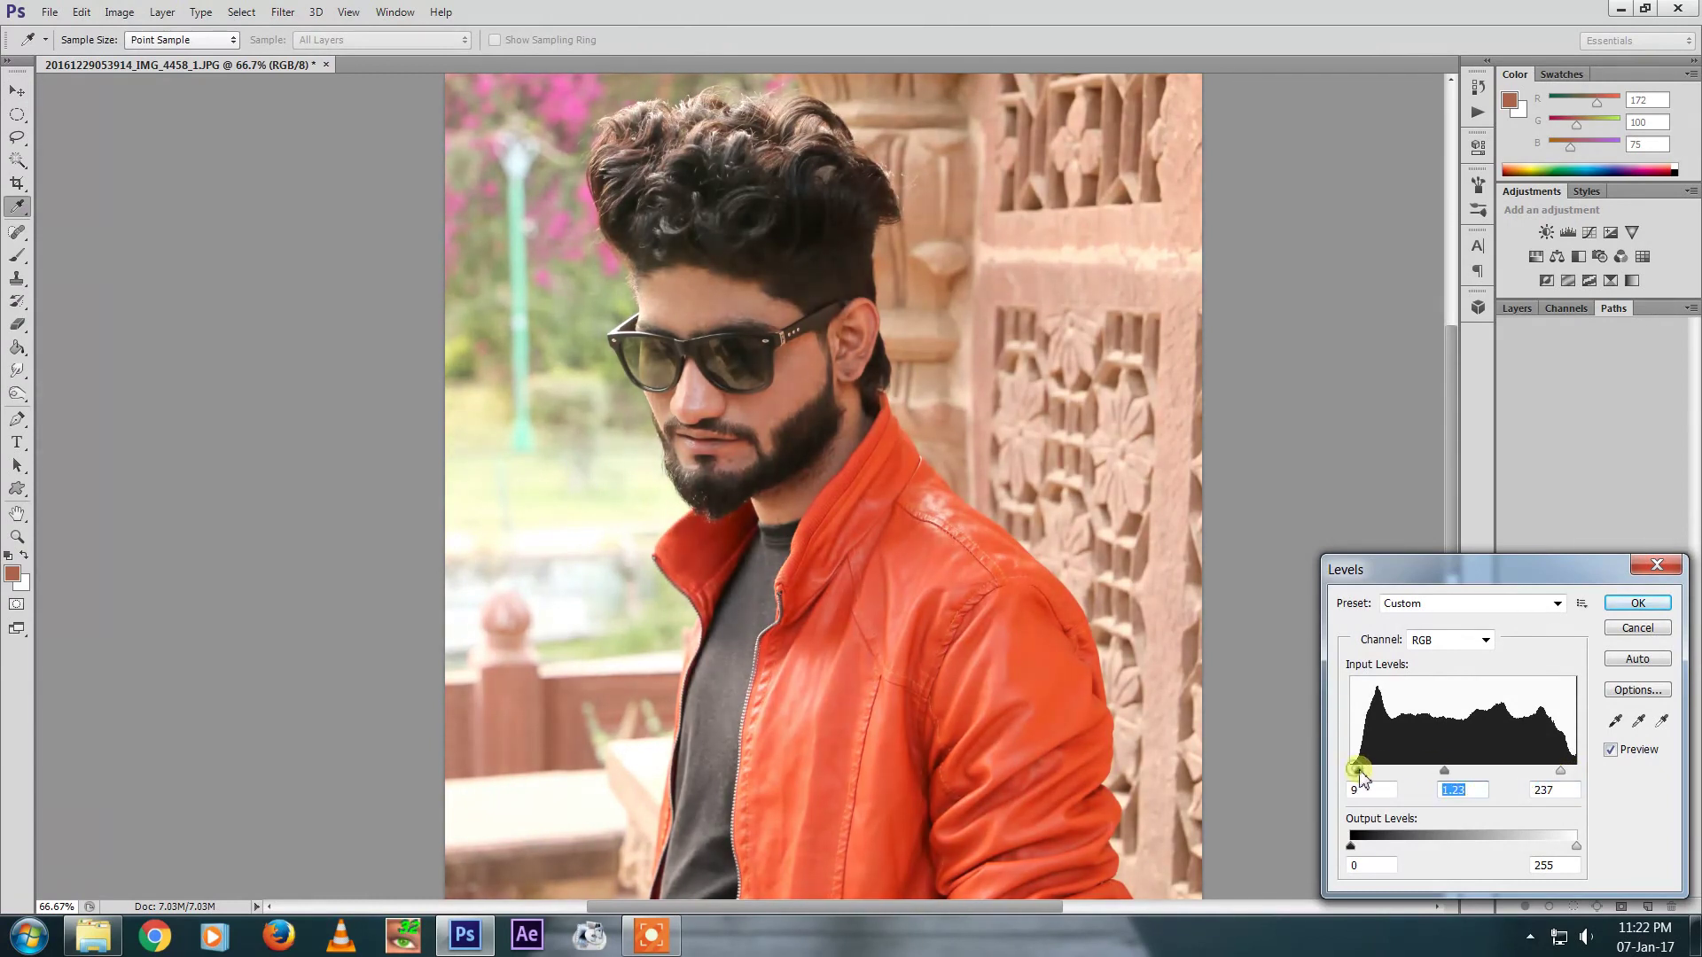
pyautogui.press('Return')
# Inspect the brightened result around the glasses, then zoom out to fit the photo
pyautogui.hotkey('ctrl', 'z')
pyautogui.hotkey('ctrl', 'z')
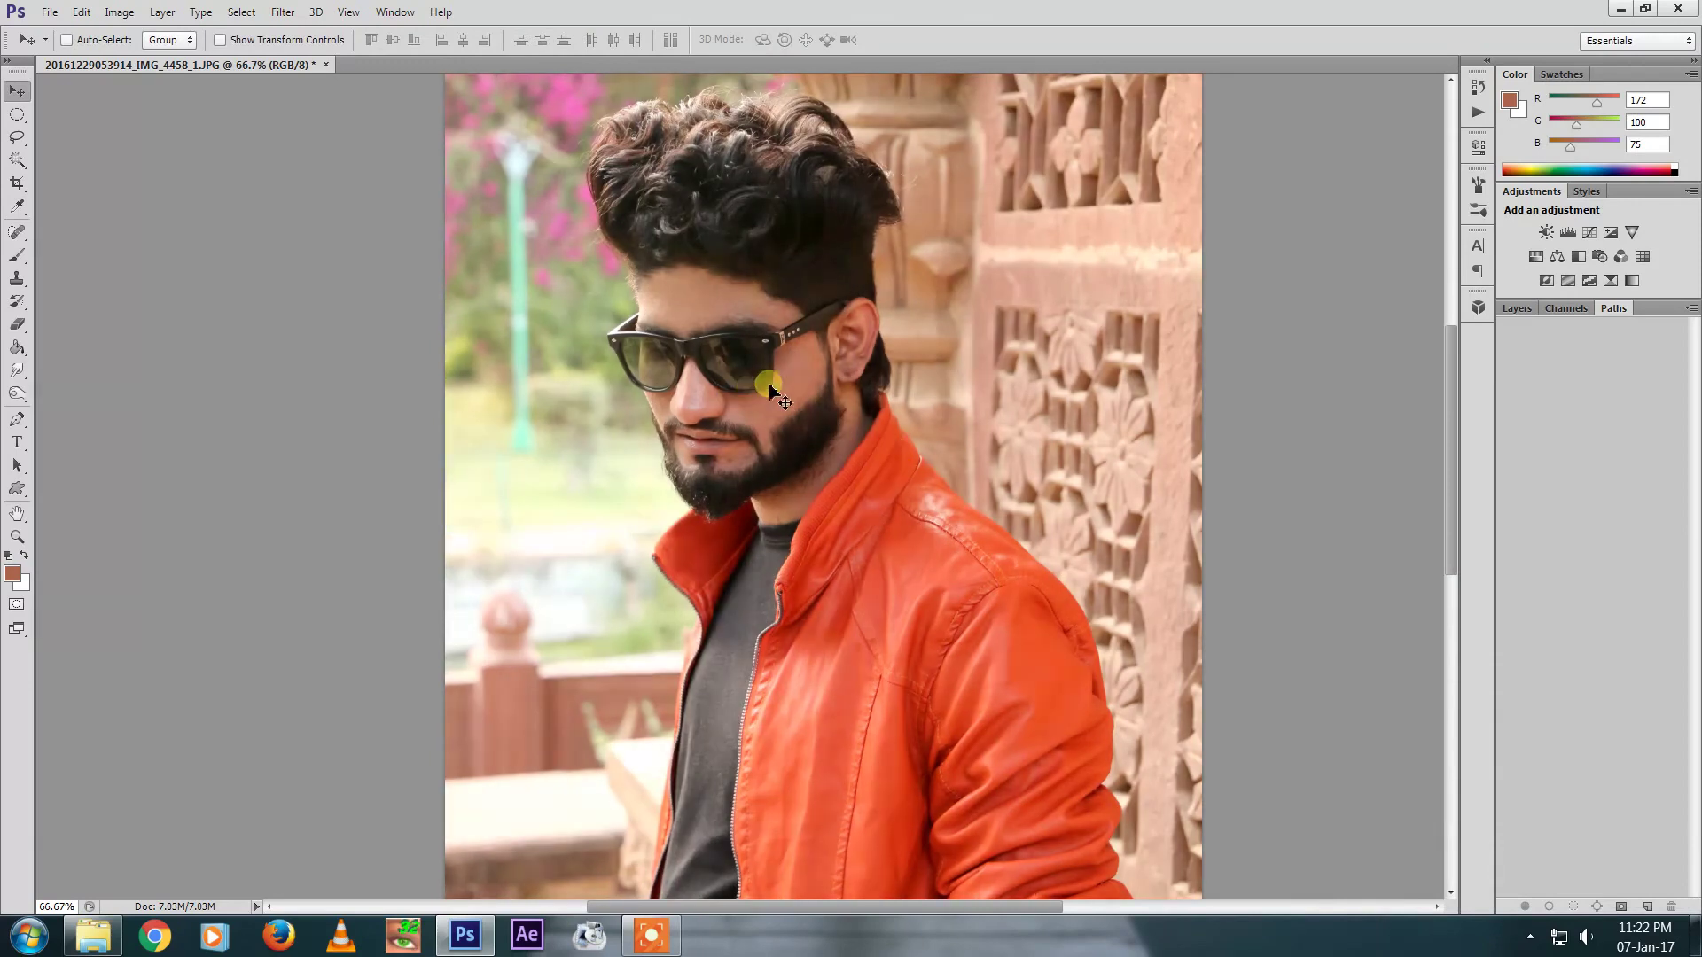
pyautogui.keyDown('ctrl'); pyautogui.click(741, 353); pyautogui.keyUp('ctrl')
pyautogui.moveTo(740, 353); pyautogui.dragTo(752, 457)
pyautogui.press('z')
pyautogui.keyDown('alt'); pyautogui.click(809, 412); pyautogui.keyUp('alt')
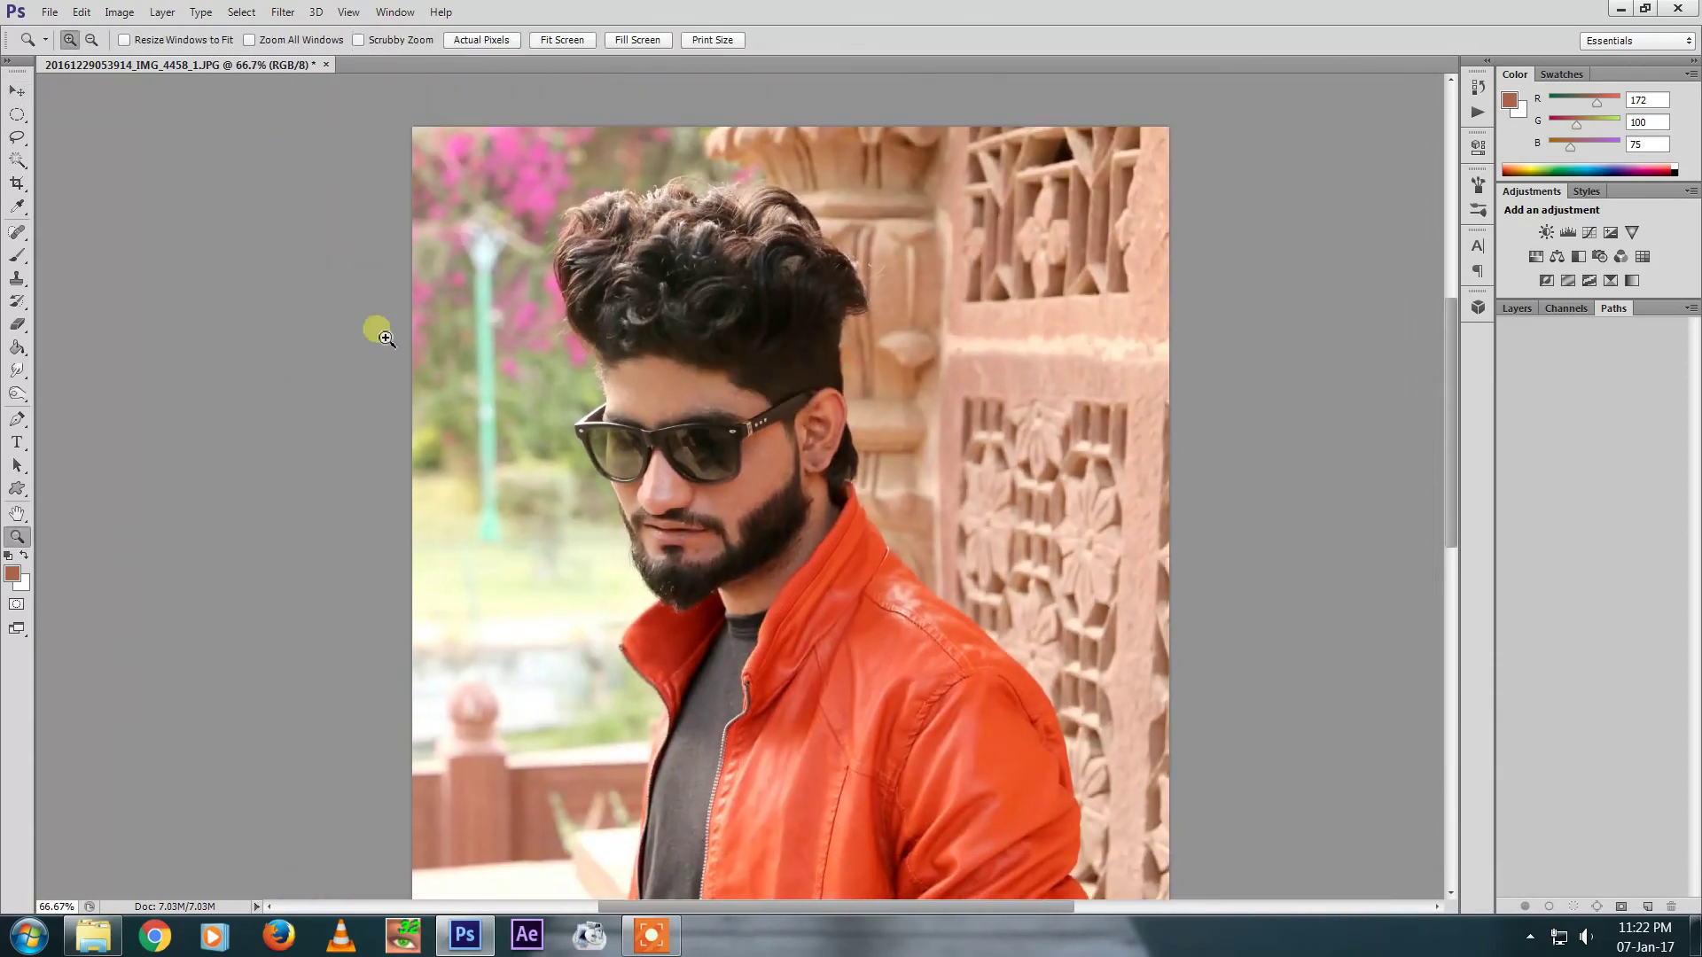
# Use Quick Selection to paint over the man's hair, face, beard, jacket and shirt
pyautogui.click(17, 159)
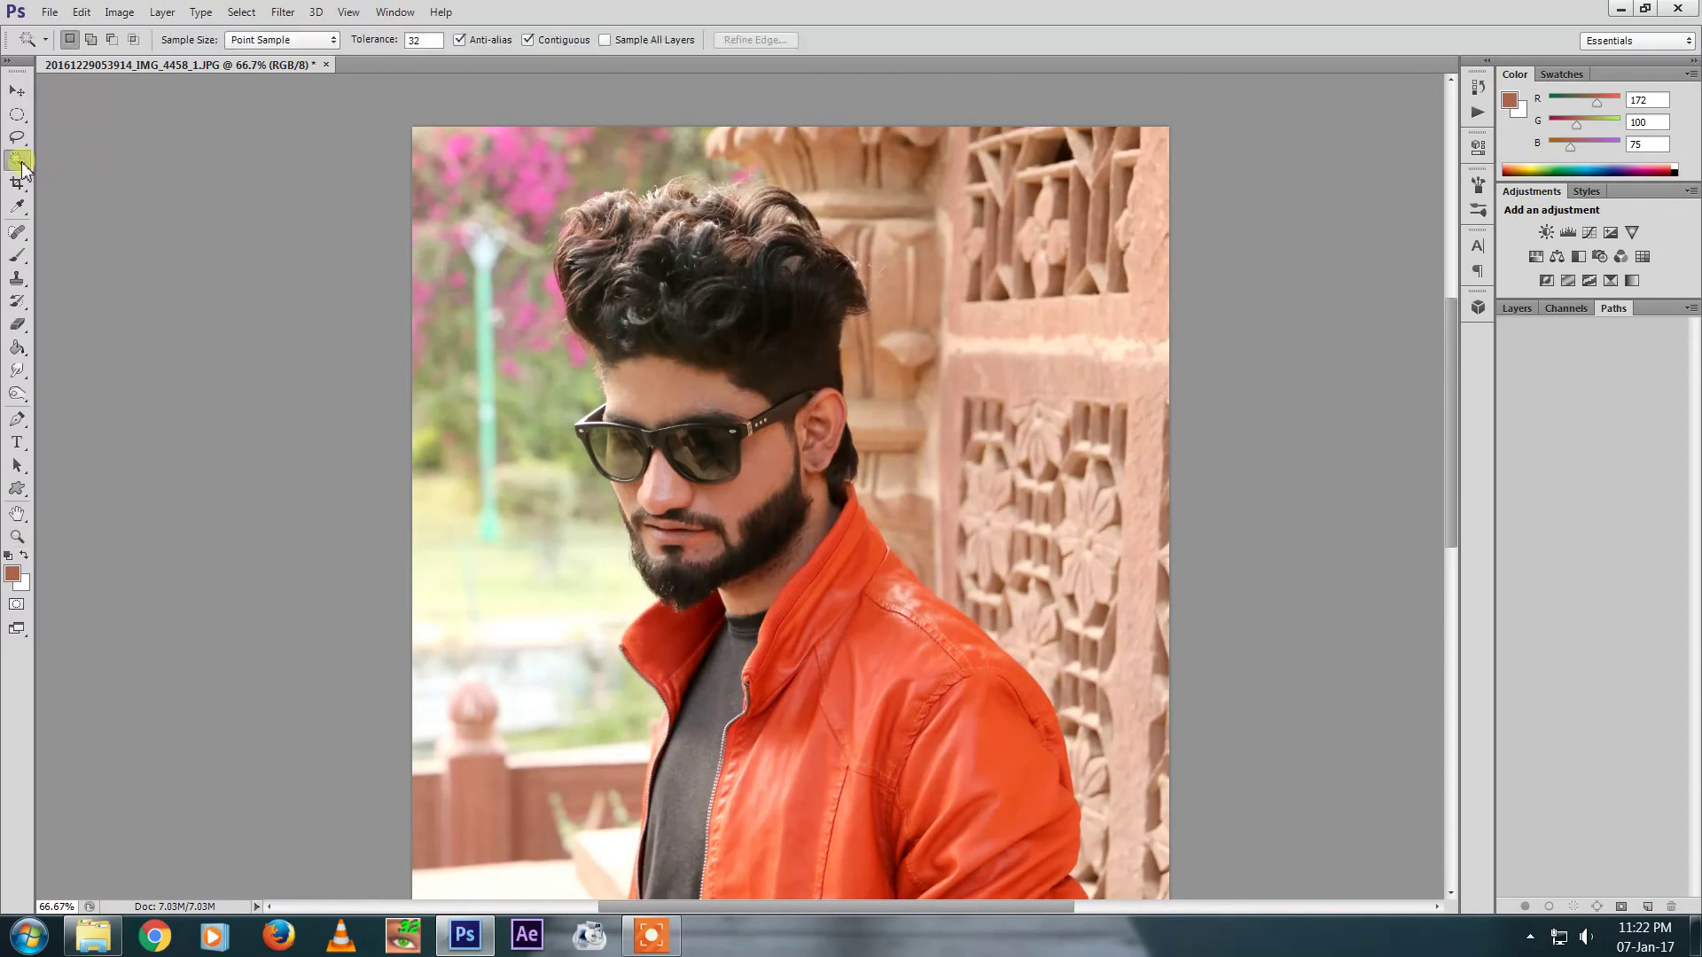
pyautogui.rightClick(17, 159)
pyautogui.click(80, 154)
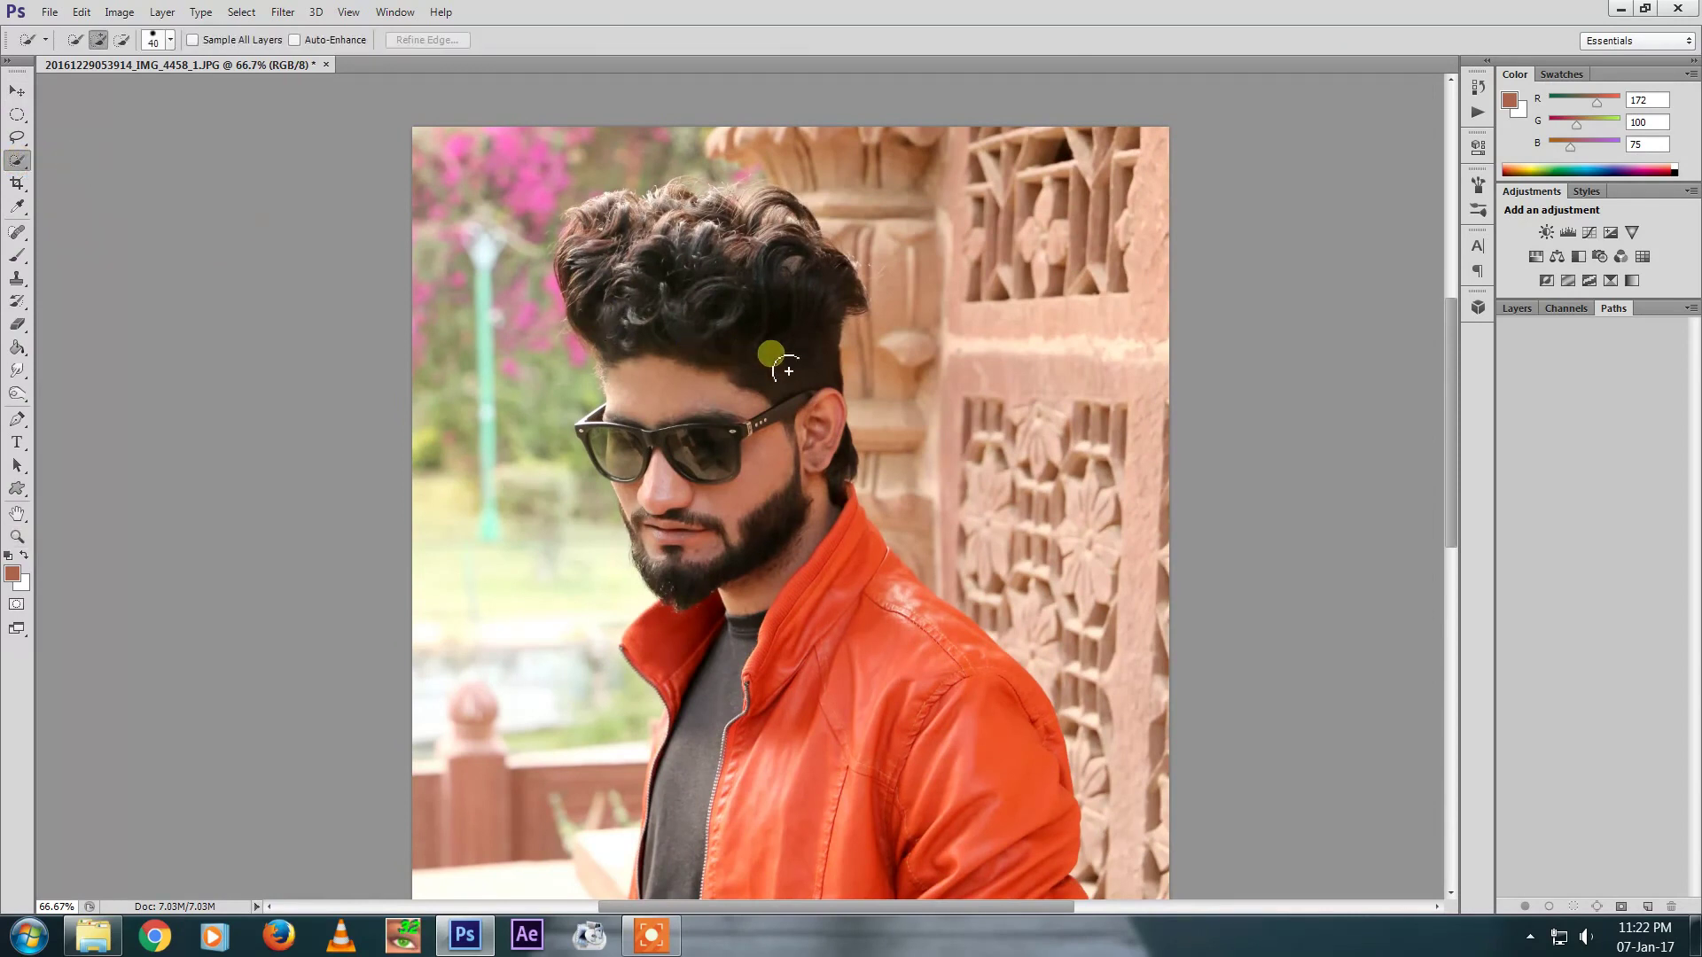
pyautogui.press(']')
pyautogui.moveTo(612, 287)
pyautogui.mouseDown()
pyautogui.moveTo(608, 238)
pyautogui.moveTo(762, 255)
pyautogui.mouseUp()
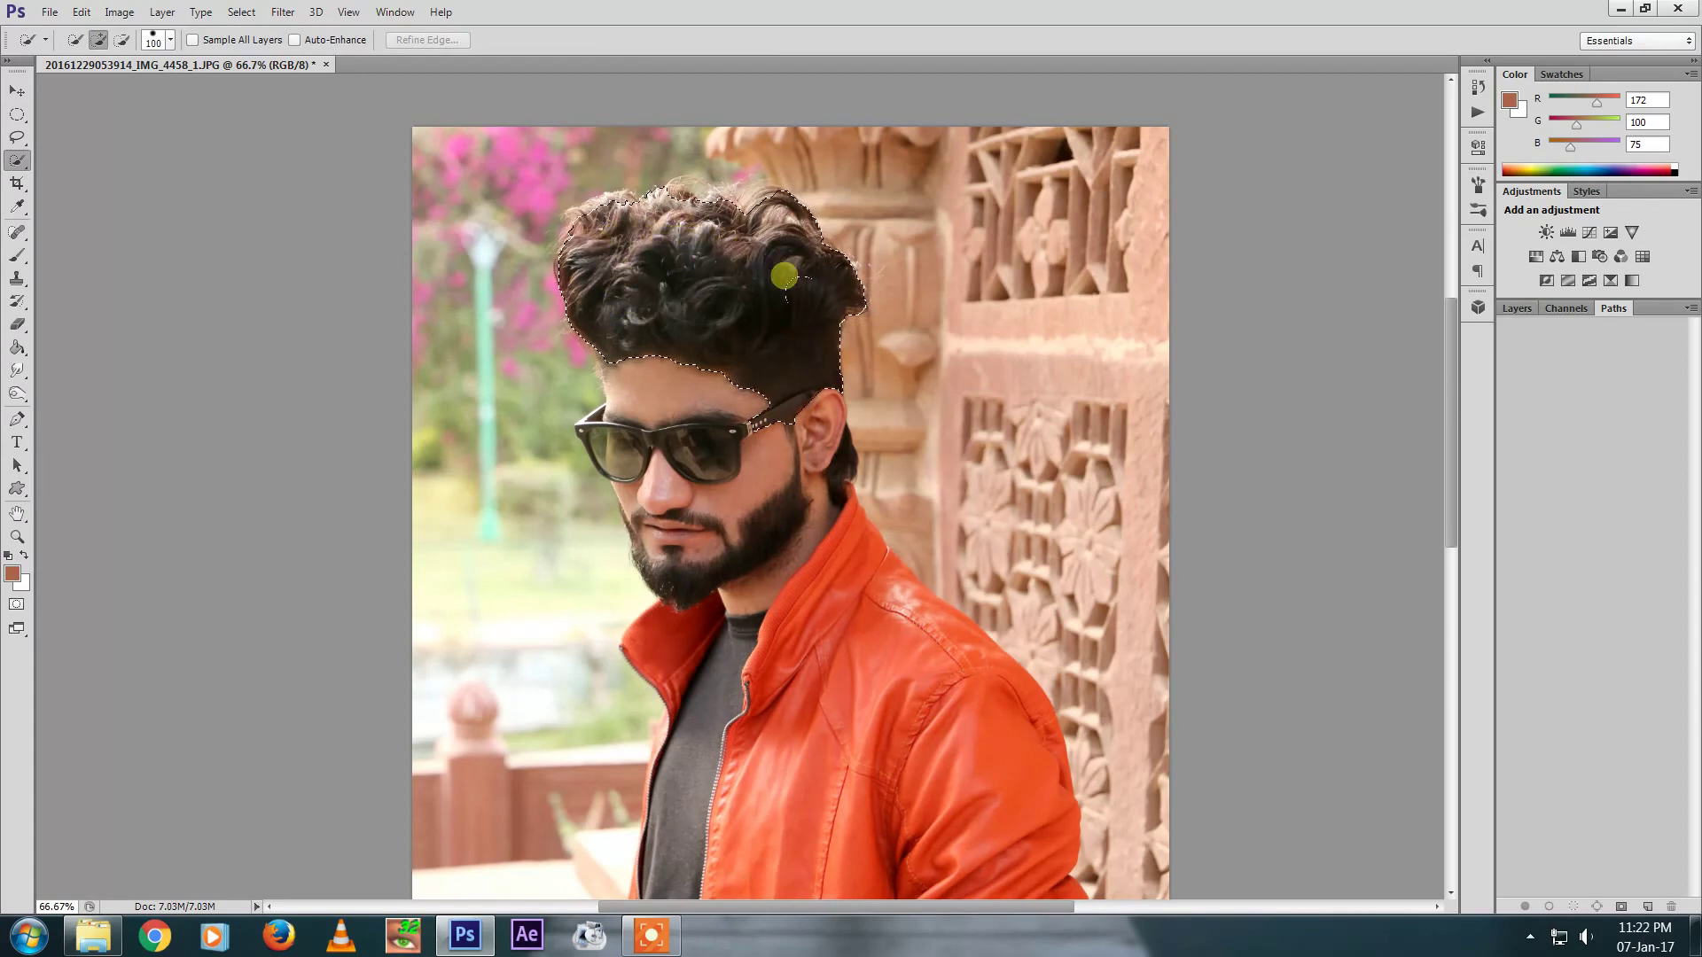
pyautogui.moveTo(734, 442)
pyautogui.mouseDown()
pyautogui.moveTo(705, 496)
pyautogui.moveTo(625, 444)
pyautogui.moveTo(723, 597)
pyautogui.moveTo(714, 653)
pyautogui.moveTo(747, 691)
pyautogui.moveTo(893, 646)
pyautogui.moveTo(995, 812)
pyautogui.moveTo(880, 757)
pyautogui.mouseUp()
pyautogui.moveTo(898, 704)
pyautogui.mouseDown()
pyautogui.moveTo(886, 581)
pyautogui.moveTo(939, 275)
pyautogui.mouseUp()
pyautogui.moveTo(722, 442)
pyautogui.mouseDown()
pyautogui.moveTo(681, 709)
pyautogui.moveTo(870, 477)
pyautogui.moveTo(882, 426)
pyautogui.moveTo(912, 803)
pyautogui.moveTo(1033, 699)
pyautogui.moveTo(1080, 570)
pyautogui.mouseUp()
# Extend the selection along the shirt edge and up the grey shirt
pyautogui.moveTo(681, 503); pyautogui.dragTo(701, 495)
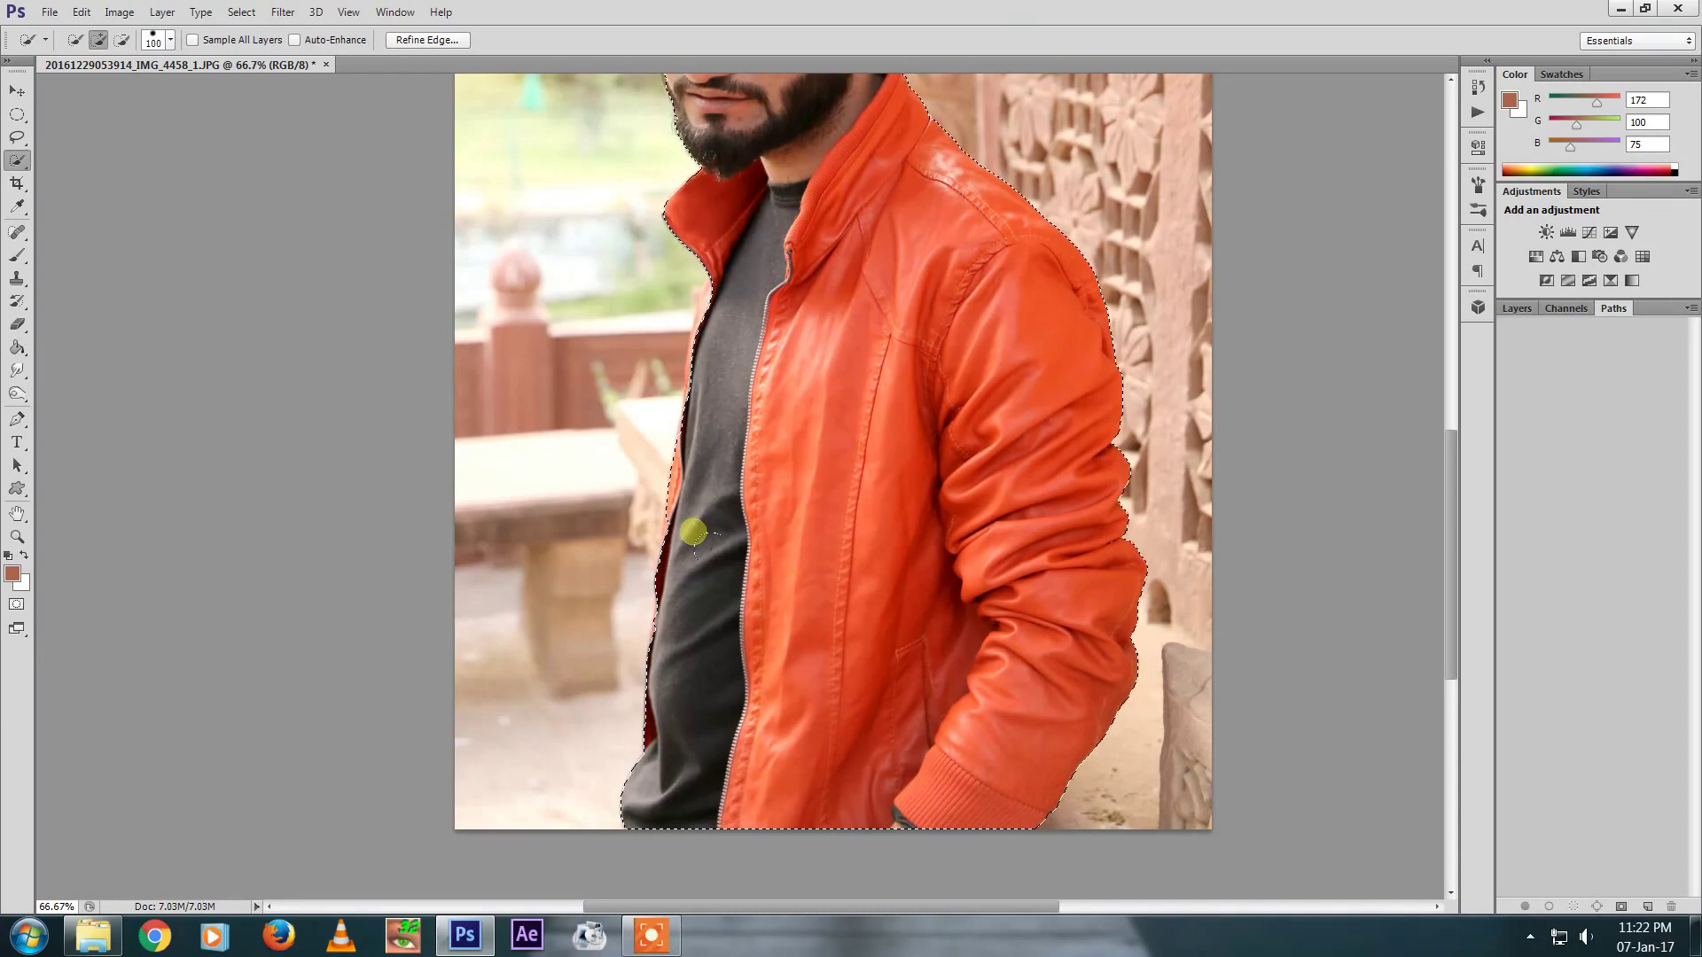
pyautogui.moveTo(844, 377); pyautogui.dragTo(839, 677)
pyautogui.moveTo(714, 656); pyautogui.dragTo(723, 608)
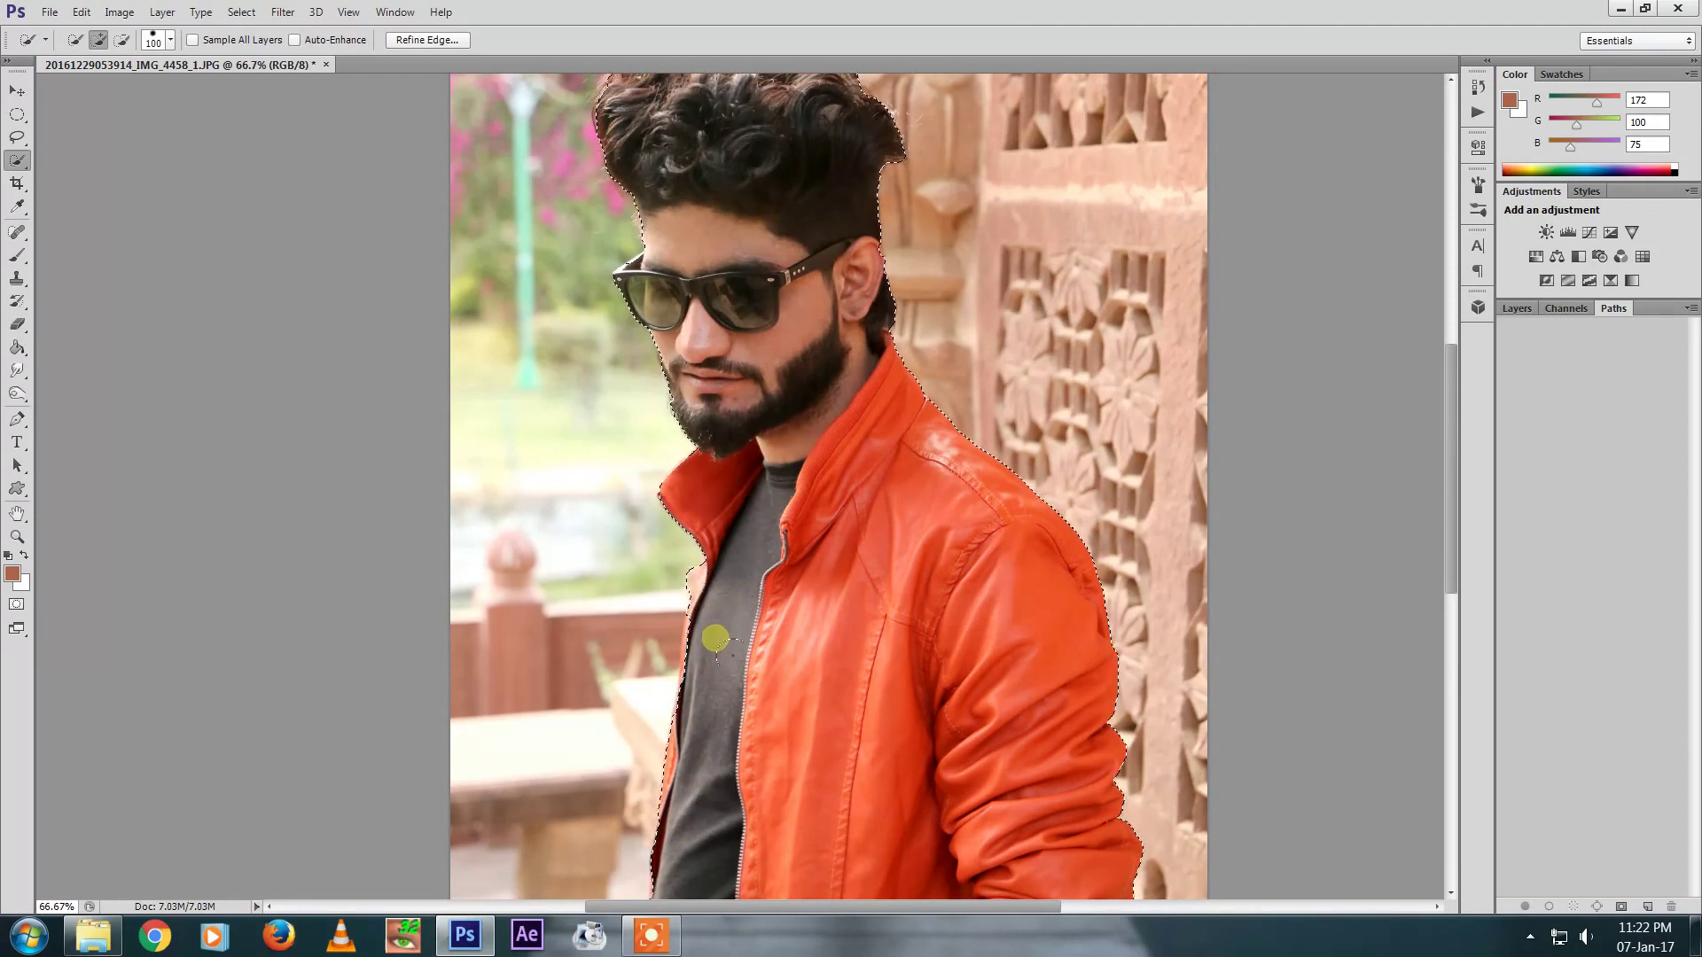
pyautogui.moveTo(804, 452); pyautogui.dragTo(804, 559)
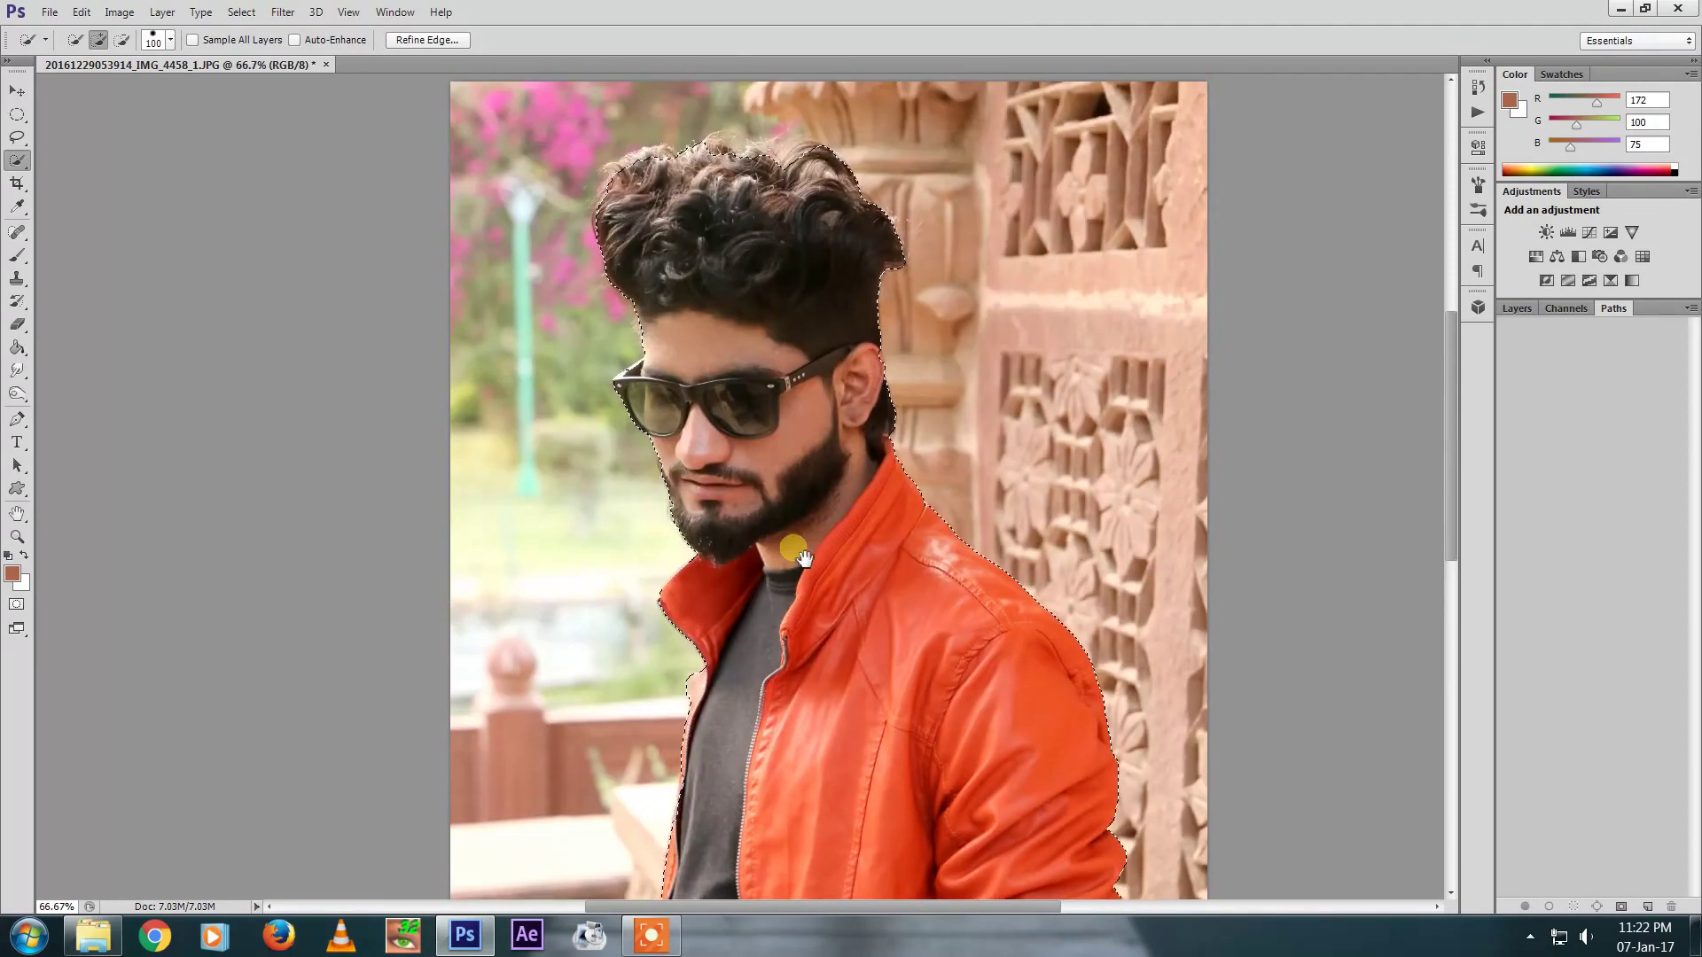
pyautogui.press('[')
pyautogui.press('[')
pyautogui.press('[')
pyautogui.press('[')
# Zoom in on the left lens, then back out to check the selection edges
pyautogui.keyDown('ctrl'); pyautogui.click(664, 392); pyautogui.keyUp('ctrl')
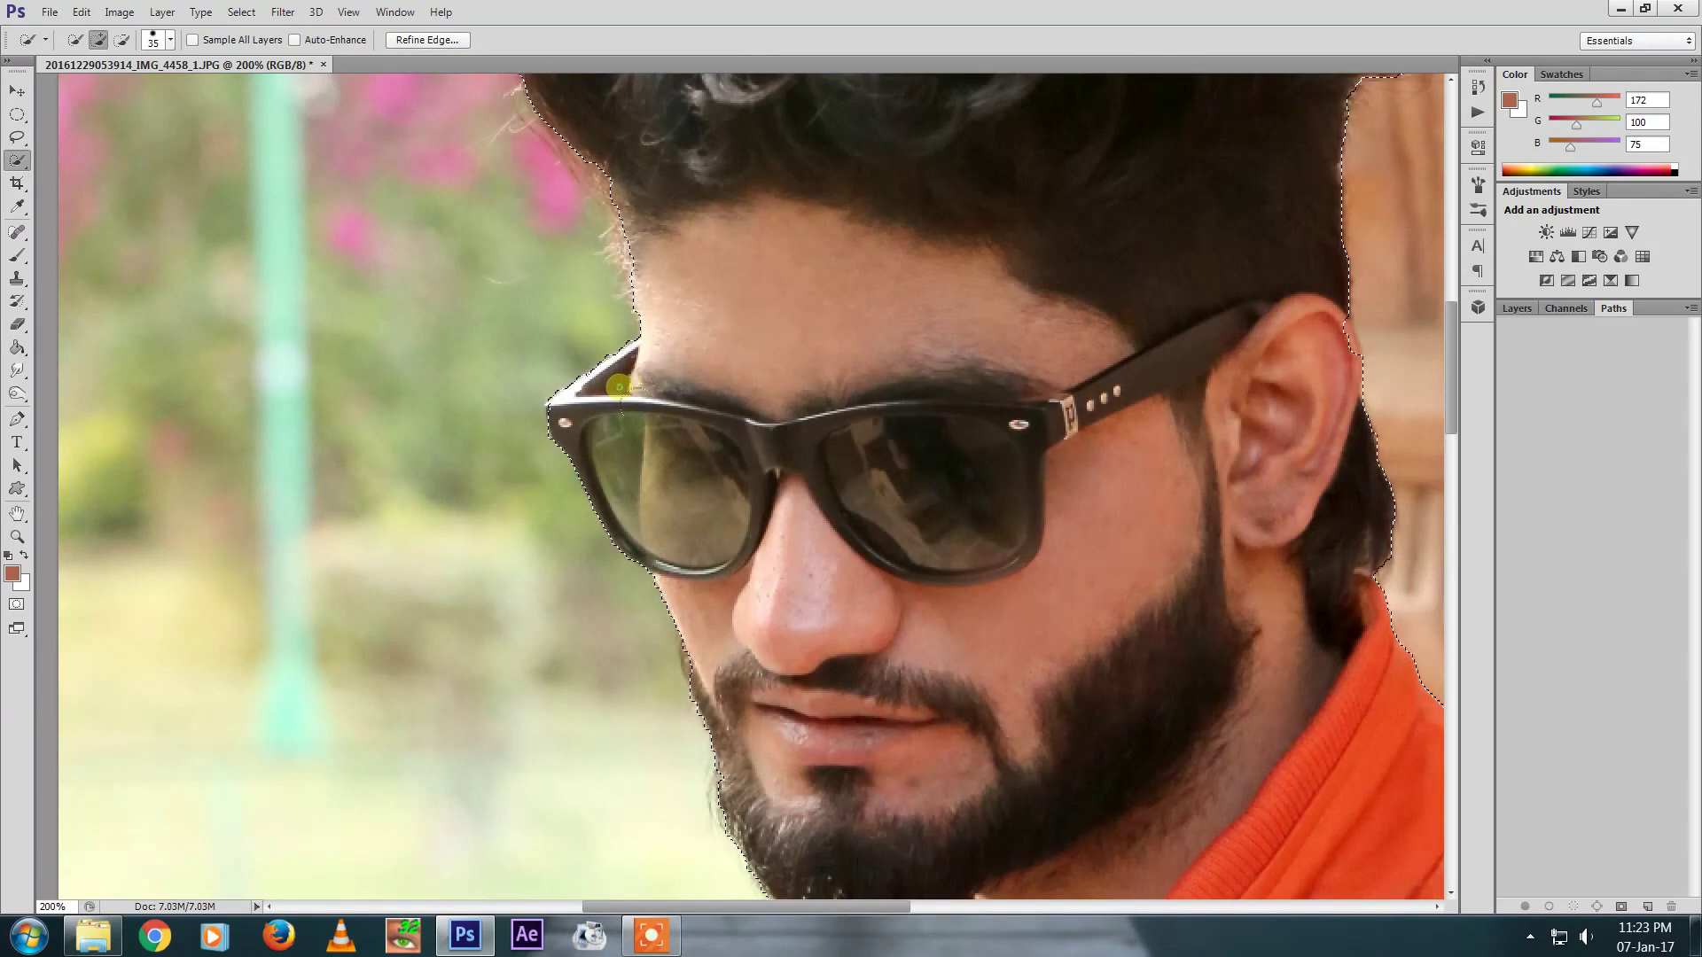
pyautogui.hotkey('ctrl', 'alt', 'space')
pyautogui.keyDown('ctrl'); pyautogui.keyDown('alt'); pyautogui.click(751, 368); pyautogui.keyUp('alt'); pyautogui.keyUp('ctrl')
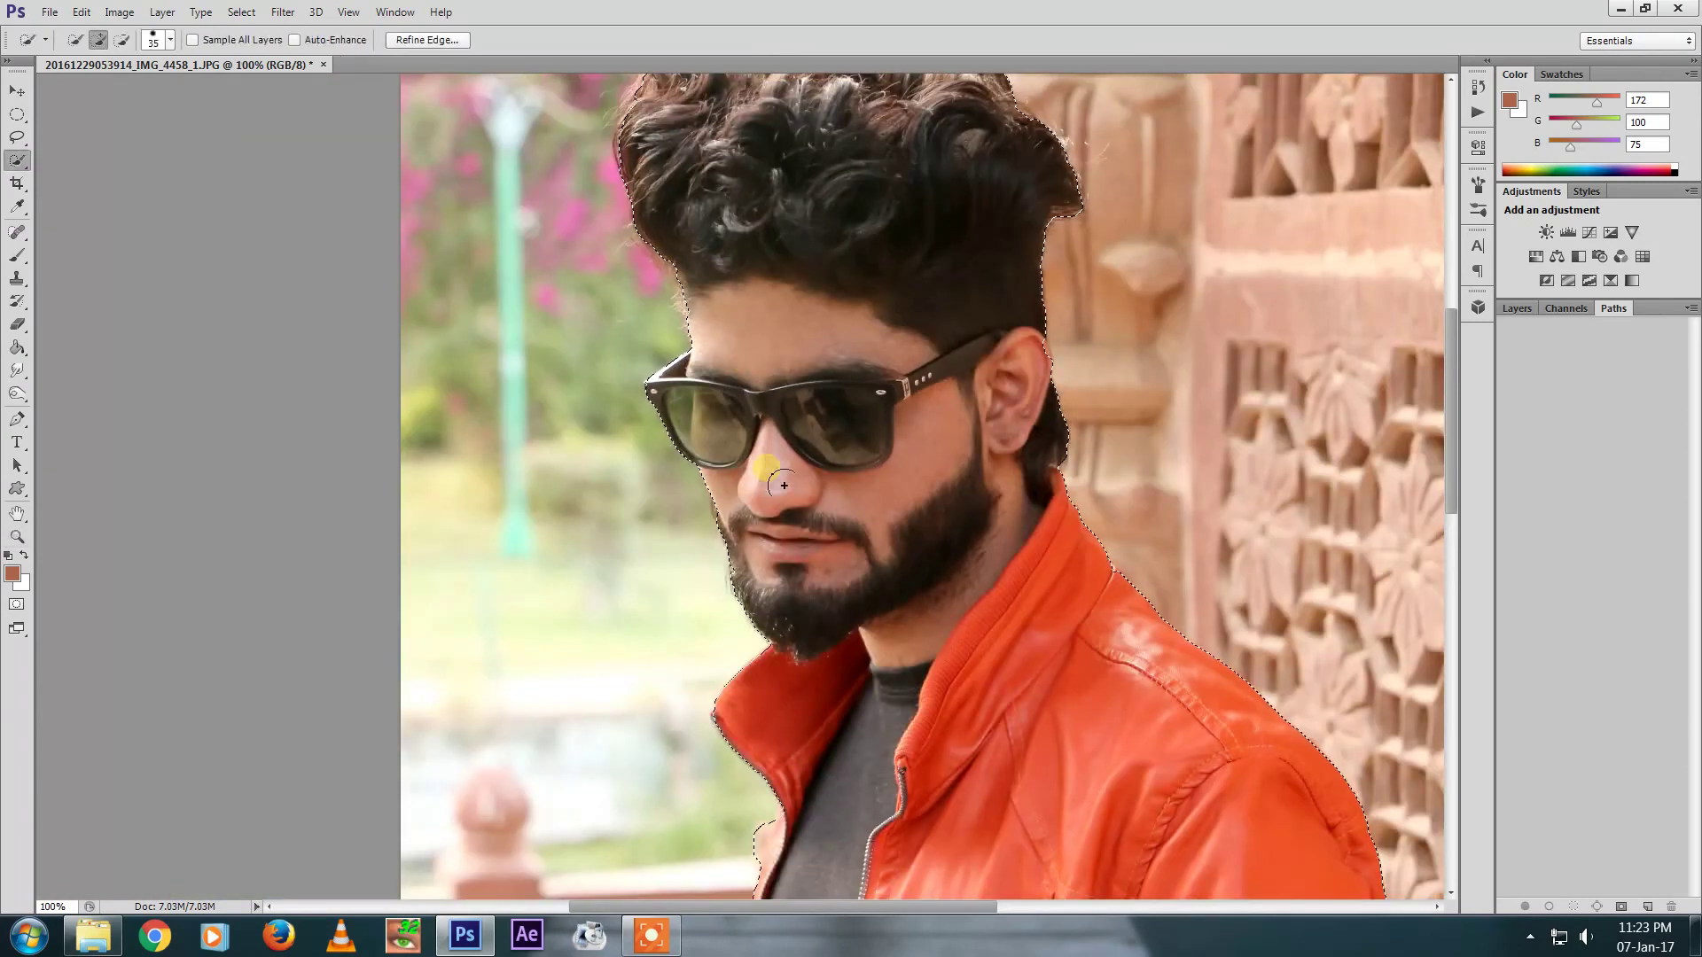
pyautogui.keyDown('ctrl'); pyautogui.click(743, 474); pyautogui.keyUp('ctrl')
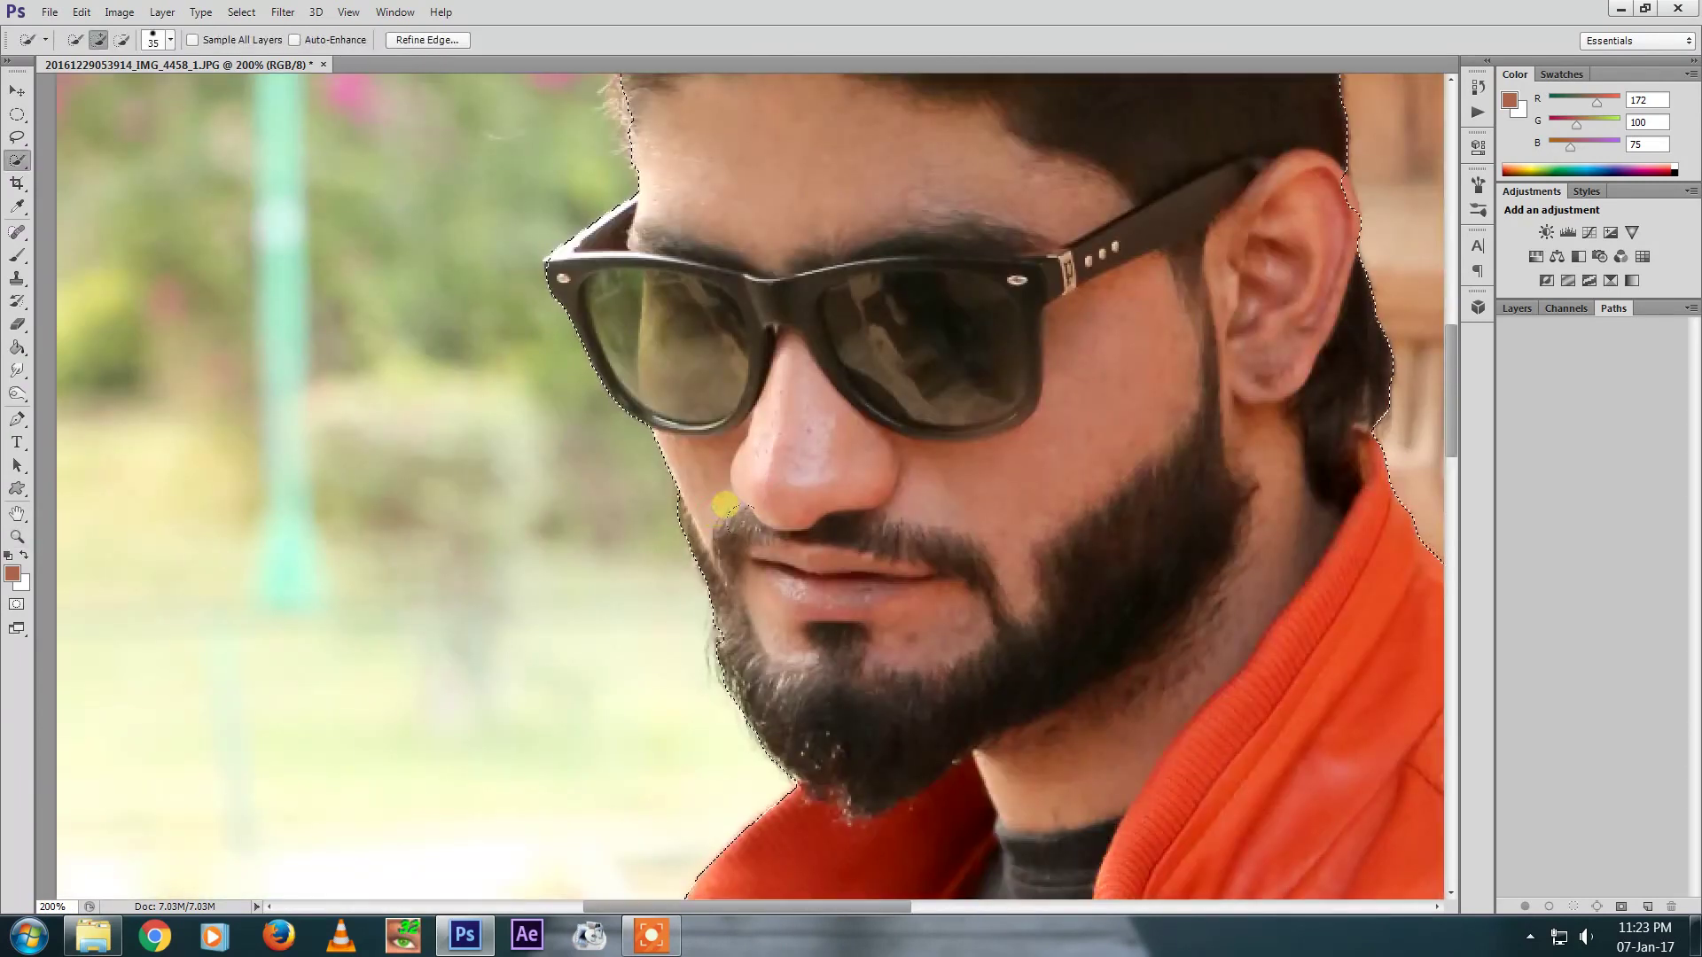
pyautogui.keyDown('ctrl'); pyautogui.keyDown('alt'); pyautogui.click(720, 501); pyautogui.keyUp('alt'); pyautogui.keyUp('ctrl')
pyautogui.moveTo(1008, 343); pyautogui.dragTo(986, 394)
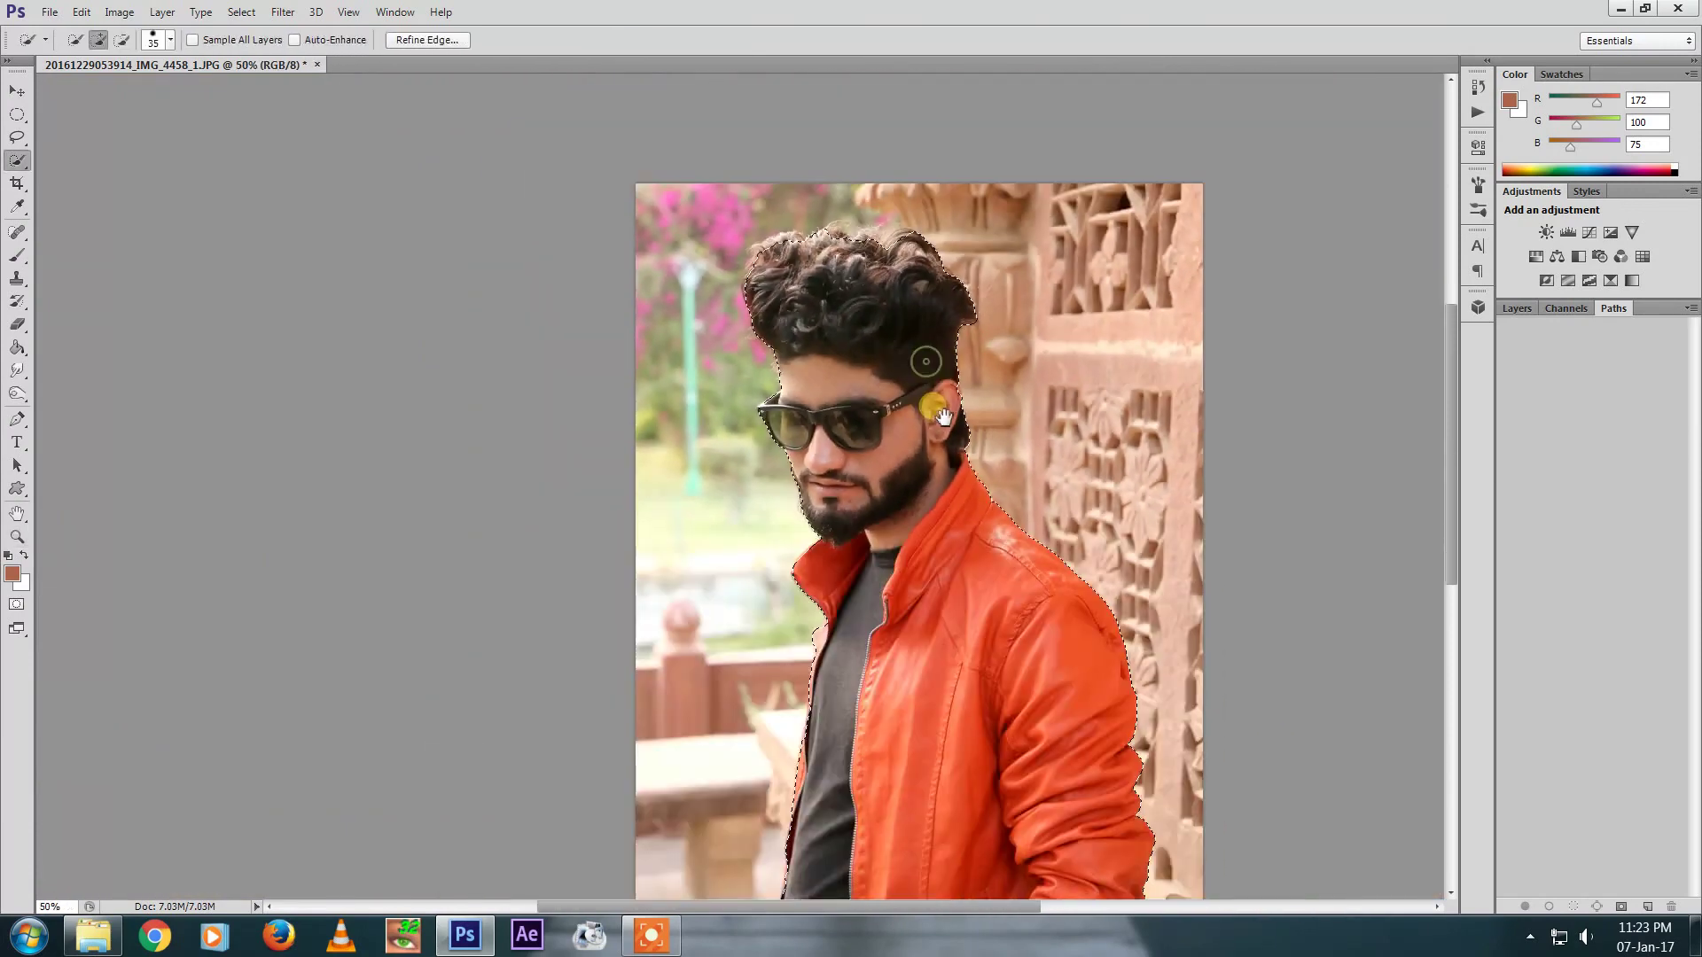
pyautogui.keyDown('ctrl'); pyautogui.keyDown('alt'); pyautogui.click(926, 363); pyautogui.keyUp('alt'); pyautogui.keyUp('ctrl')
# Save the man's selection as a work path
pyautogui.press('v')
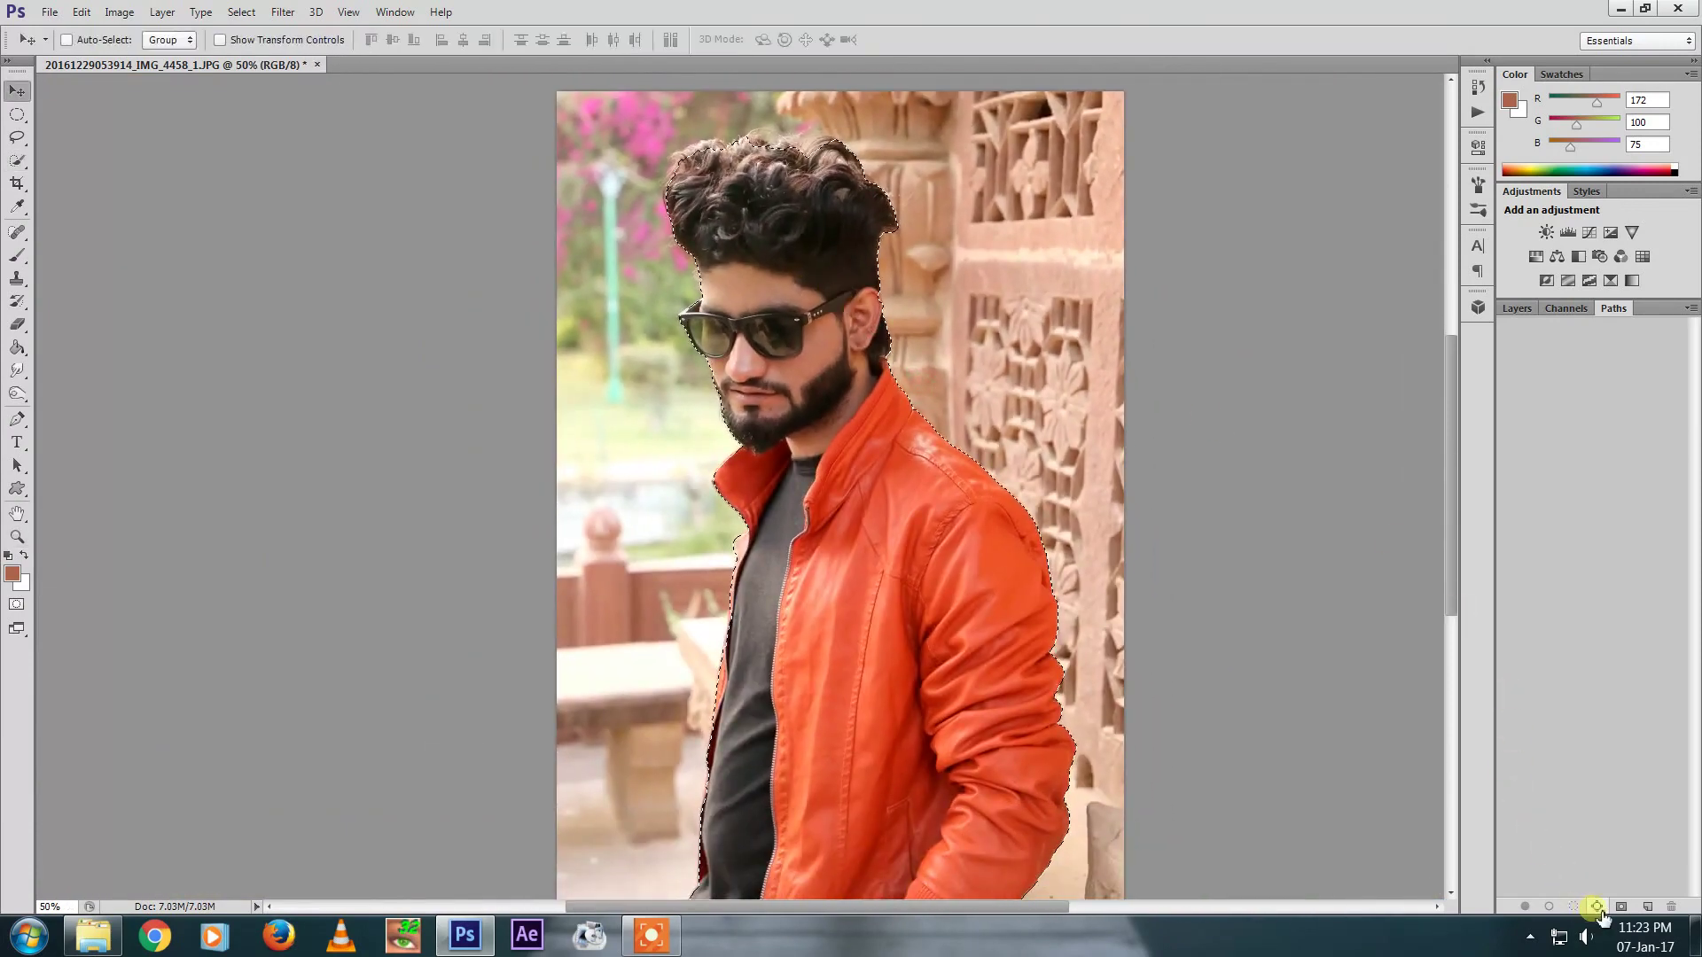
pyautogui.click(1598, 907)
pyautogui.press('z')
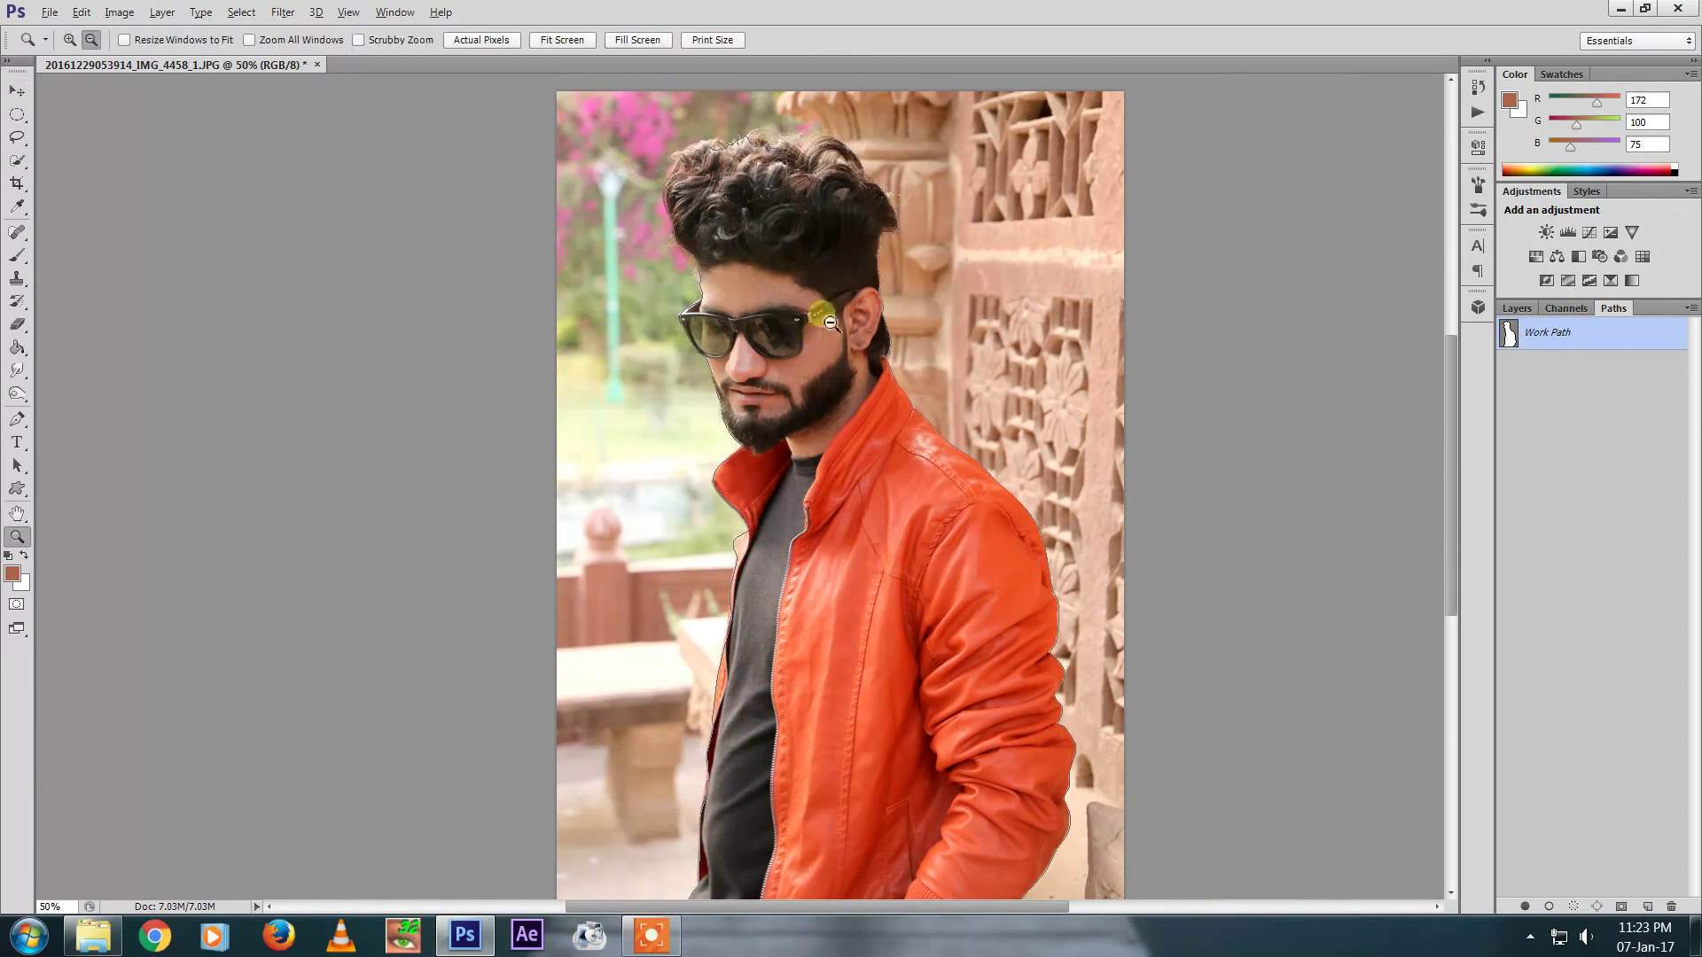
pyautogui.keyDown('alt'); pyautogui.click(838, 355); pyautogui.keyUp('alt')
pyautogui.click(751, 396)
pyautogui.press('v')
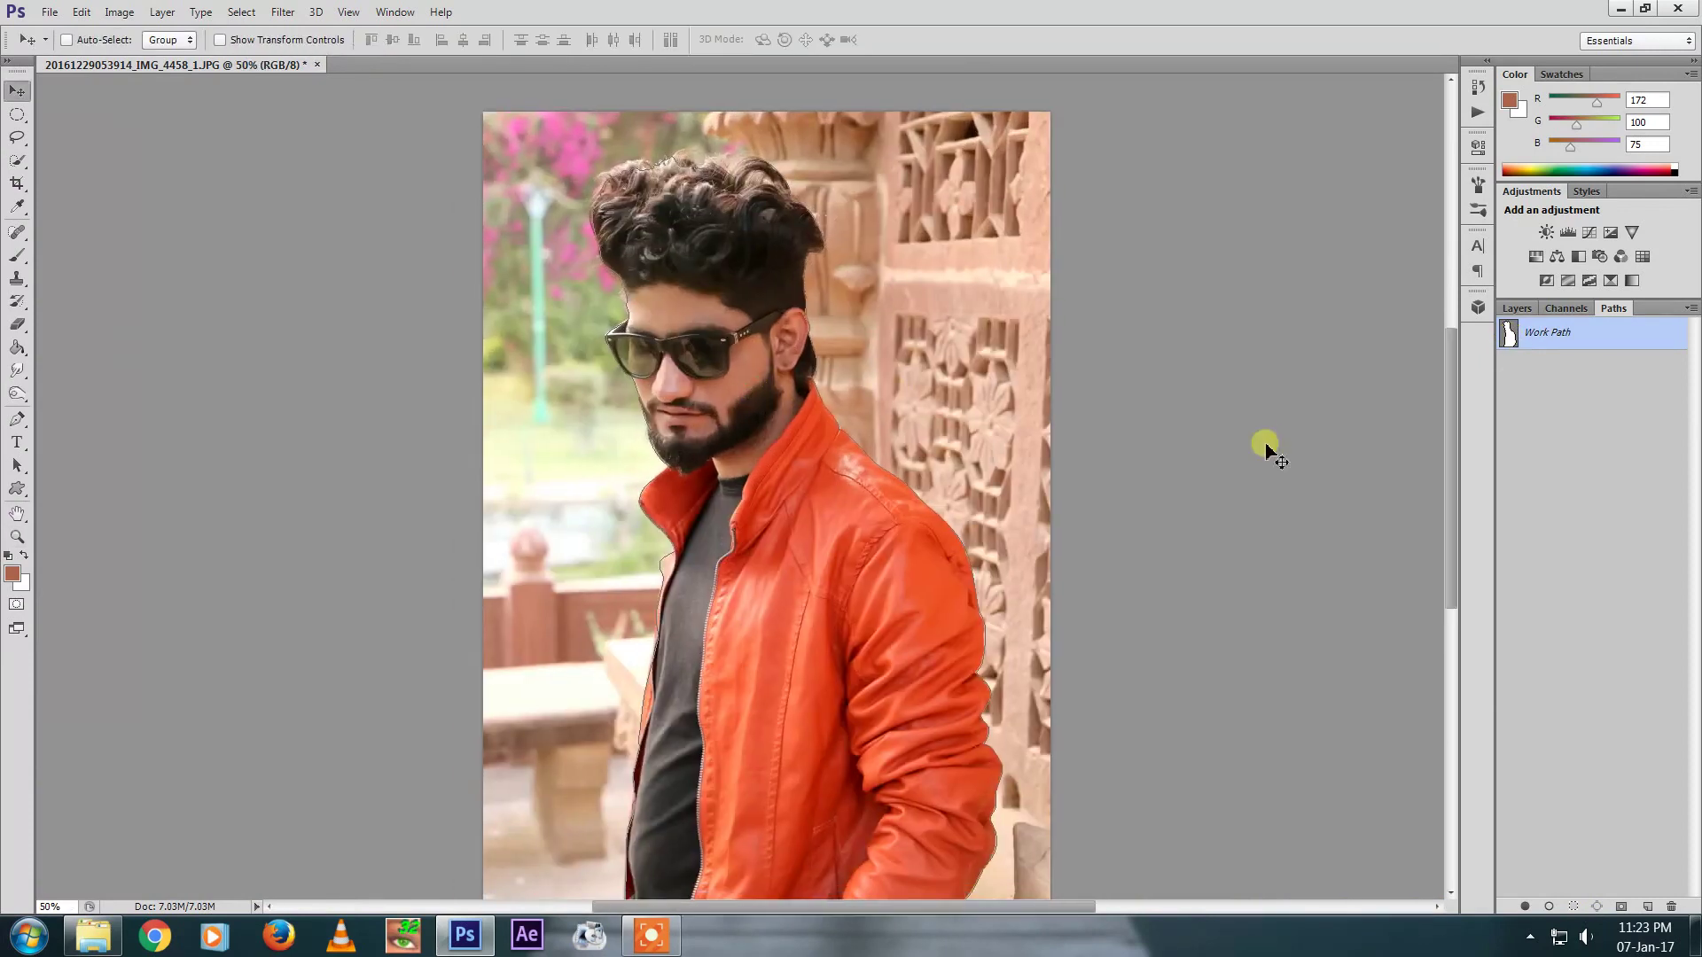
# Duplicate the Background layer and reload the Work Path as a selection
pyautogui.click(1516, 307)
pyautogui.moveTo(1605, 425); pyautogui.dragTo(1645, 906)
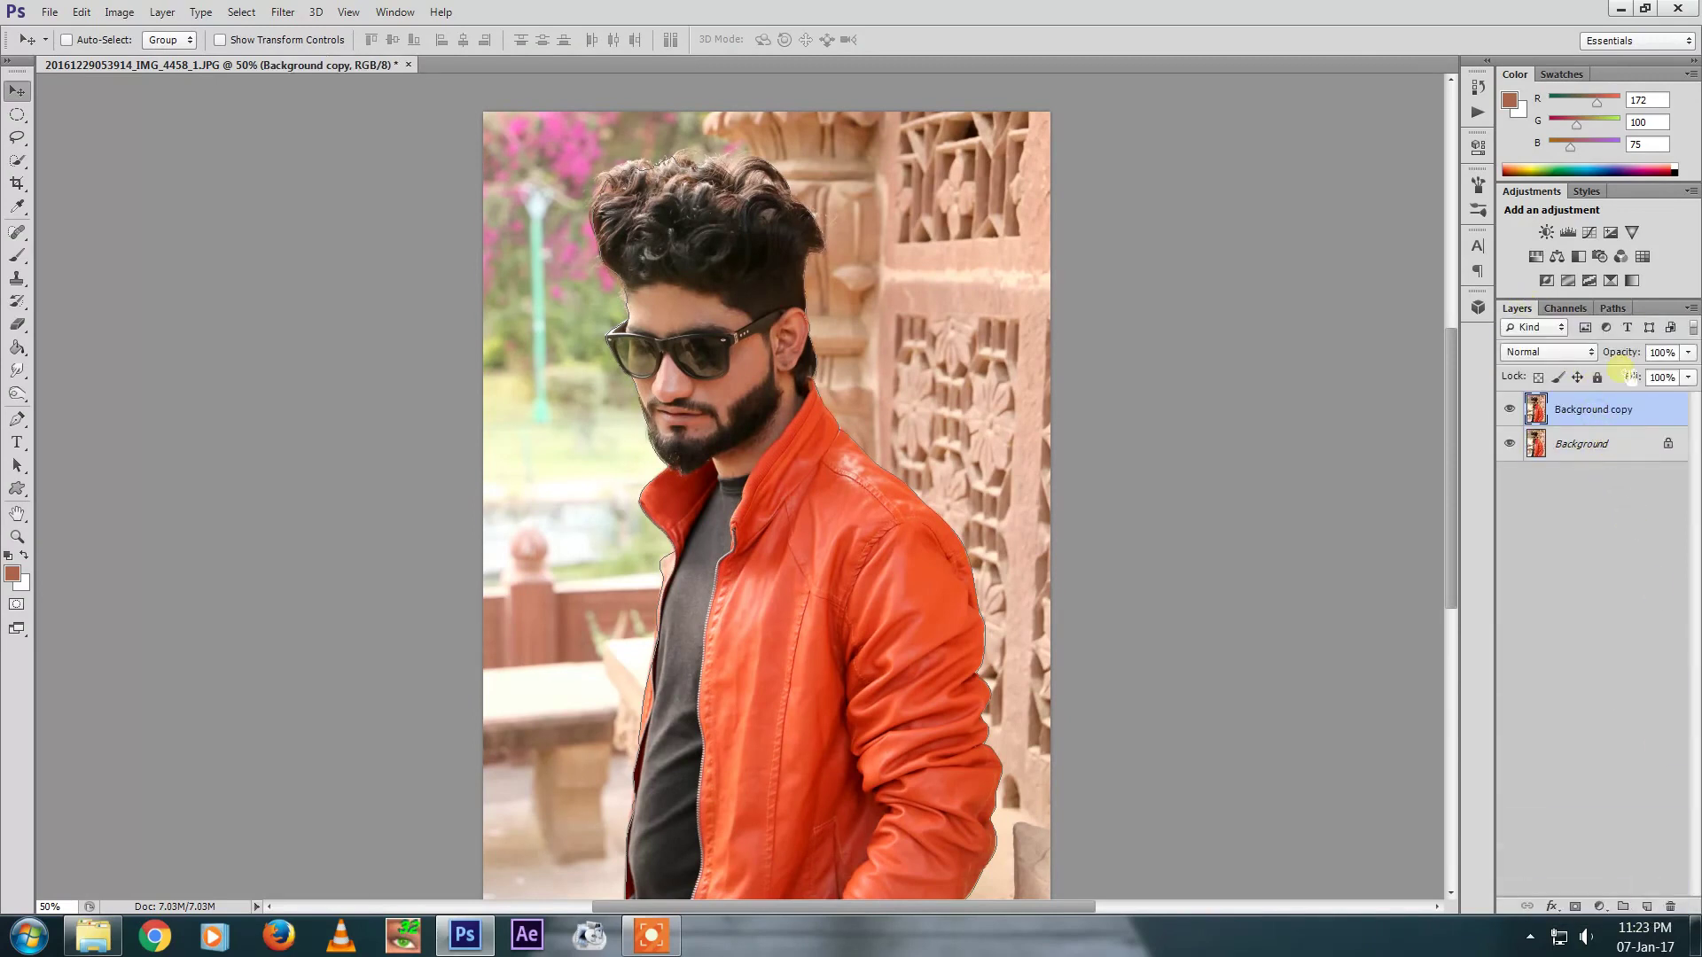
pyautogui.click(1613, 310)
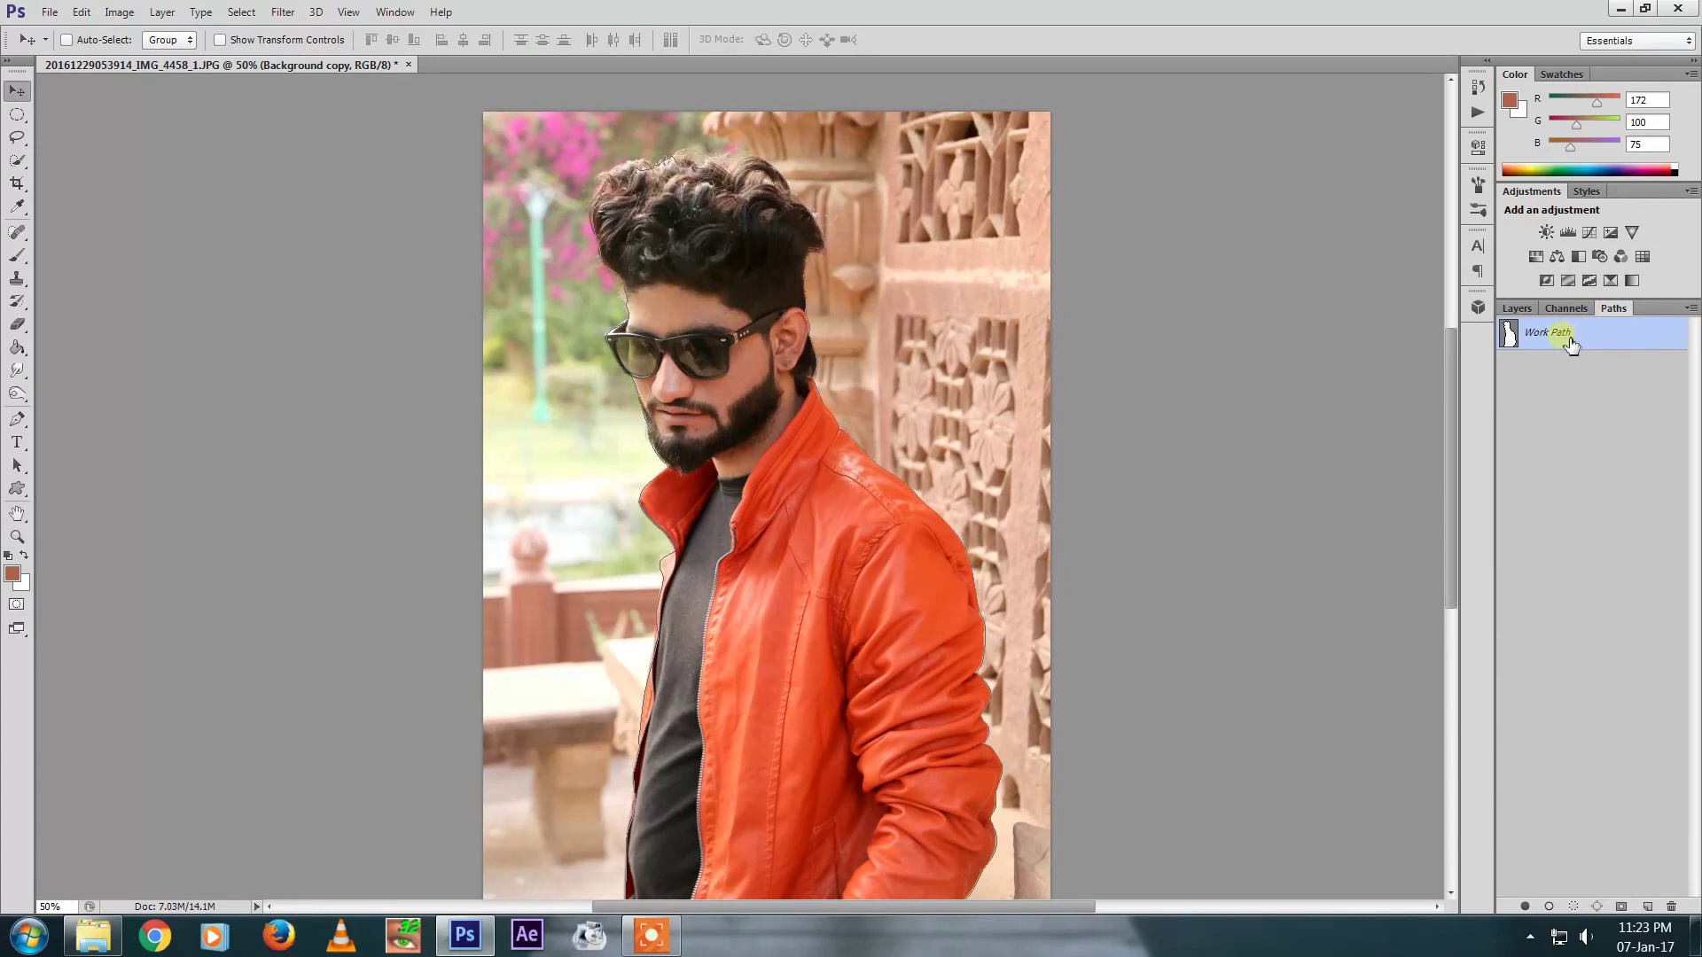
pyautogui.click(1516, 310)
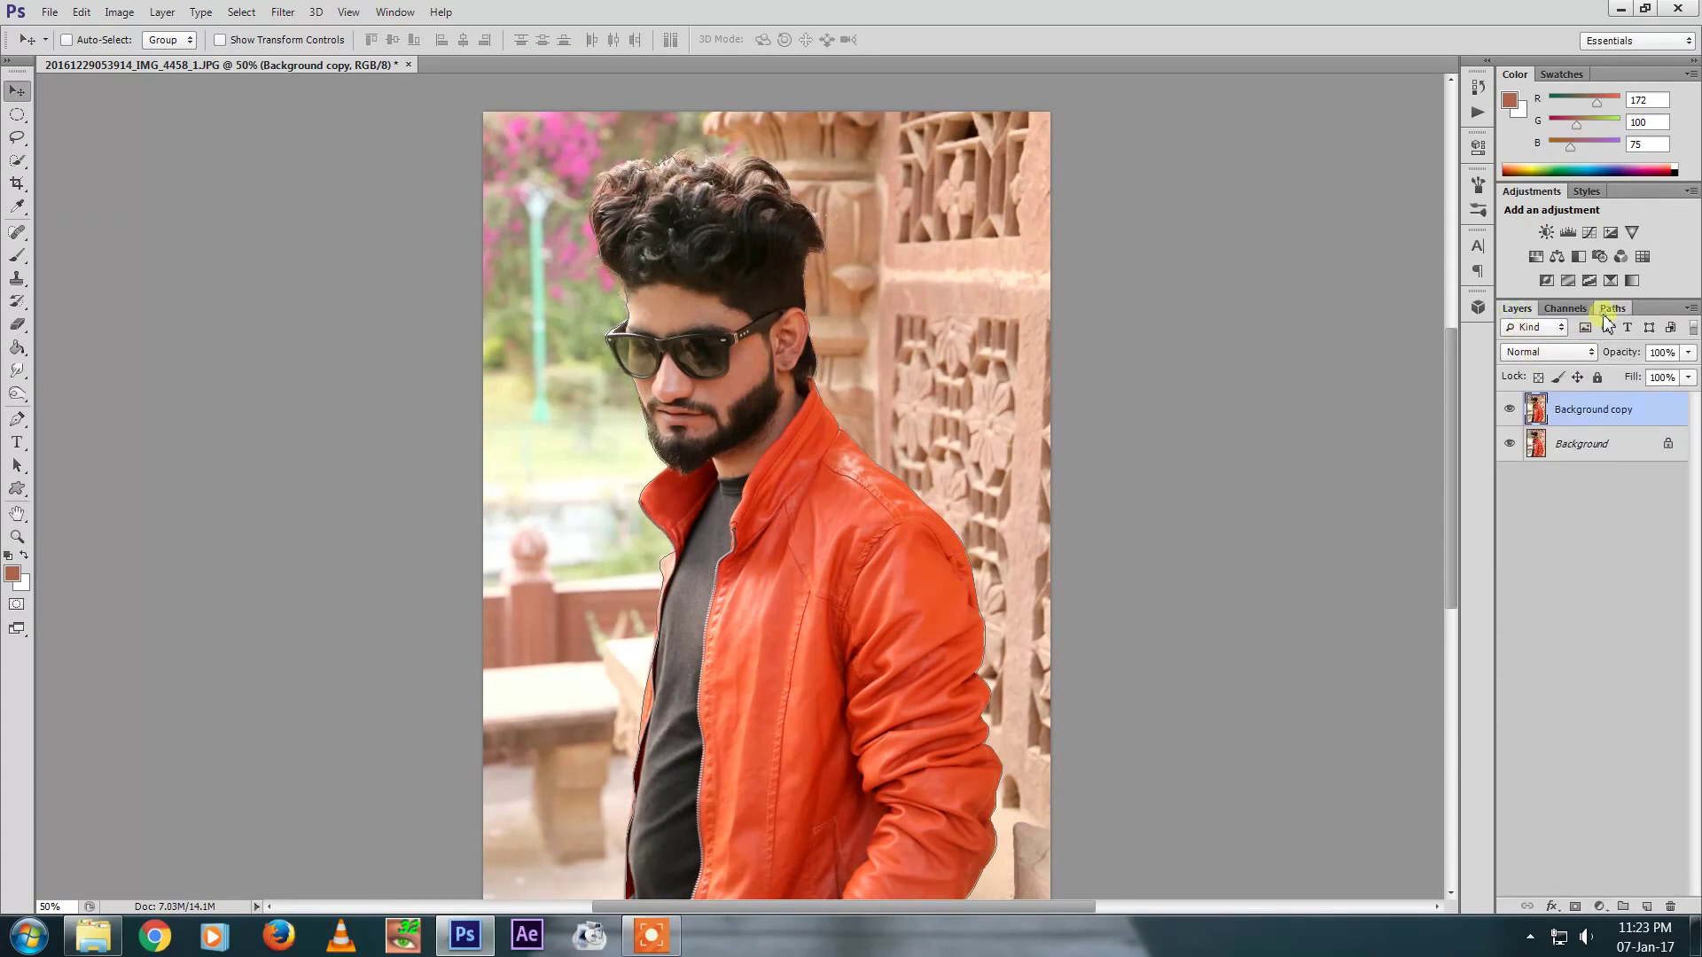
pyautogui.click(1610, 309)
pyautogui.moveTo(1538, 333); pyautogui.dragTo(1536, 339)
pyautogui.keyDown('ctrl'); pyautogui.click(1520, 339); pyautogui.keyUp('ctrl')
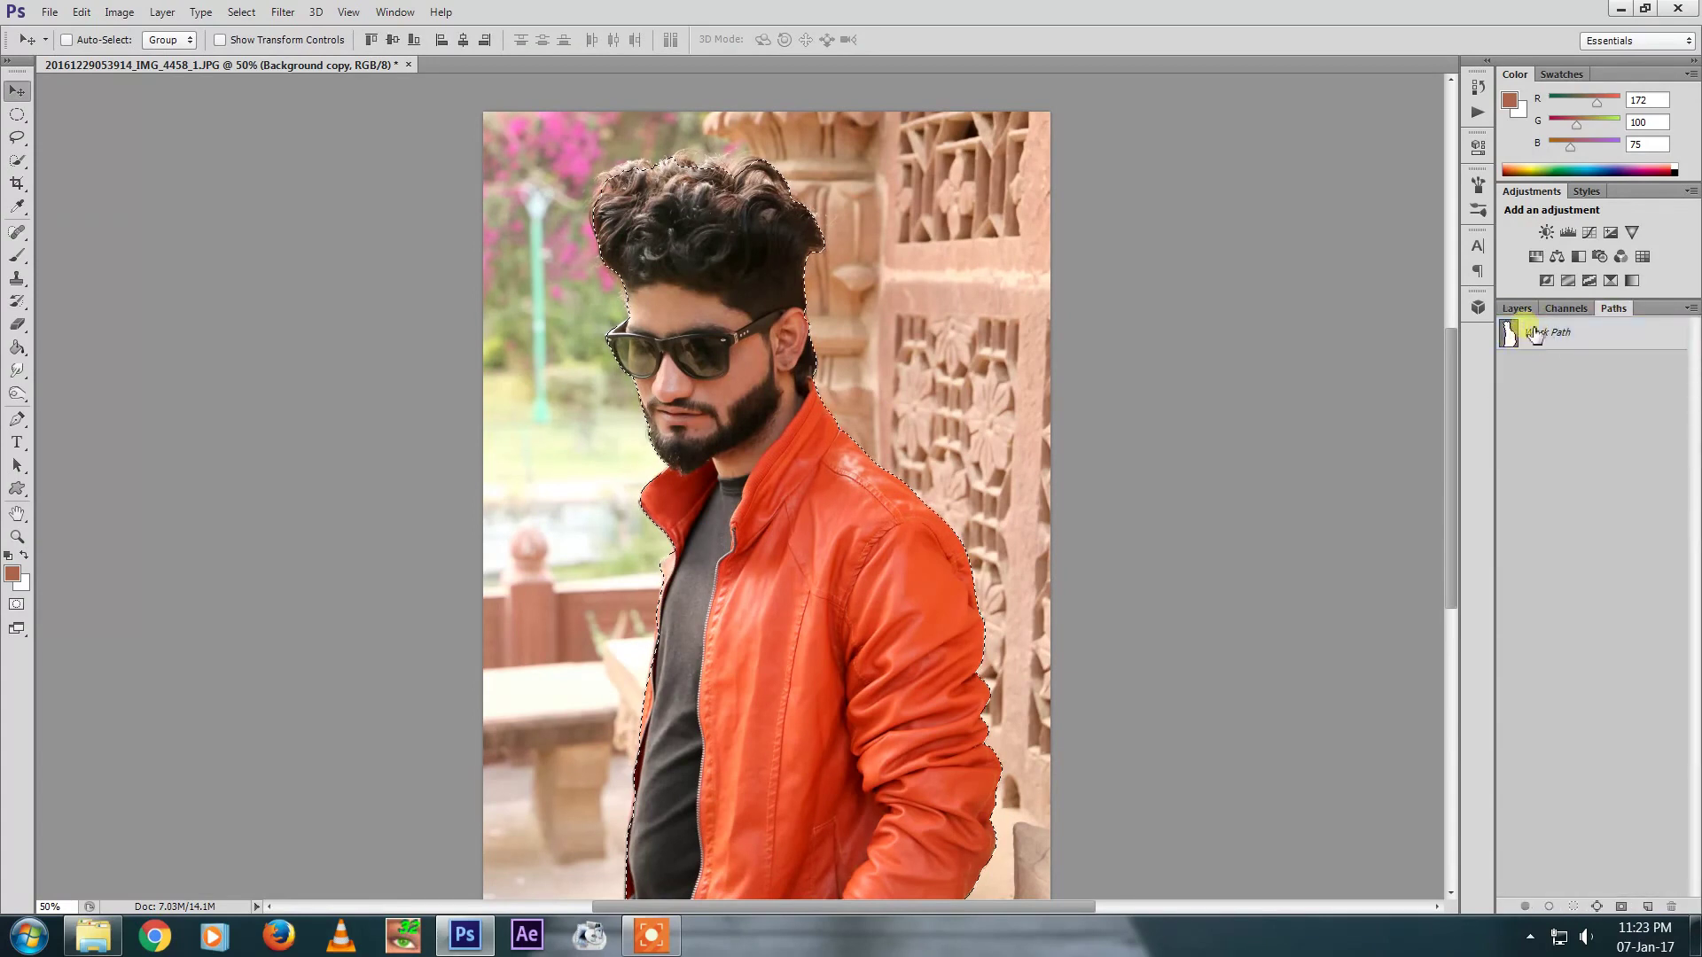
pyautogui.click(1517, 309)
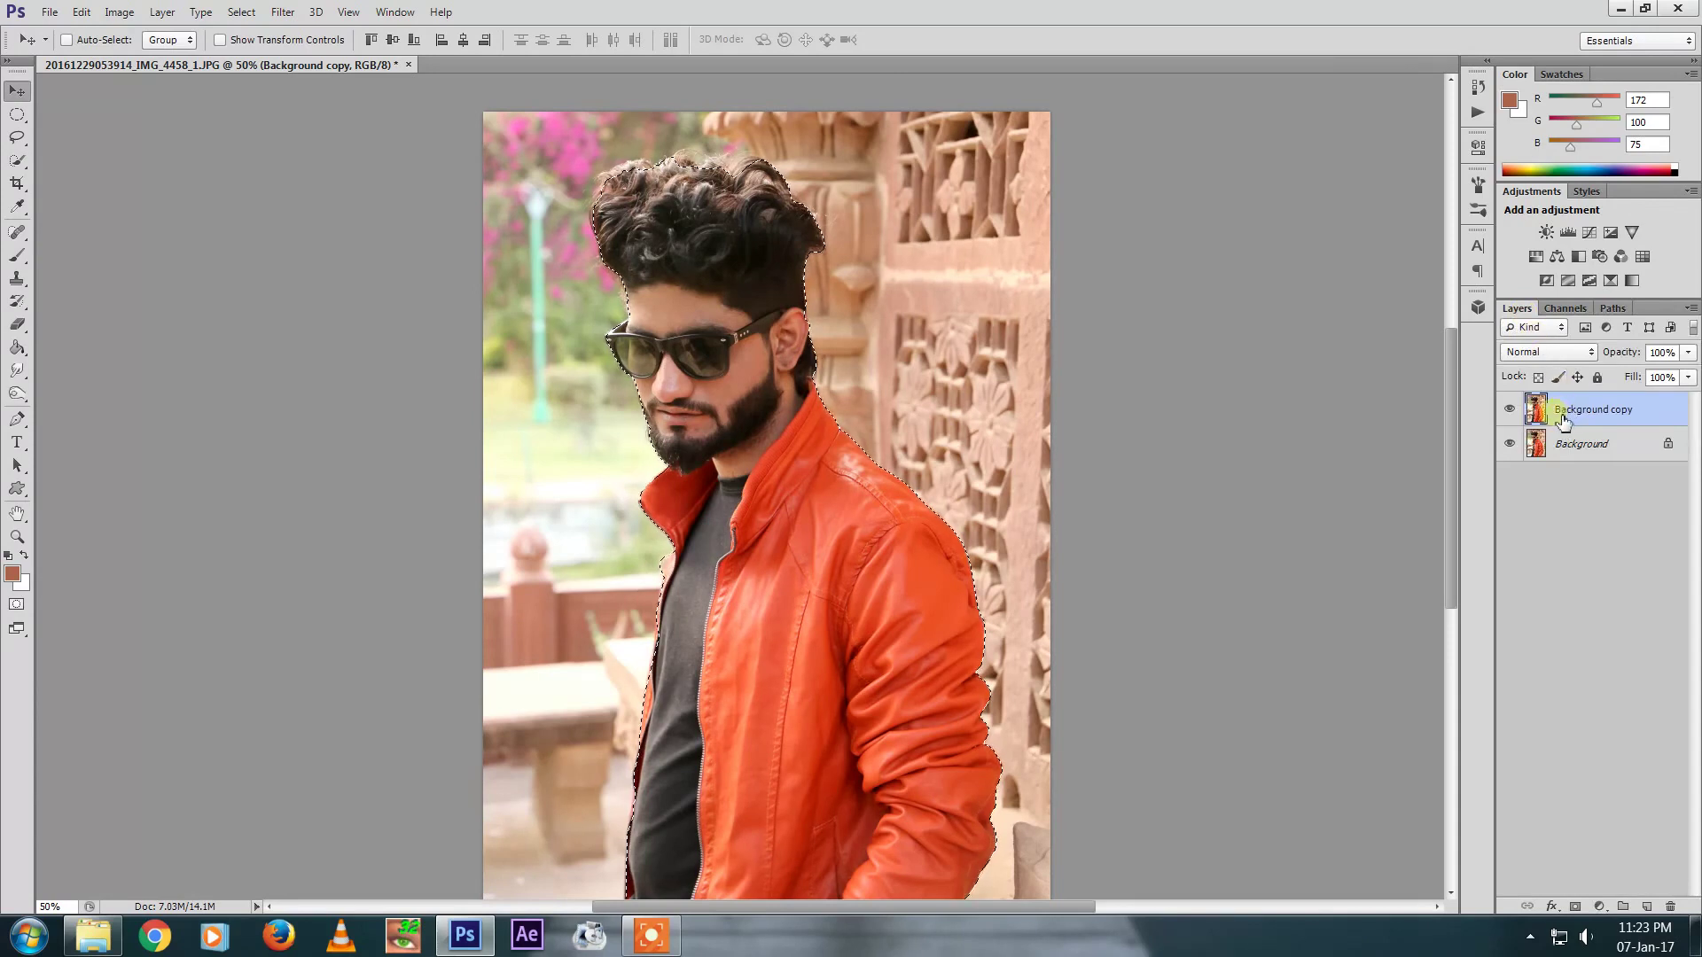
# Add a layer mask to the copy and use Refine Mask along the hair and chin
pyautogui.click(1580, 908)
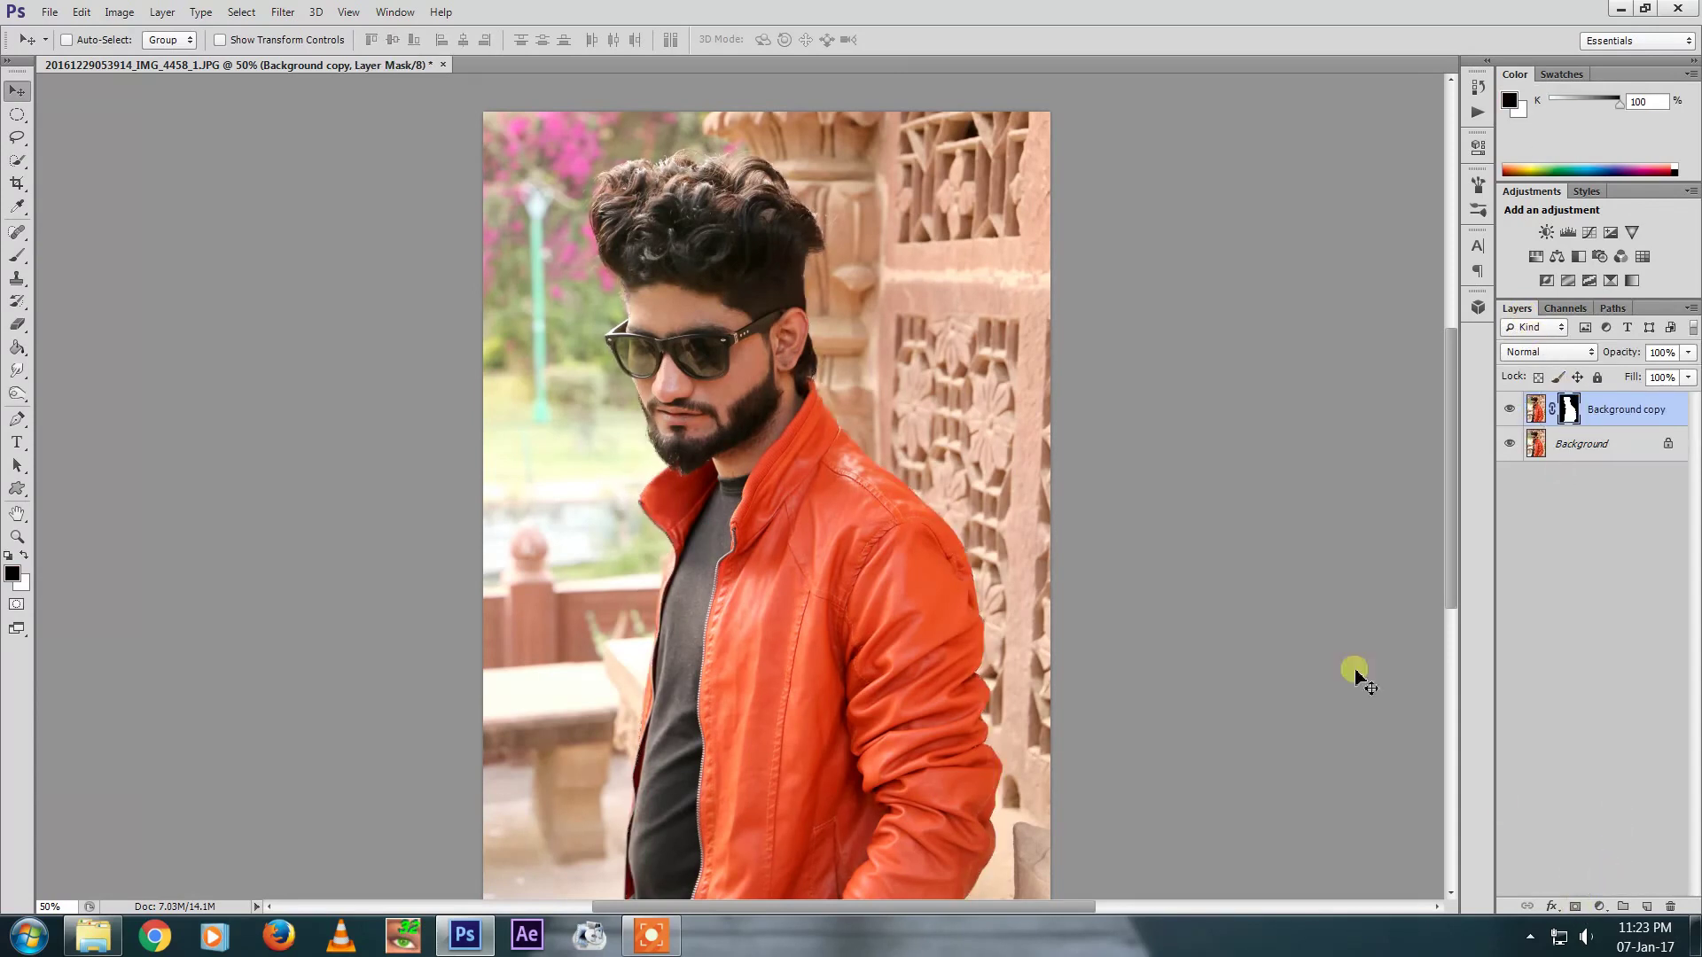
pyautogui.rightClick(1580, 417)
pyautogui.click(1559, 577)
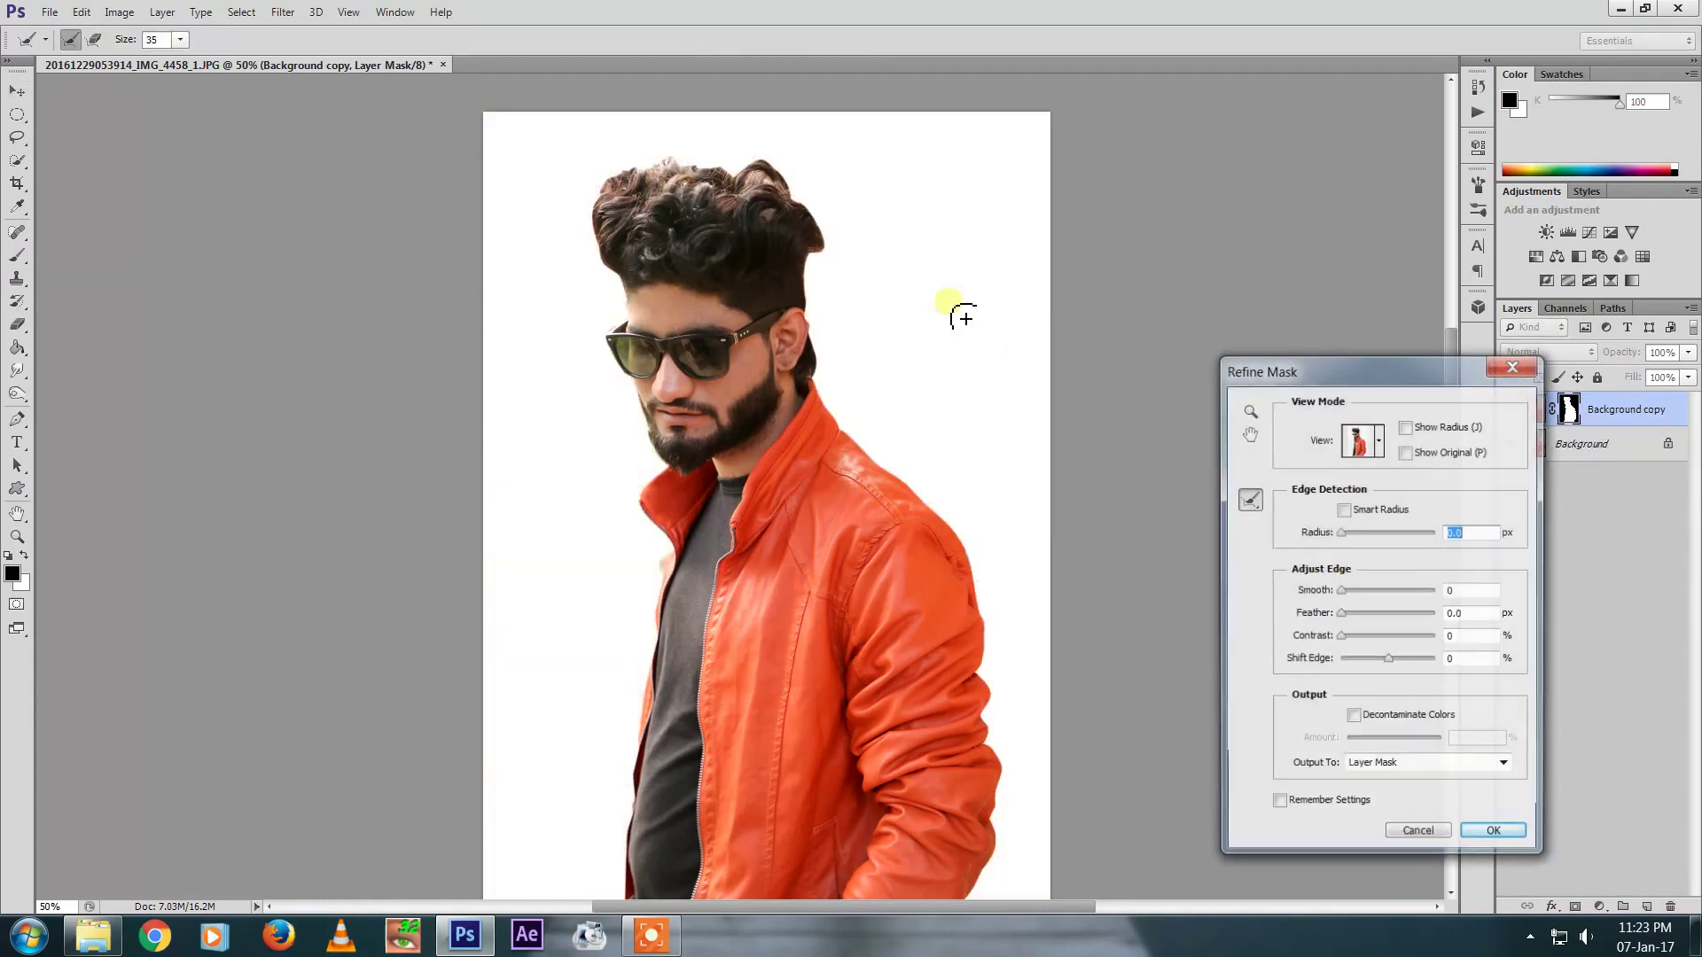
pyautogui.click(823, 290)
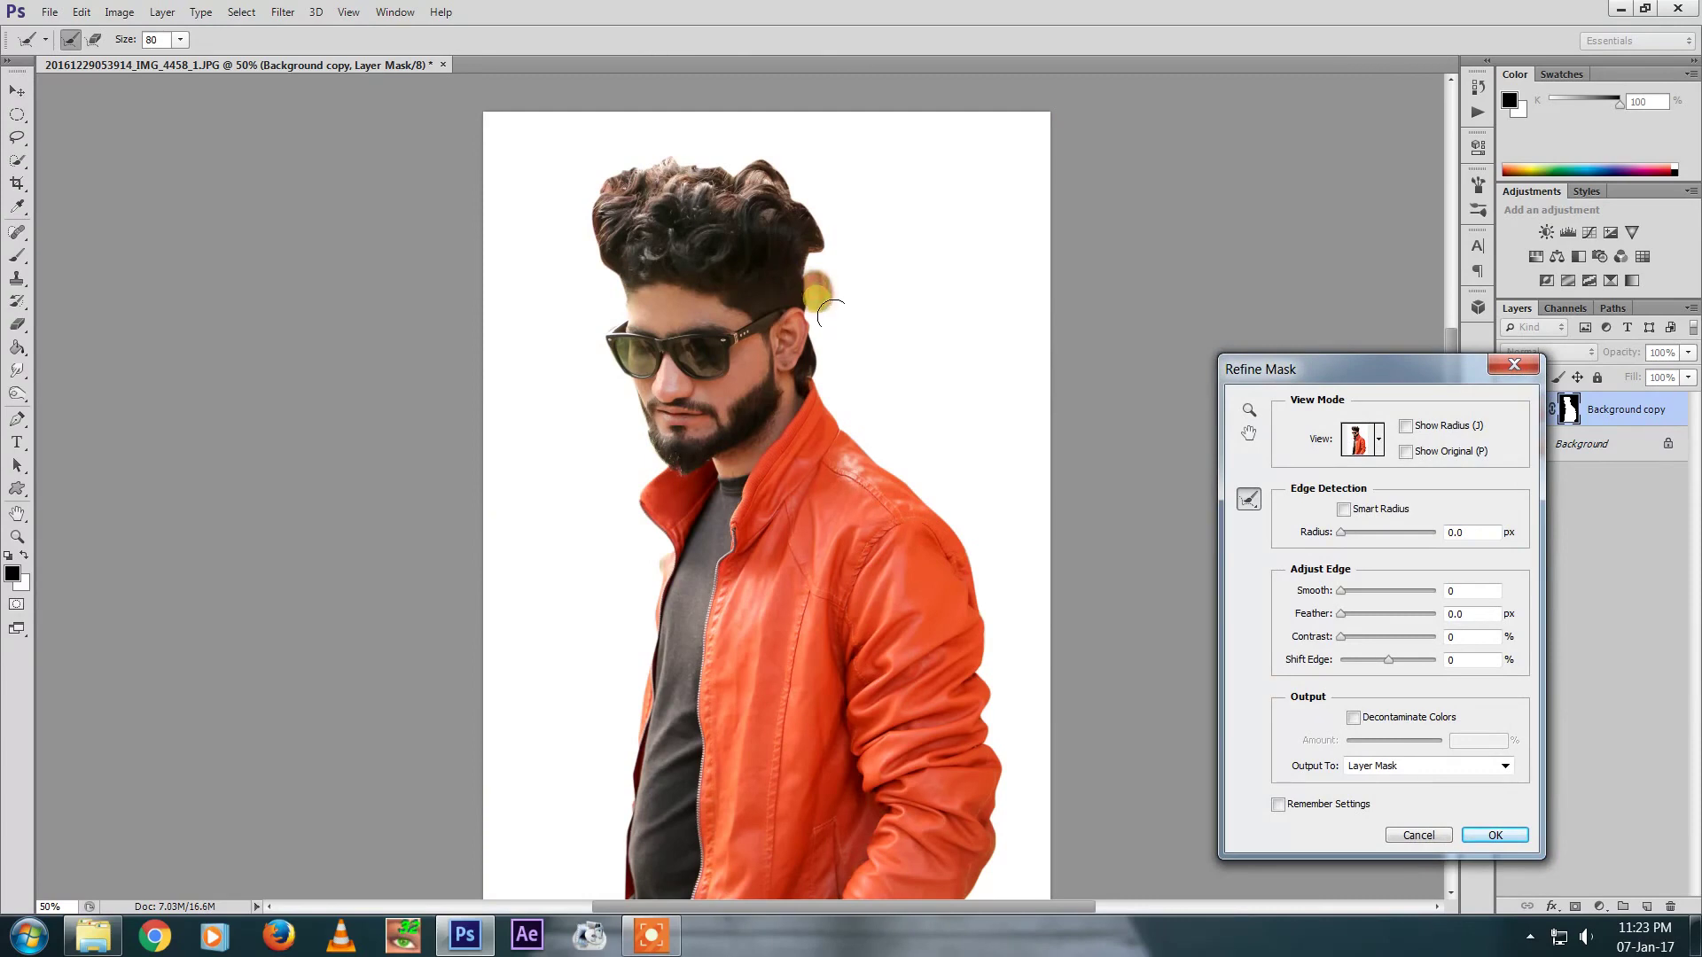
pyautogui.moveTo(833, 367)
pyautogui.mouseDown()
pyautogui.moveTo(769, 164)
pyautogui.moveTo(618, 284)
pyautogui.mouseUp()
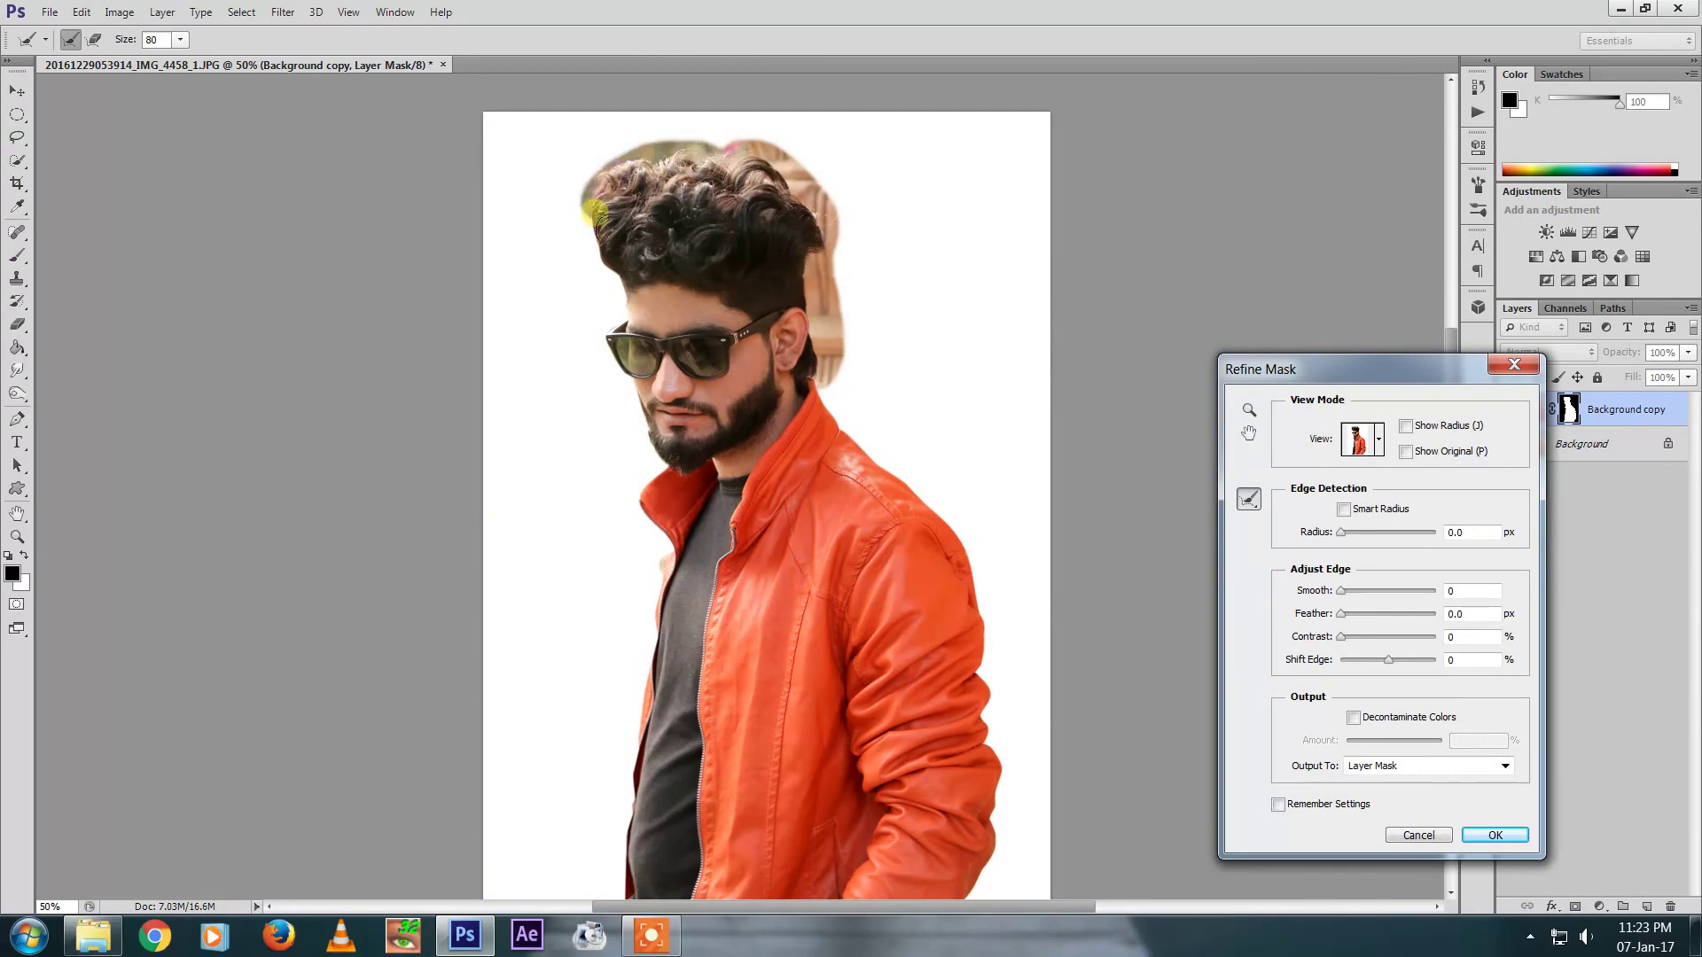
pyautogui.moveTo(617, 316); pyautogui.dragTo(643, 276)
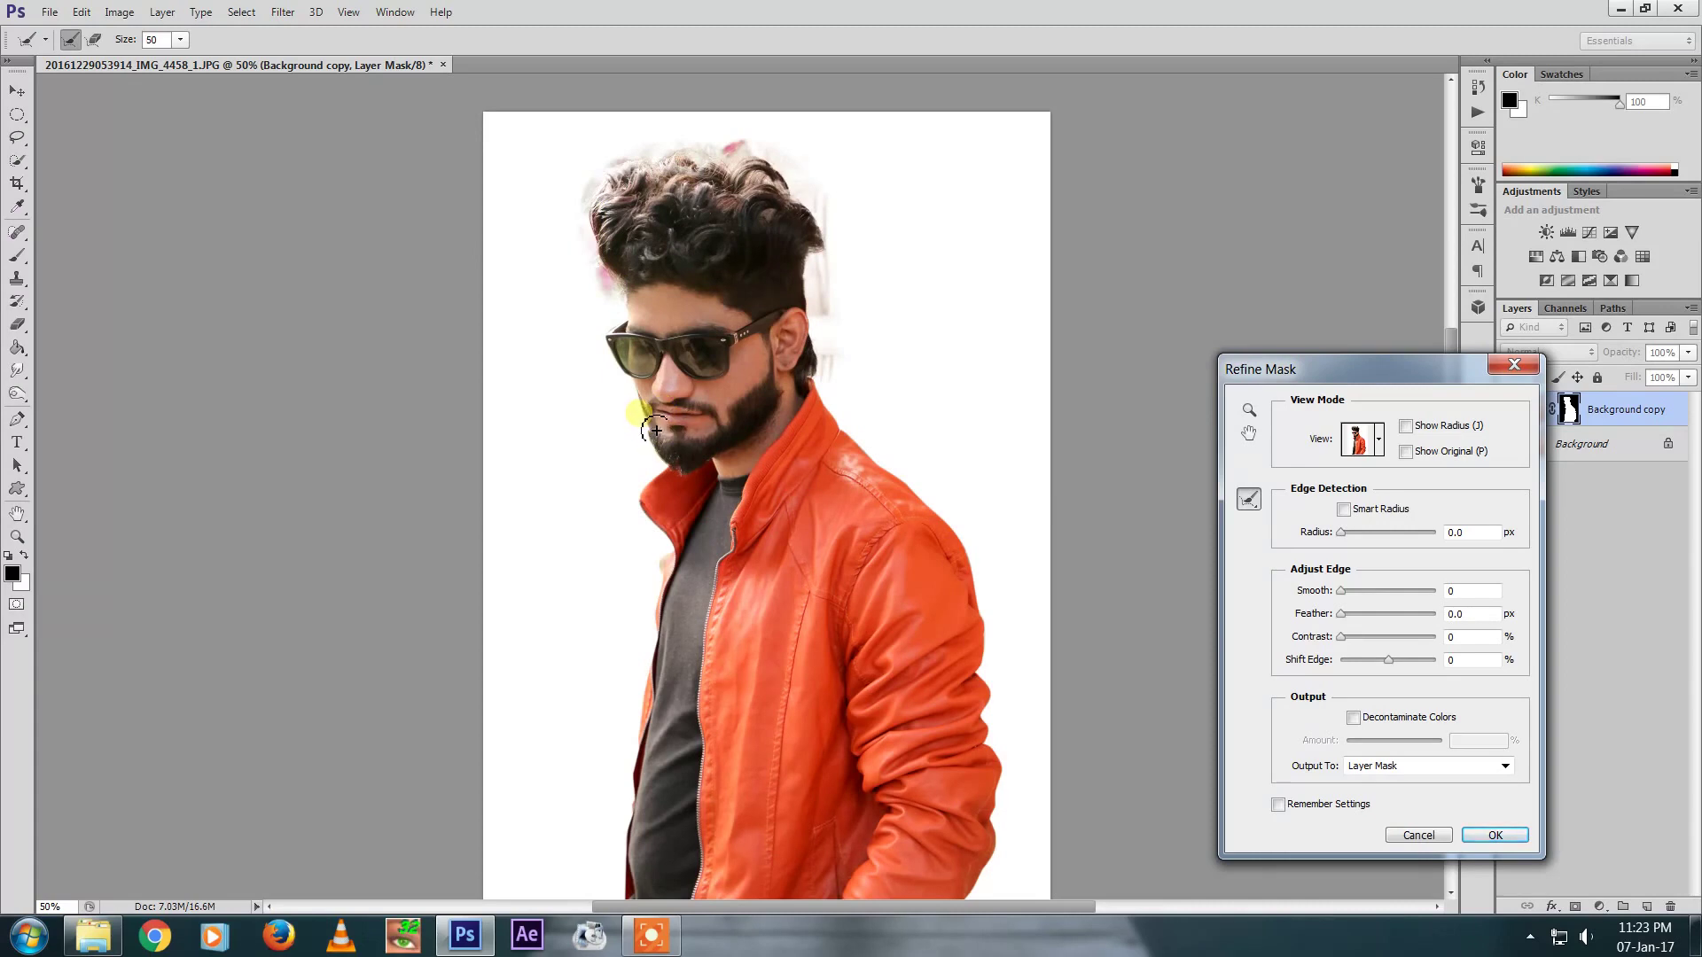
pyautogui.moveTo(680, 478); pyautogui.dragTo(713, 478)
pyautogui.click(1494, 837)
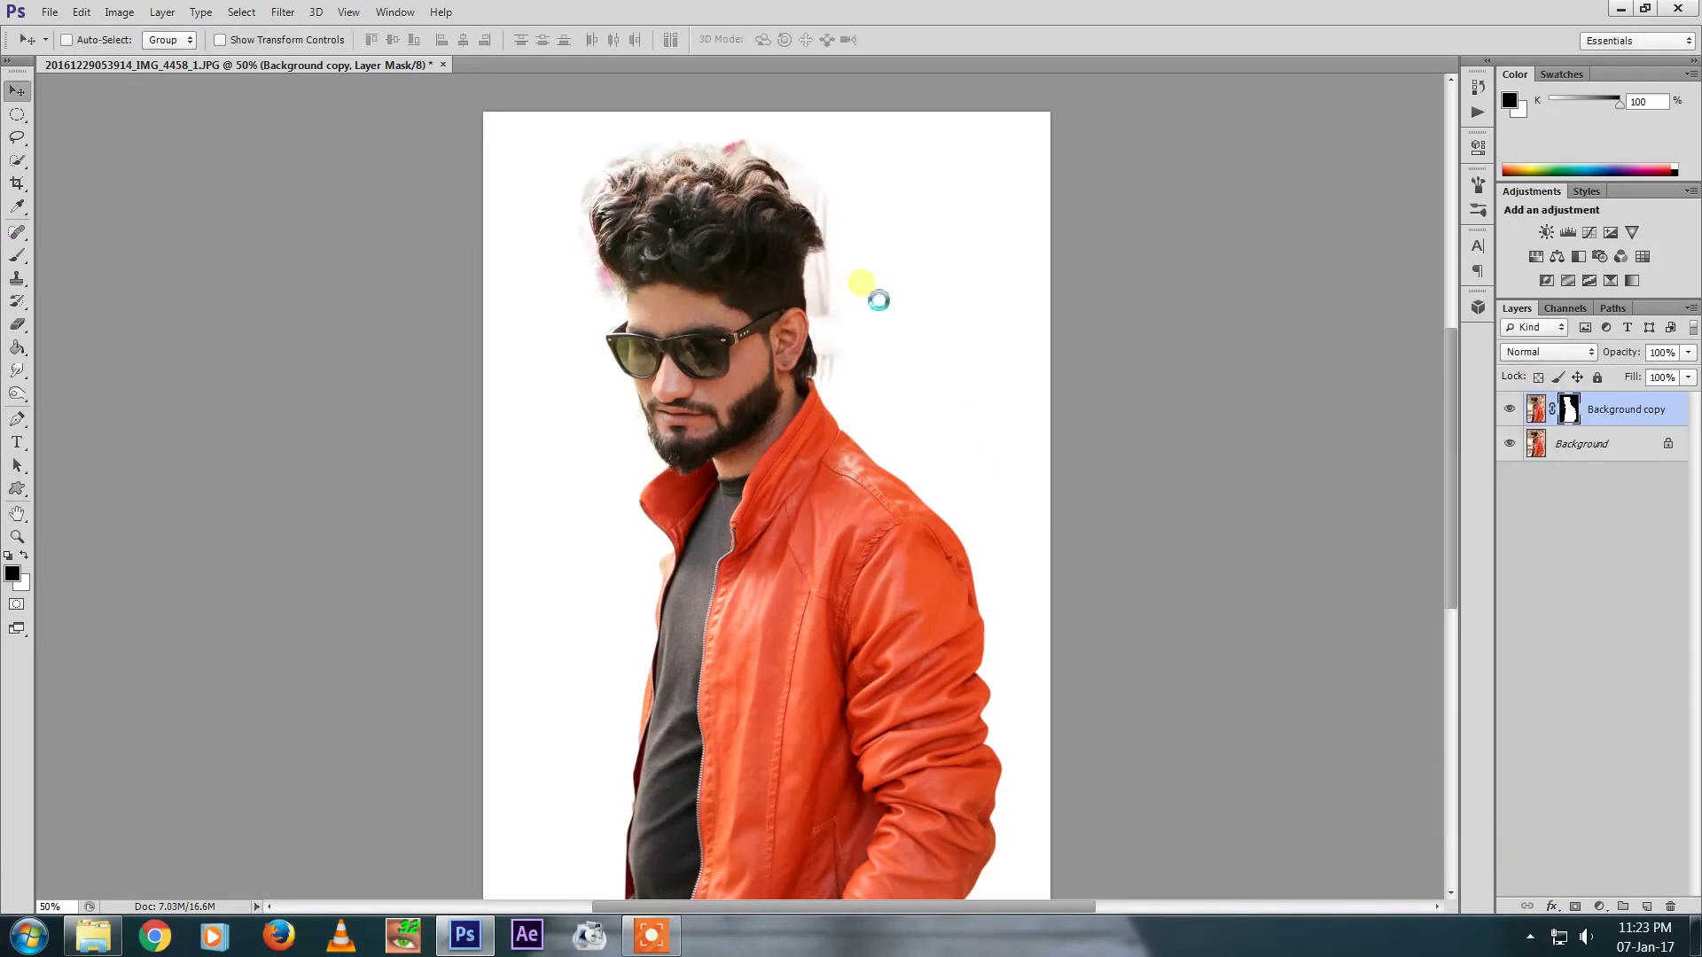
# Create a new 1920 × 1080 pixel document
pyautogui.hotkey('ctrl', '-')
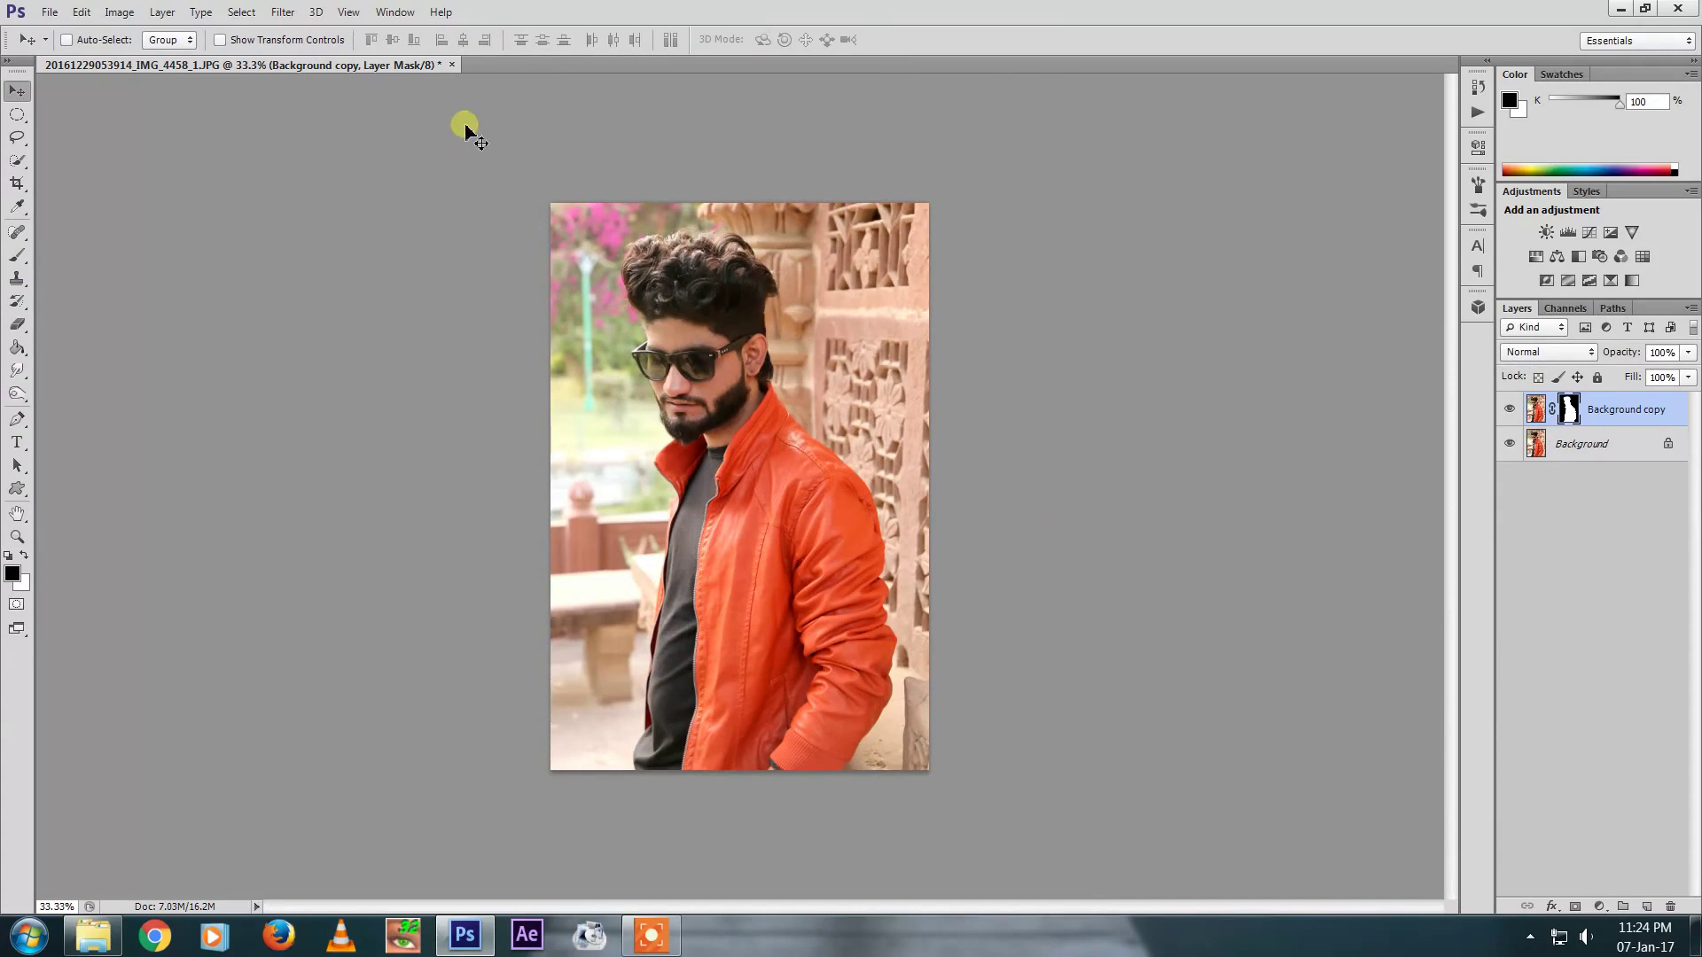
pyautogui.click(50, 12)
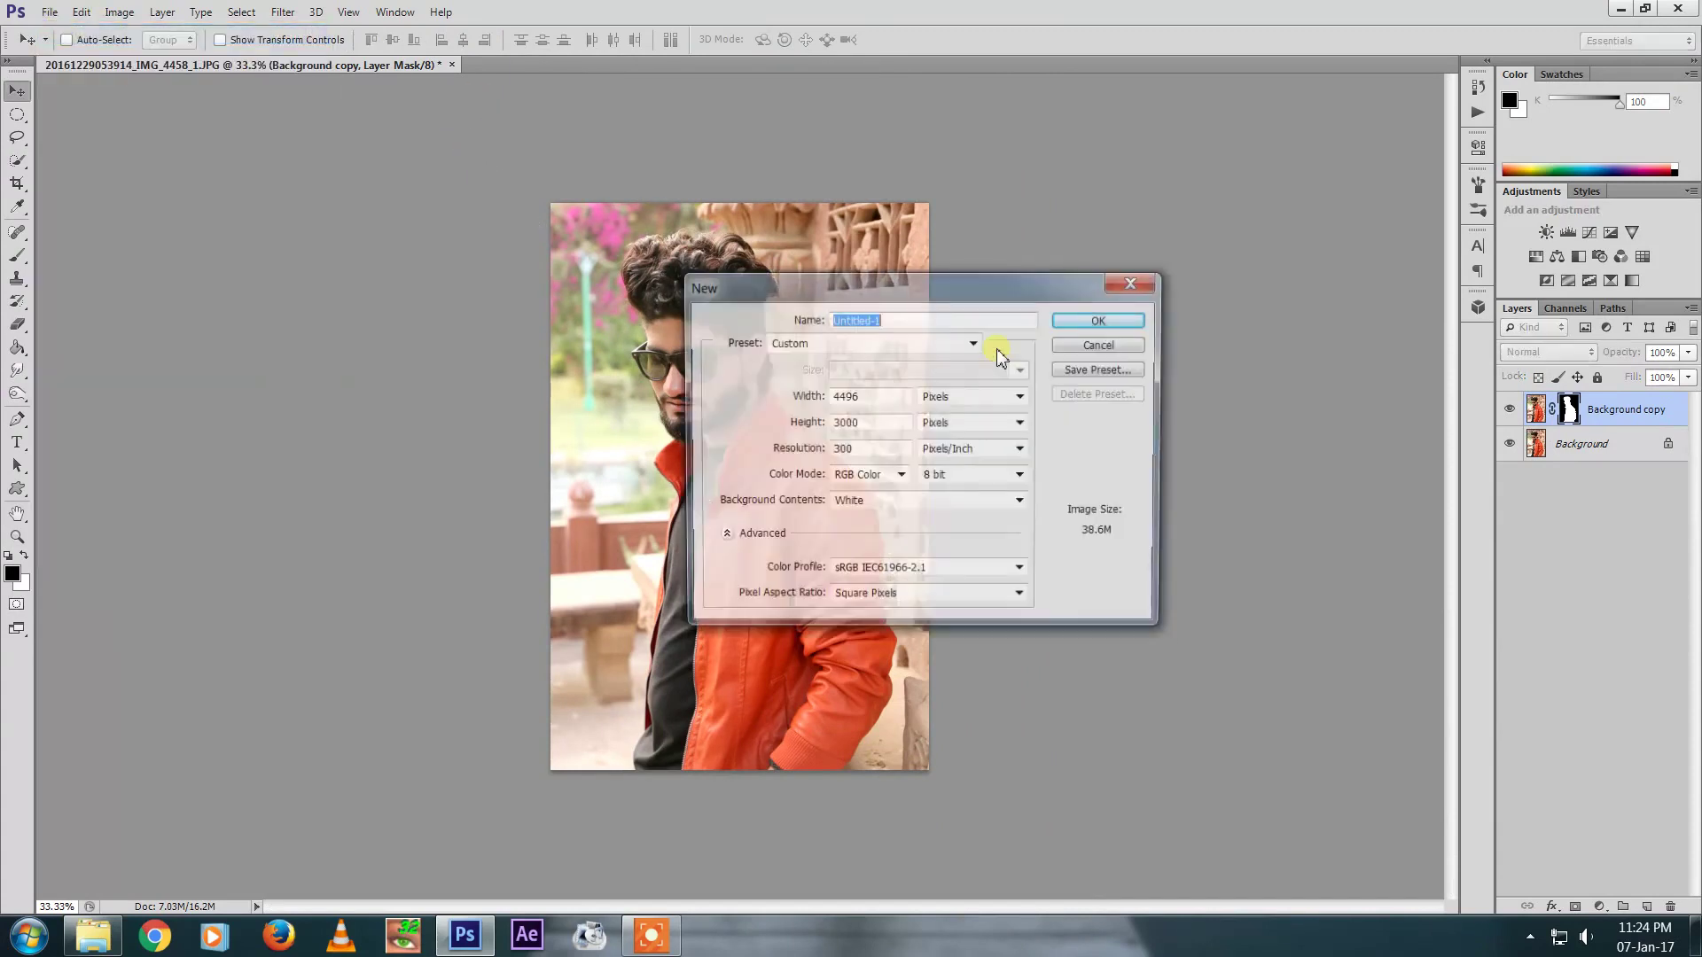
pyautogui.click(917, 345)
pyautogui.click(908, 409)
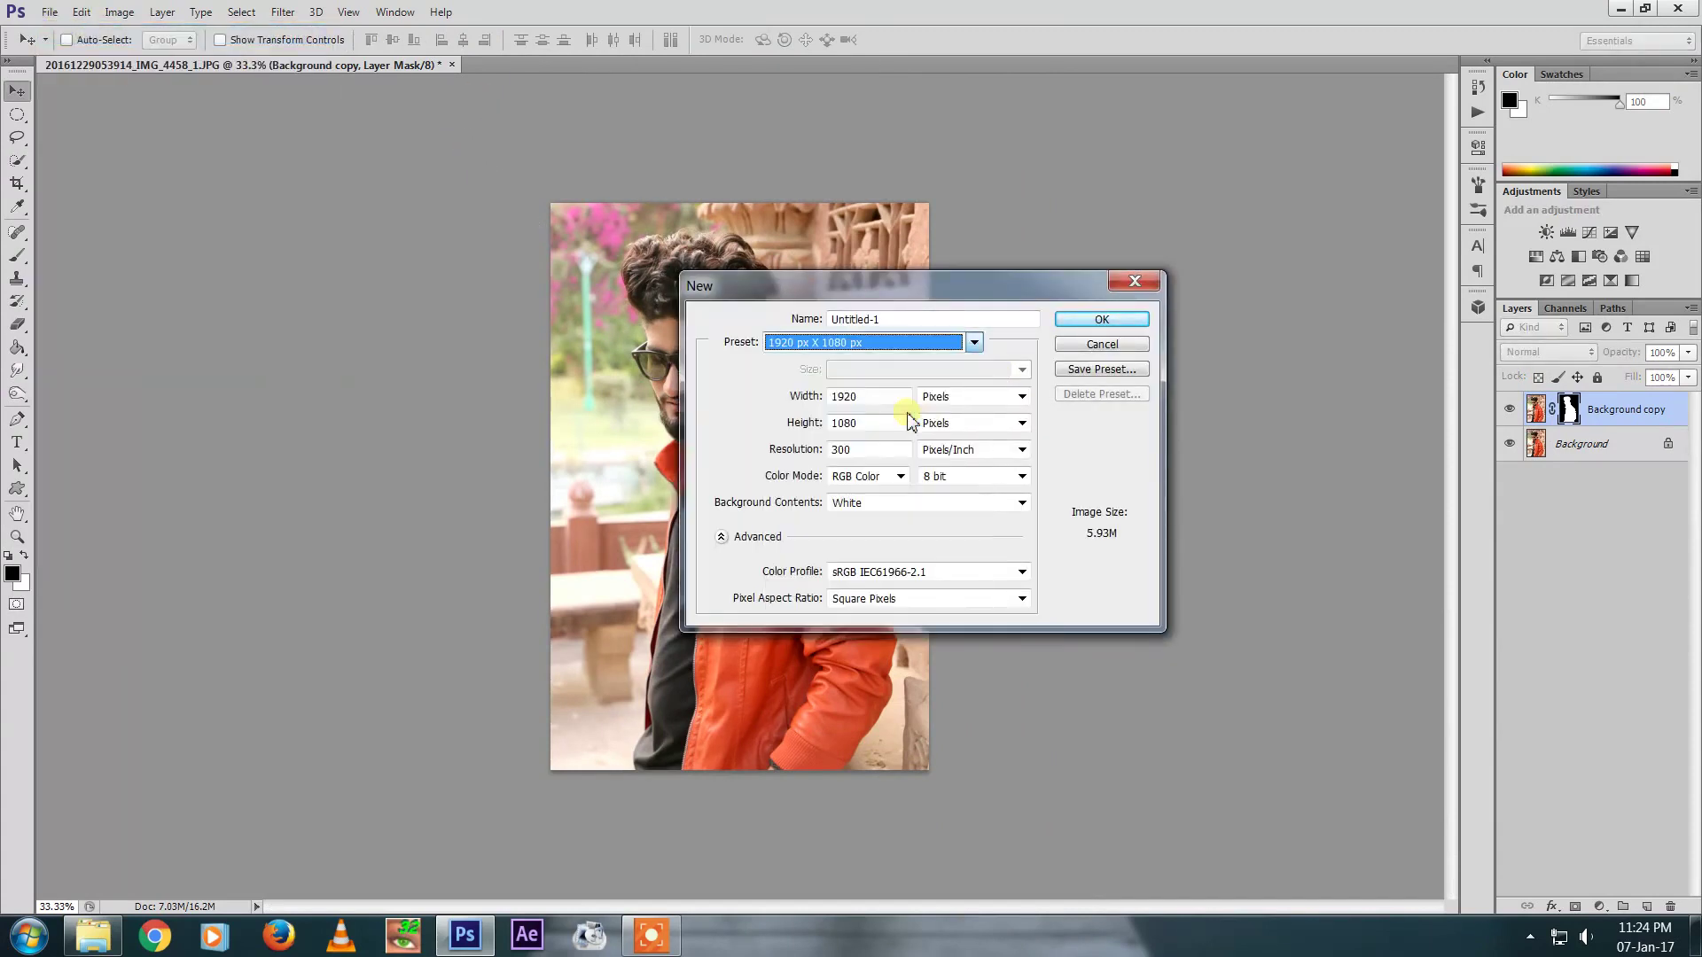
pyautogui.click(1099, 321)
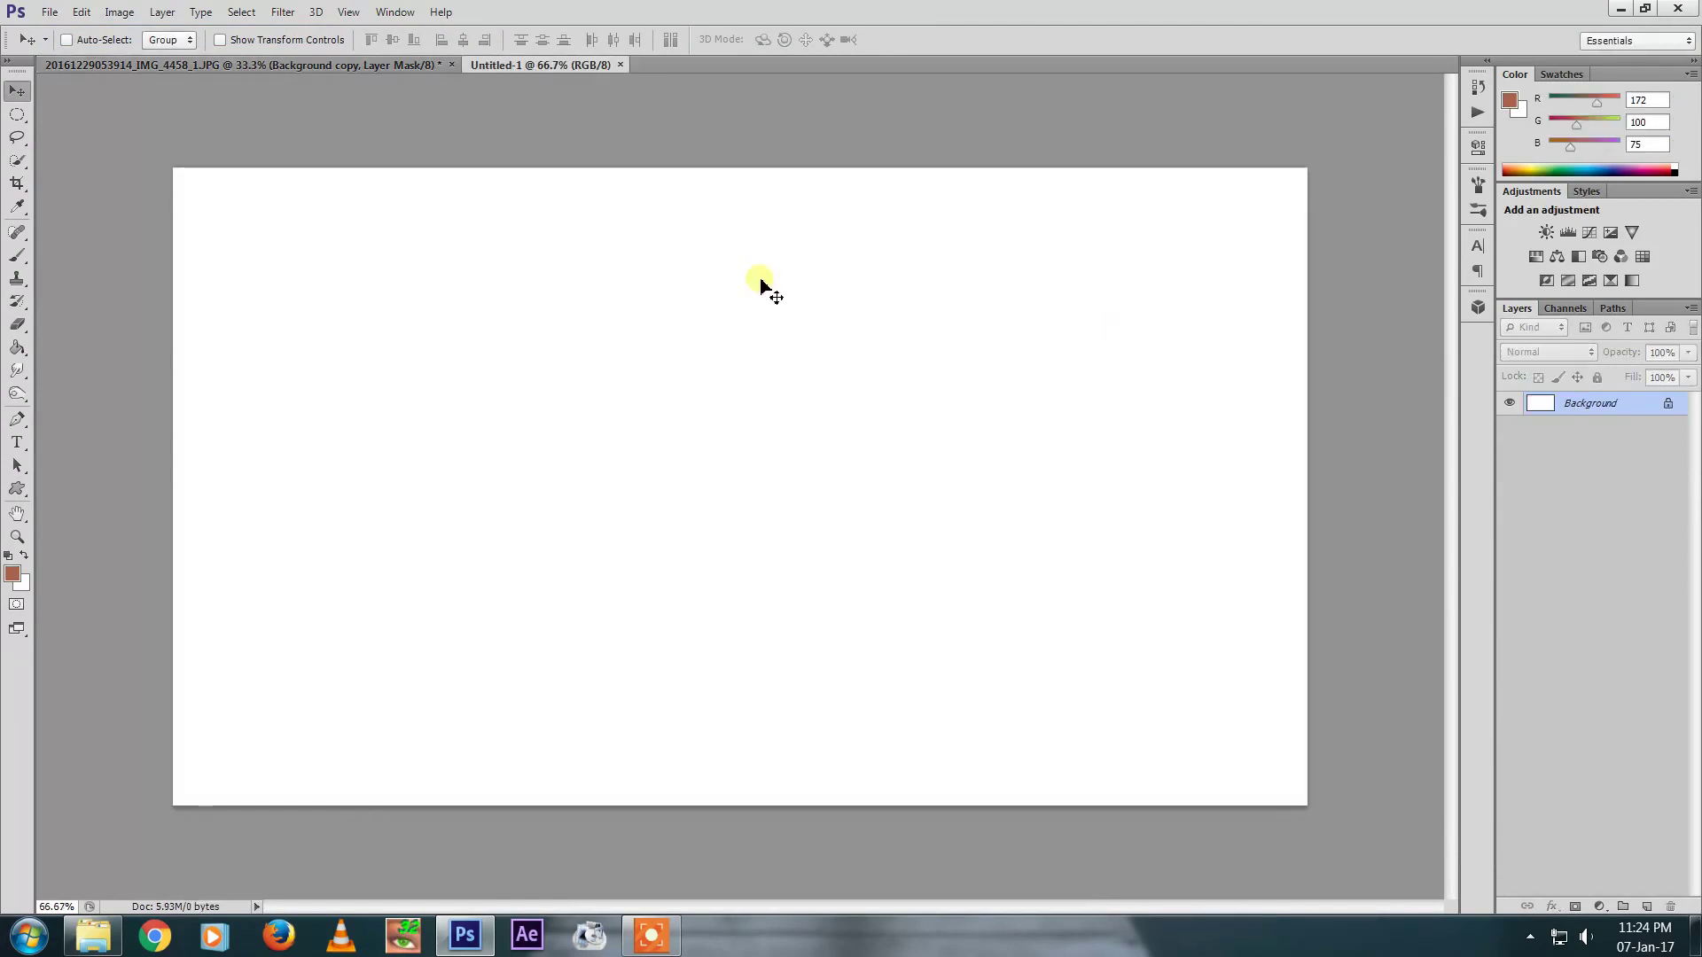
# Drag the masked man into the new document, scale him down and centre him
pyautogui.click(354, 65)
pyautogui.moveTo(683, 399)
pyautogui.mouseDown()
pyautogui.moveTo(579, 66)
pyautogui.moveTo(744, 399)
pyautogui.mouseUp()
pyautogui.hotkey('ctrl', 't')
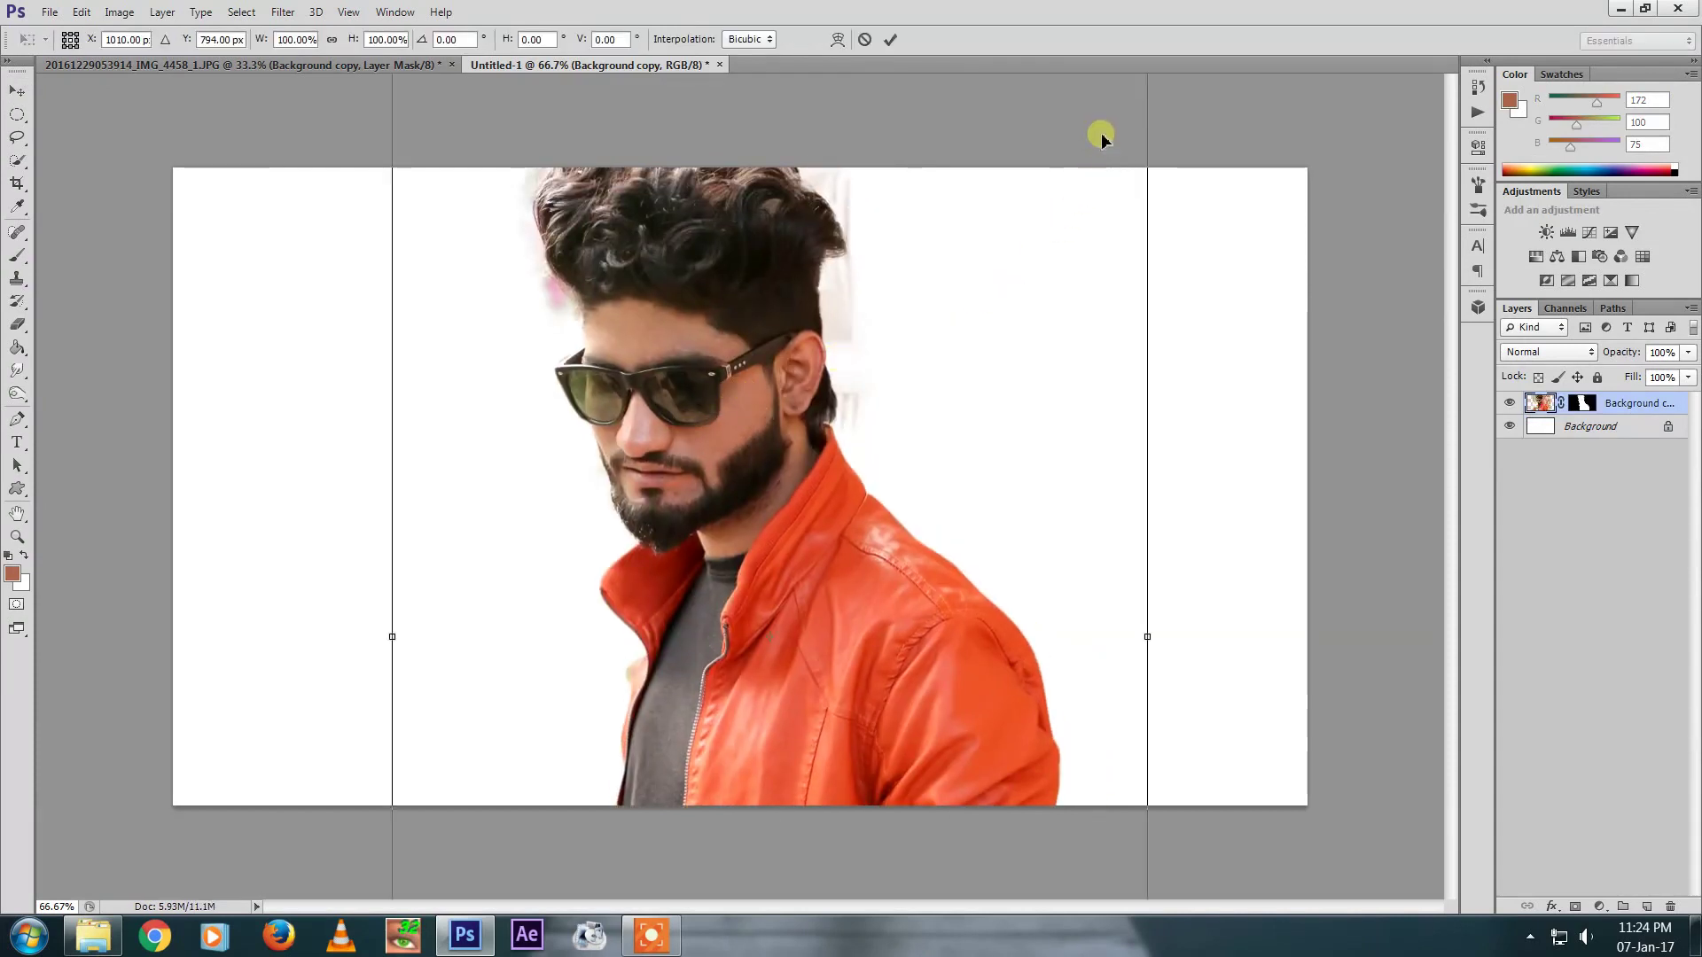
pyautogui.moveTo(1101, 137); pyautogui.dragTo(1101, 198)
pyautogui.moveTo(1143, 135)
pyautogui.mouseDown()
pyautogui.moveTo(975, 368)
pyautogui.moveTo(933, 144)
pyautogui.moveTo(930, 360)
pyautogui.mouseUp()
pyautogui.moveTo(978, 289); pyautogui.dragTo(1034, 204)
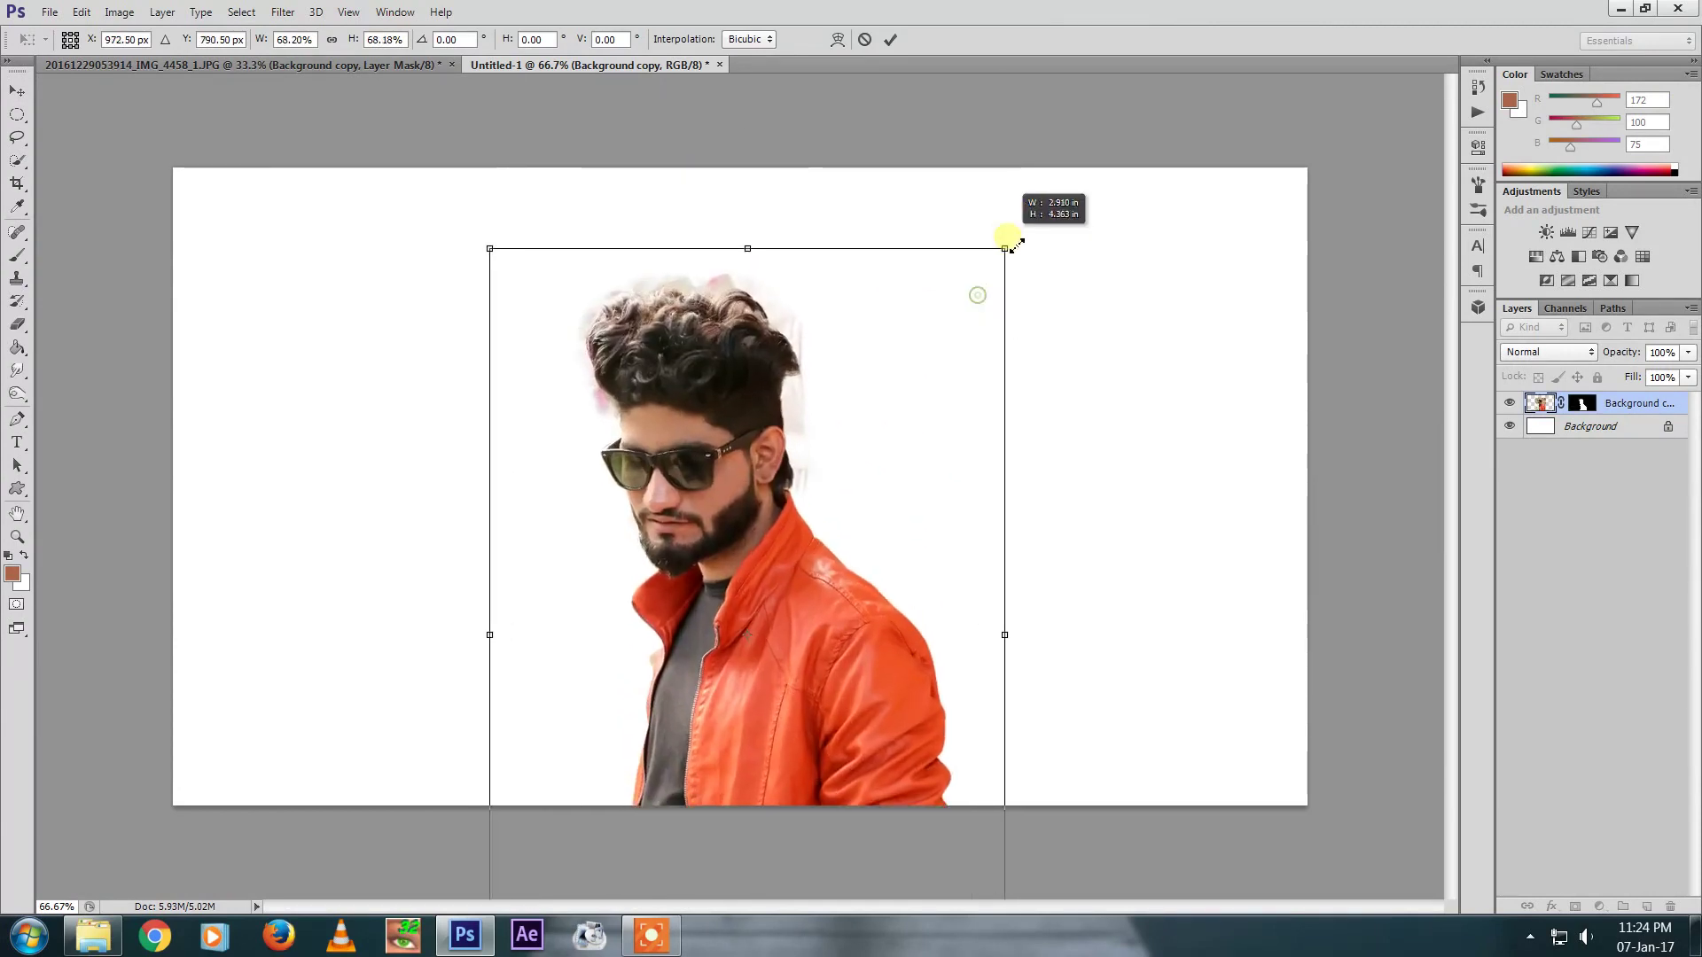
pyautogui.moveTo(988, 292); pyautogui.dragTo(991, 251)
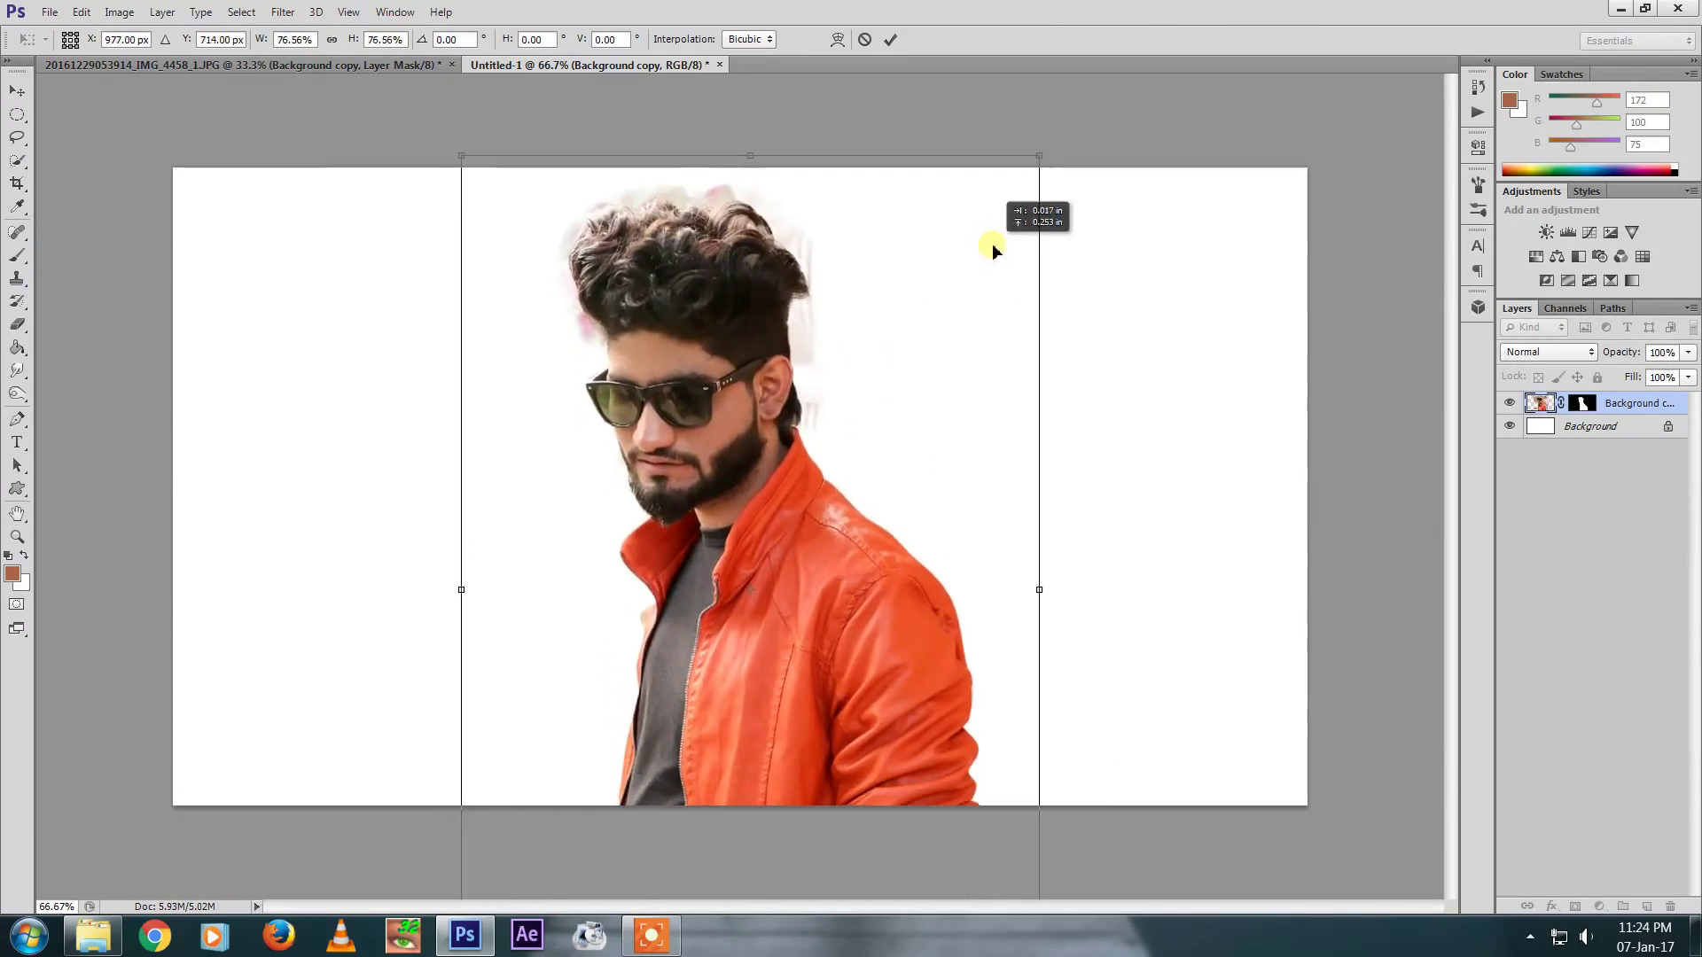
pyautogui.press('Return')
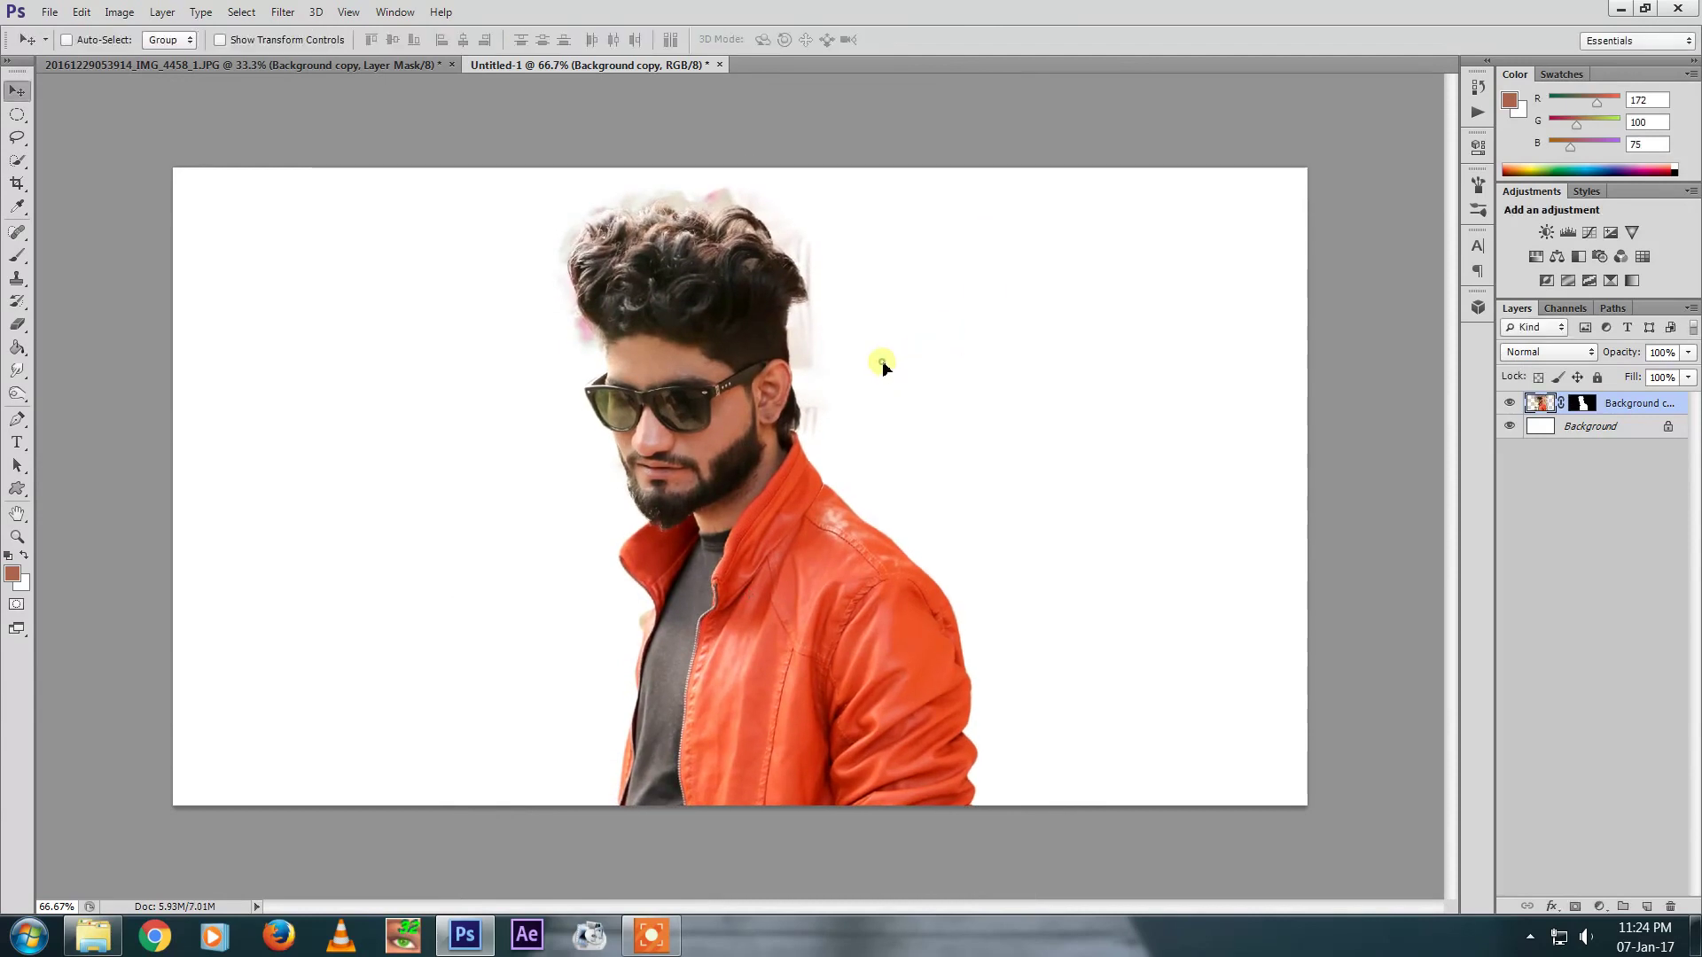
pyautogui.moveTo(882, 363); pyautogui.dragTo(912, 359)
# Erase the pinkish residue beside the ear and along the right, top and left hair edges
pyautogui.press('z')
pyautogui.click(906, 402)
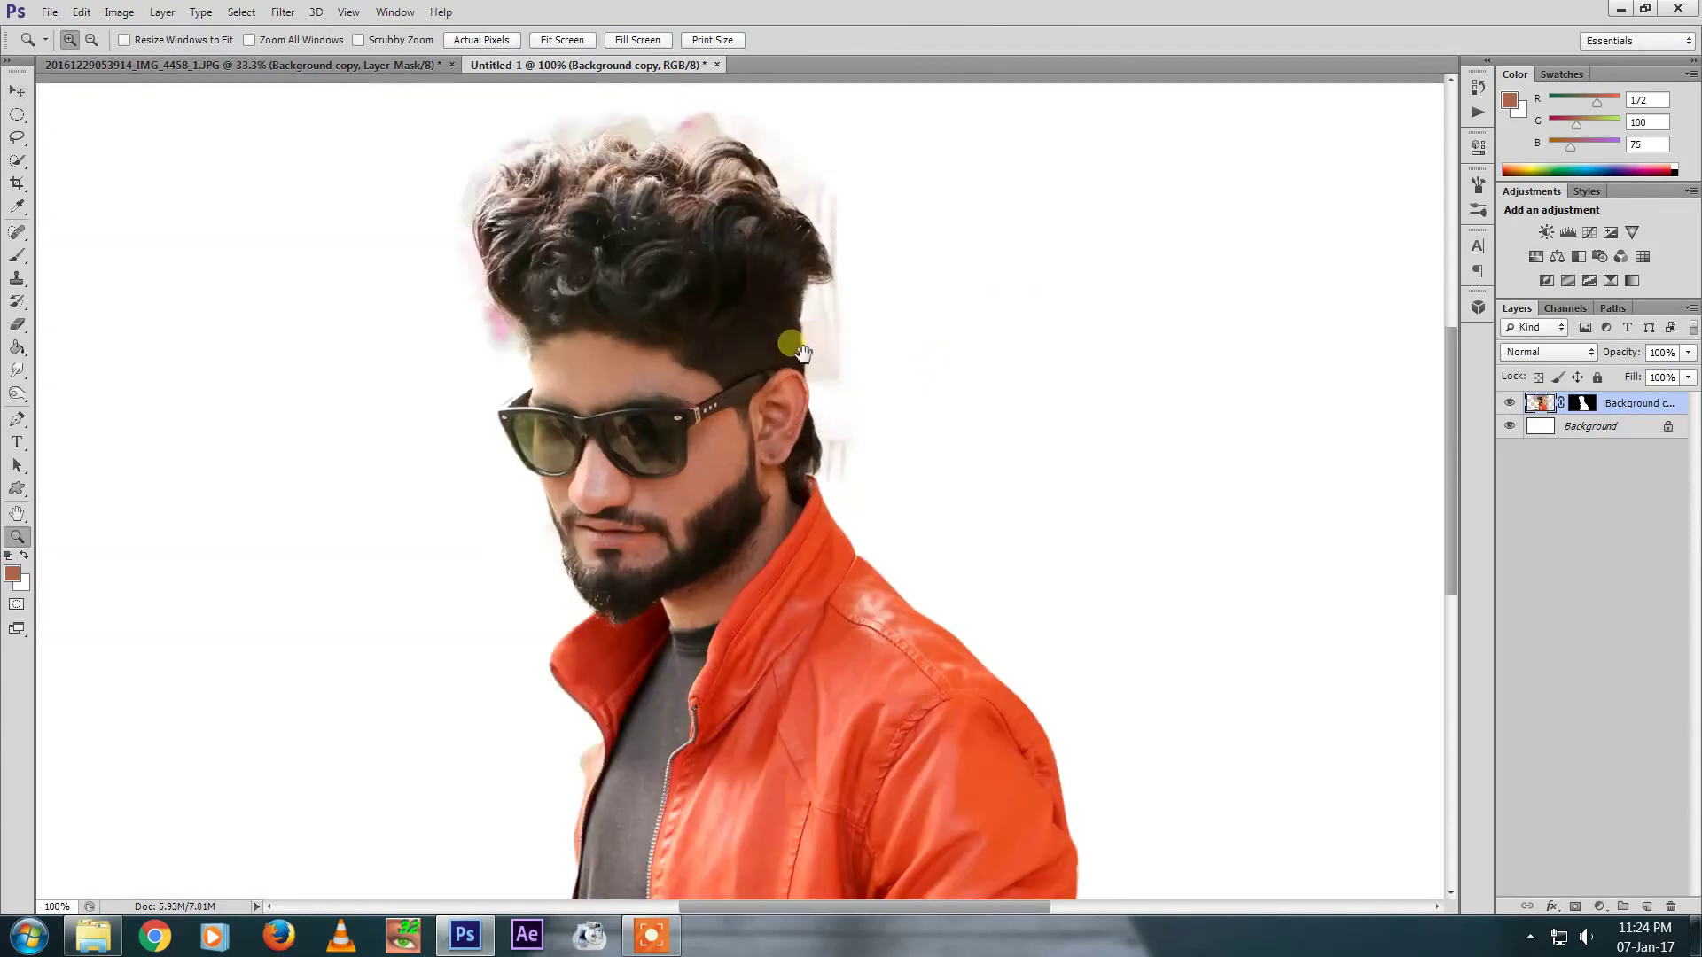
pyautogui.press('e')
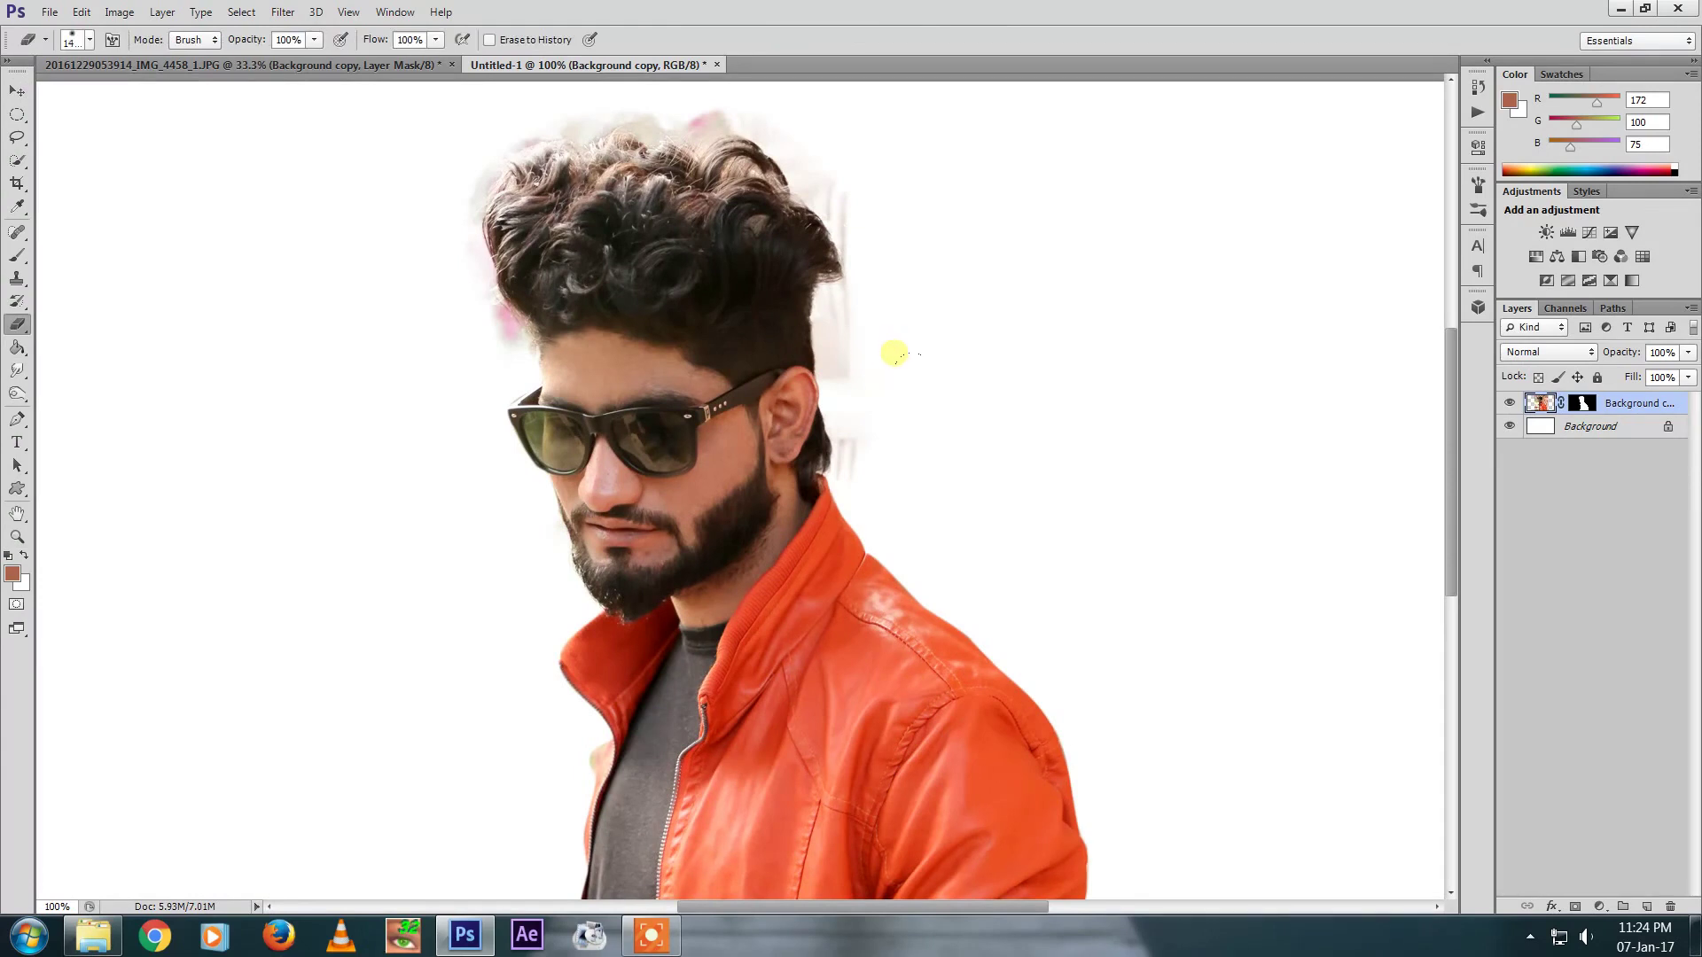
pyautogui.moveTo(859, 329); pyautogui.dragTo(878, 473)
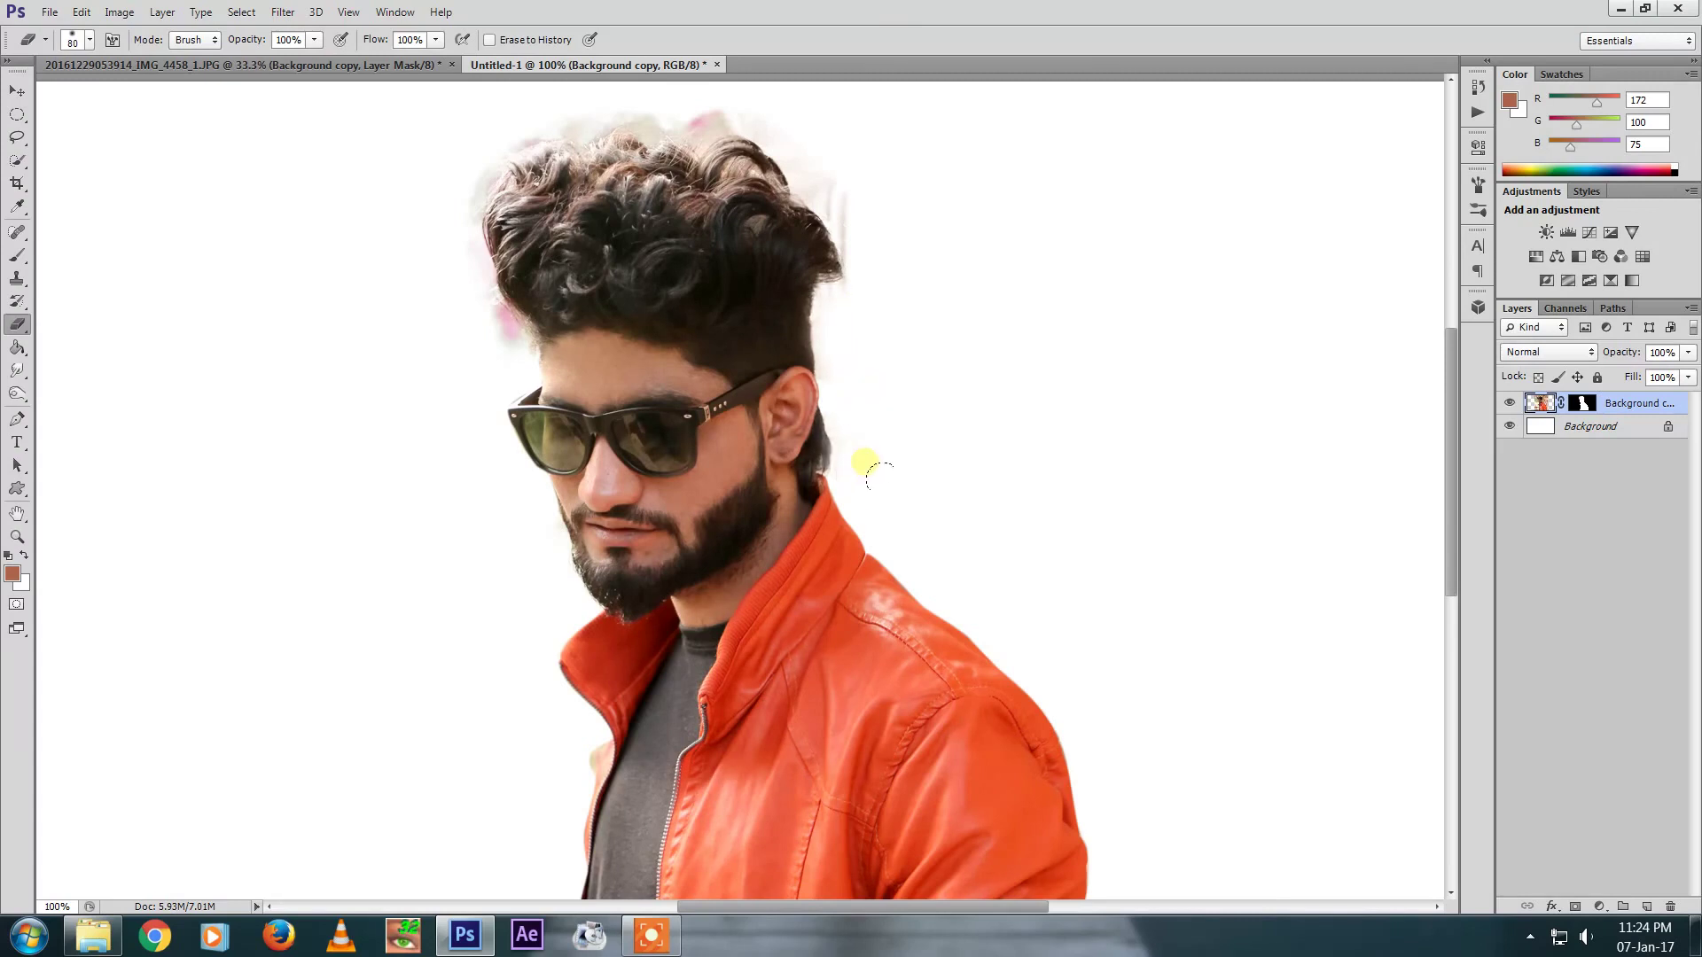
pyautogui.moveTo(892, 319); pyautogui.dragTo(853, 181)
pyautogui.moveTo(768, 105); pyautogui.dragTo(711, 103)
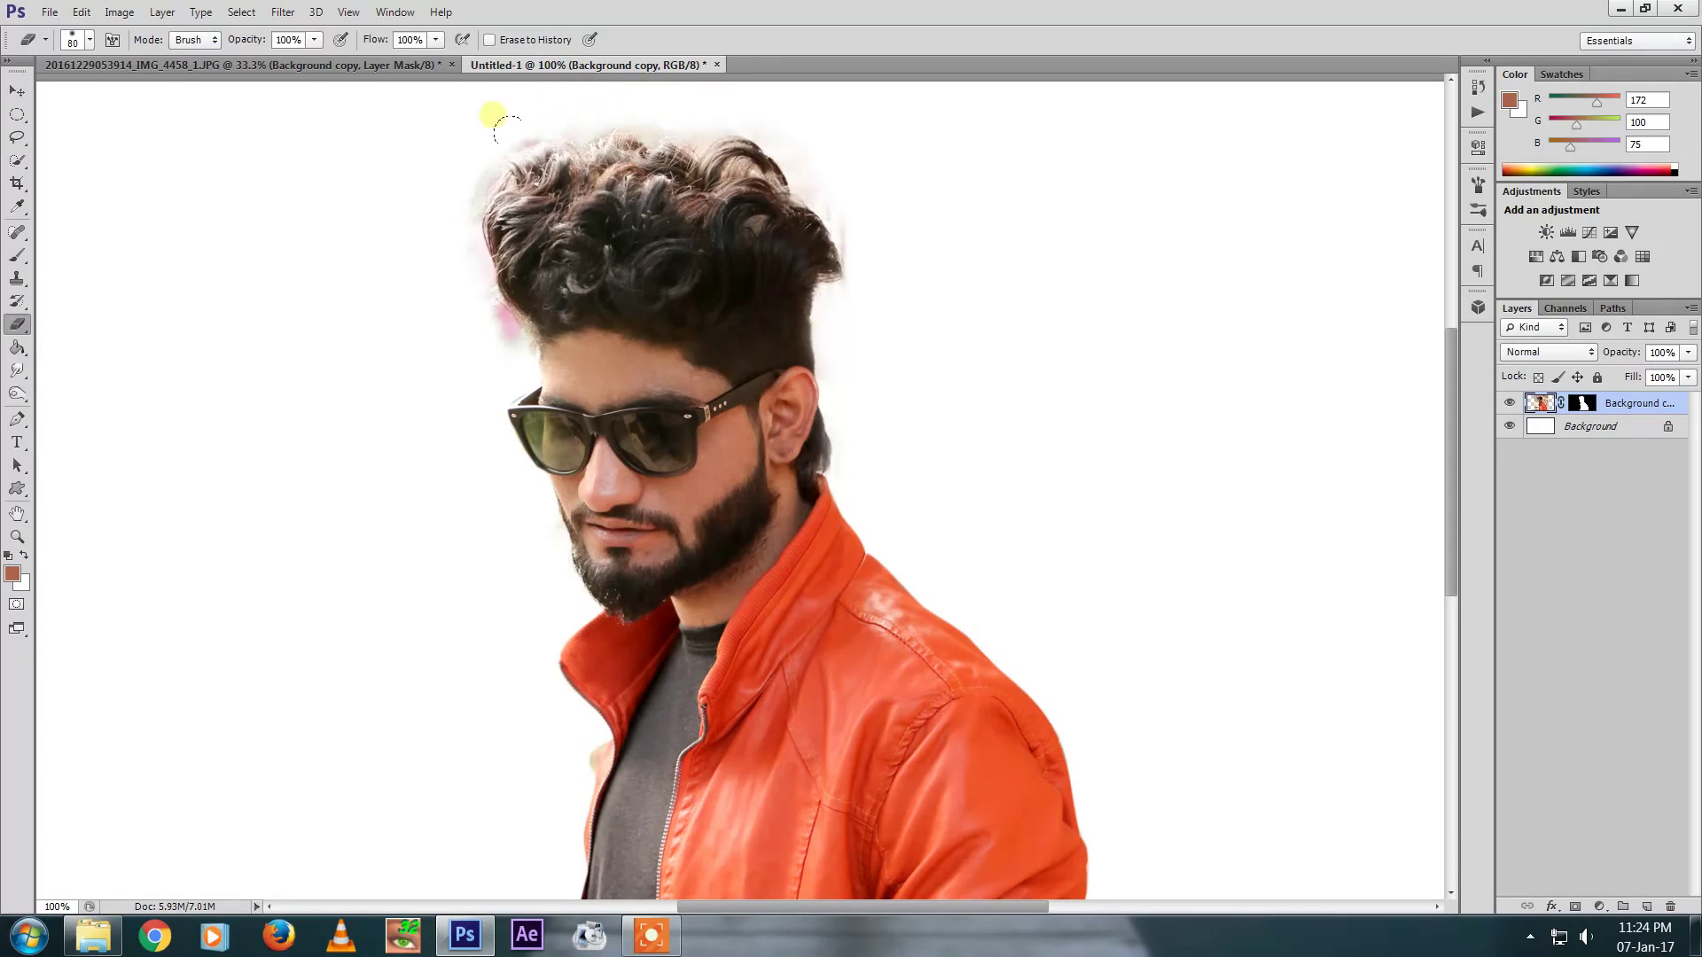
pyautogui.moveTo(487, 335); pyautogui.dragTo(509, 385)
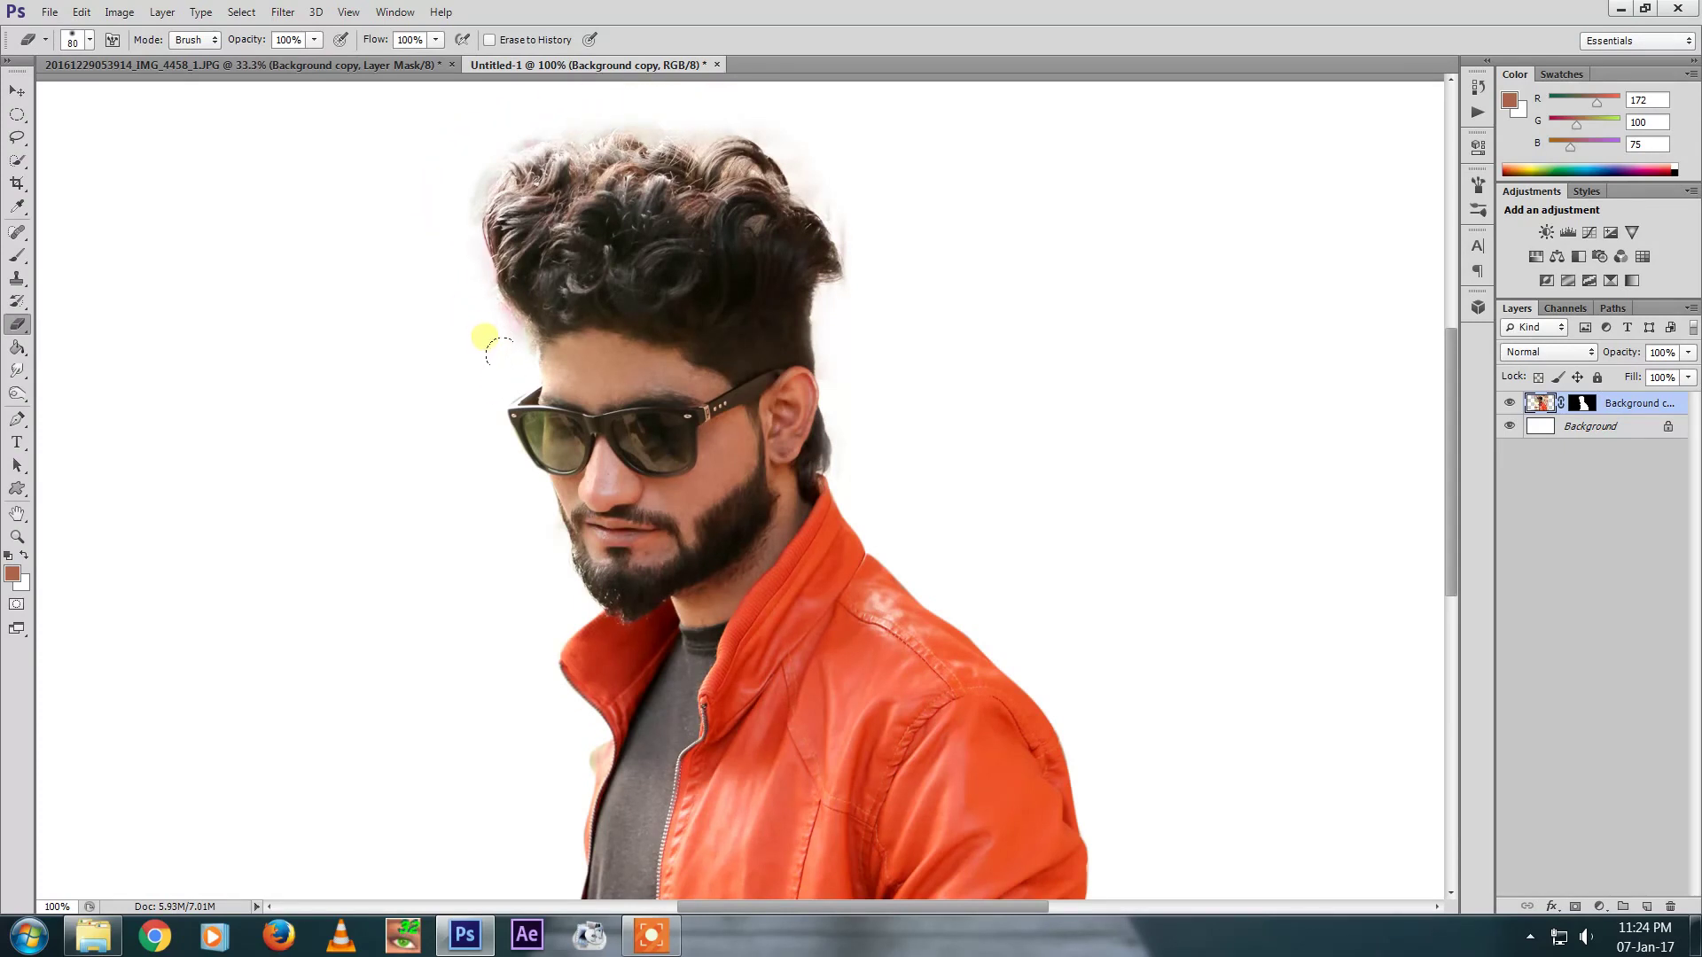
pyautogui.hotkey('ctrl', '-')
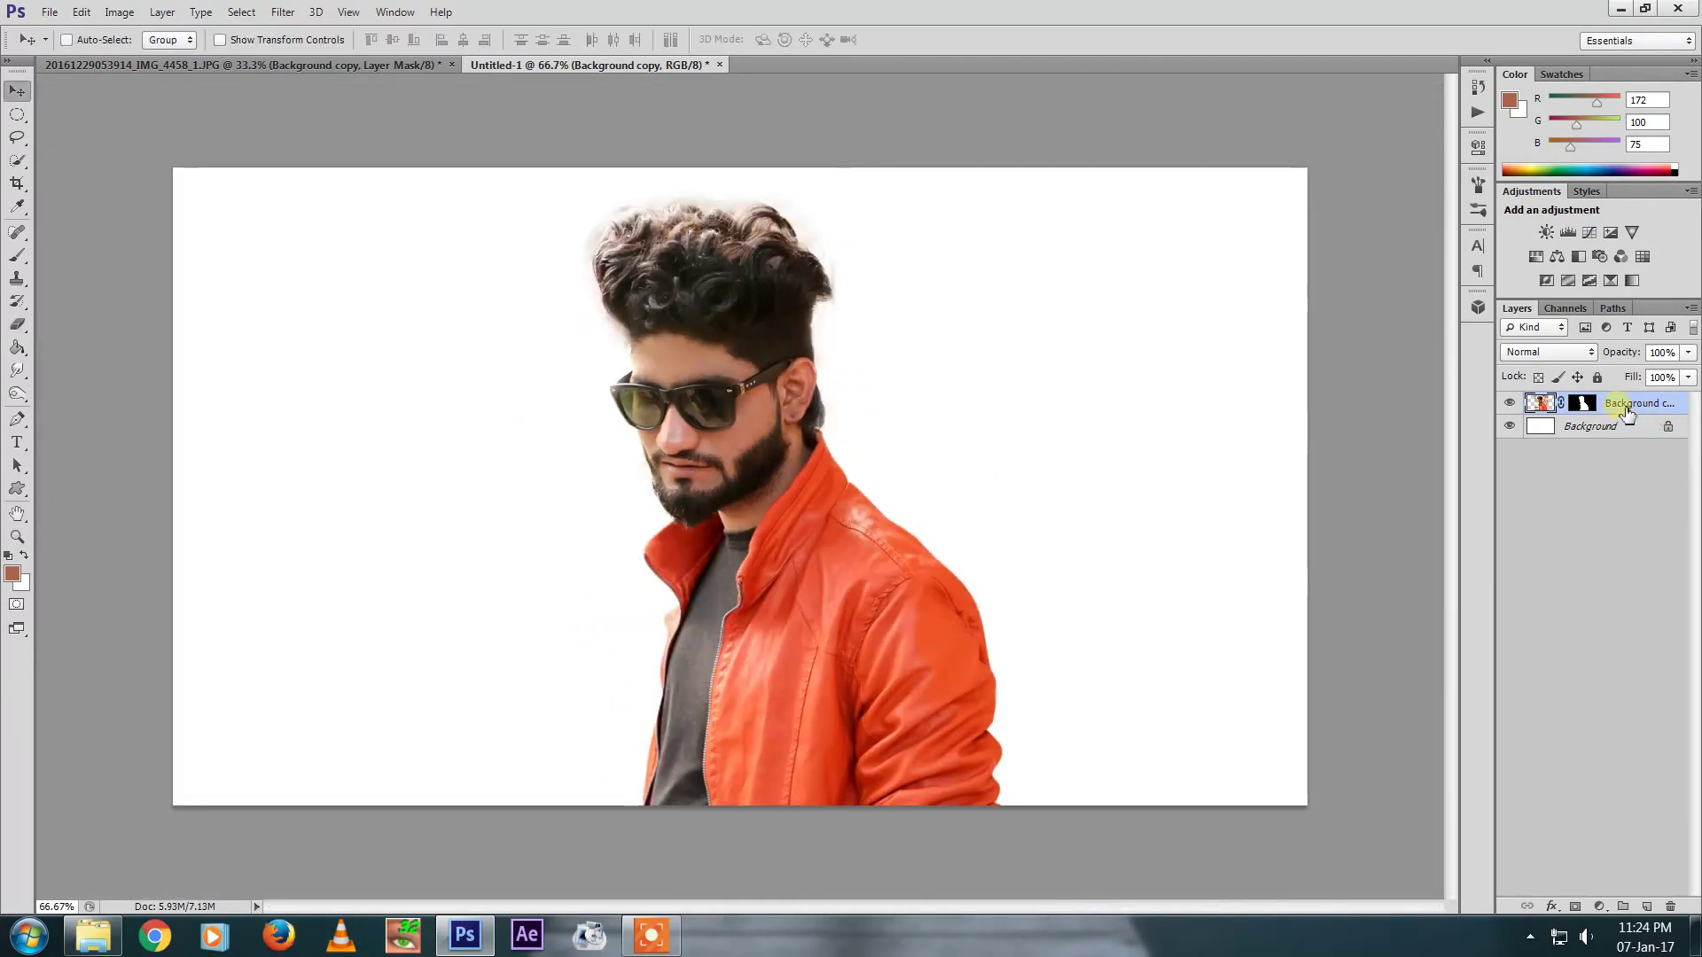
# Duplicate the man's layer and convert the lower copy to a smart object
pyautogui.moveTo(1628, 413); pyautogui.dragTo(1645, 906)
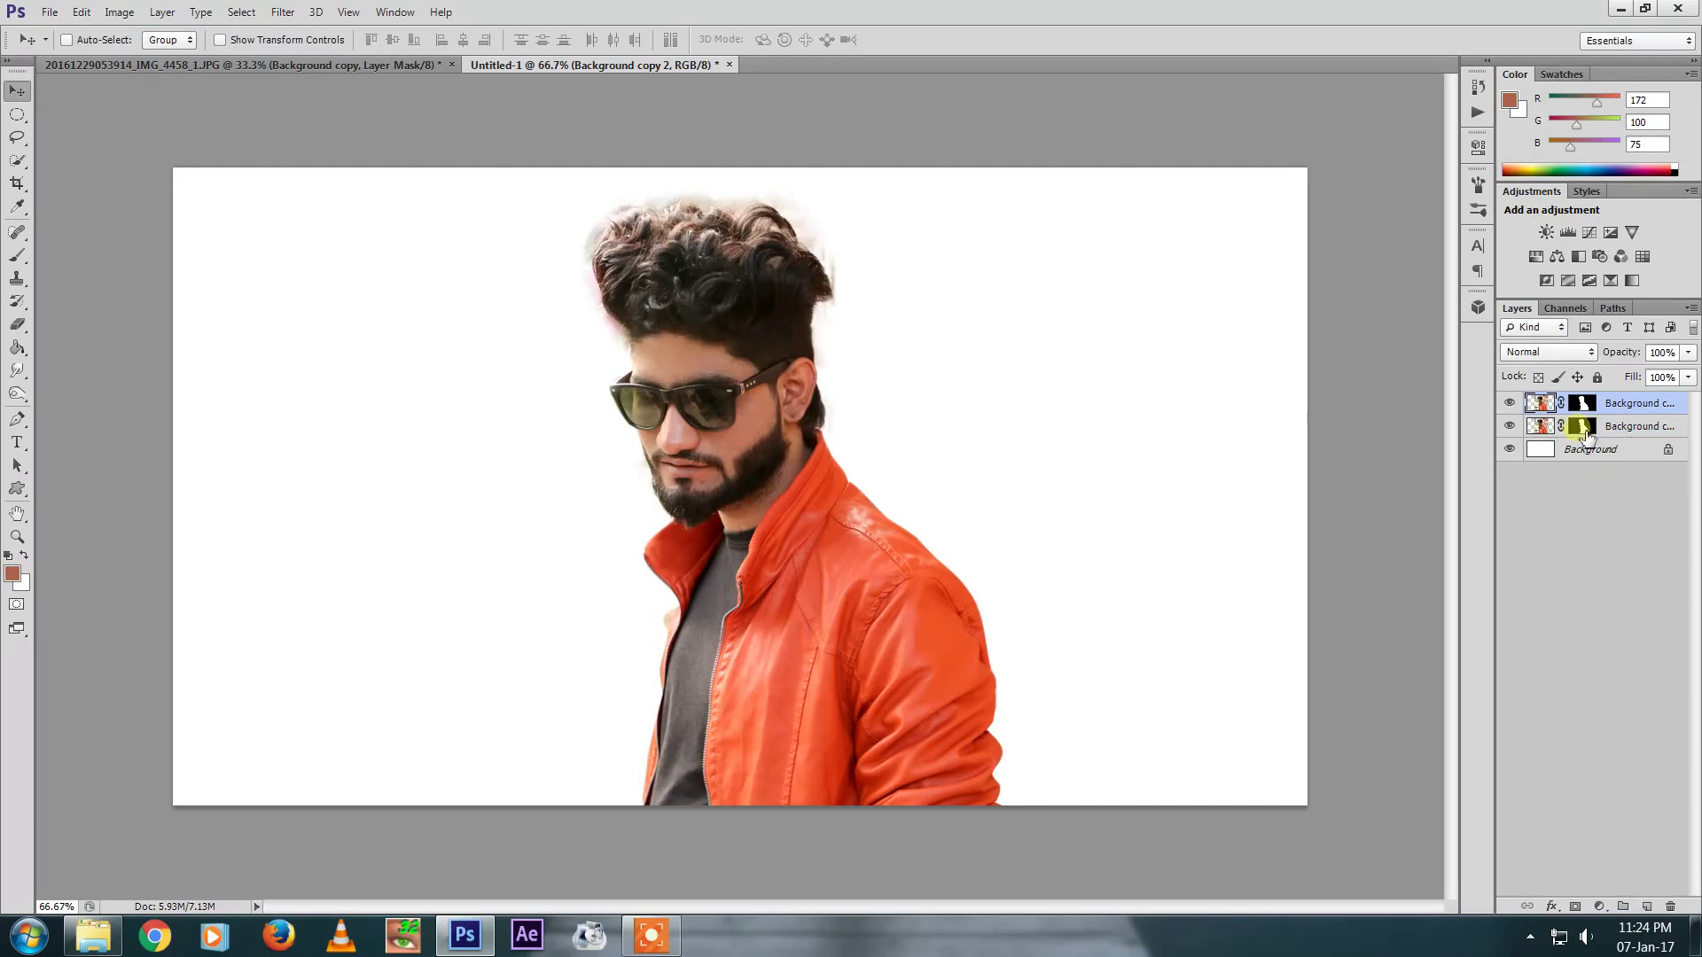
pyautogui.click(1620, 429)
pyautogui.rightClick(1626, 433)
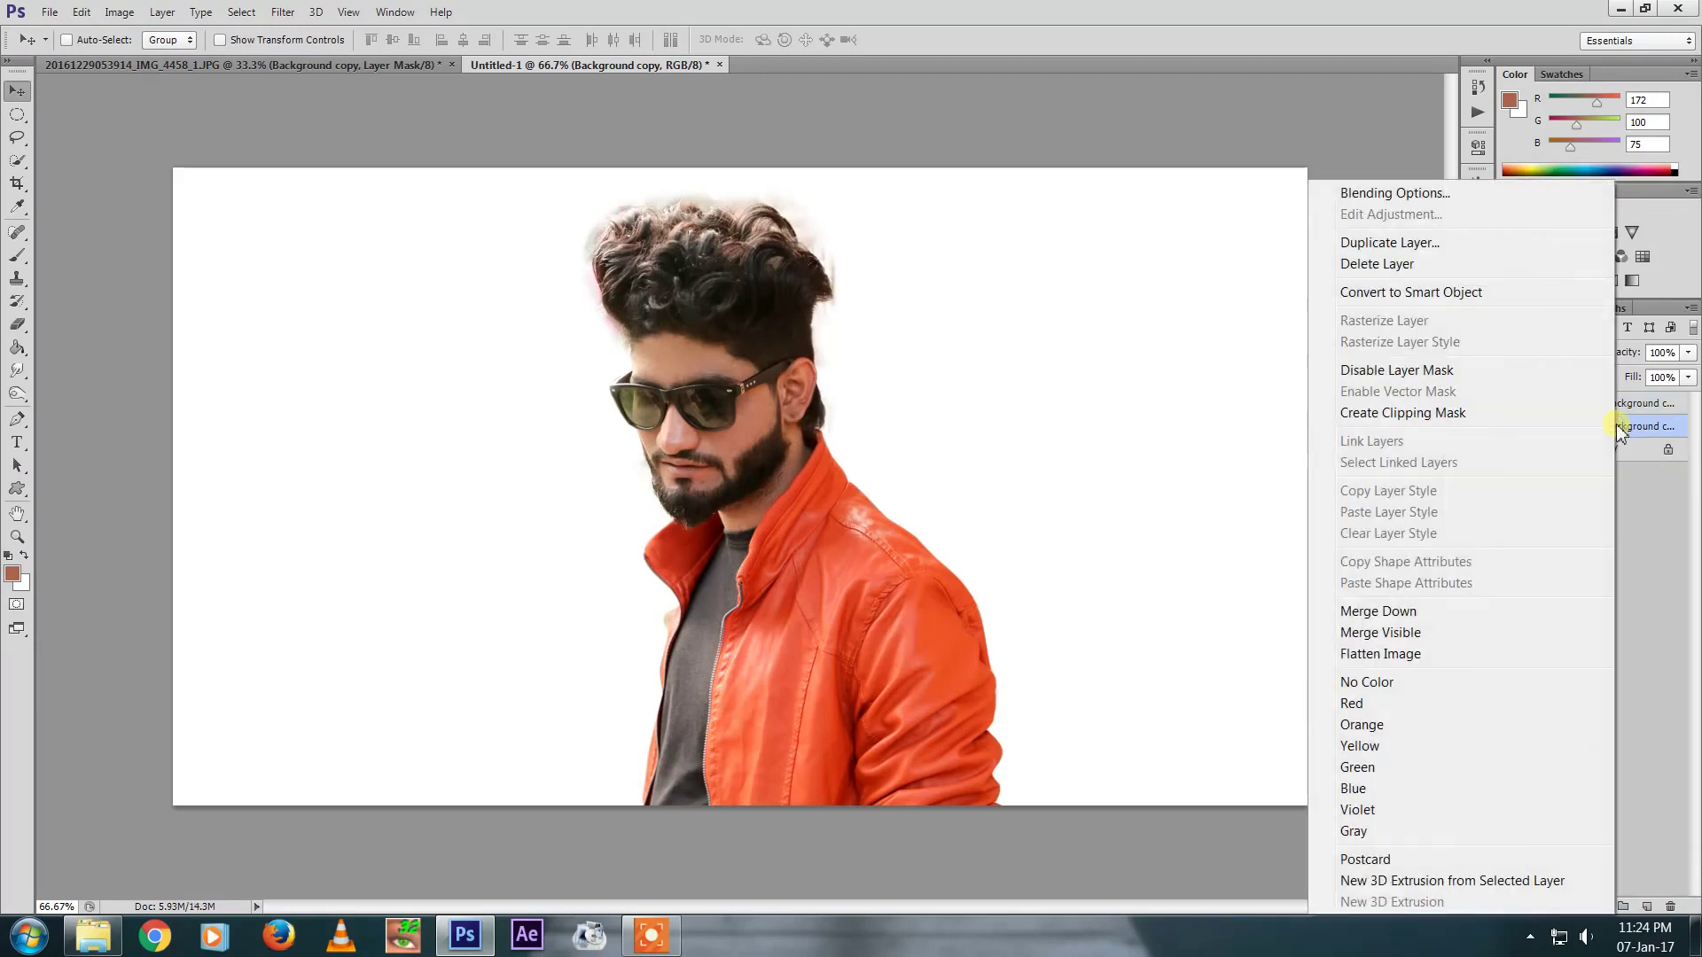
pyautogui.click(1416, 292)
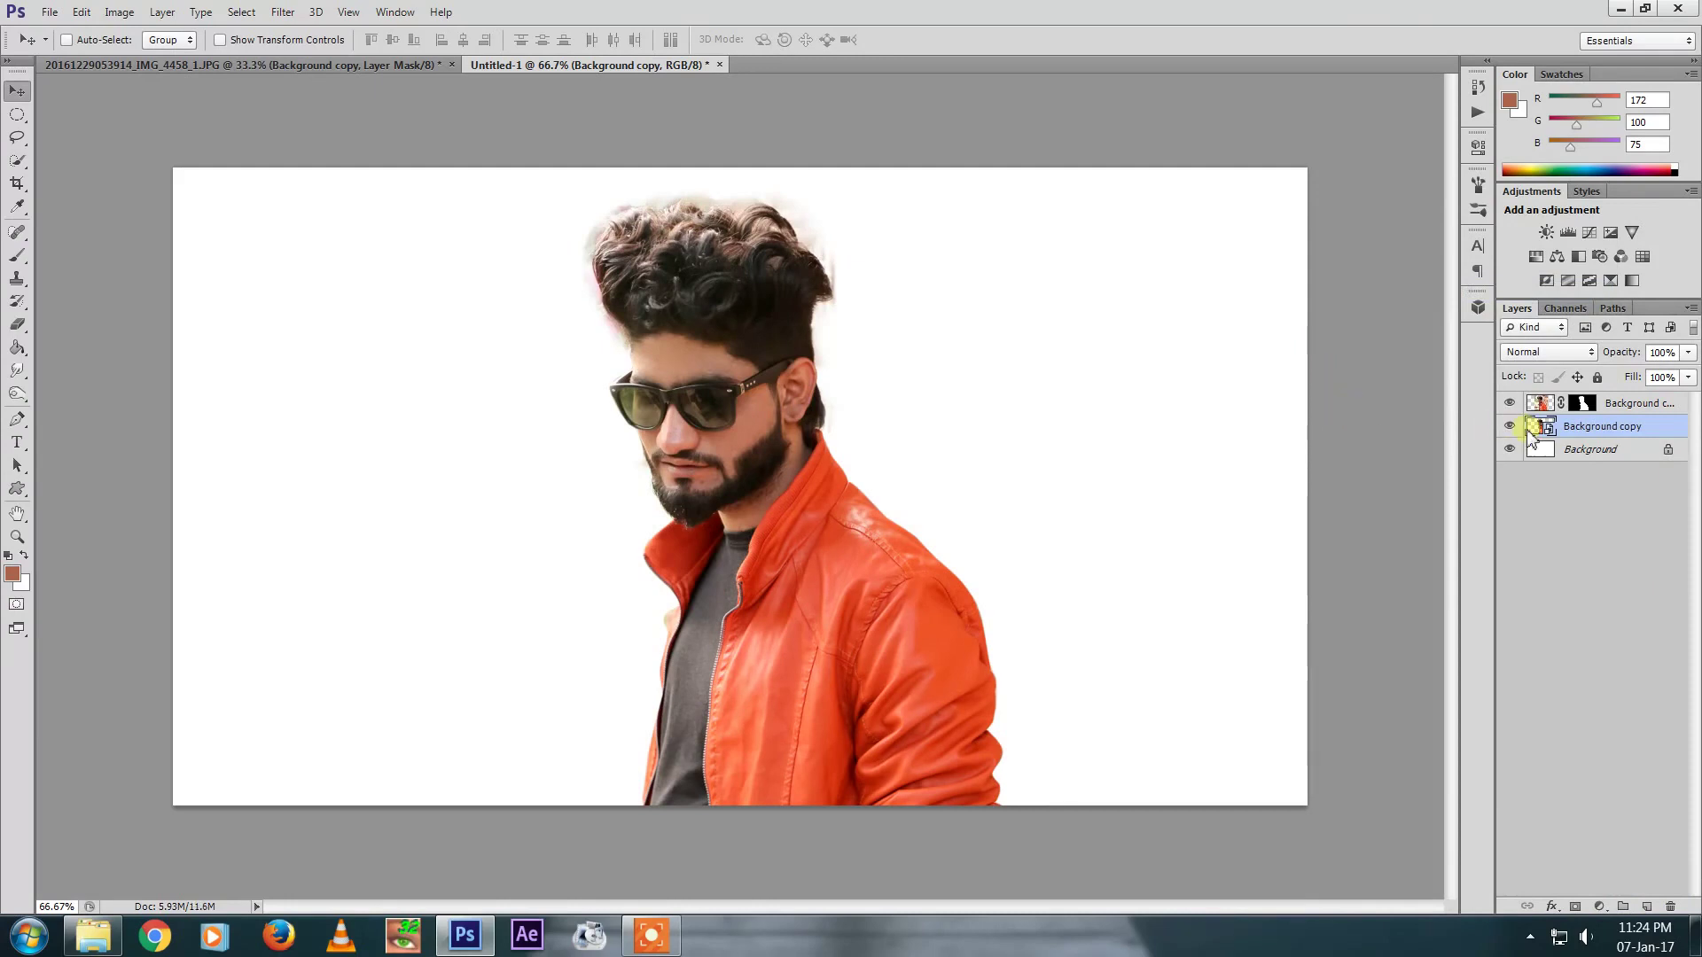
# Stretch the back copy wider to the right with Free Transform
pyautogui.press('w')
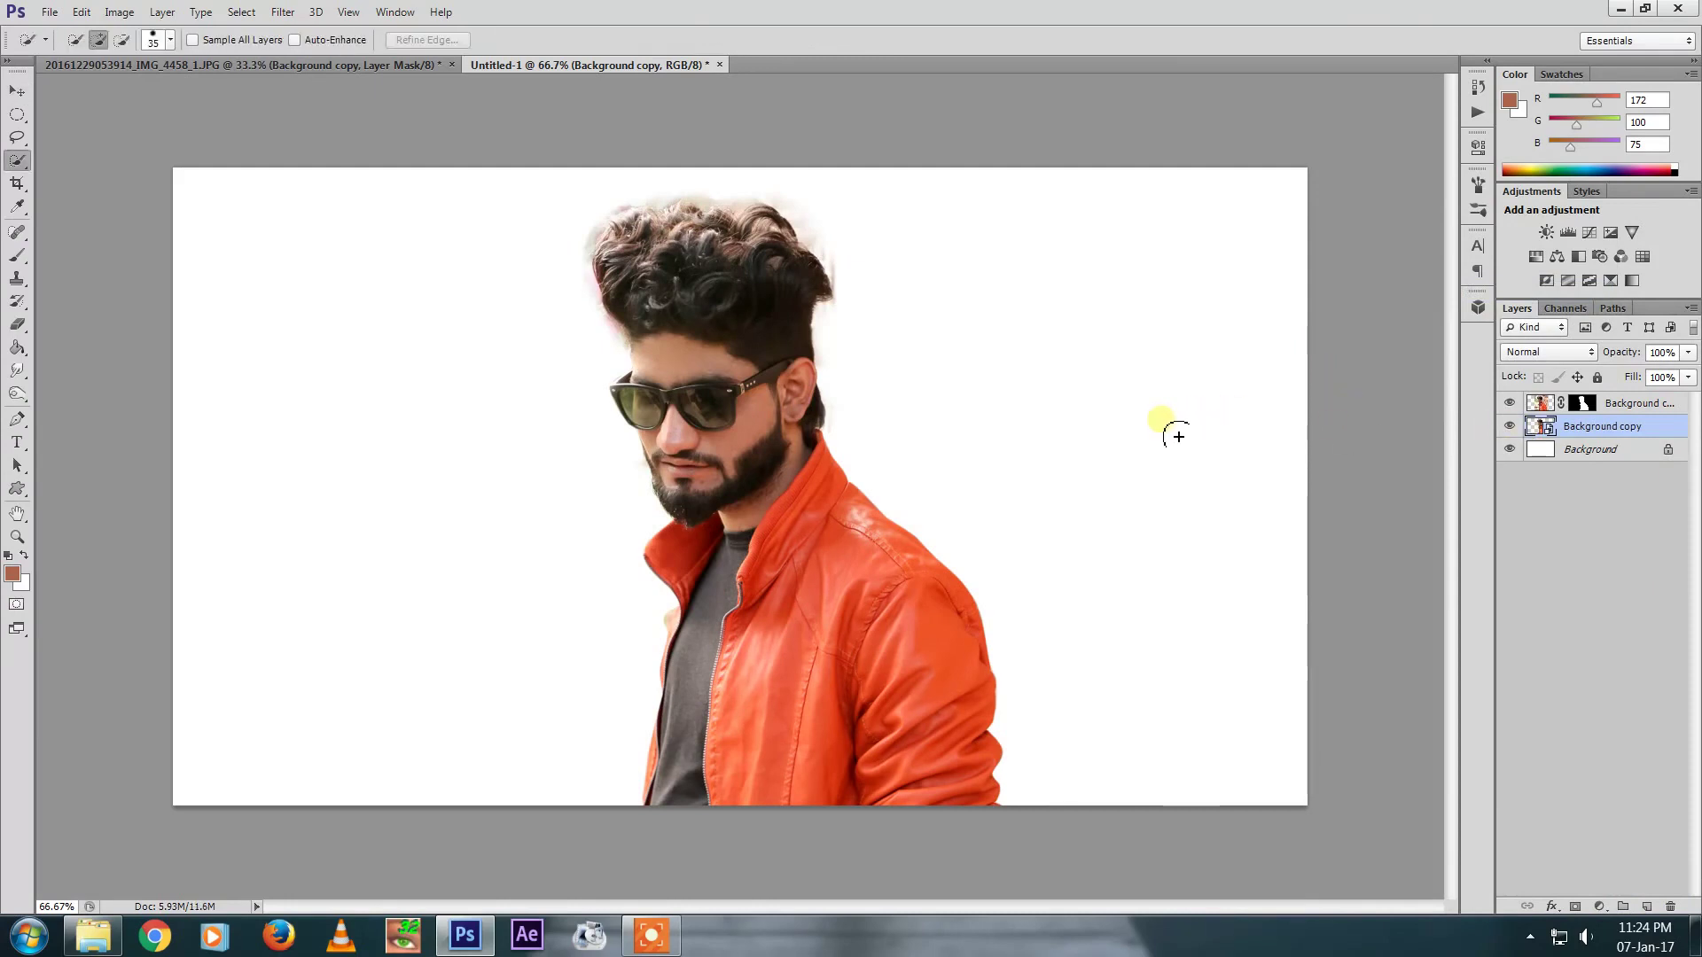
pyautogui.press('v')
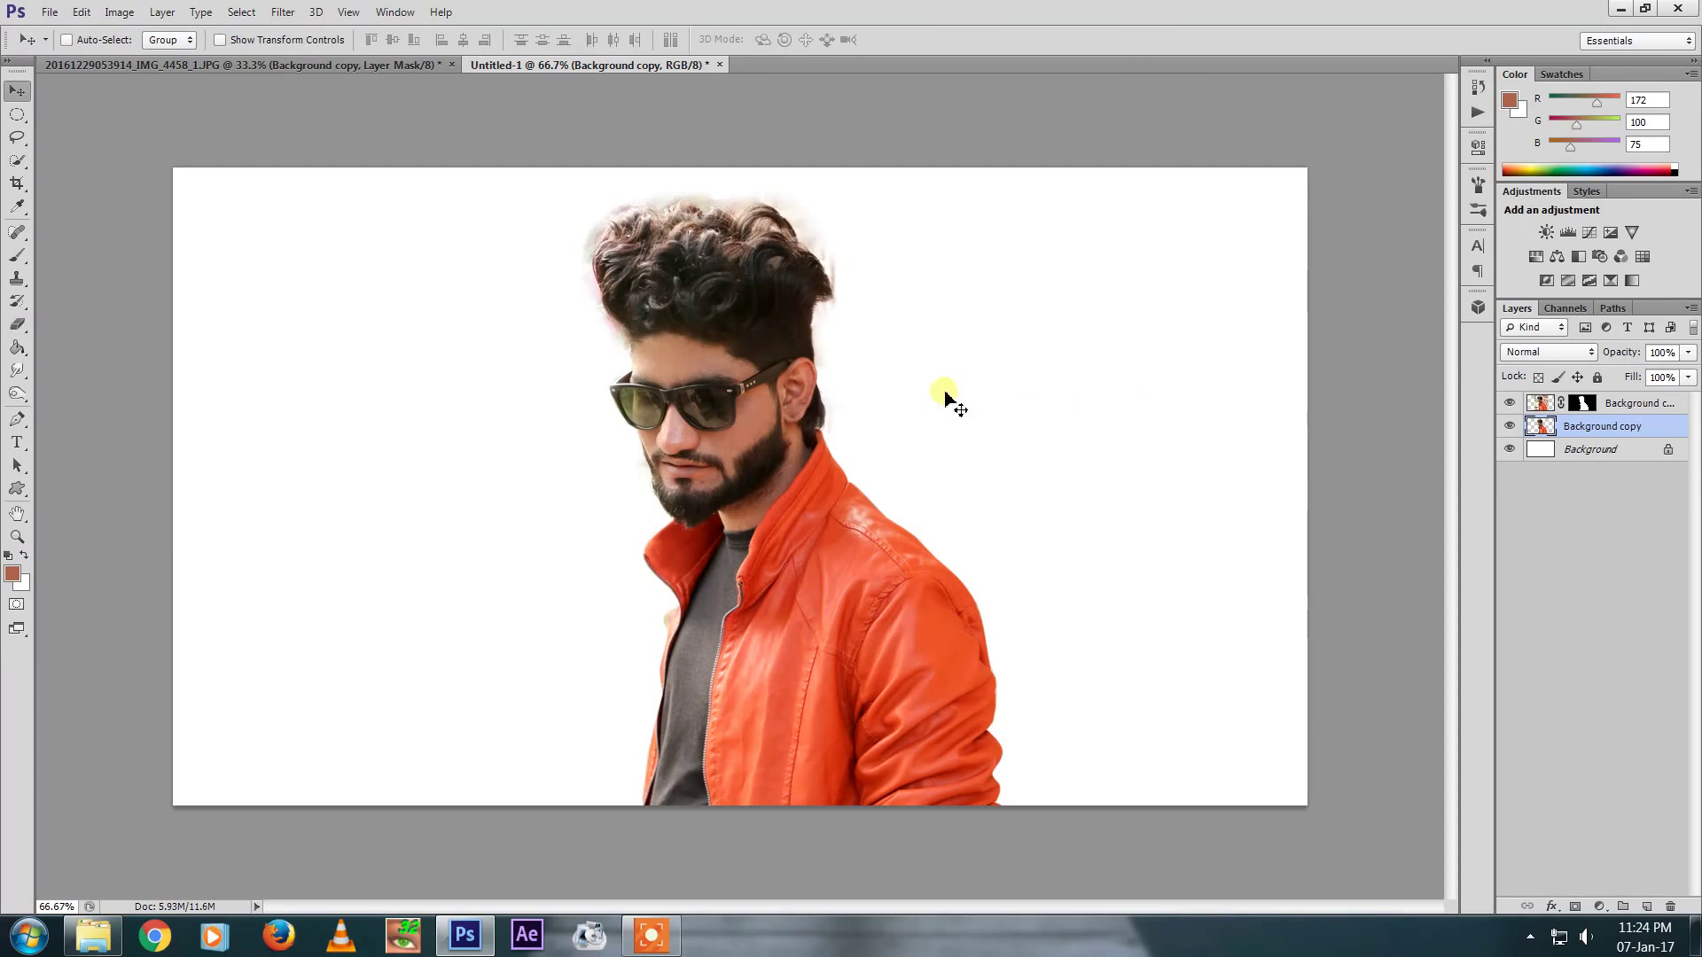
pyautogui.rightClick(782, 342)
pyautogui.click(866, 358)
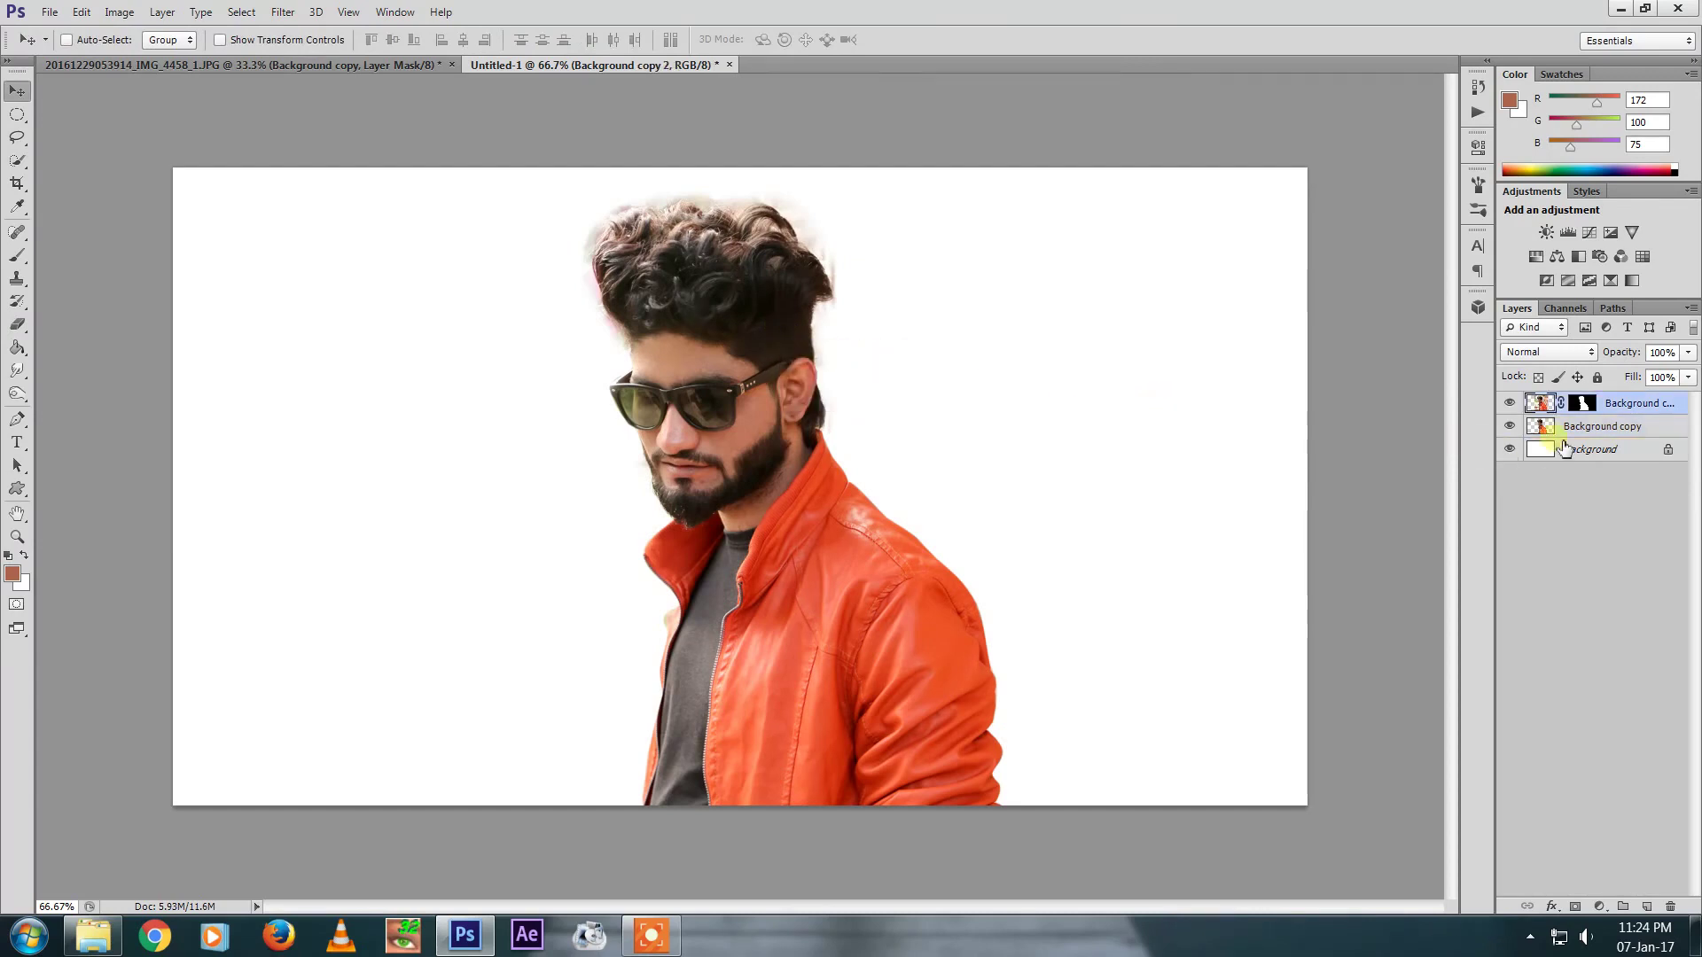
pyautogui.hotkey('ctrl', 't')
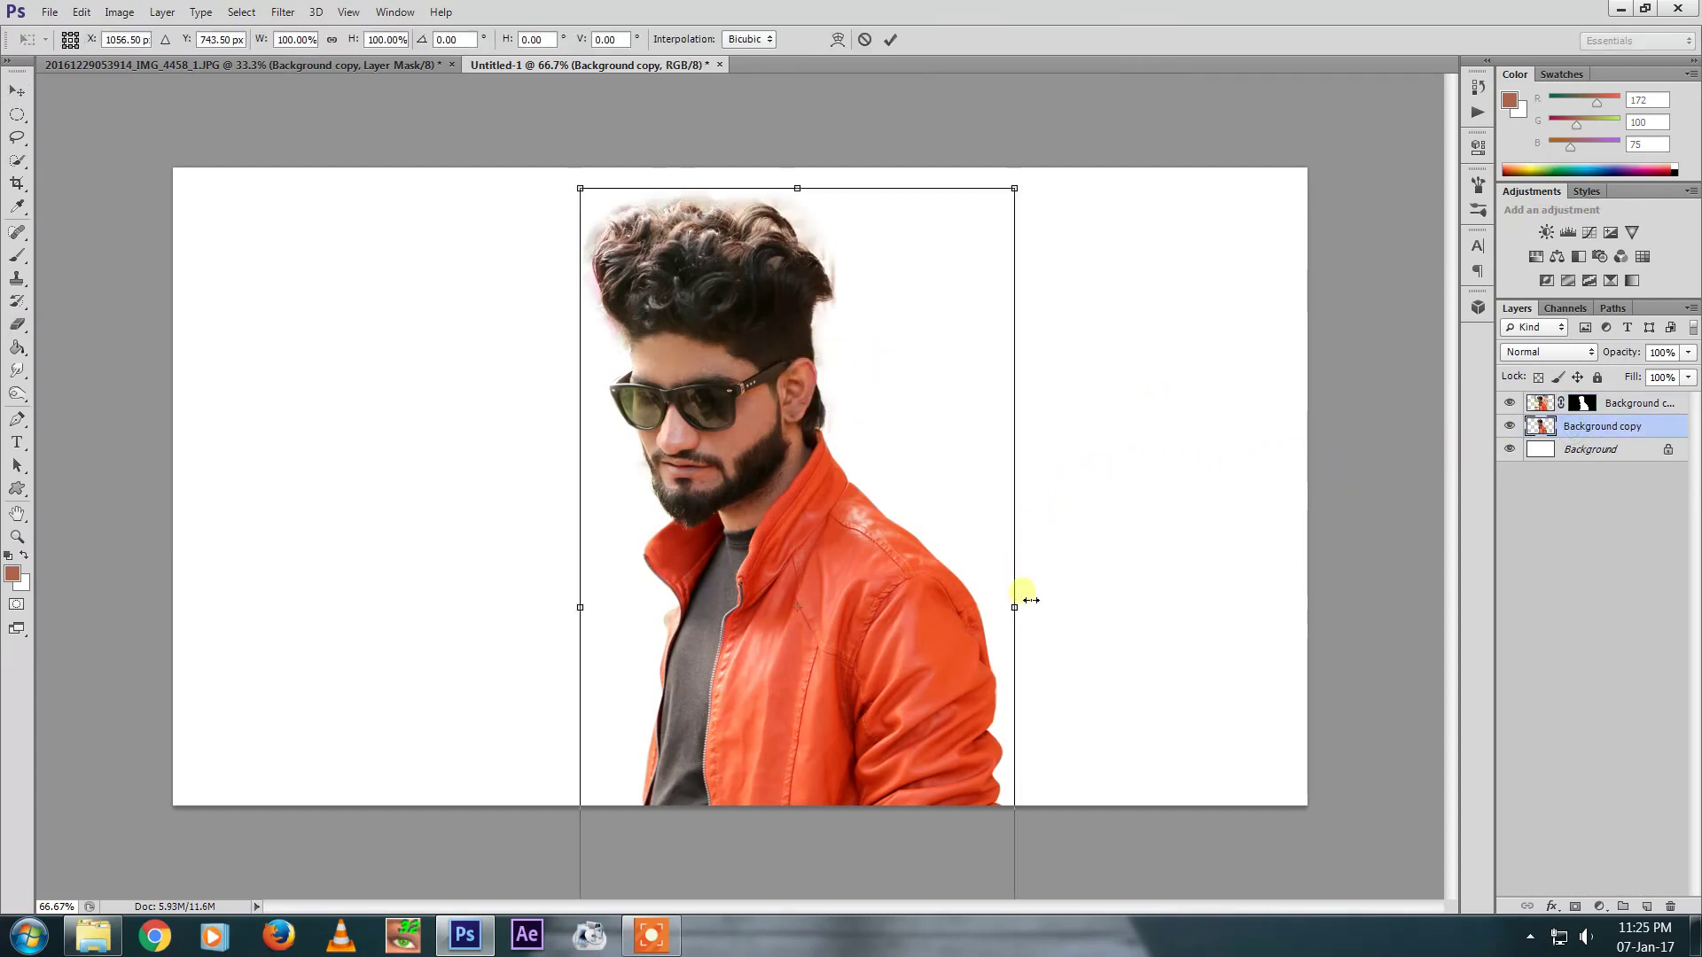
pyautogui.moveTo(1015, 607); pyautogui.dragTo(1080, 607)
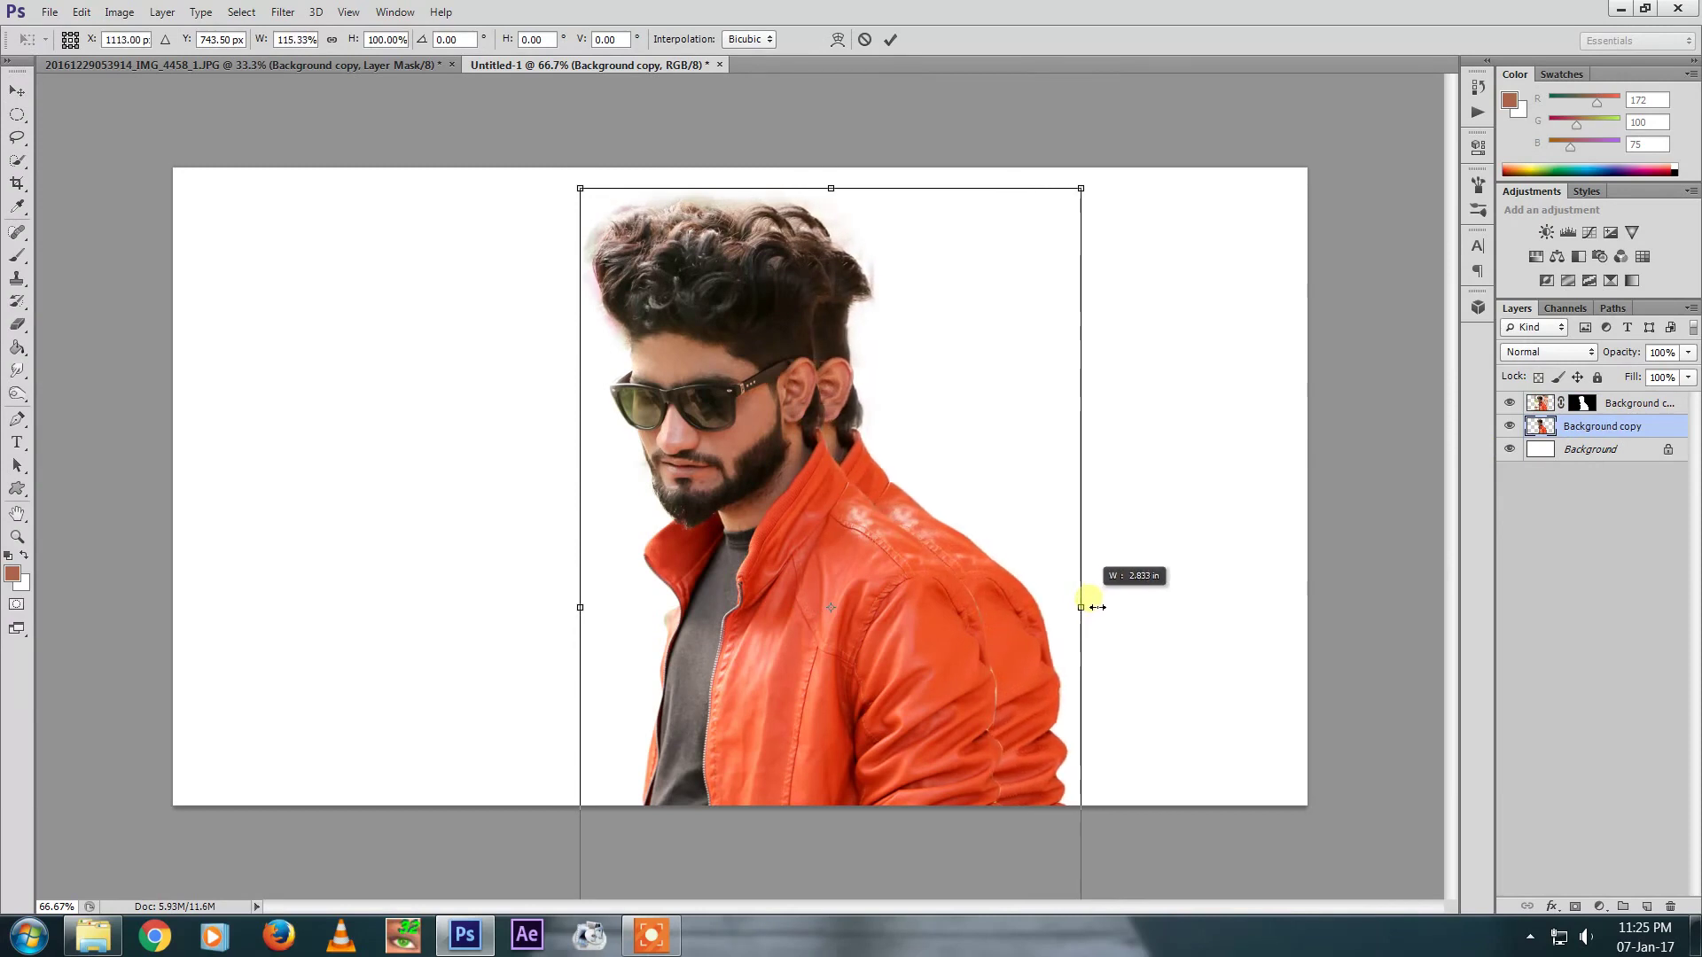
pyautogui.press('Return')
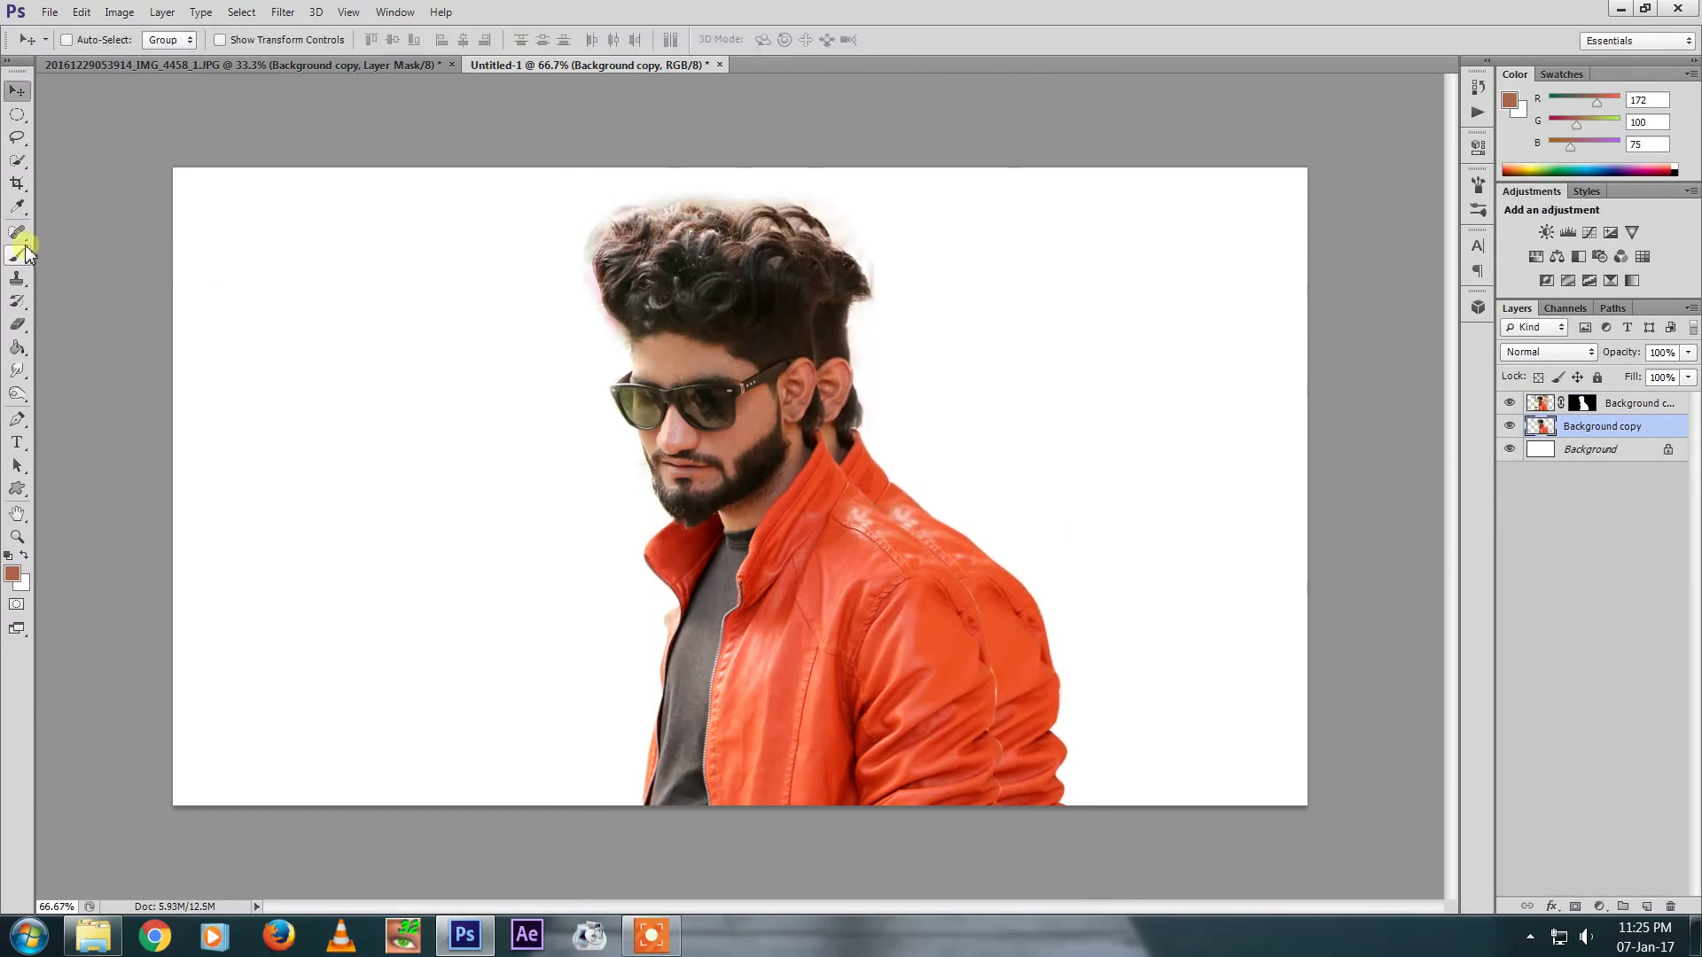
# Pick the Smudge Tool from the Blur flyout at size 300
pyautogui.click(17, 235)
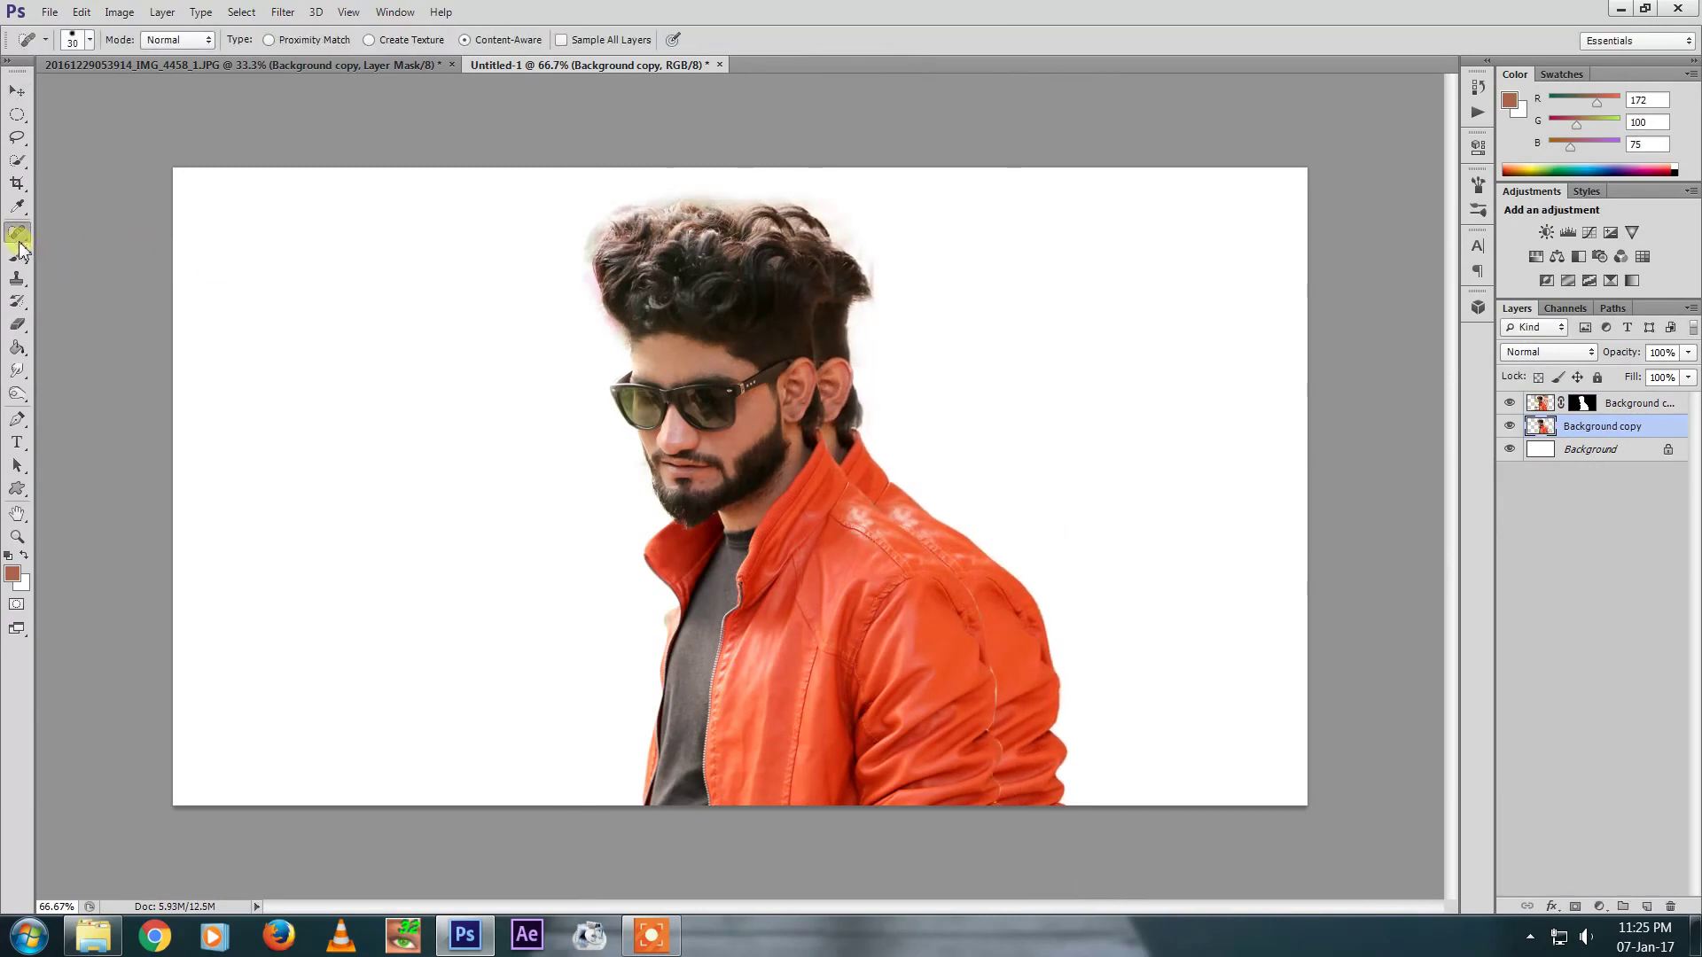
pyautogui.rightClick(15, 396)
pyautogui.click(89, 407)
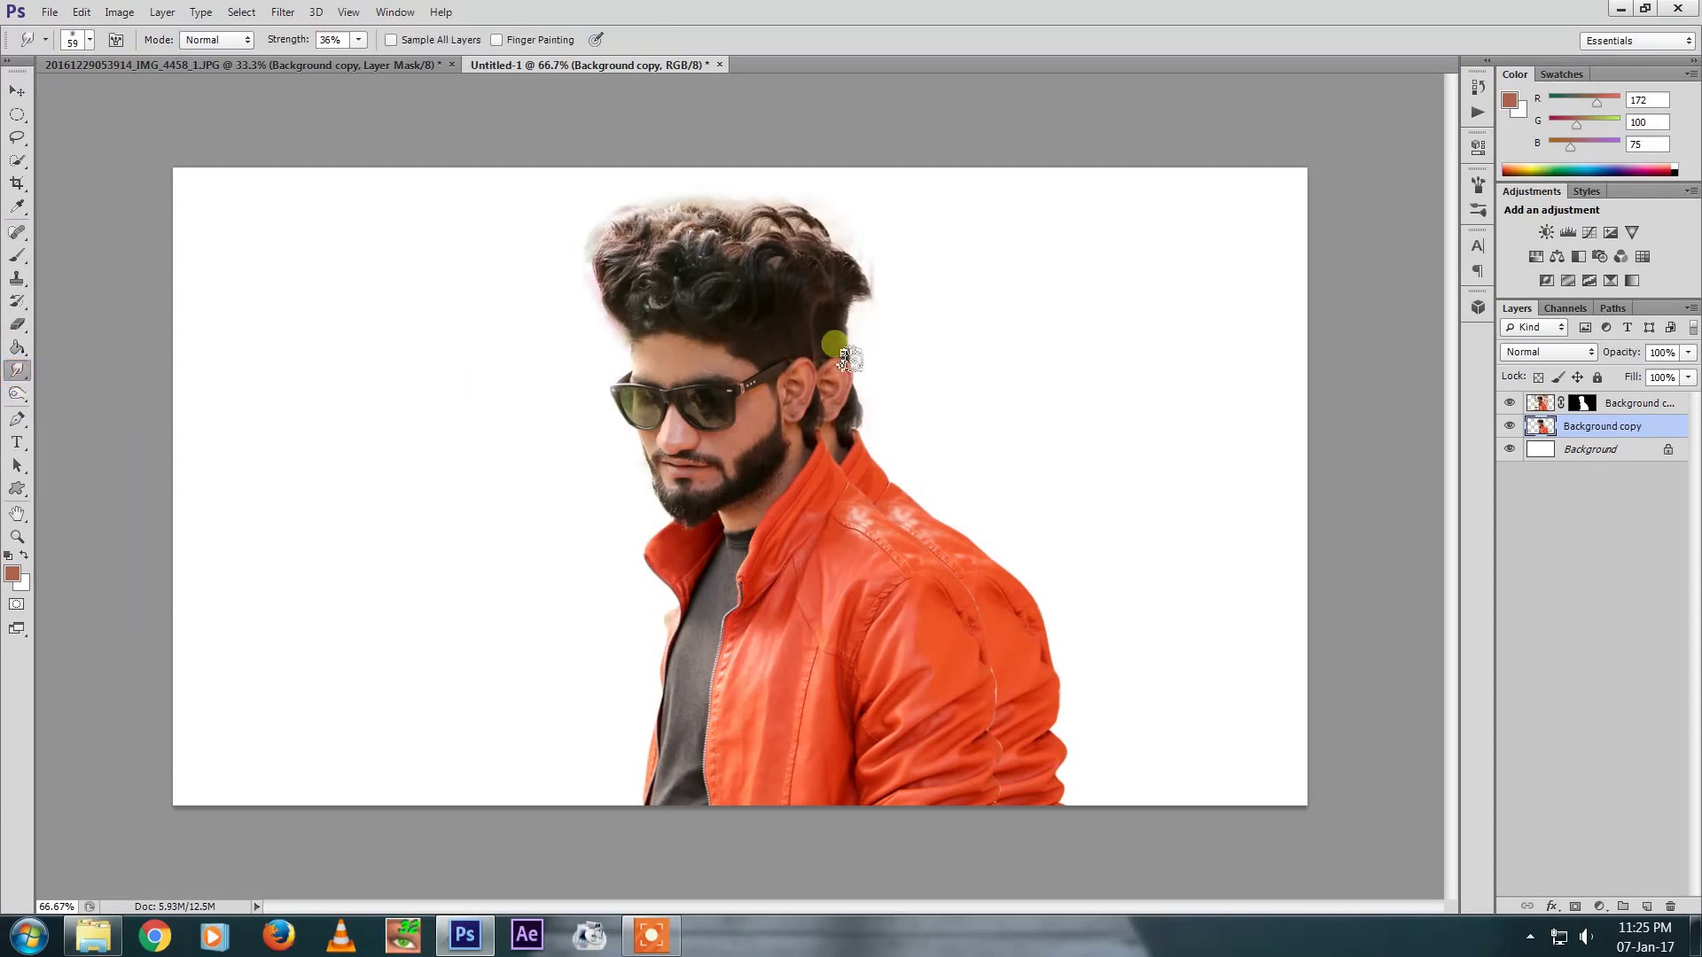
pyautogui.press(']')
pyautogui.press(']')
pyautogui.press(']')
pyautogui.press('[')
pyautogui.press('[')
# Smudge the back figure's hair, ear, neck and jacket edge rightward
pyautogui.moveTo(835, 293); pyautogui.dragTo(1008, 304)
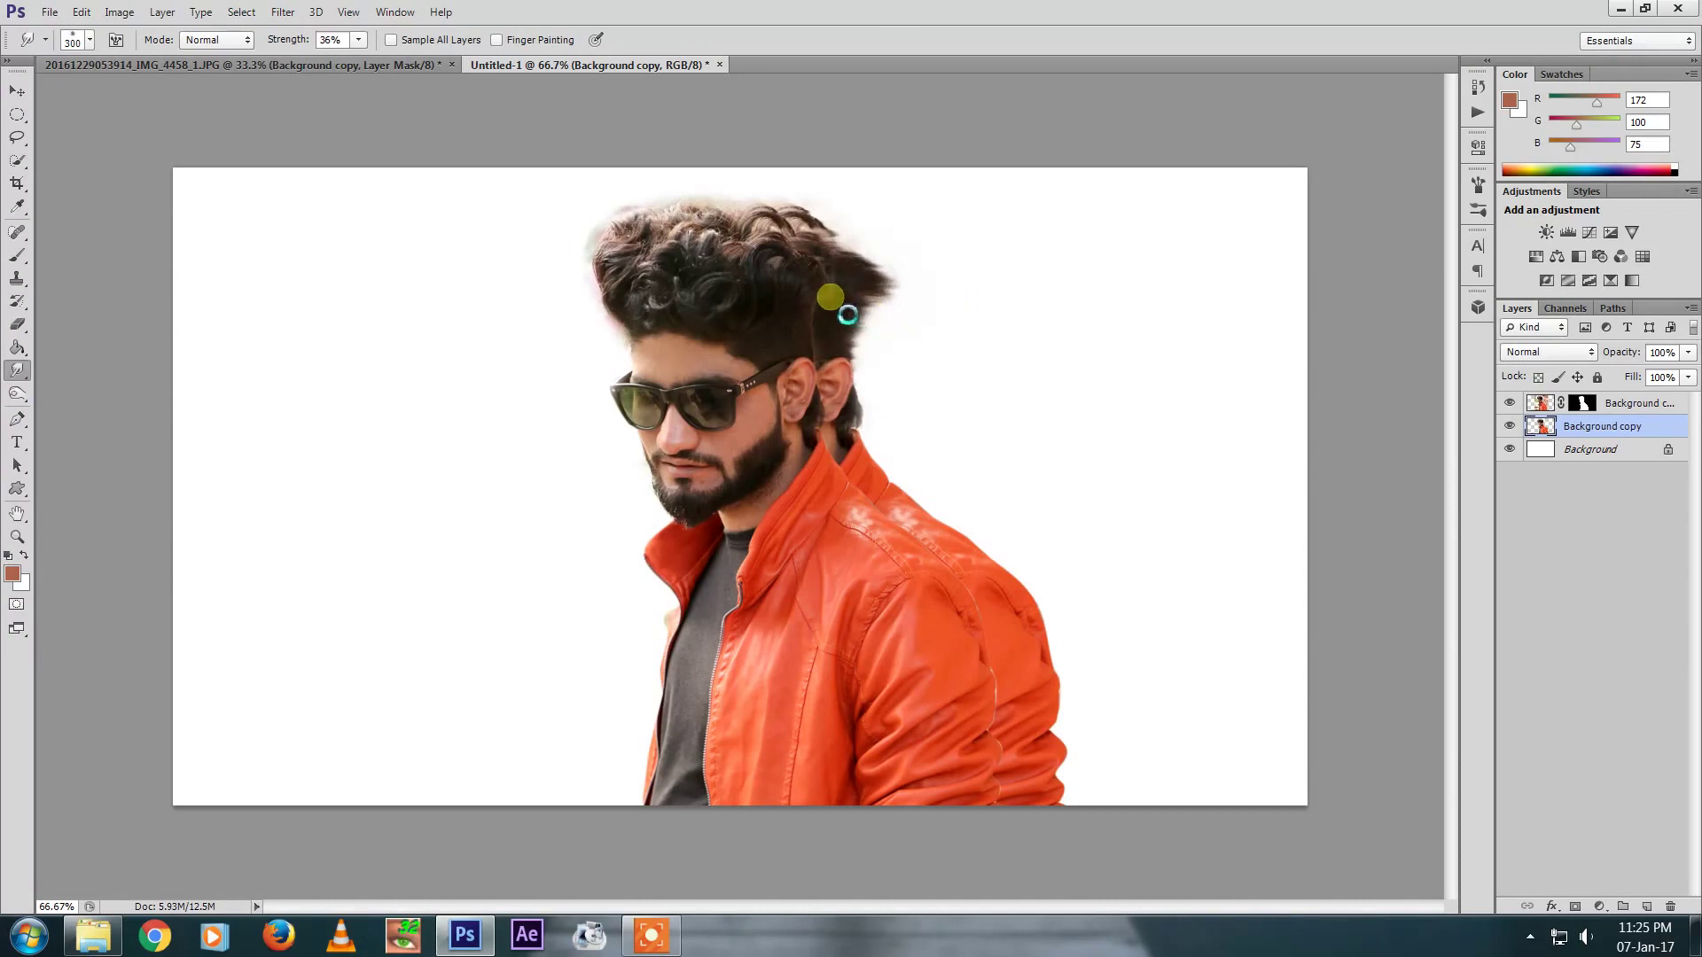
pyautogui.moveTo(880, 331); pyautogui.dragTo(891, 475)
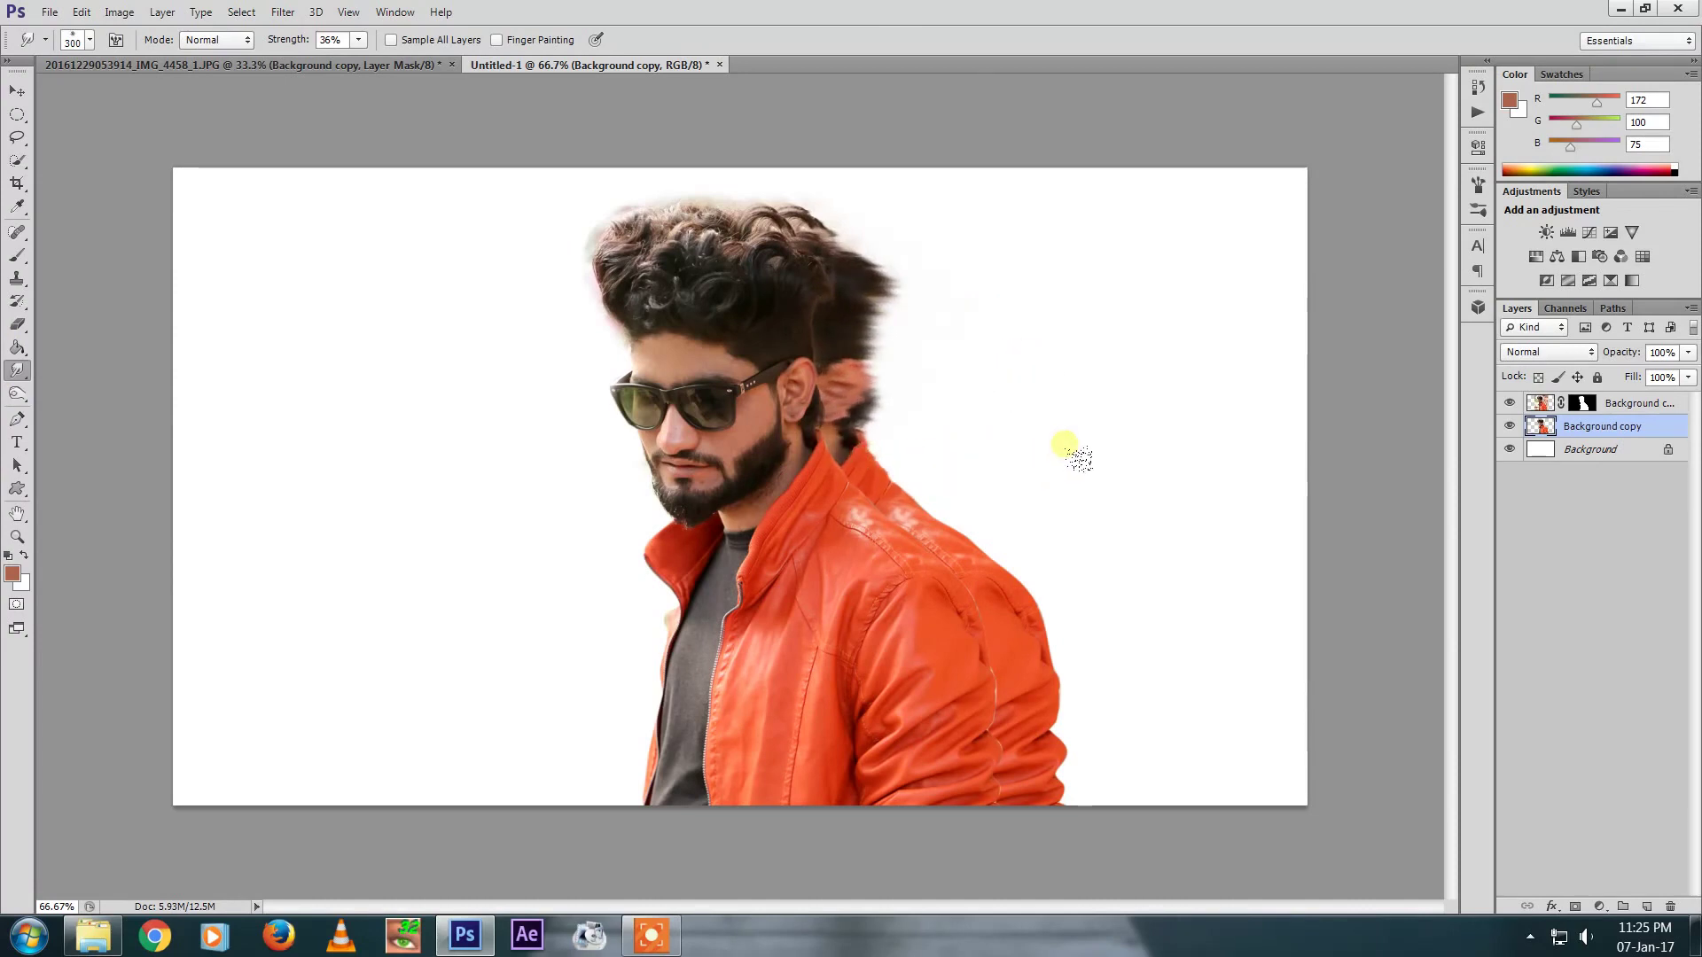
pyautogui.moveTo(890, 475)
pyautogui.mouseDown()
pyautogui.moveTo(1052, 591)
pyautogui.moveTo(1011, 596)
pyautogui.moveTo(1021, 608)
pyautogui.moveTo(1165, 612)
pyautogui.moveTo(1037, 699)
pyautogui.mouseUp()
pyautogui.moveTo(1050, 629)
pyautogui.mouseDown()
pyautogui.moveTo(1052, 771)
pyautogui.moveTo(1113, 797)
pyautogui.moveTo(1199, 770)
pyautogui.mouseUp()
# Stretch the smeared copy wider to the right and slightly taller with Free Transform
pyautogui.press('v')
pyautogui.hotkey('ctrl', 't')
pyautogui.moveTo(1242, 607); pyautogui.dragTo(1306, 607)
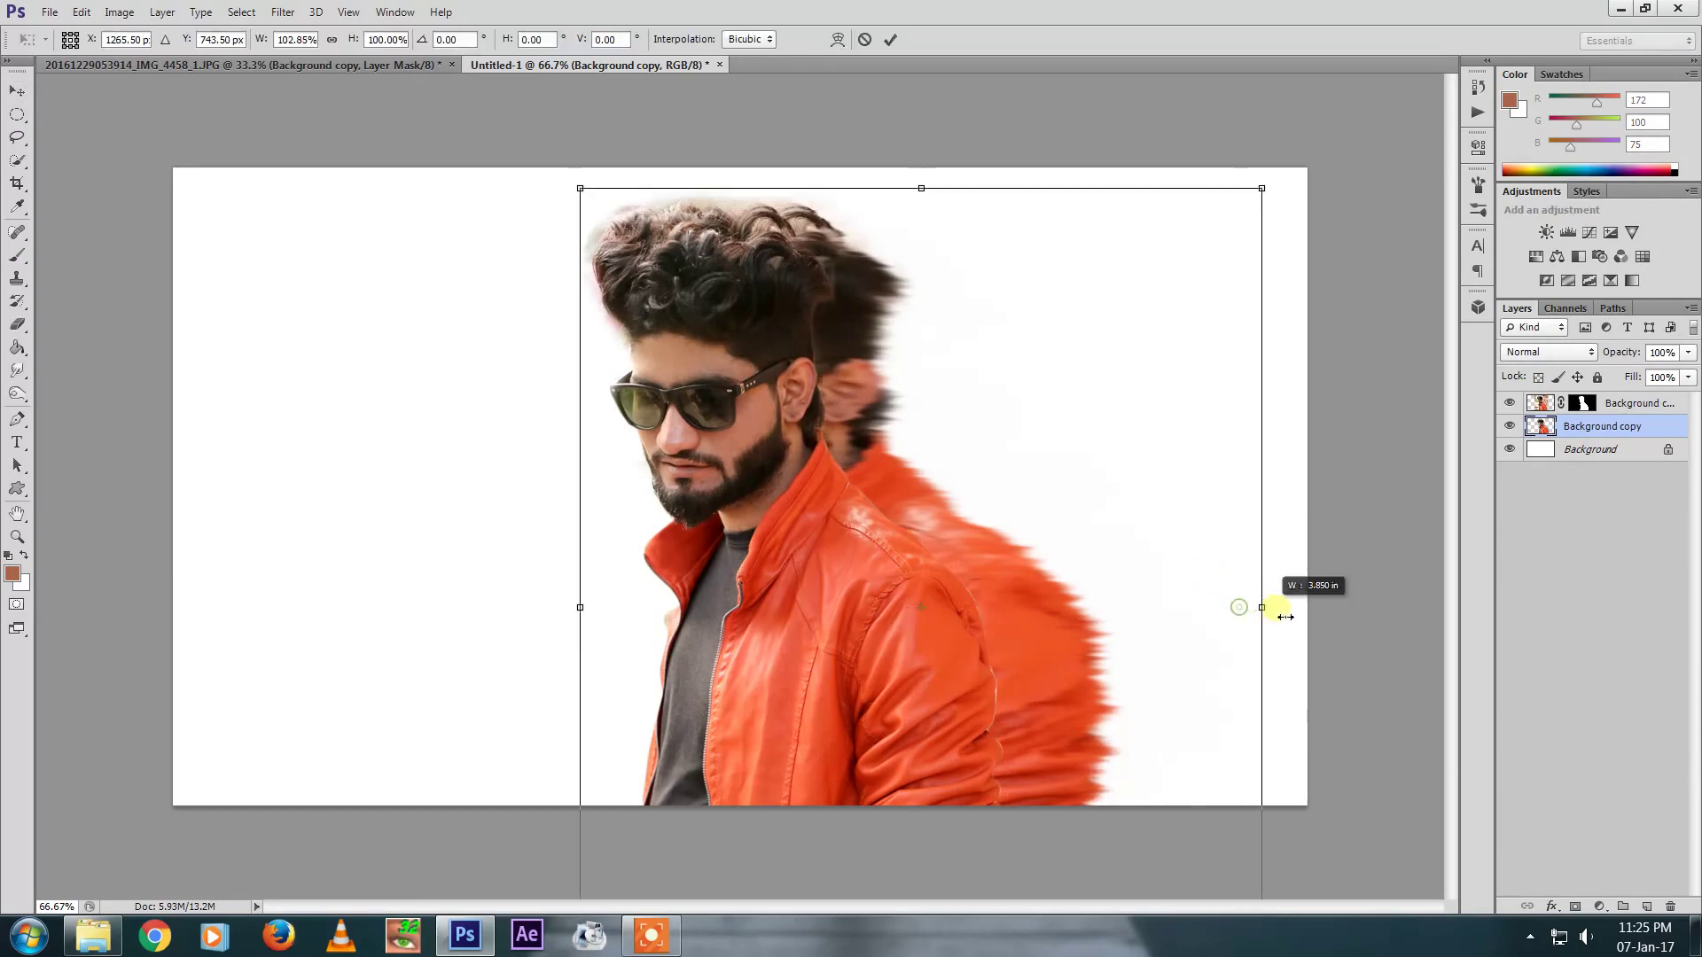
pyautogui.moveTo(951, 187); pyautogui.dragTo(954, 180)
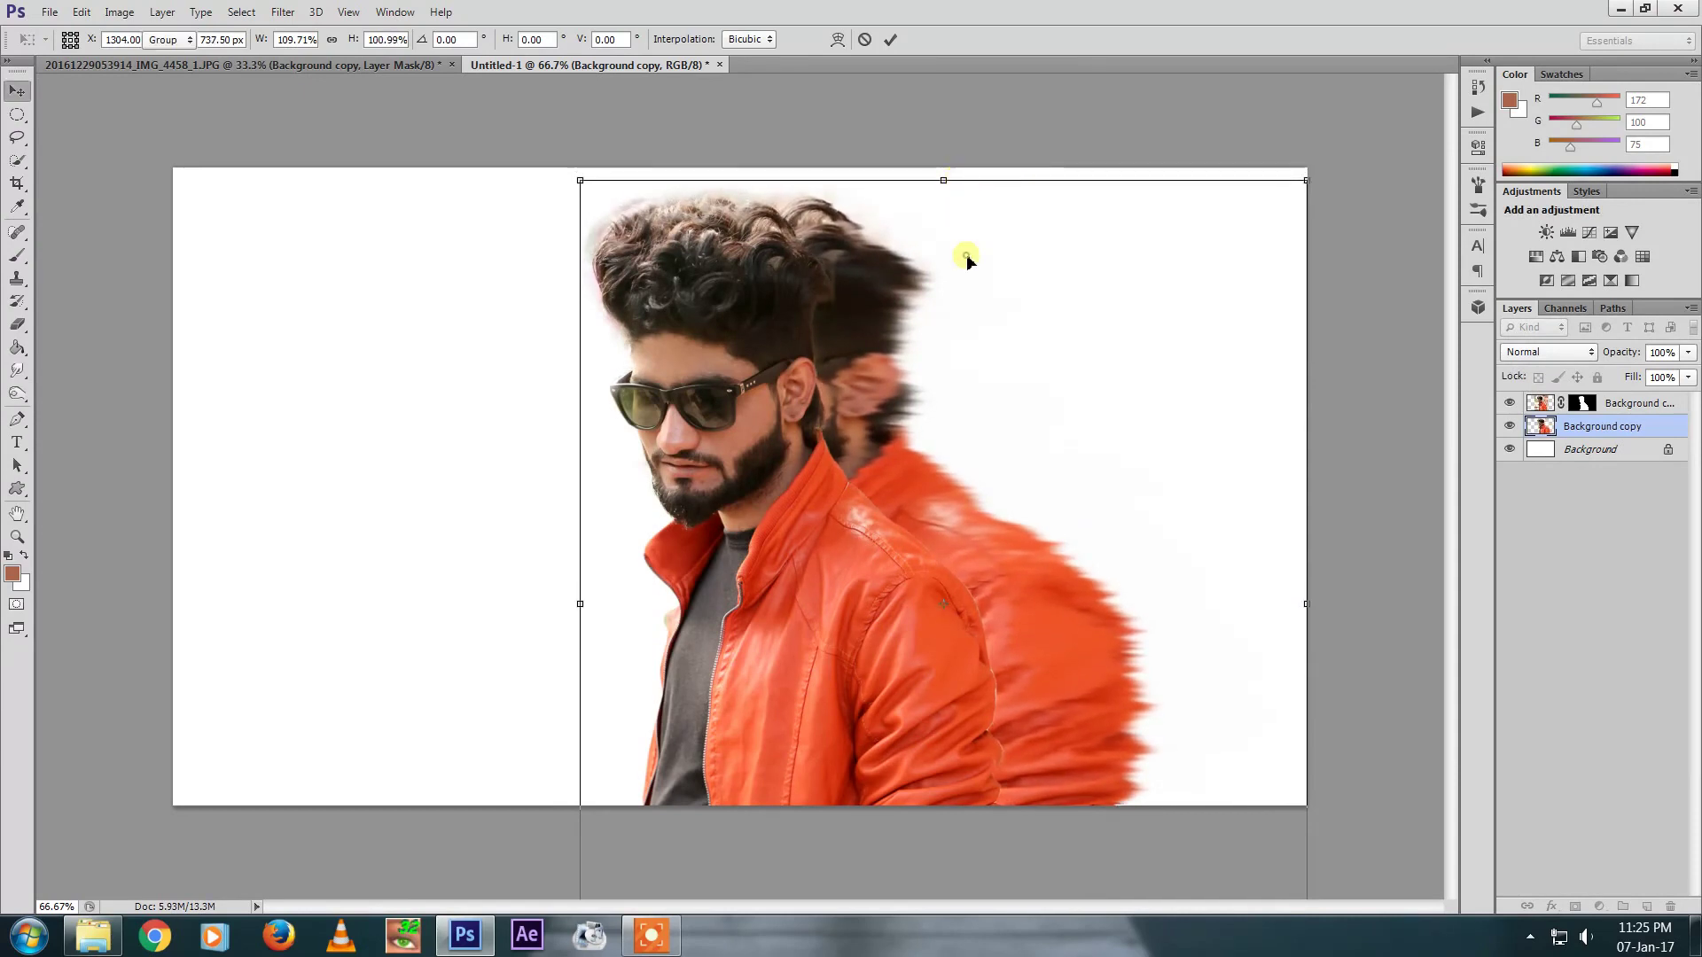
pyautogui.press('Return')
# Smudge the back figure's neck, hair and jacket edge into longer rightward streaks
pyautogui.click(17, 371)
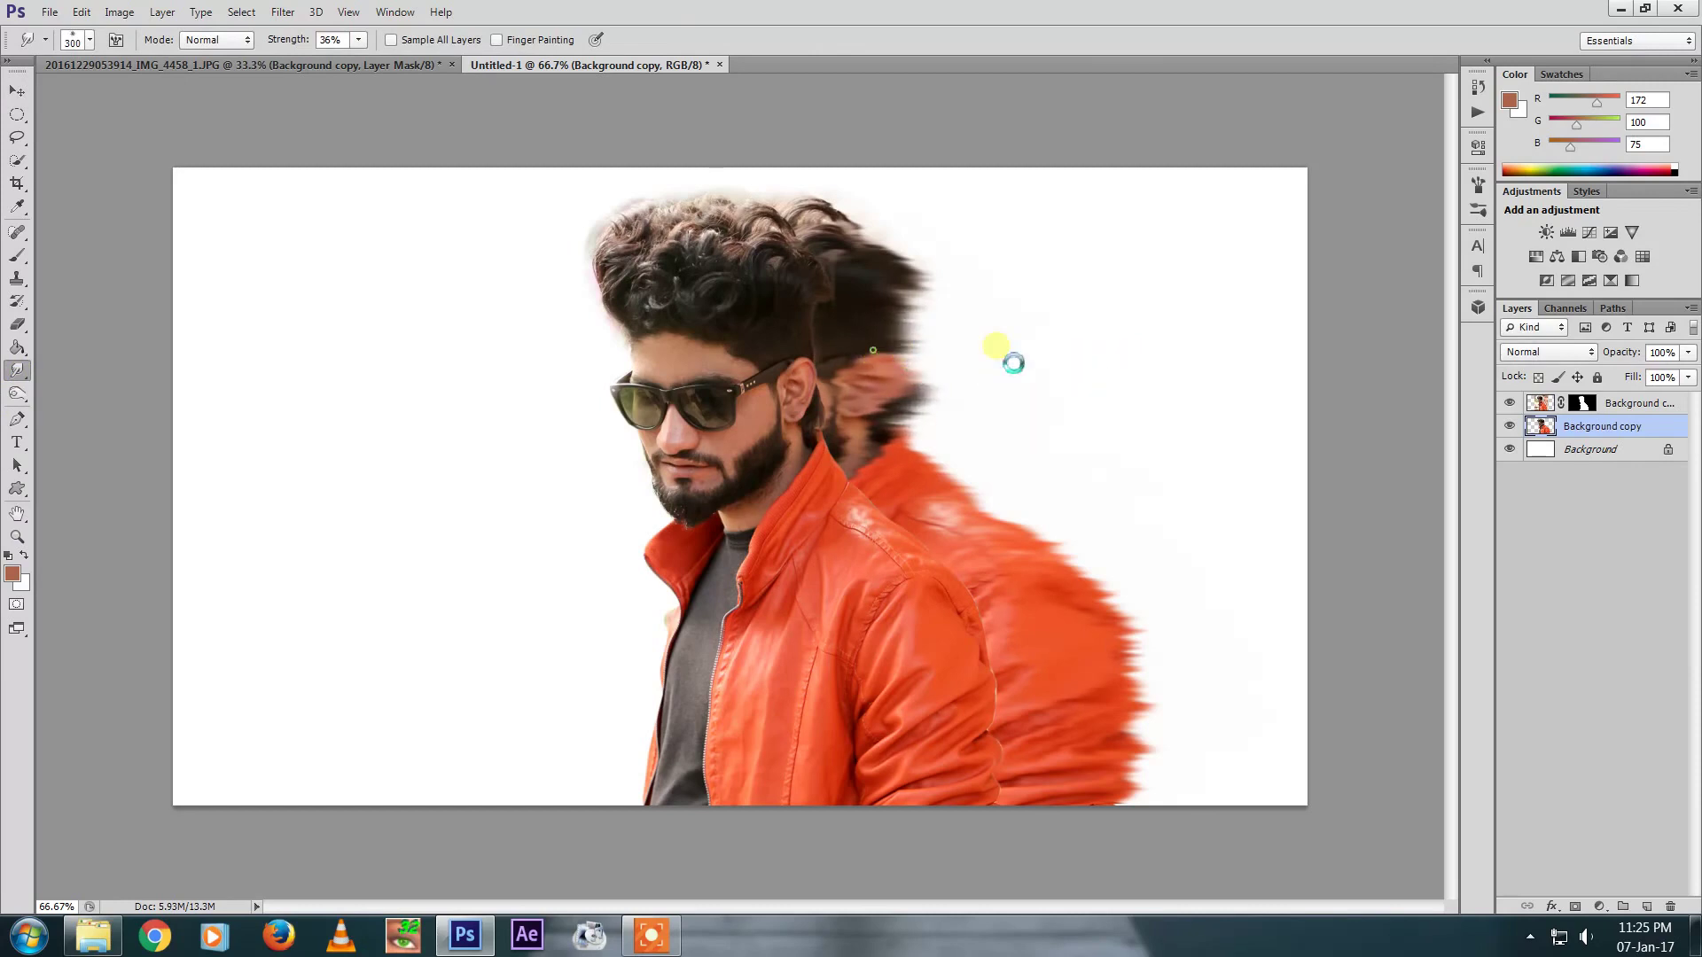
pyautogui.moveTo(943, 446)
pyautogui.mouseDown()
pyautogui.moveTo(910, 463)
pyautogui.moveTo(1042, 477)
pyautogui.mouseUp()
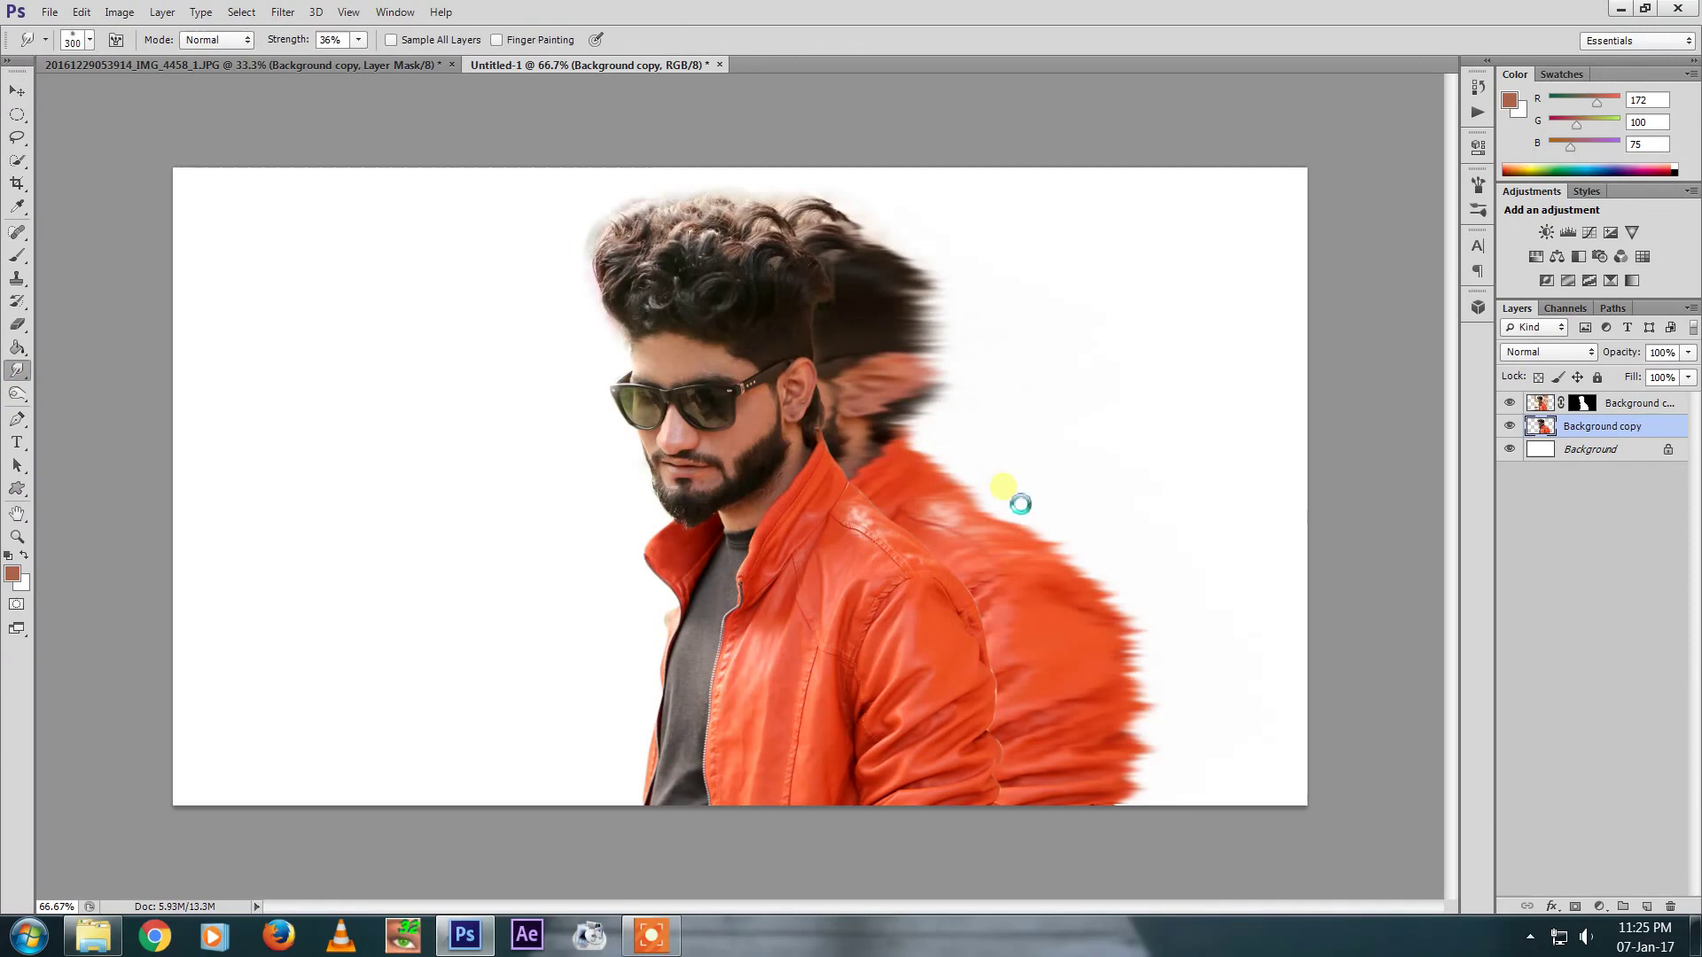
pyautogui.moveTo(1042, 477); pyautogui.dragTo(1118, 546)
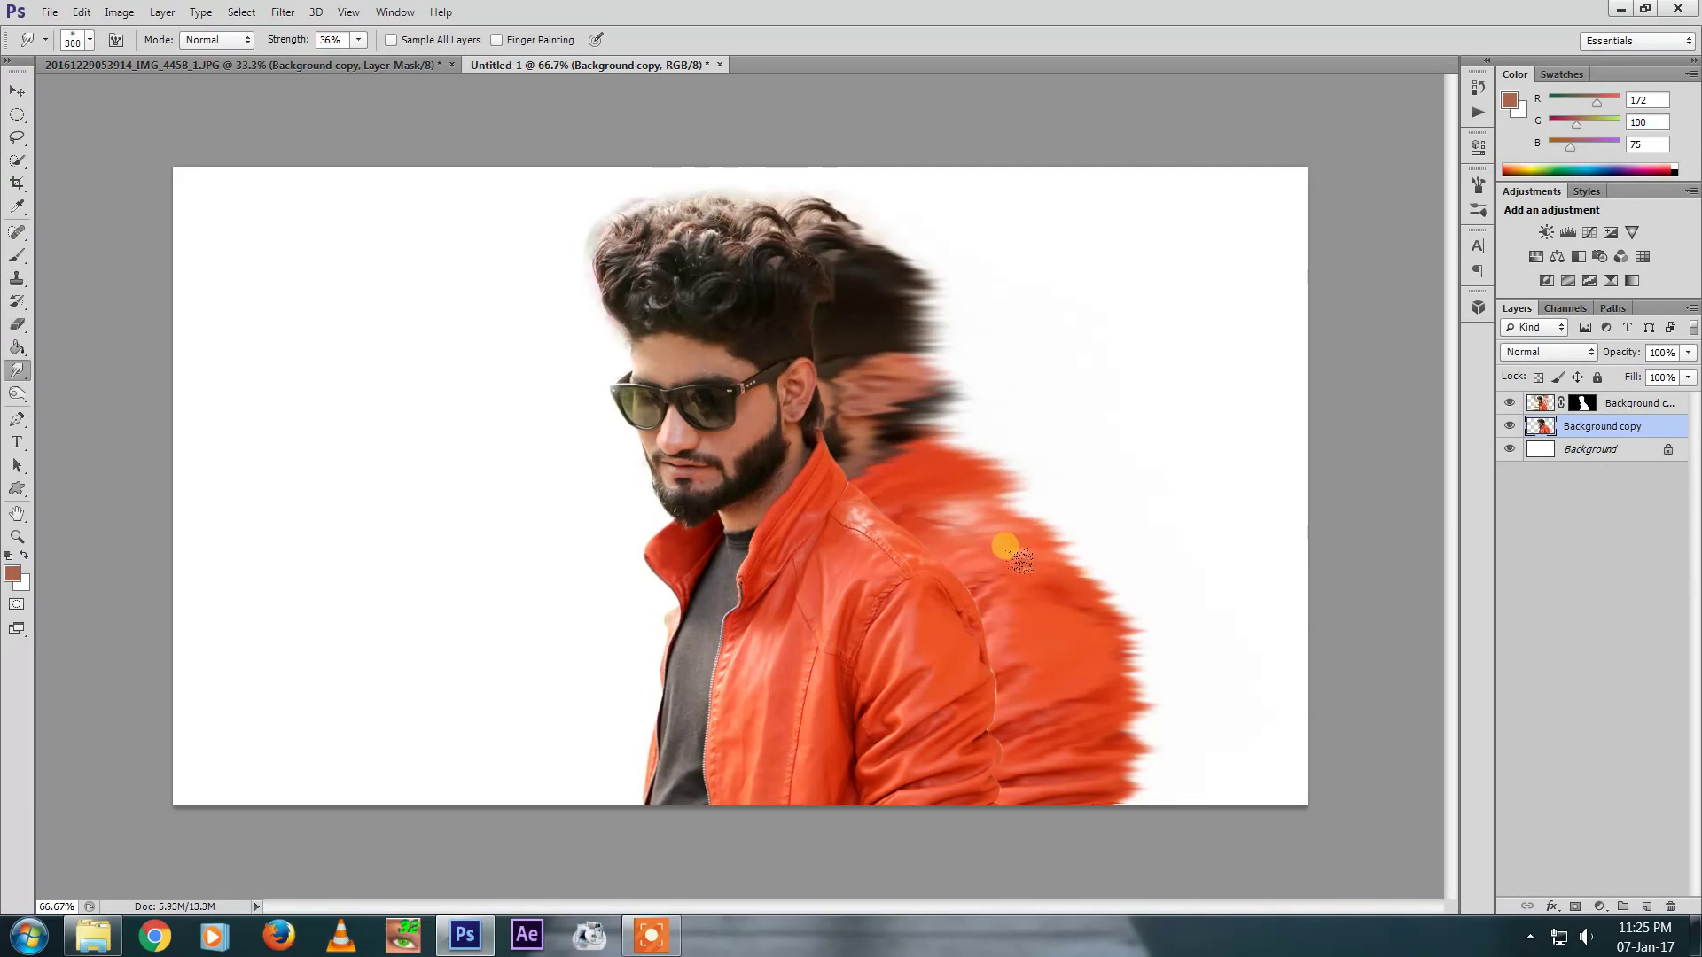
pyautogui.moveTo(1103, 564)
pyautogui.mouseDown()
pyautogui.moveTo(1146, 626)
pyautogui.moveTo(1195, 777)
pyautogui.moveTo(1166, 798)
pyautogui.moveTo(1124, 798)
pyautogui.moveTo(1103, 642)
pyautogui.mouseUp()
# Set the Smudge brush to 0% hardness and push the hair and jacket edges further right
pyautogui.rightClick(1025, 514)
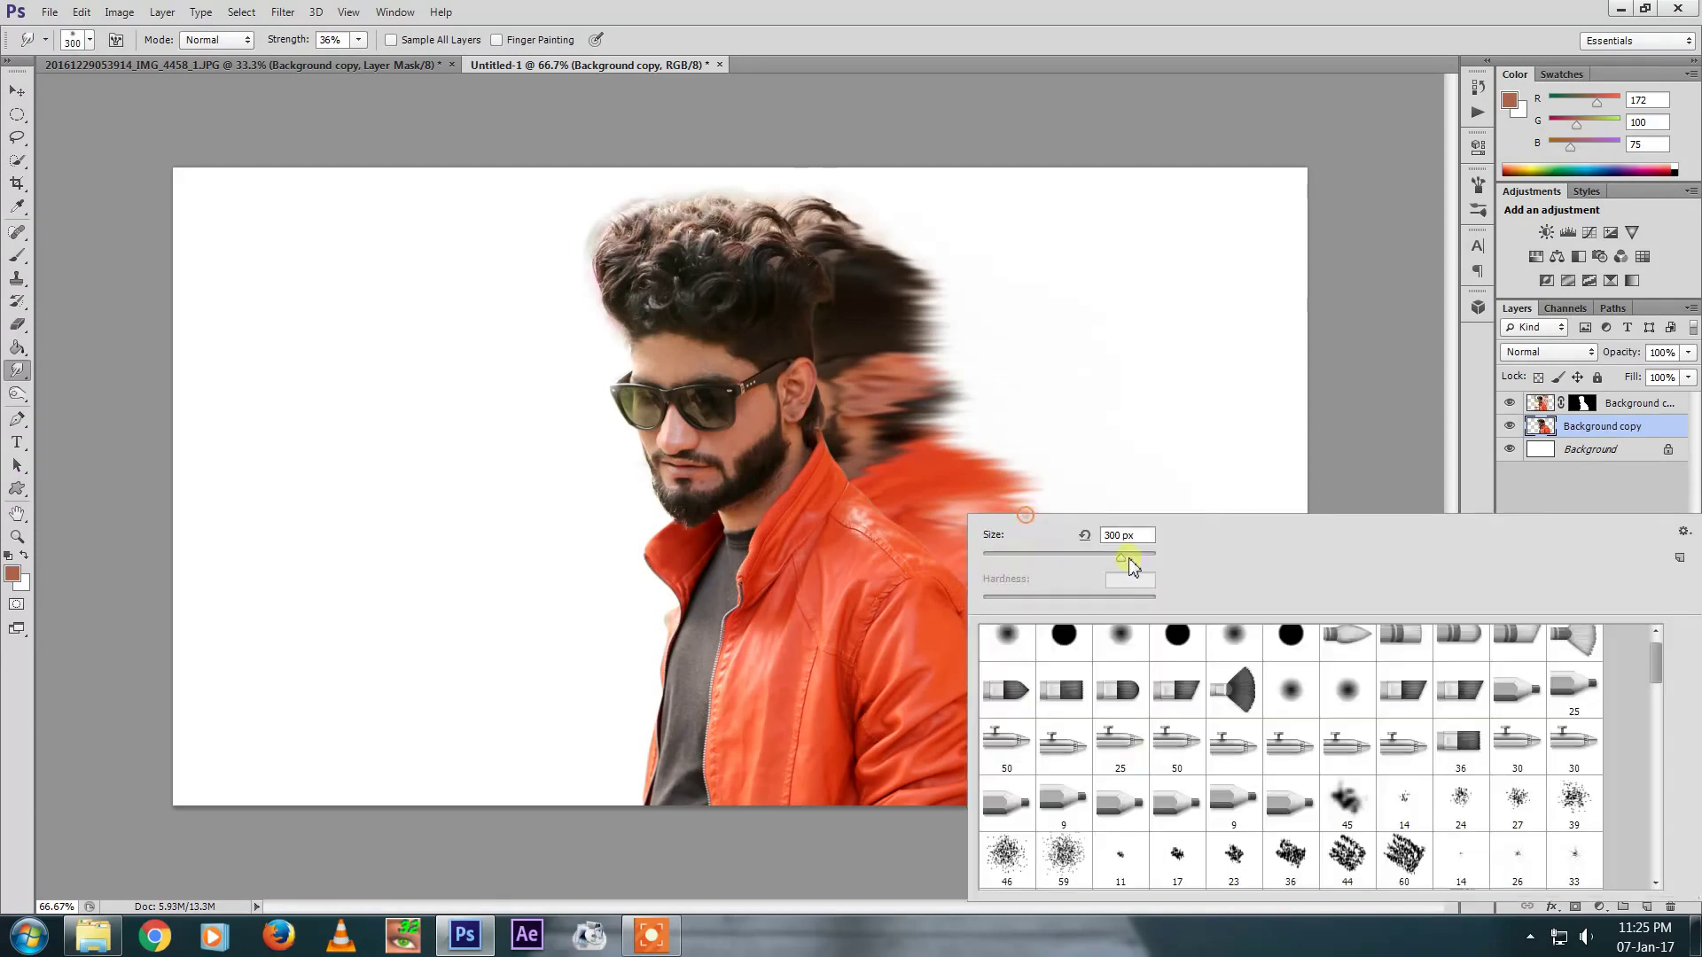
pyautogui.click(1241, 663)
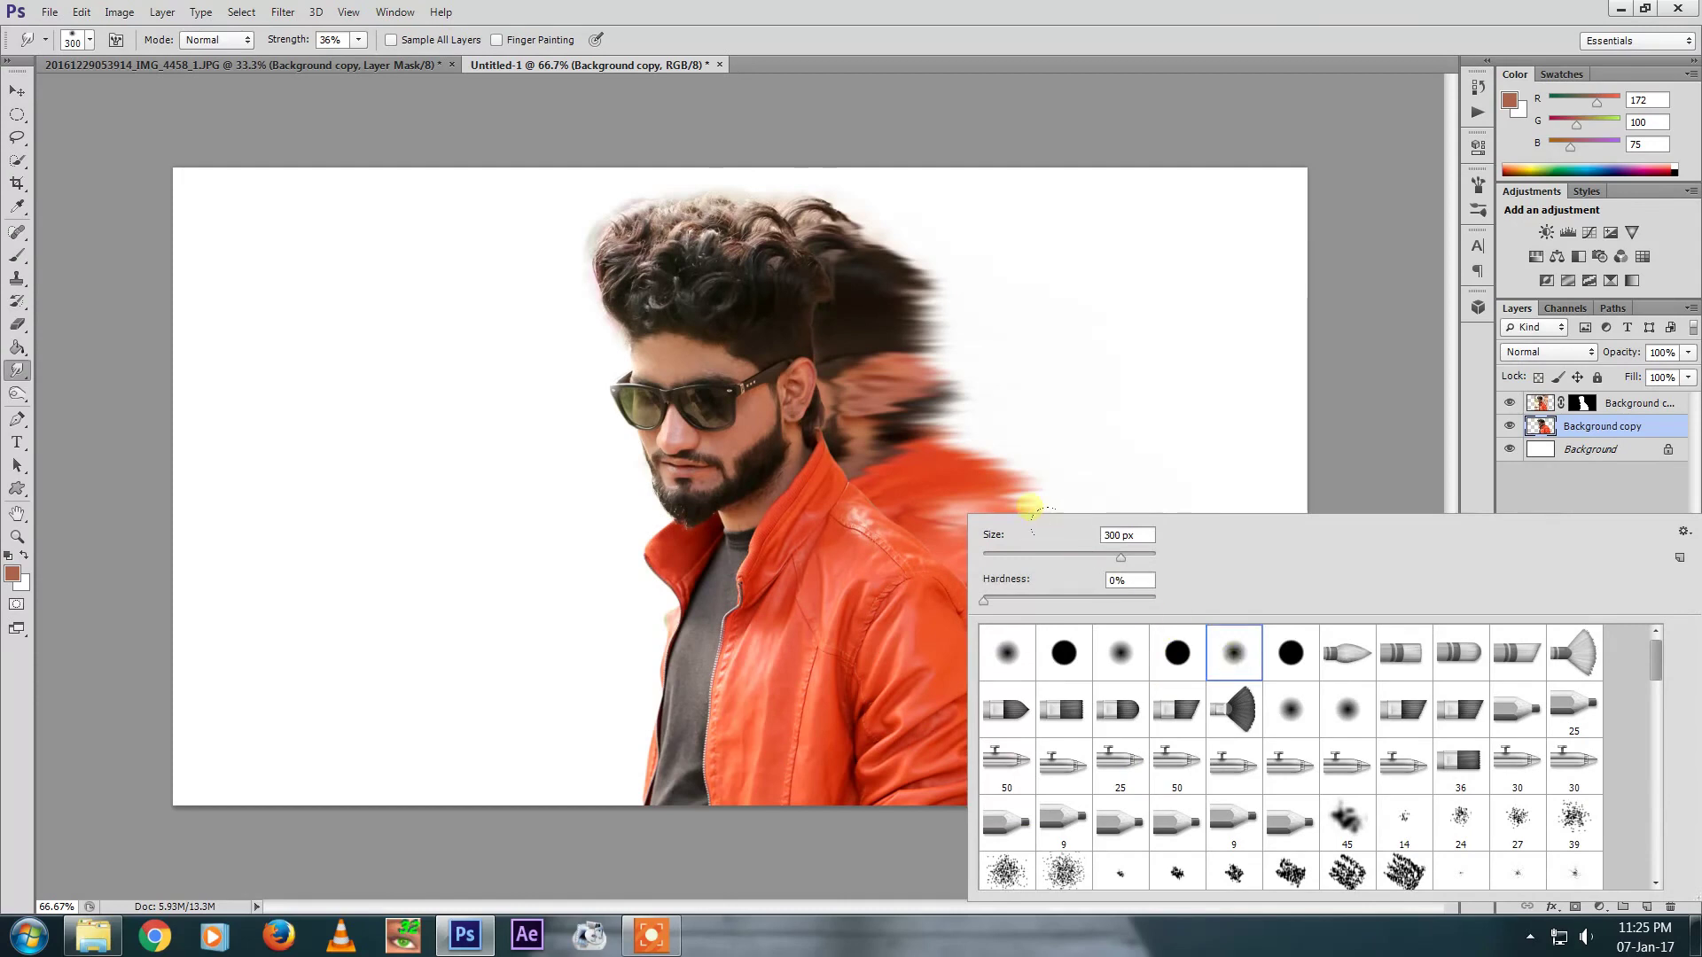
pyautogui.click(1041, 478)
pyautogui.moveTo(1011, 429); pyautogui.dragTo(1139, 440)
pyautogui.moveTo(938, 354); pyautogui.dragTo(1064, 362)
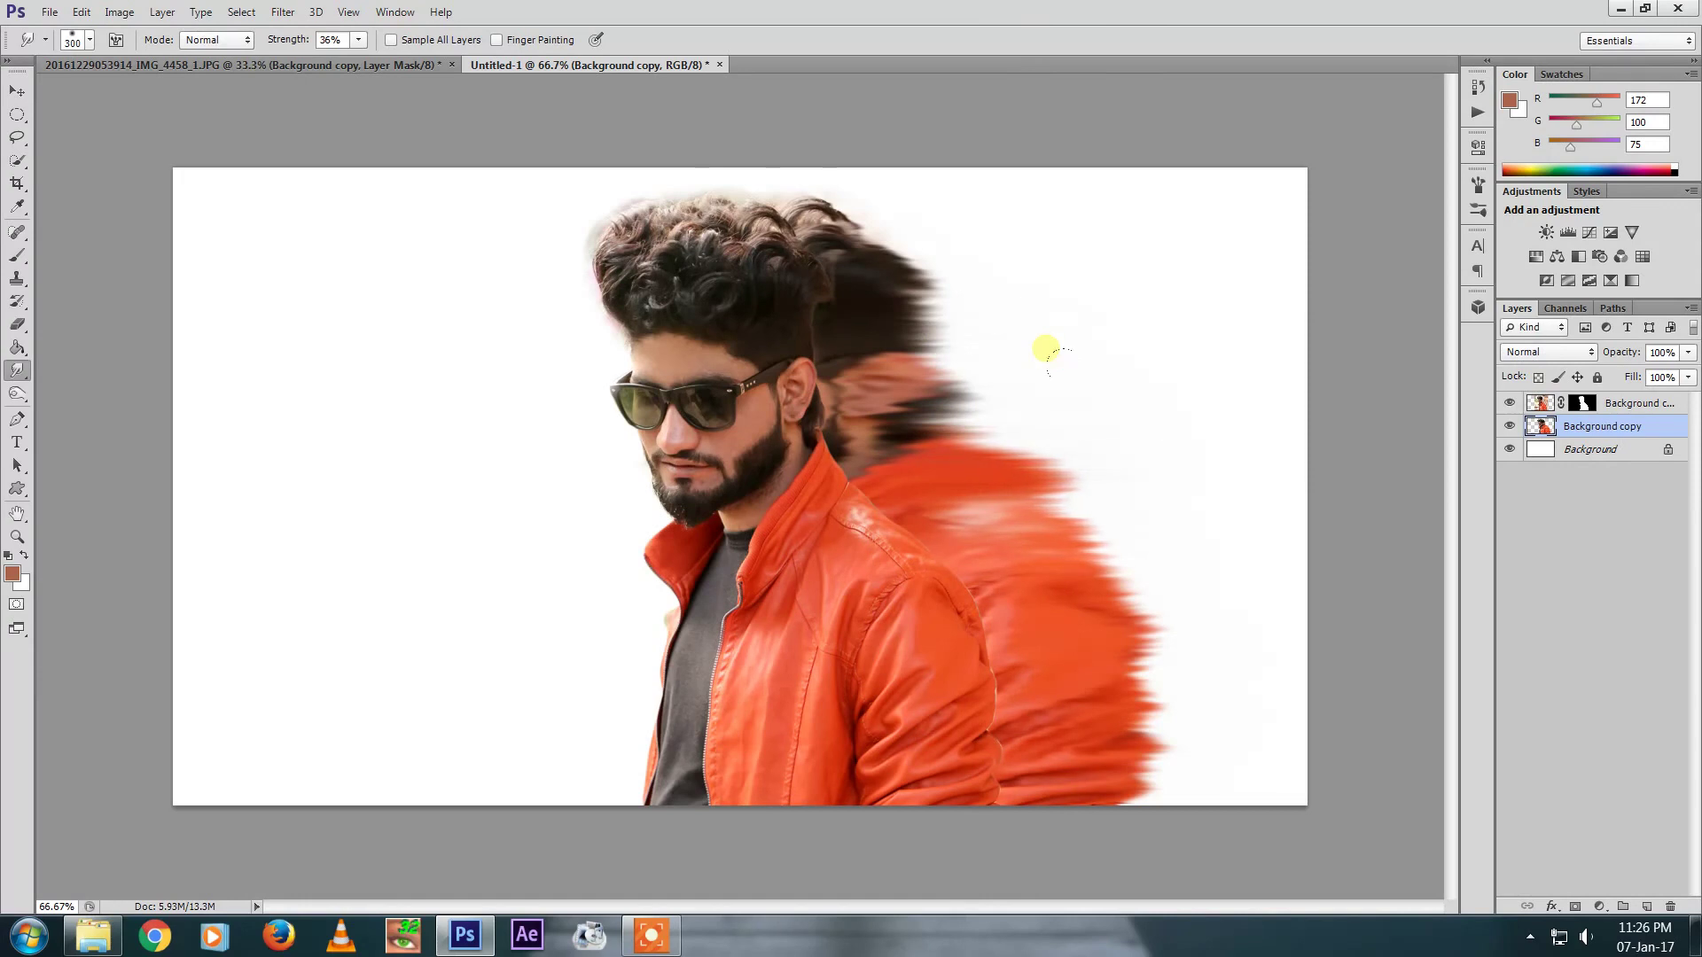
pyautogui.moveTo(1059, 362); pyautogui.dragTo(1016, 355)
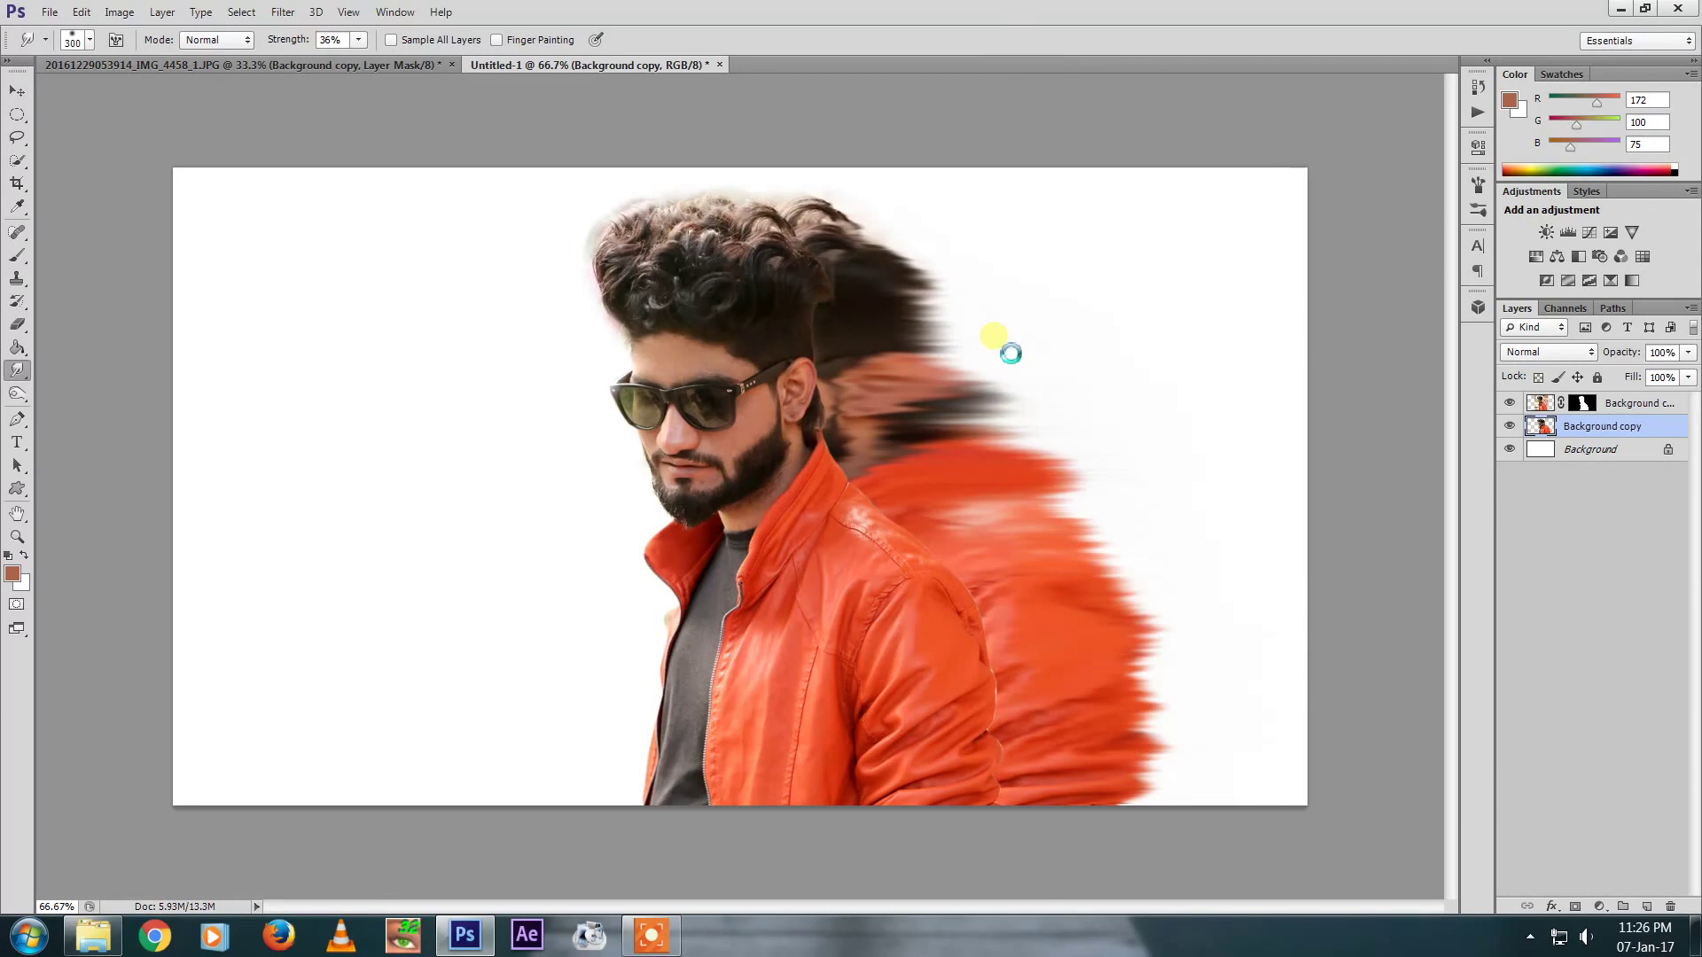
pyautogui.moveTo(996, 337); pyautogui.dragTo(997, 352)
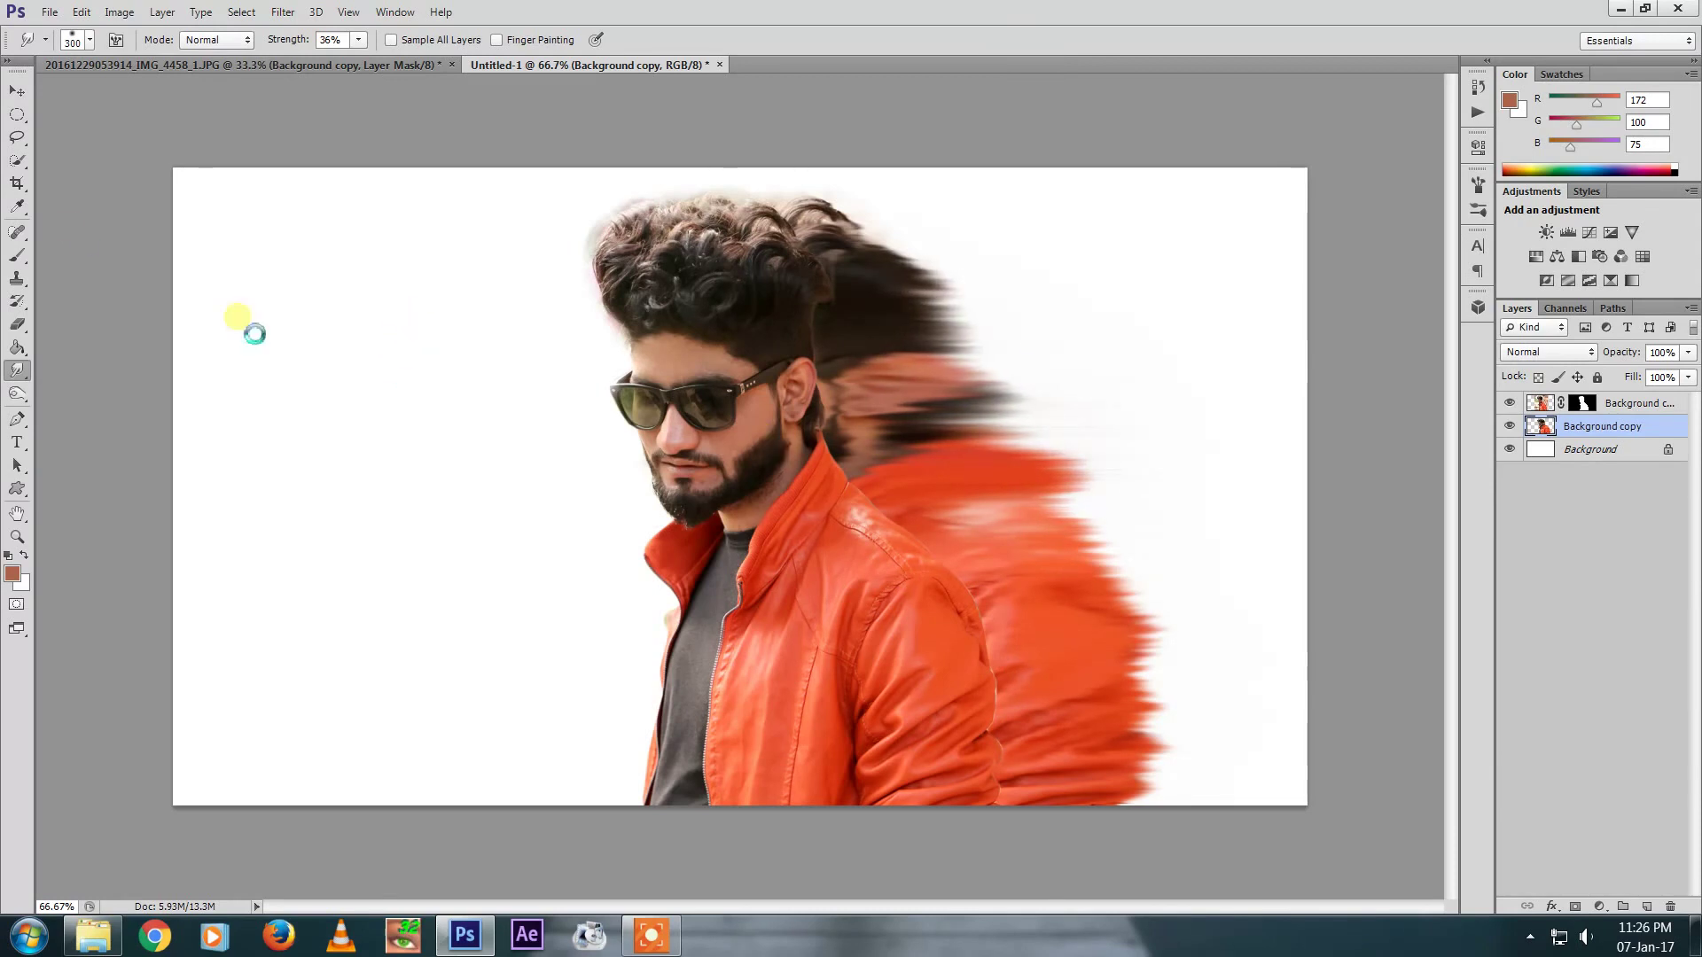
# Nudge the smeared copy to the right and add a layer mask to it
pyautogui.click(18, 91)
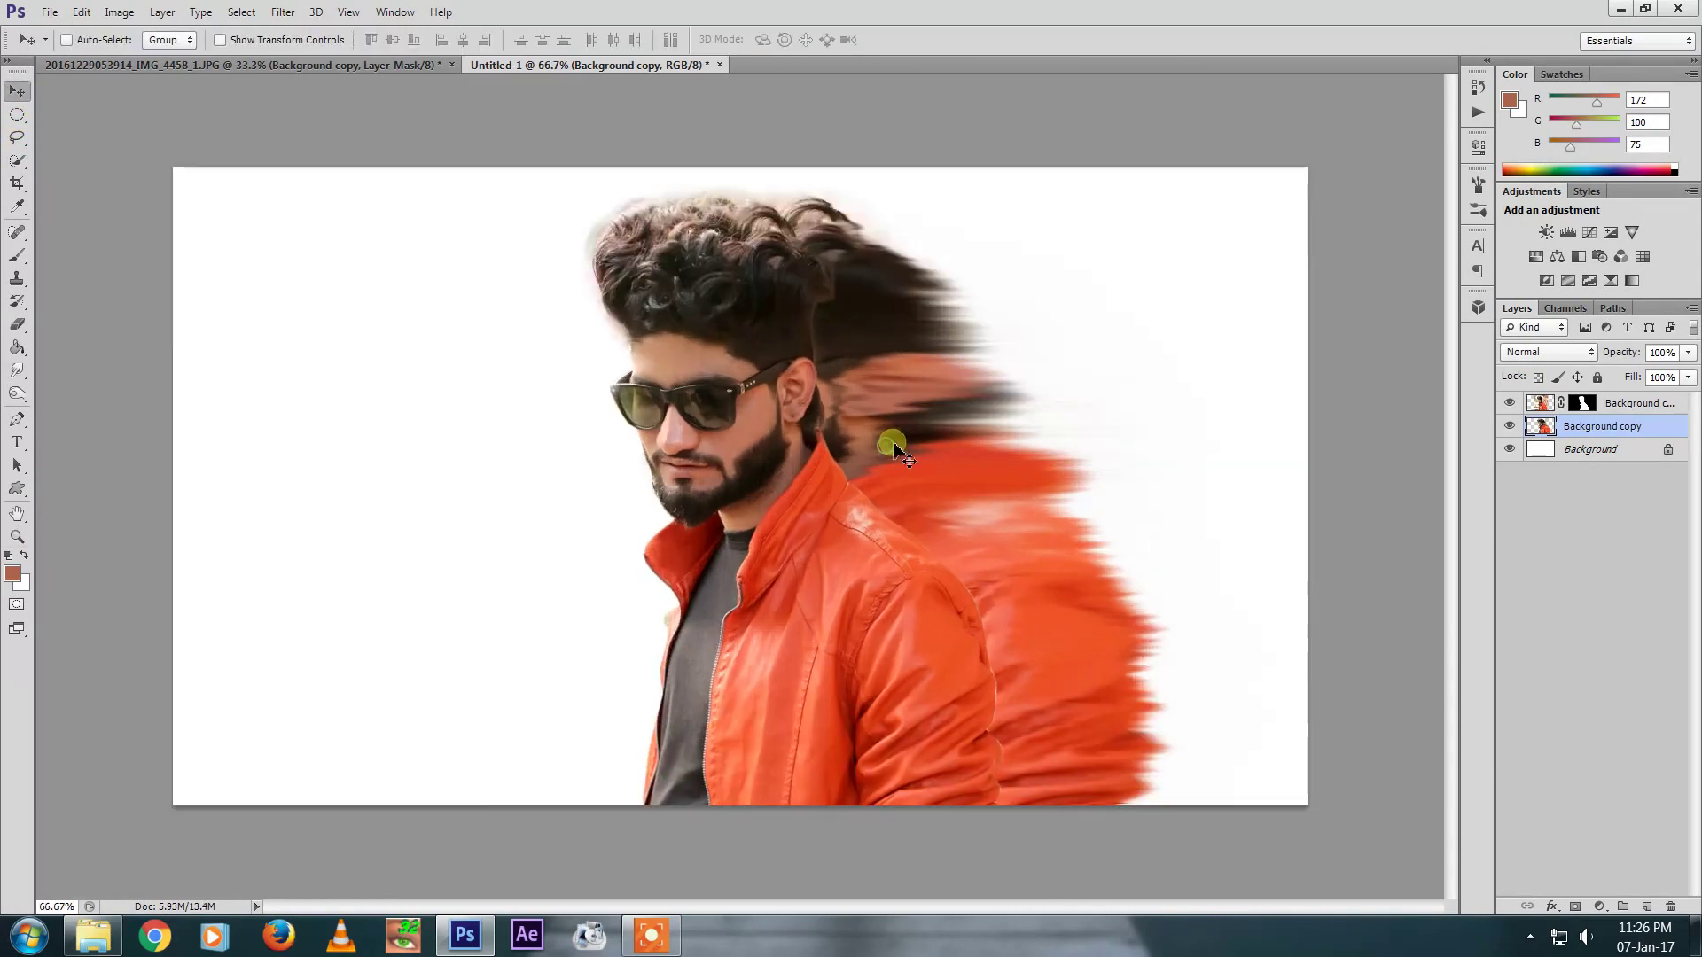
pyautogui.moveTo(922, 393)
pyautogui.mouseDown()
pyautogui.moveTo(1057, 394)
pyautogui.moveTo(953, 401)
pyautogui.mouseUp()
pyautogui.hotkey('ctrl', '-')
pyautogui.hotkey('ctrl', '+')
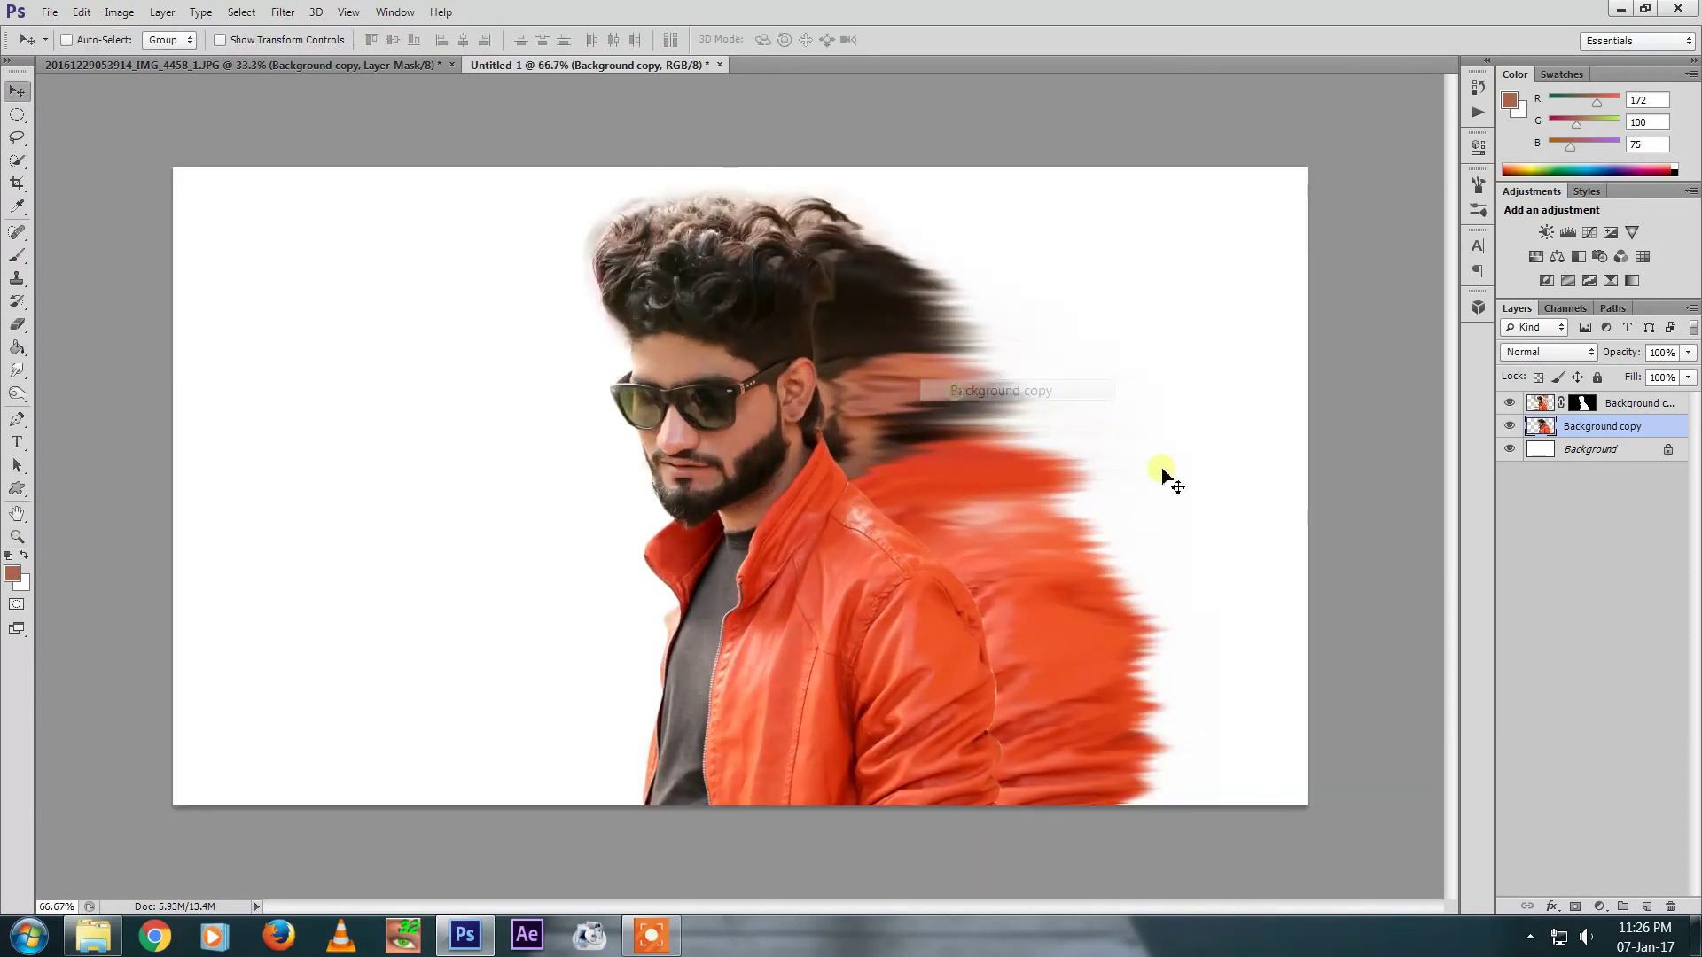
pyautogui.click(1575, 905)
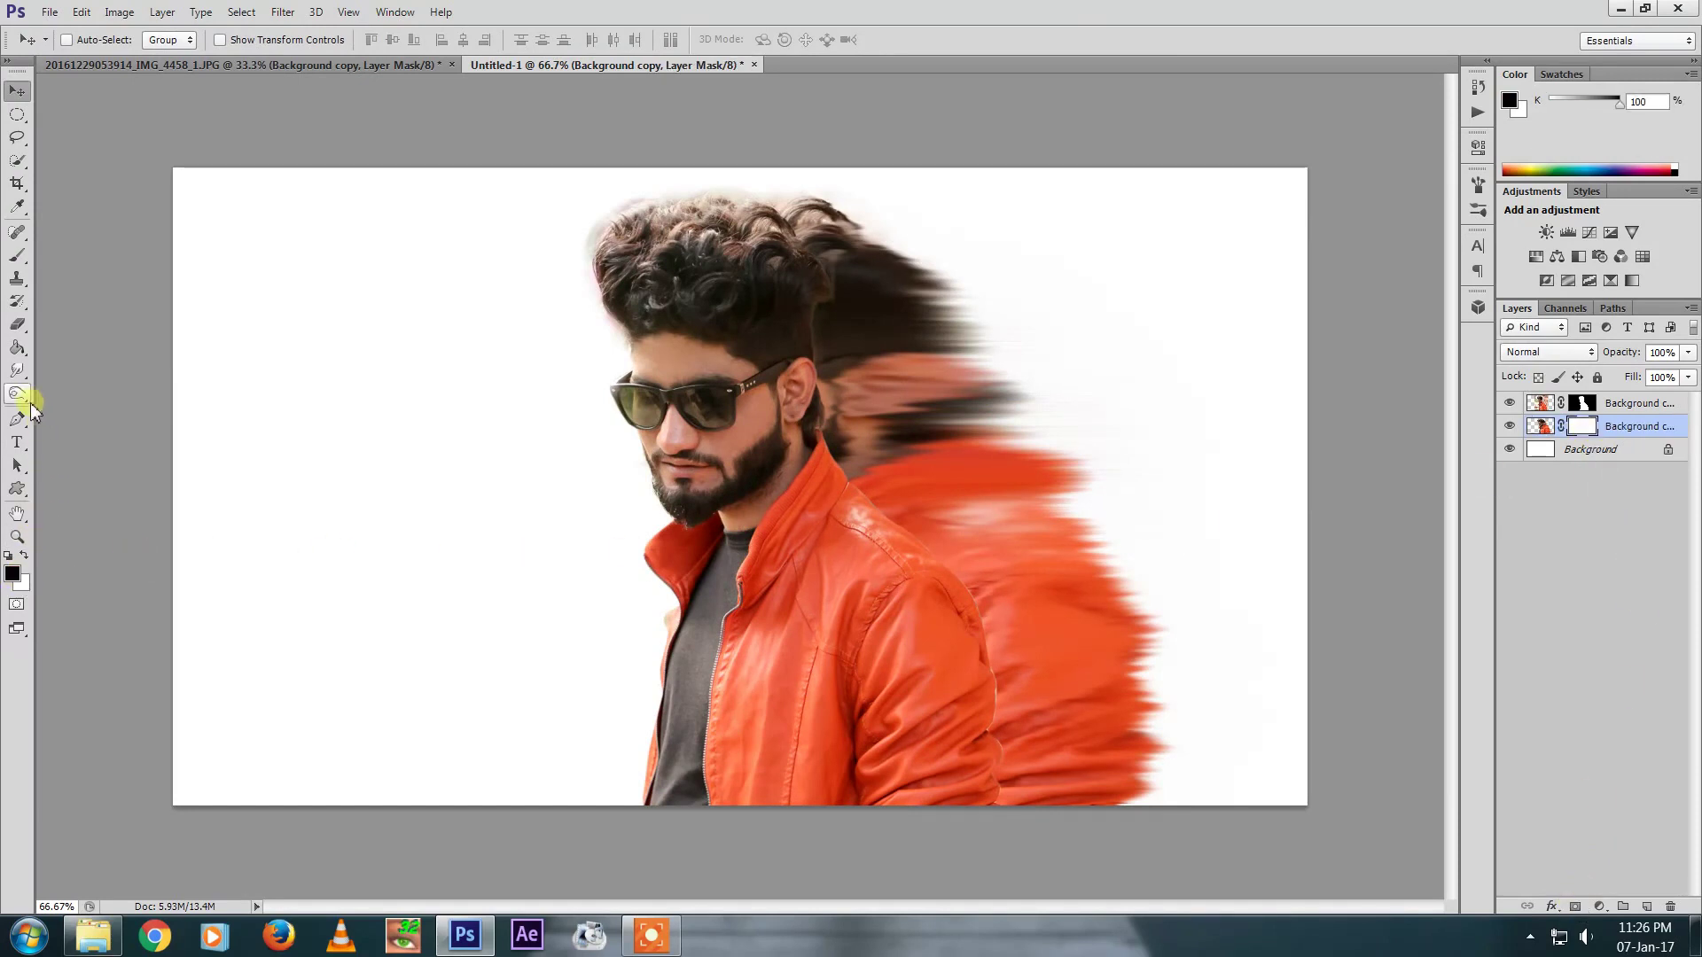
# Fill the smeared copy's mask black to hide it, then pick Background copy 2 from the layer list
pyautogui.click(17, 350)
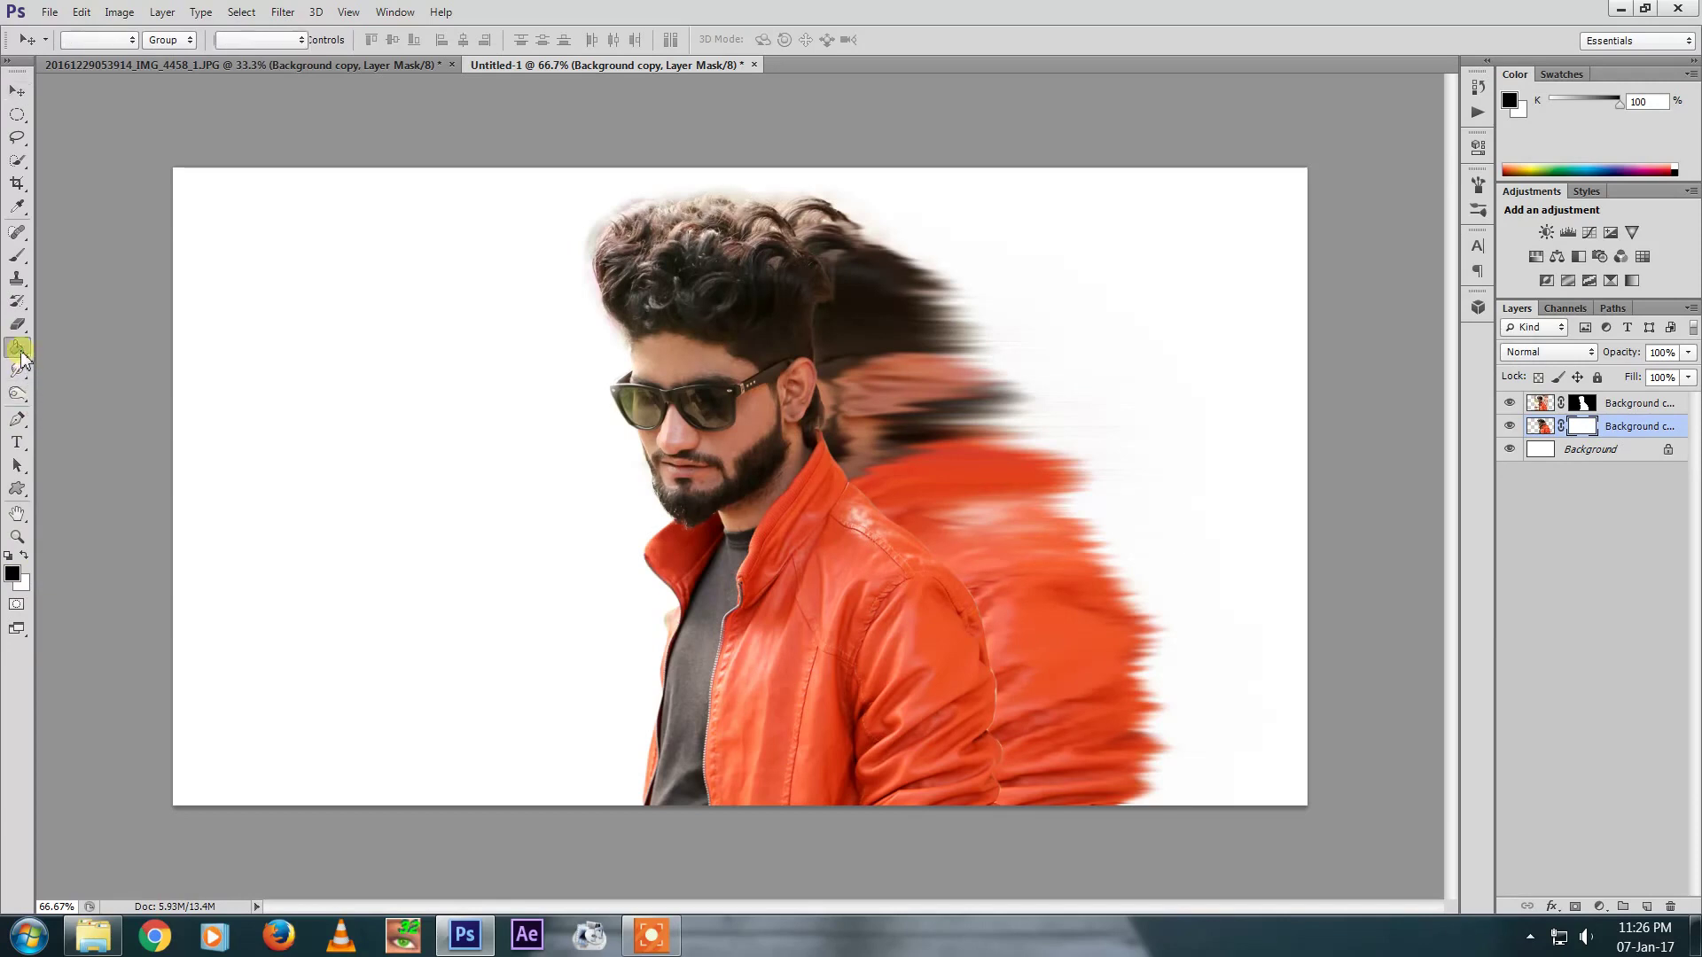
pyautogui.click(1017, 457)
pyautogui.press('v')
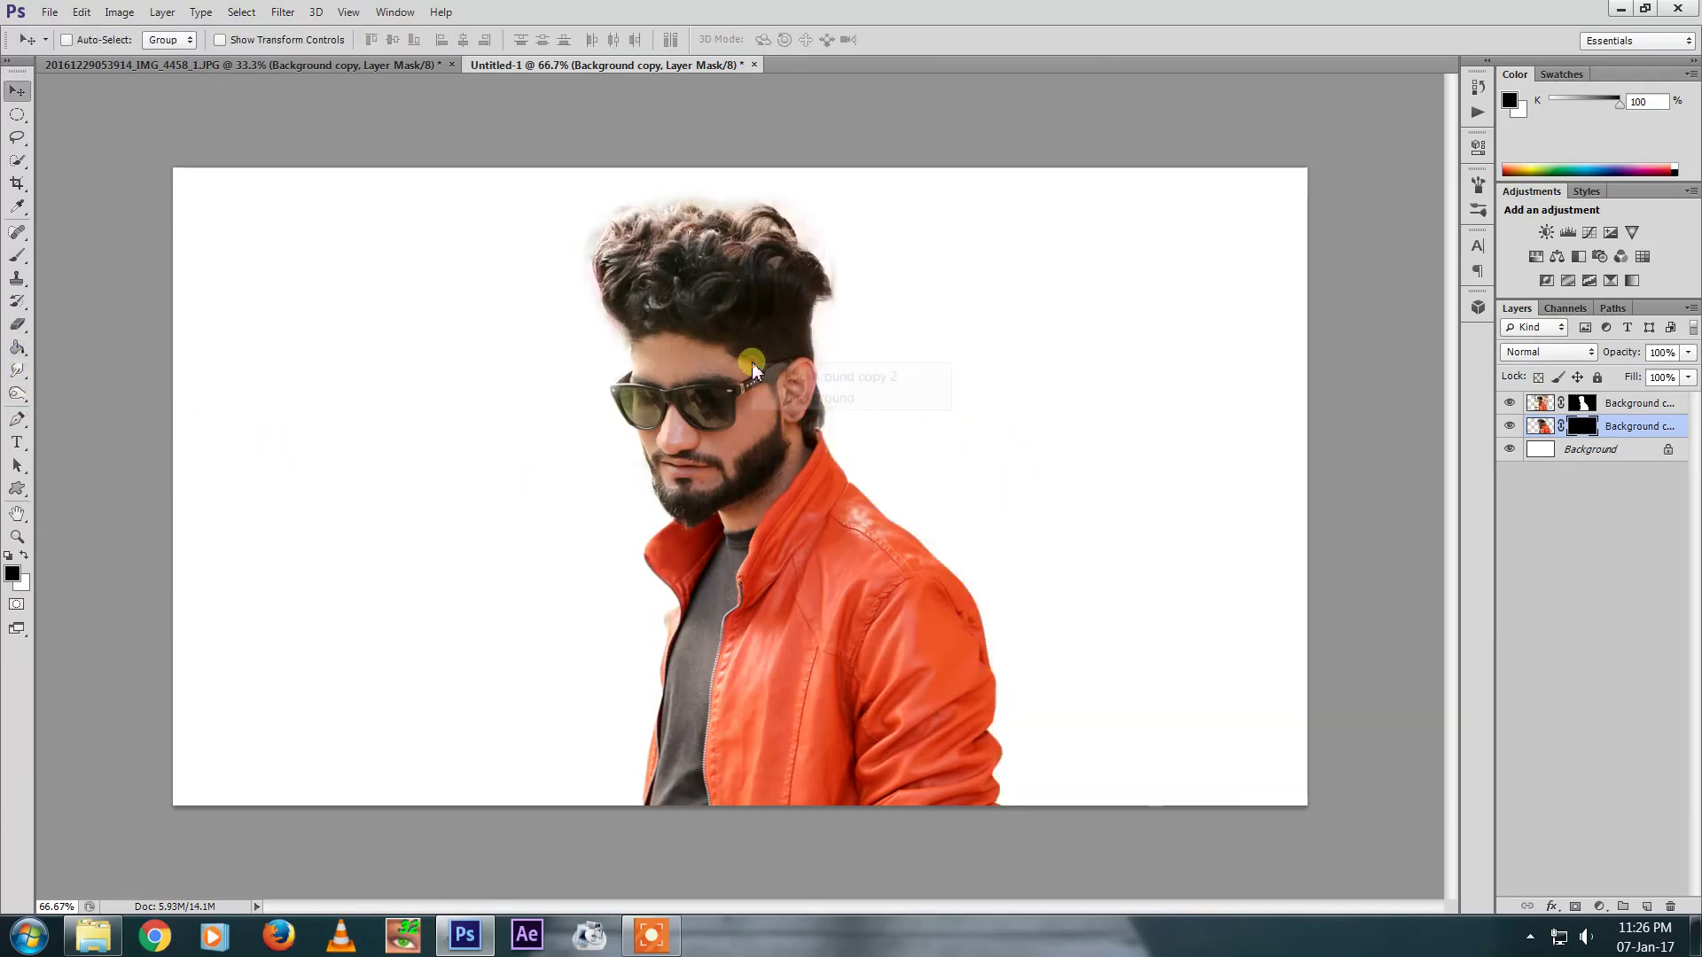
pyautogui.rightClick(767, 307)
pyautogui.click(802, 322)
# Pick the Background layer, cancel converting it to a normal layer, and return to the lower copy's mask
pyautogui.rightClick(961, 324)
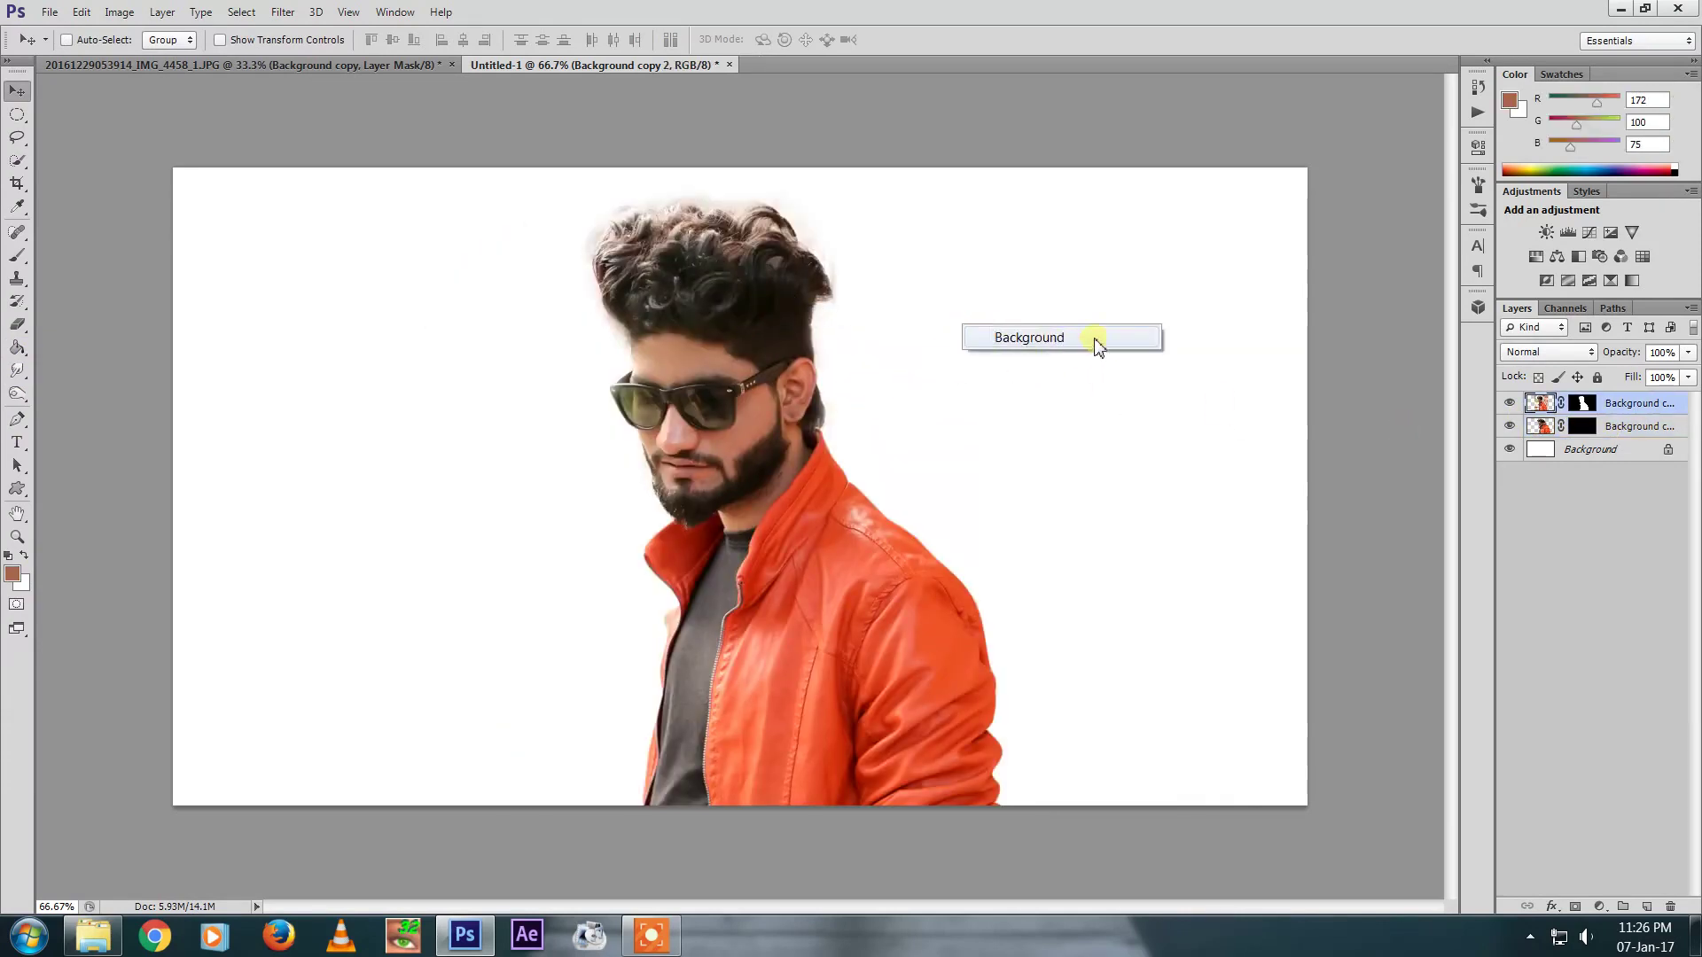
pyautogui.click(1090, 342)
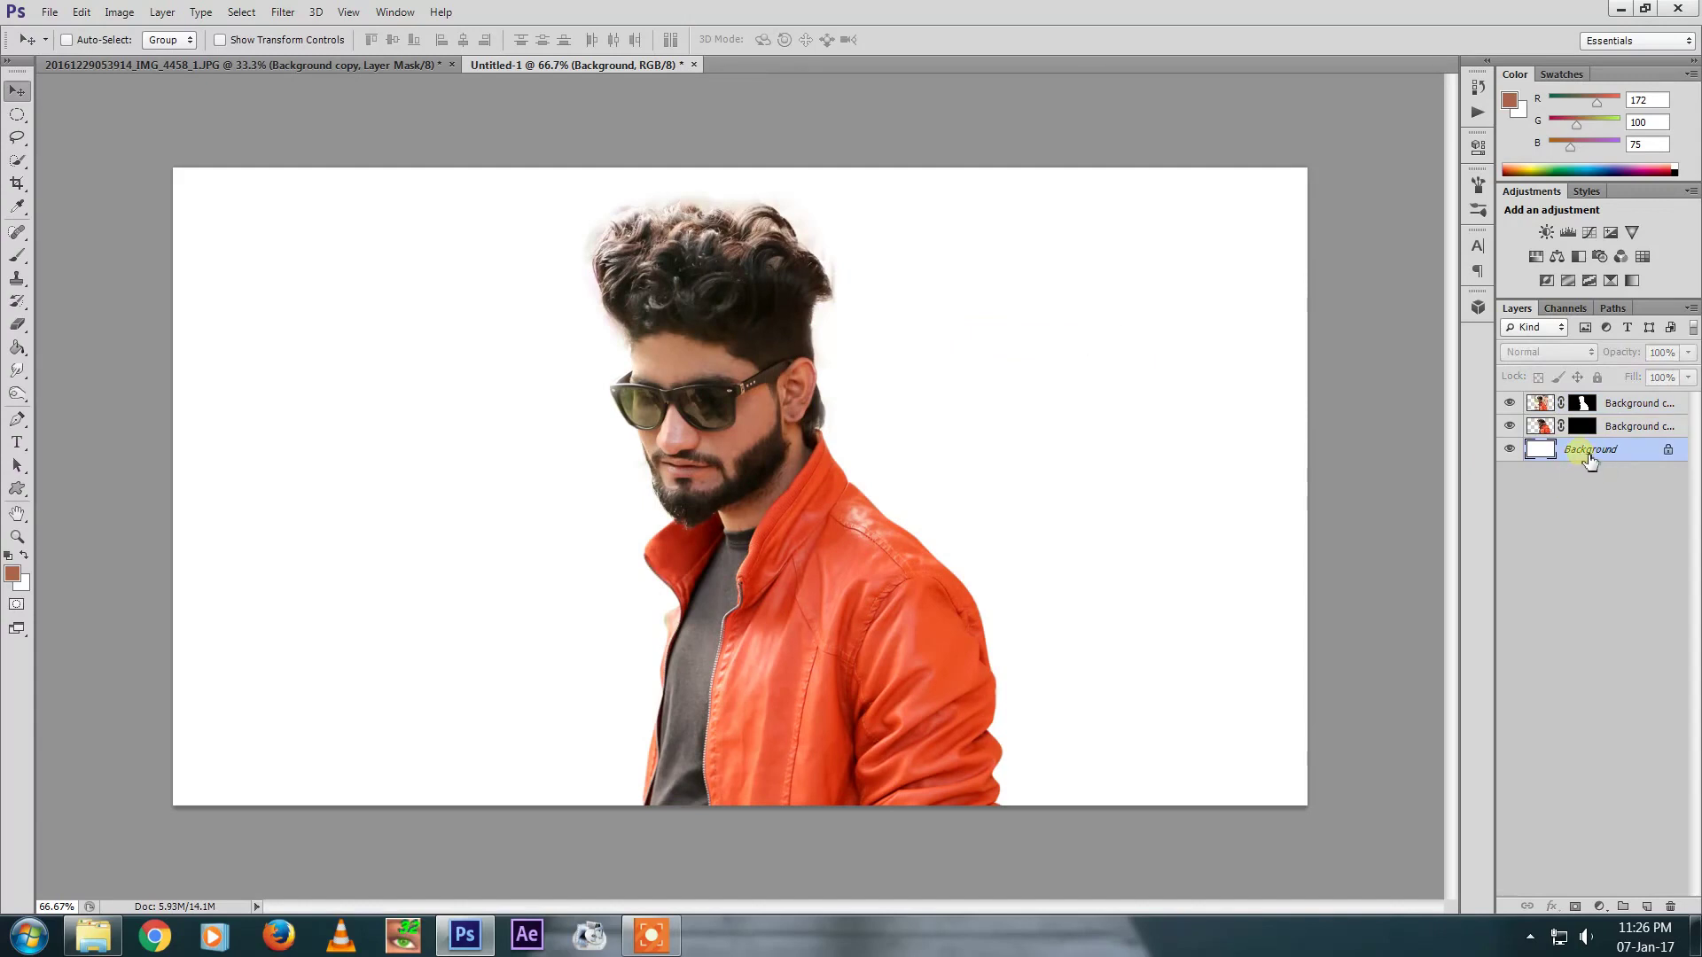
pyautogui.rightClick(1178, 439)
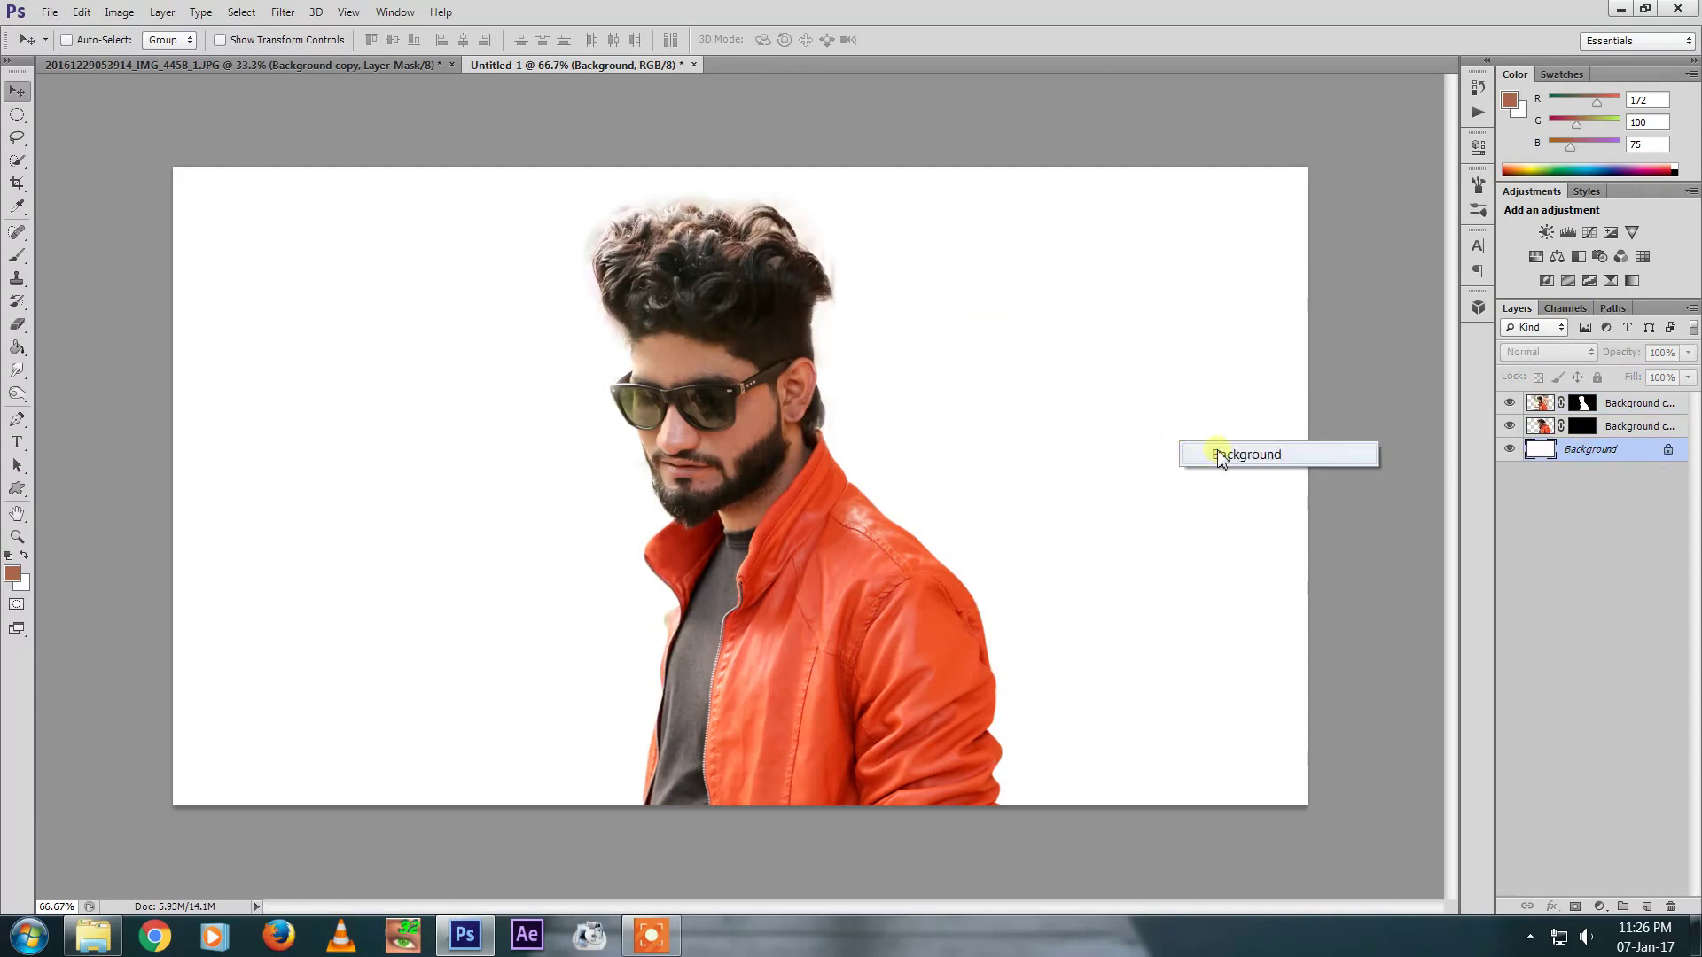
pyautogui.click(1218, 455)
pyautogui.rightClick(1572, 466)
pyautogui.click(1609, 462)
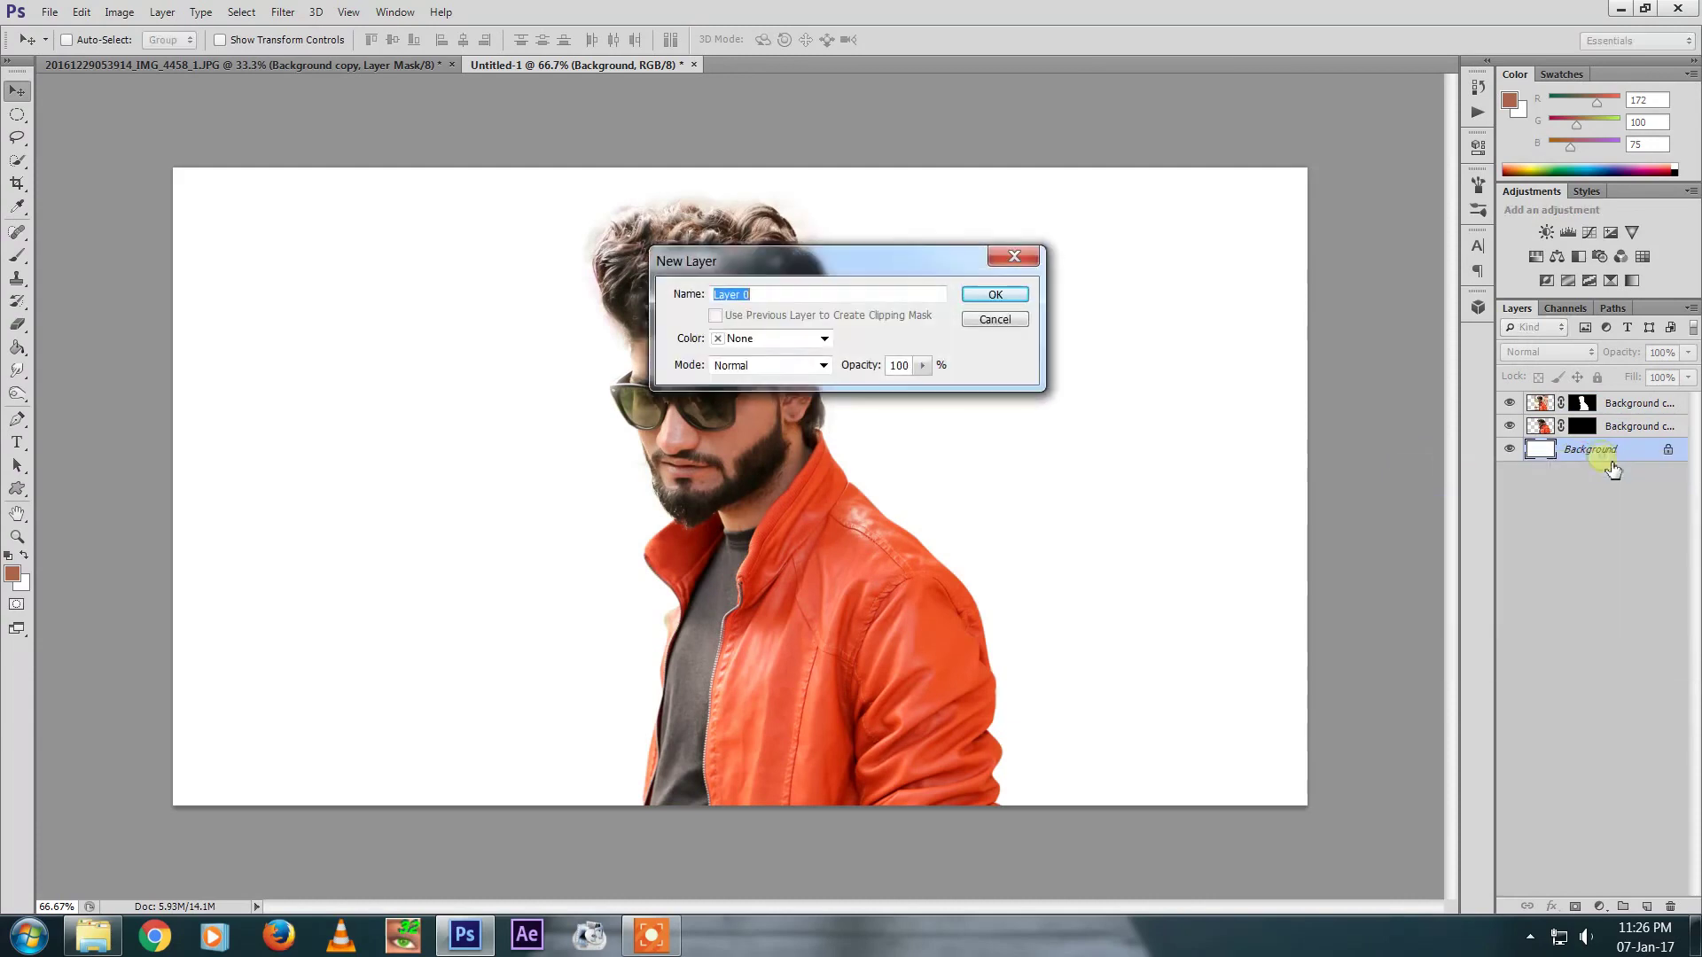
pyautogui.press('Escape')
pyautogui.click(1582, 427)
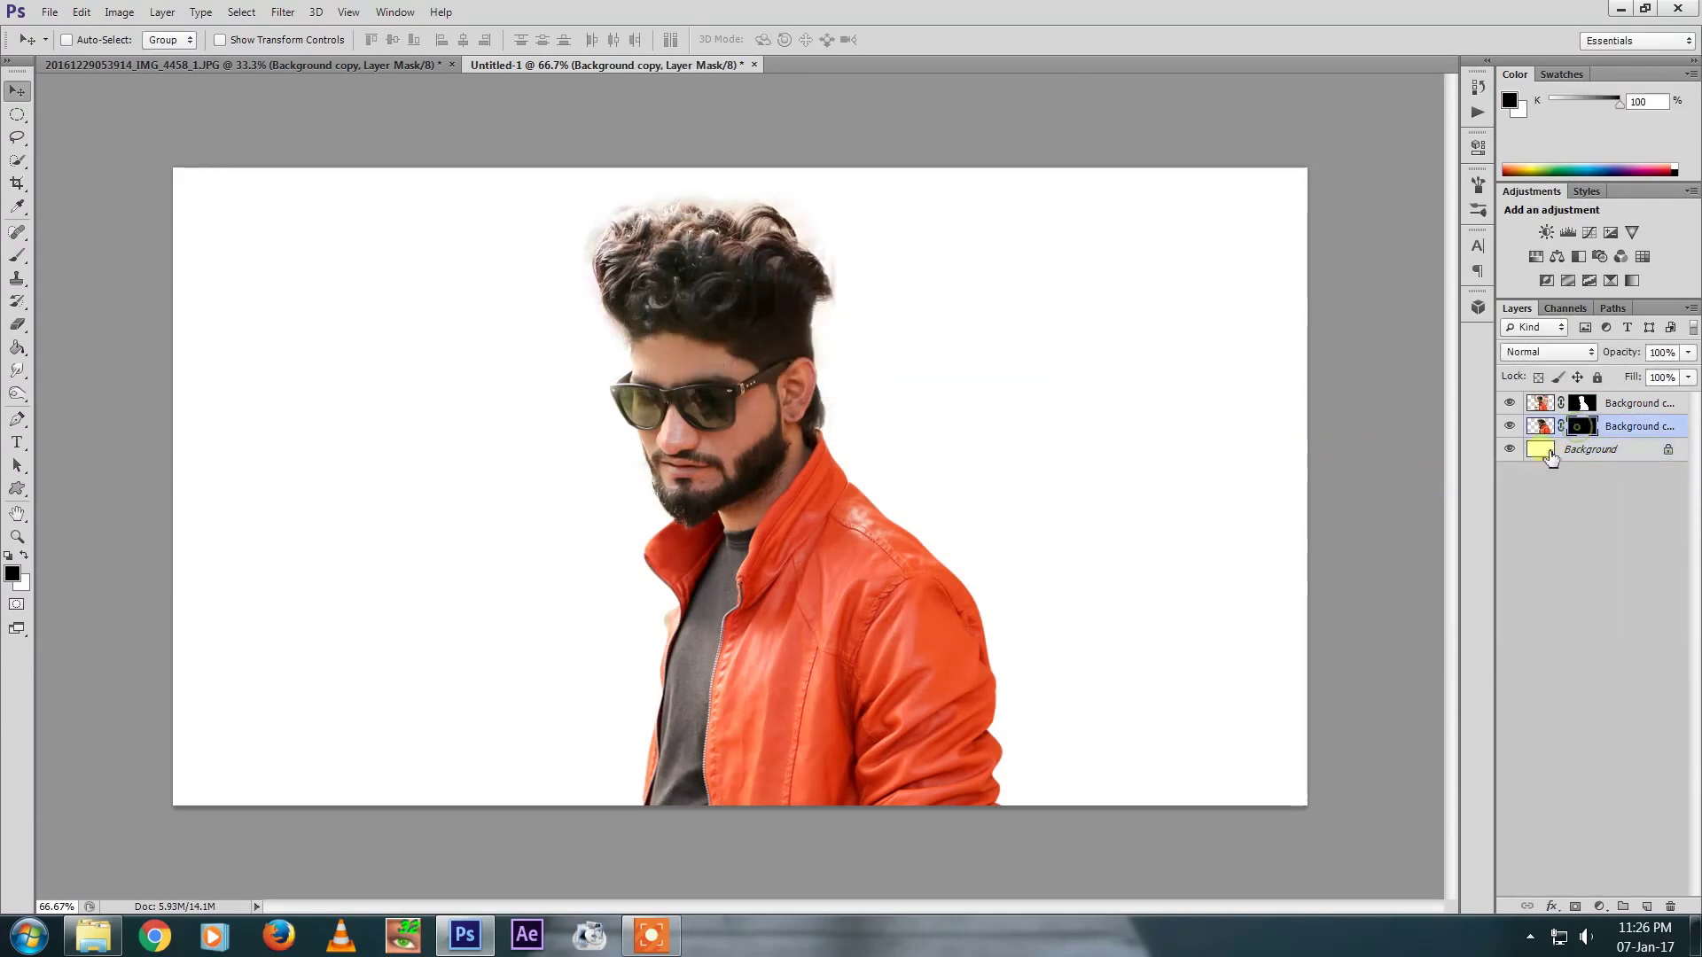
# Choose the 1024 smoke brush, shrink it, set white as colour, and undo a trial stroke
pyautogui.click(17, 257)
pyautogui.rightClick(898, 391)
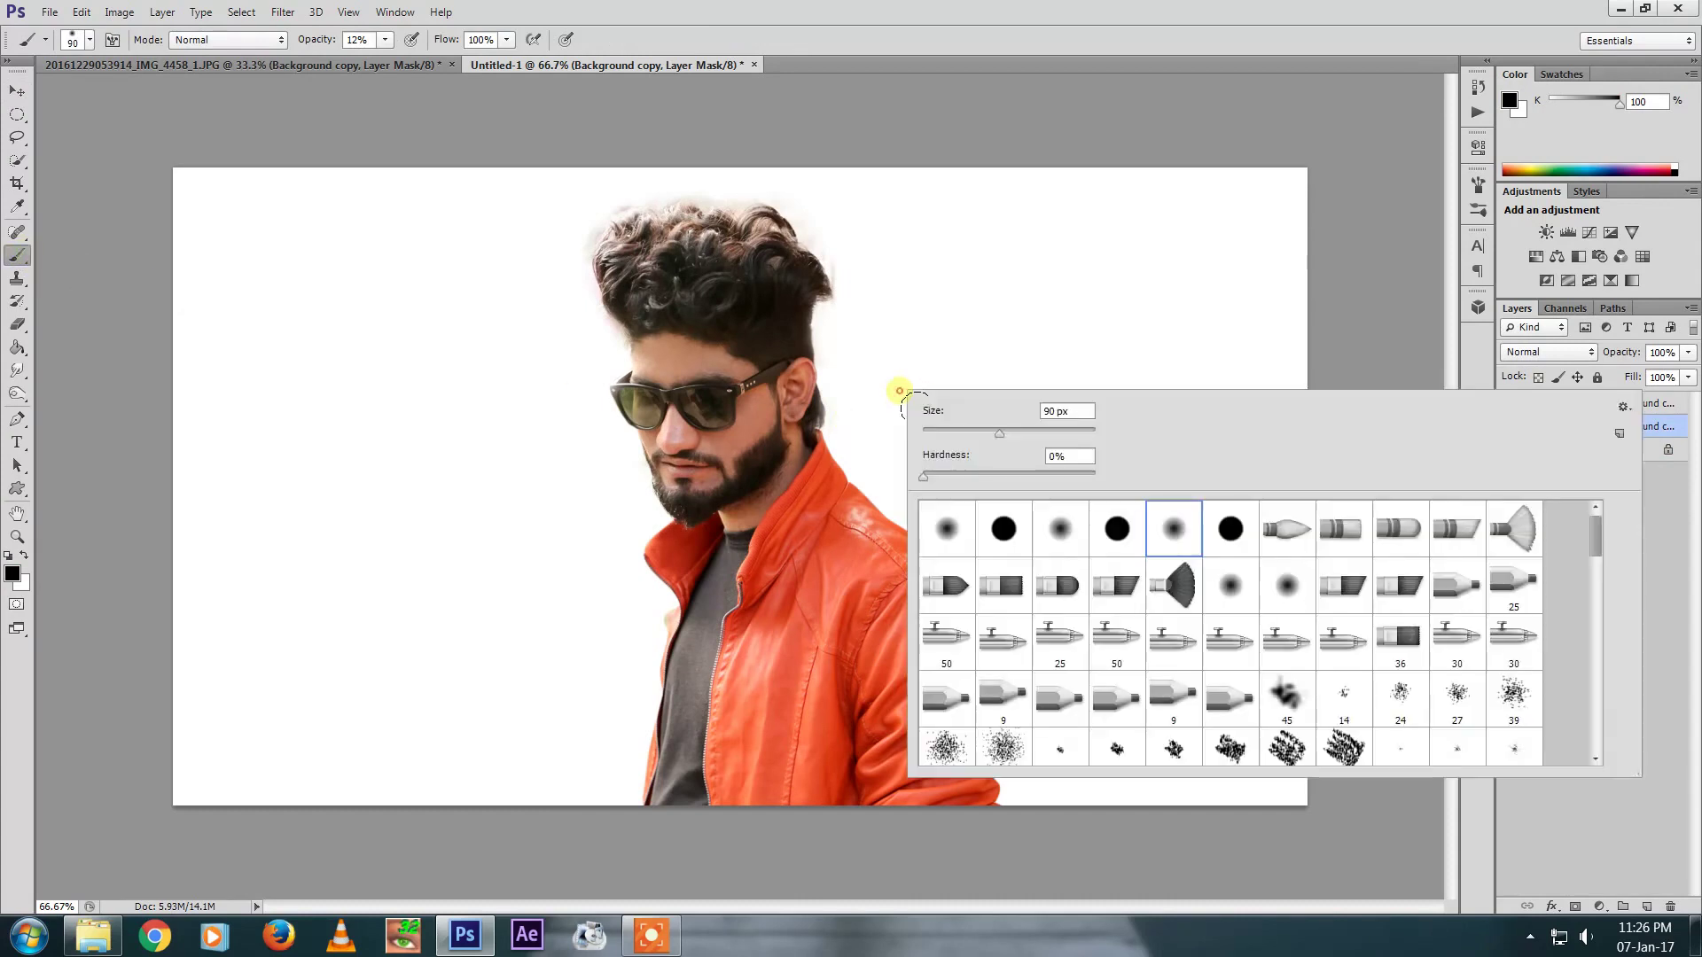
pyautogui.moveTo(1592, 542); pyautogui.dragTo(1608, 658)
pyautogui.click(1532, 656)
pyautogui.click(1203, 366)
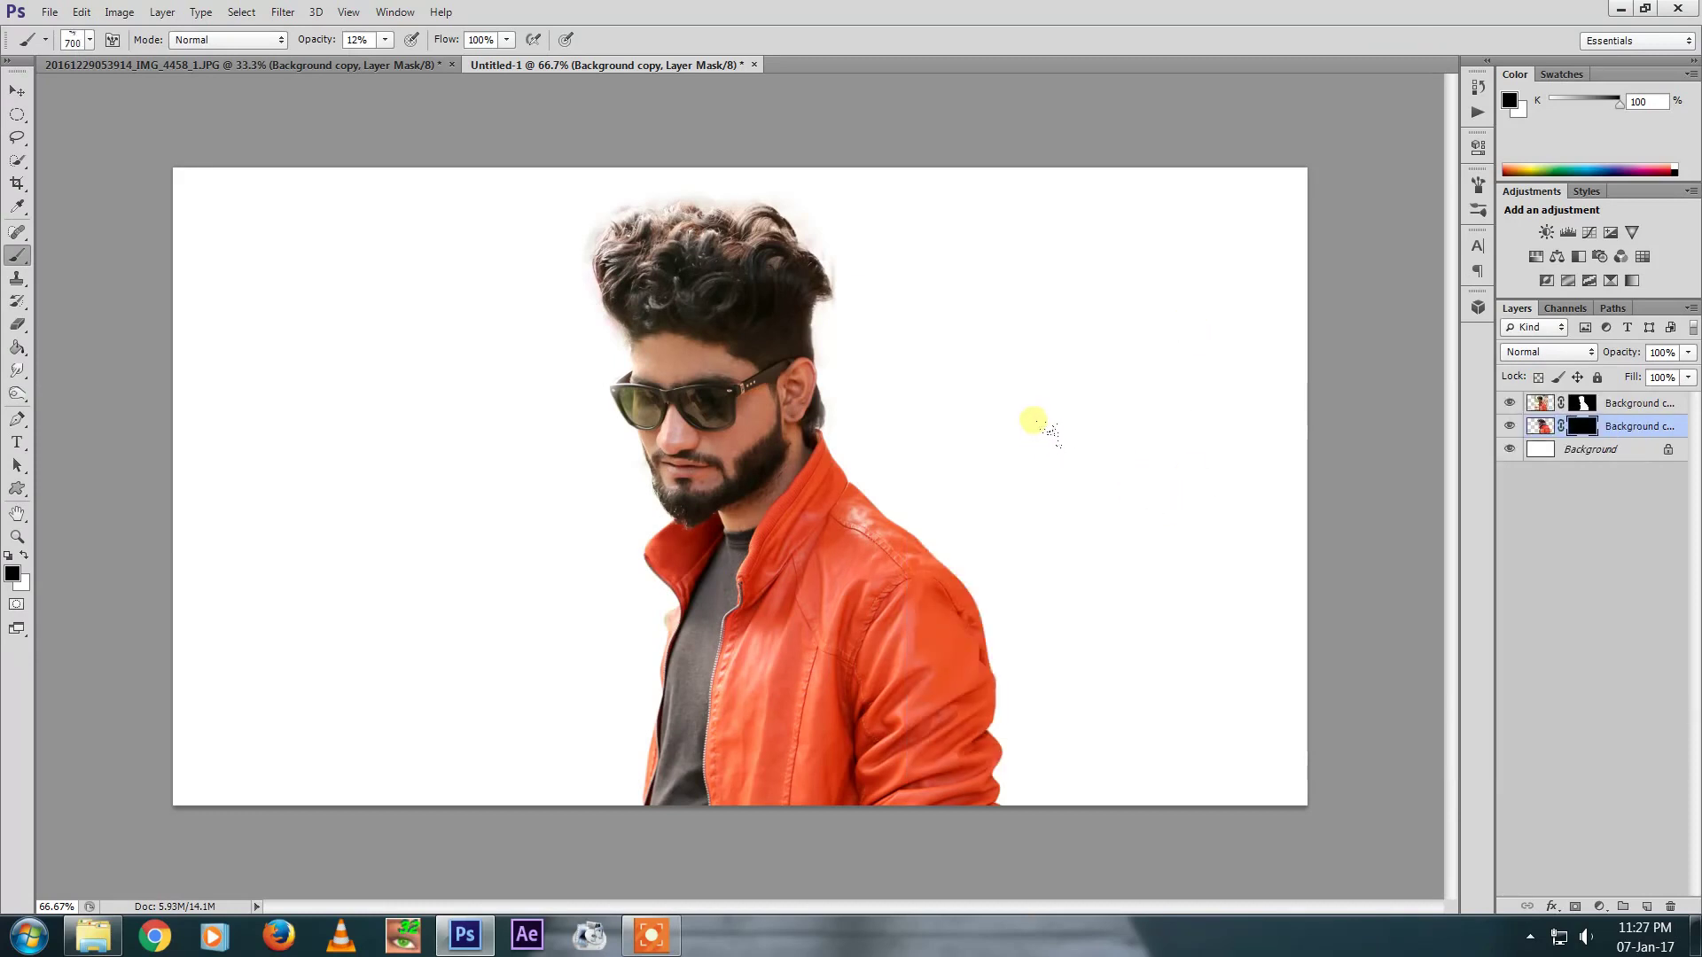
pyautogui.press('[')
pyautogui.press('[')
pyautogui.press('[')
pyautogui.click(22, 556)
pyautogui.moveTo(942, 304); pyautogui.dragTo(901, 334)
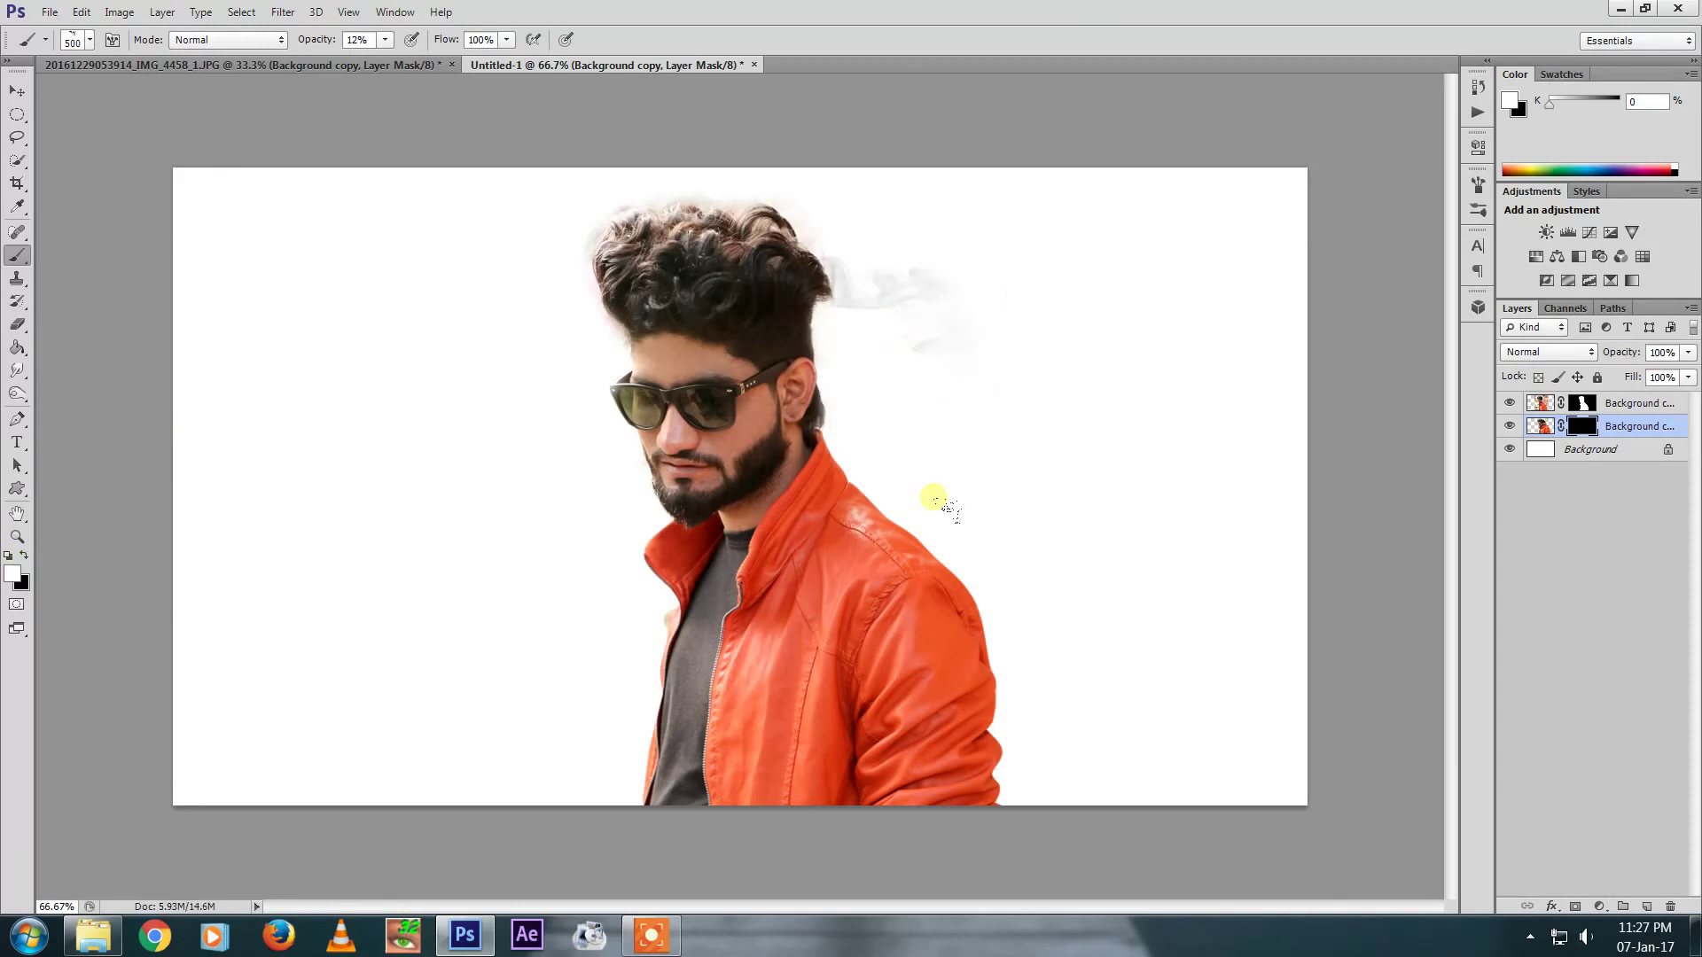
pyautogui.hotkey('ctrl', 'z')
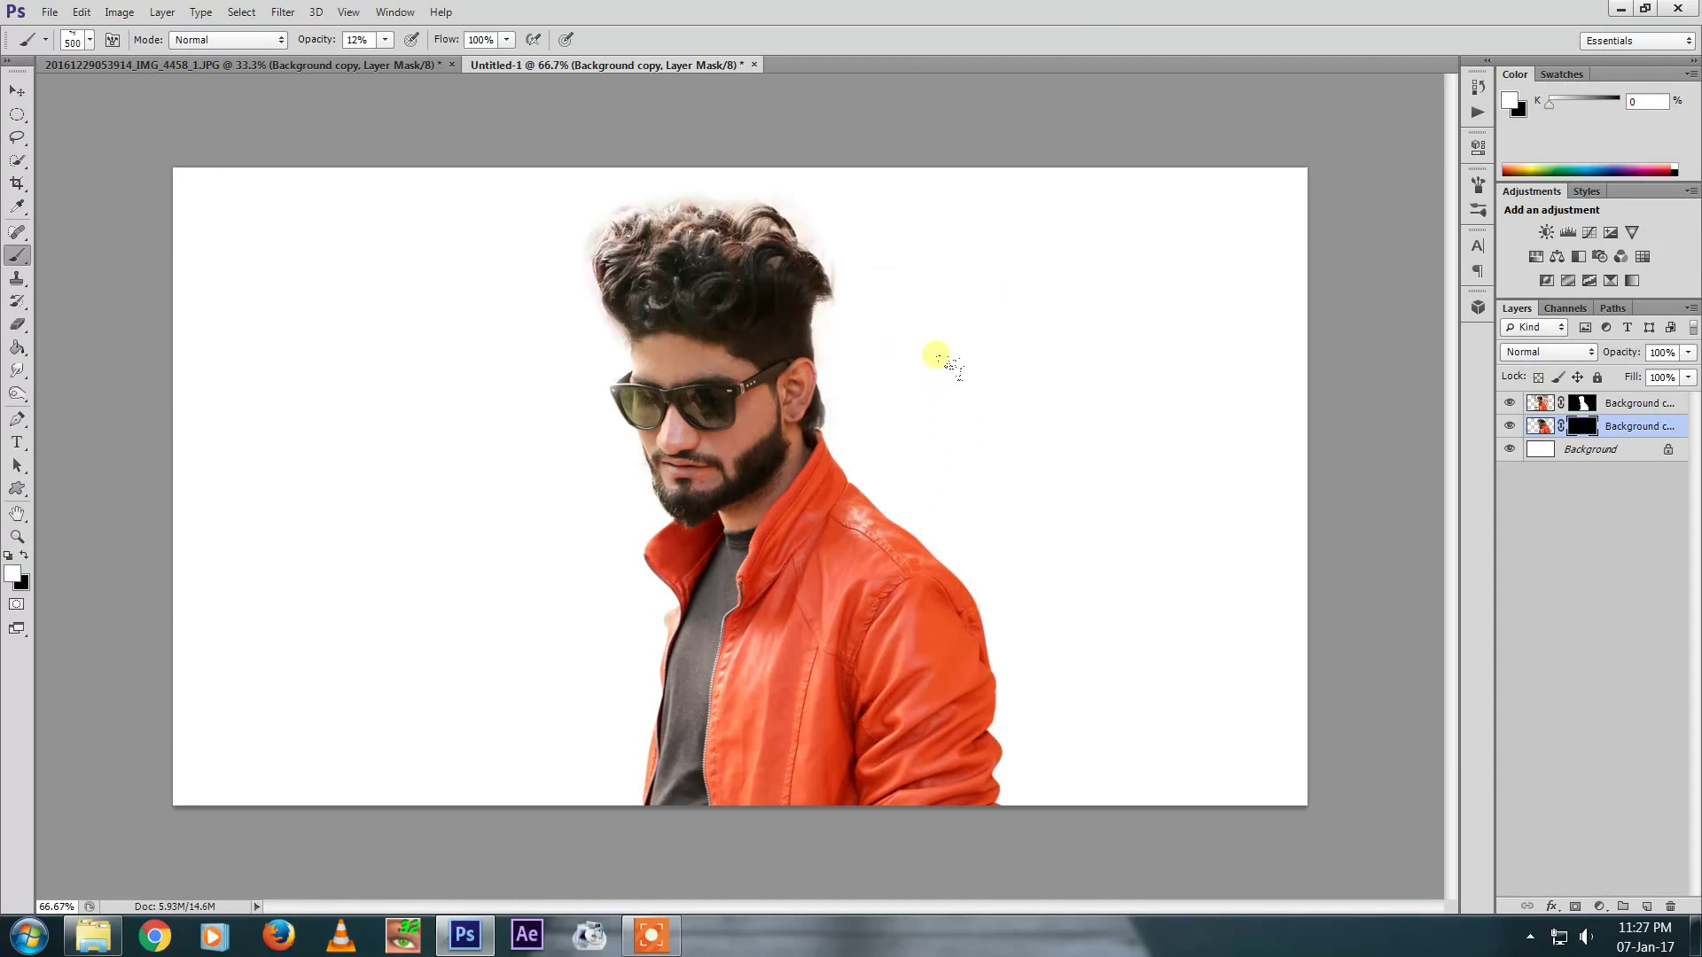
# Give the Eraser the 683 smoke brush tip
pyautogui.press('e')
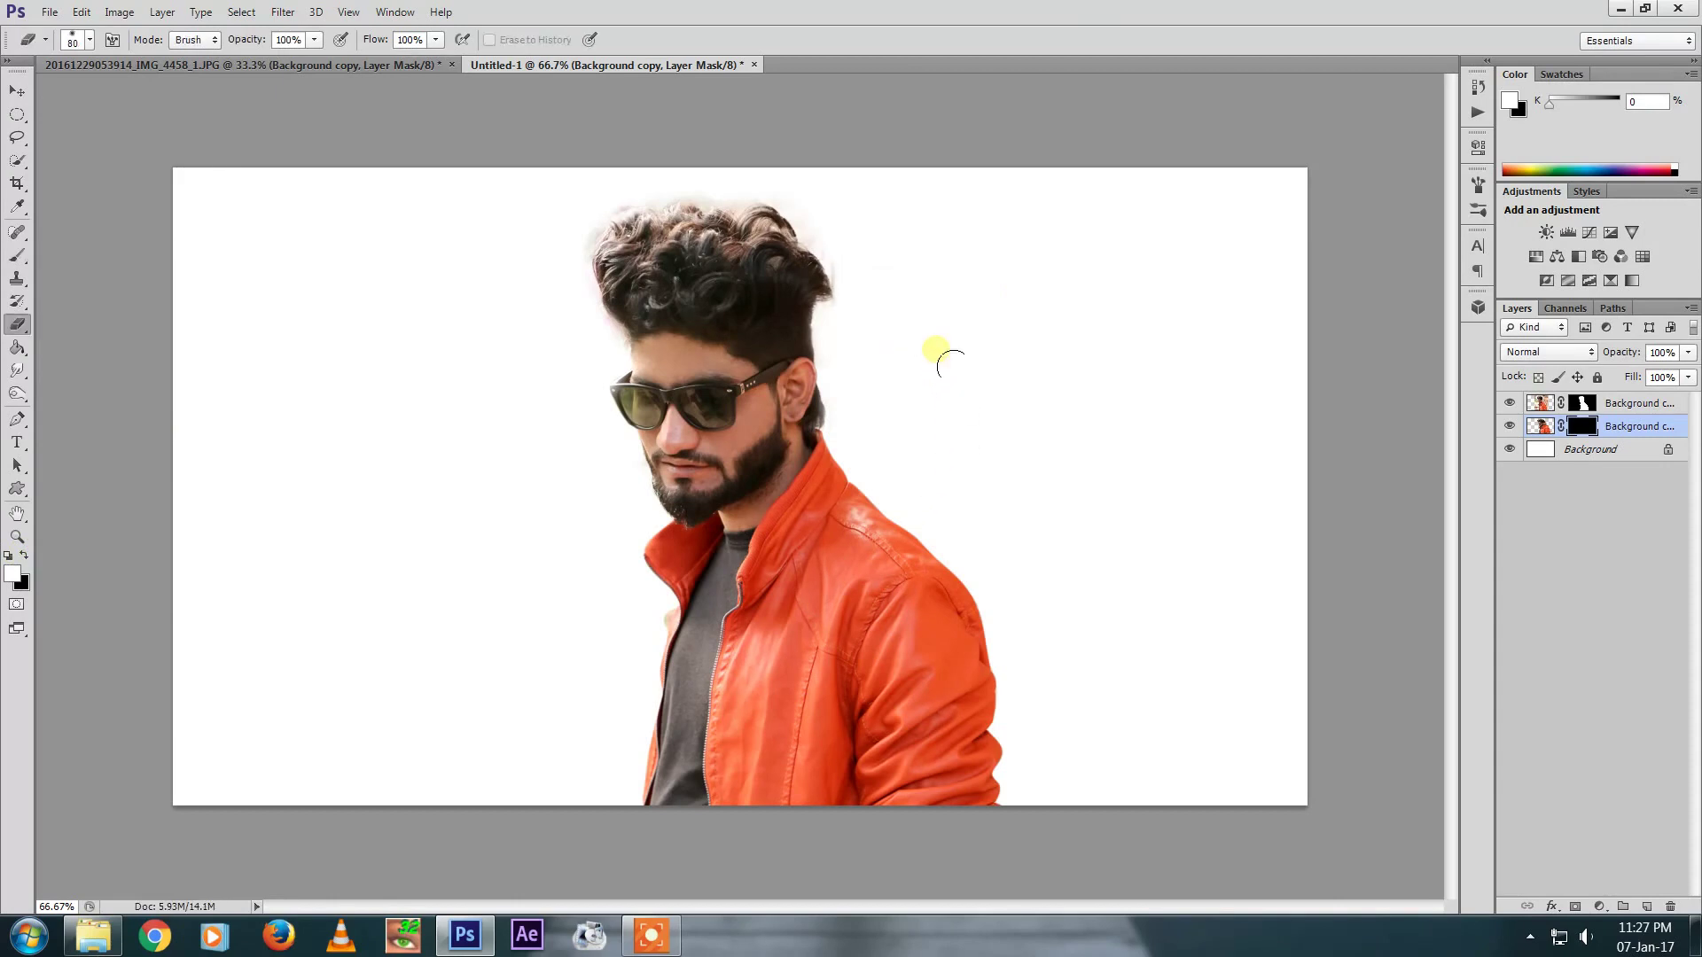
pyautogui.rightClick(937, 351)
pyautogui.moveTo(1635, 517)
pyautogui.mouseDown()
pyautogui.moveTo(1659, 633)
pyautogui.moveTo(1659, 596)
pyautogui.mouseUp()
pyautogui.click(1517, 557)
pyautogui.click(925, 327)
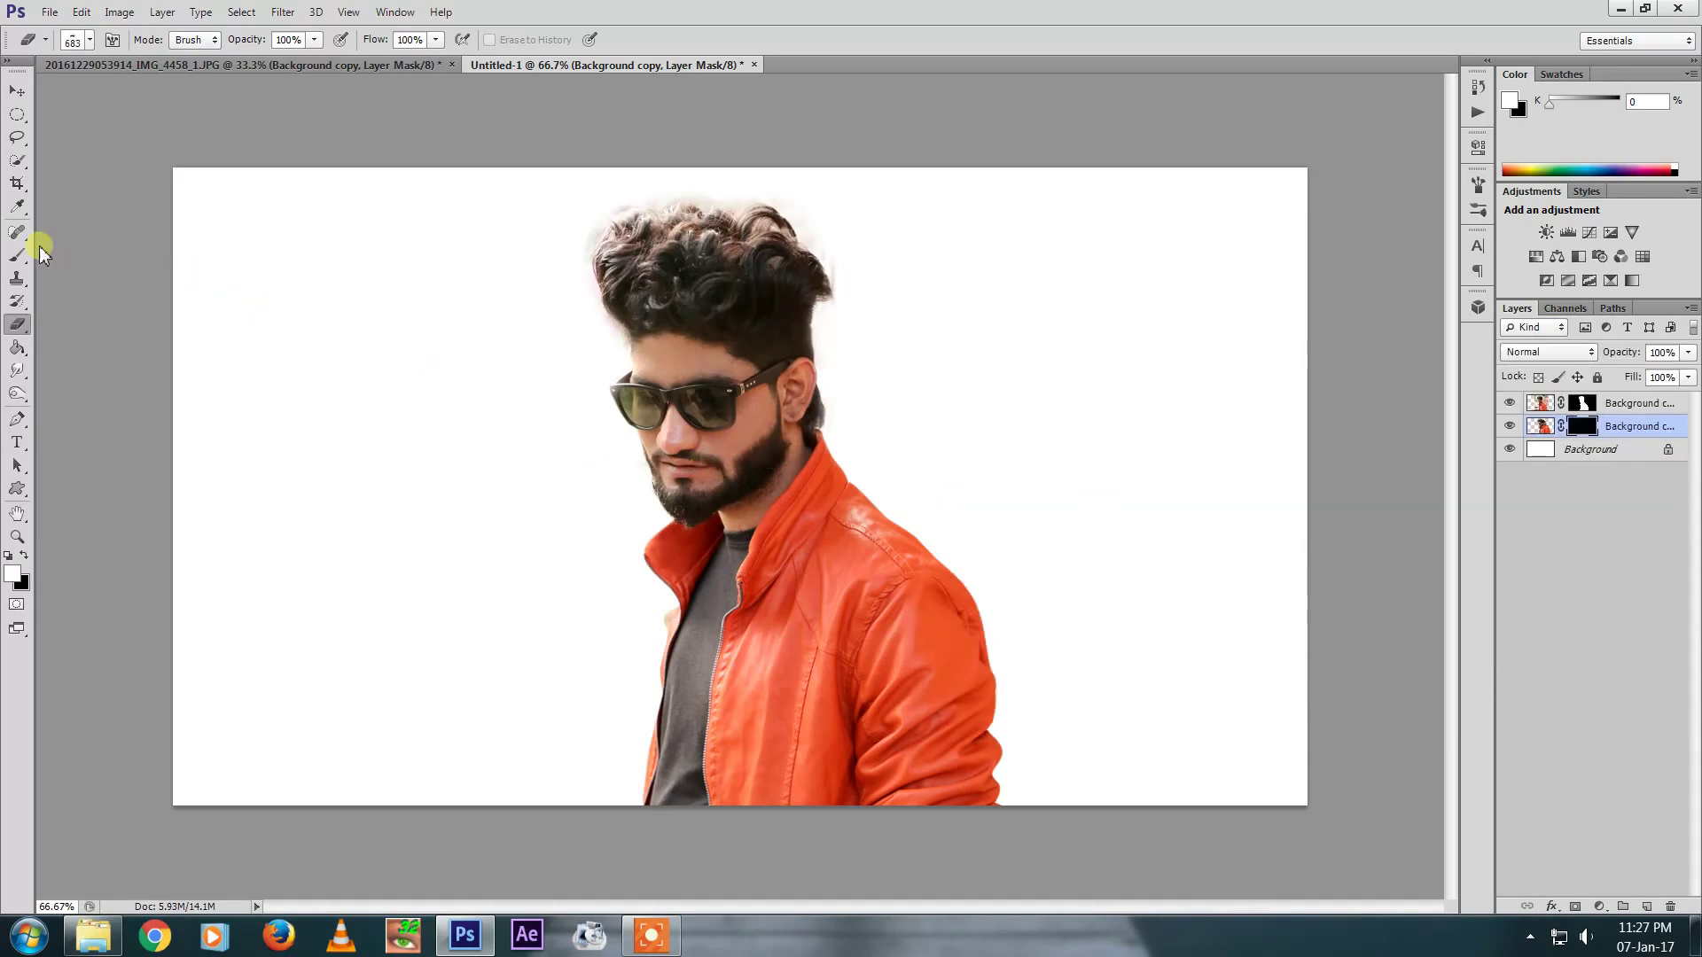
# Swap to black, test a smoke stamp and undo it, then restore white as foreground
pyautogui.press('z')
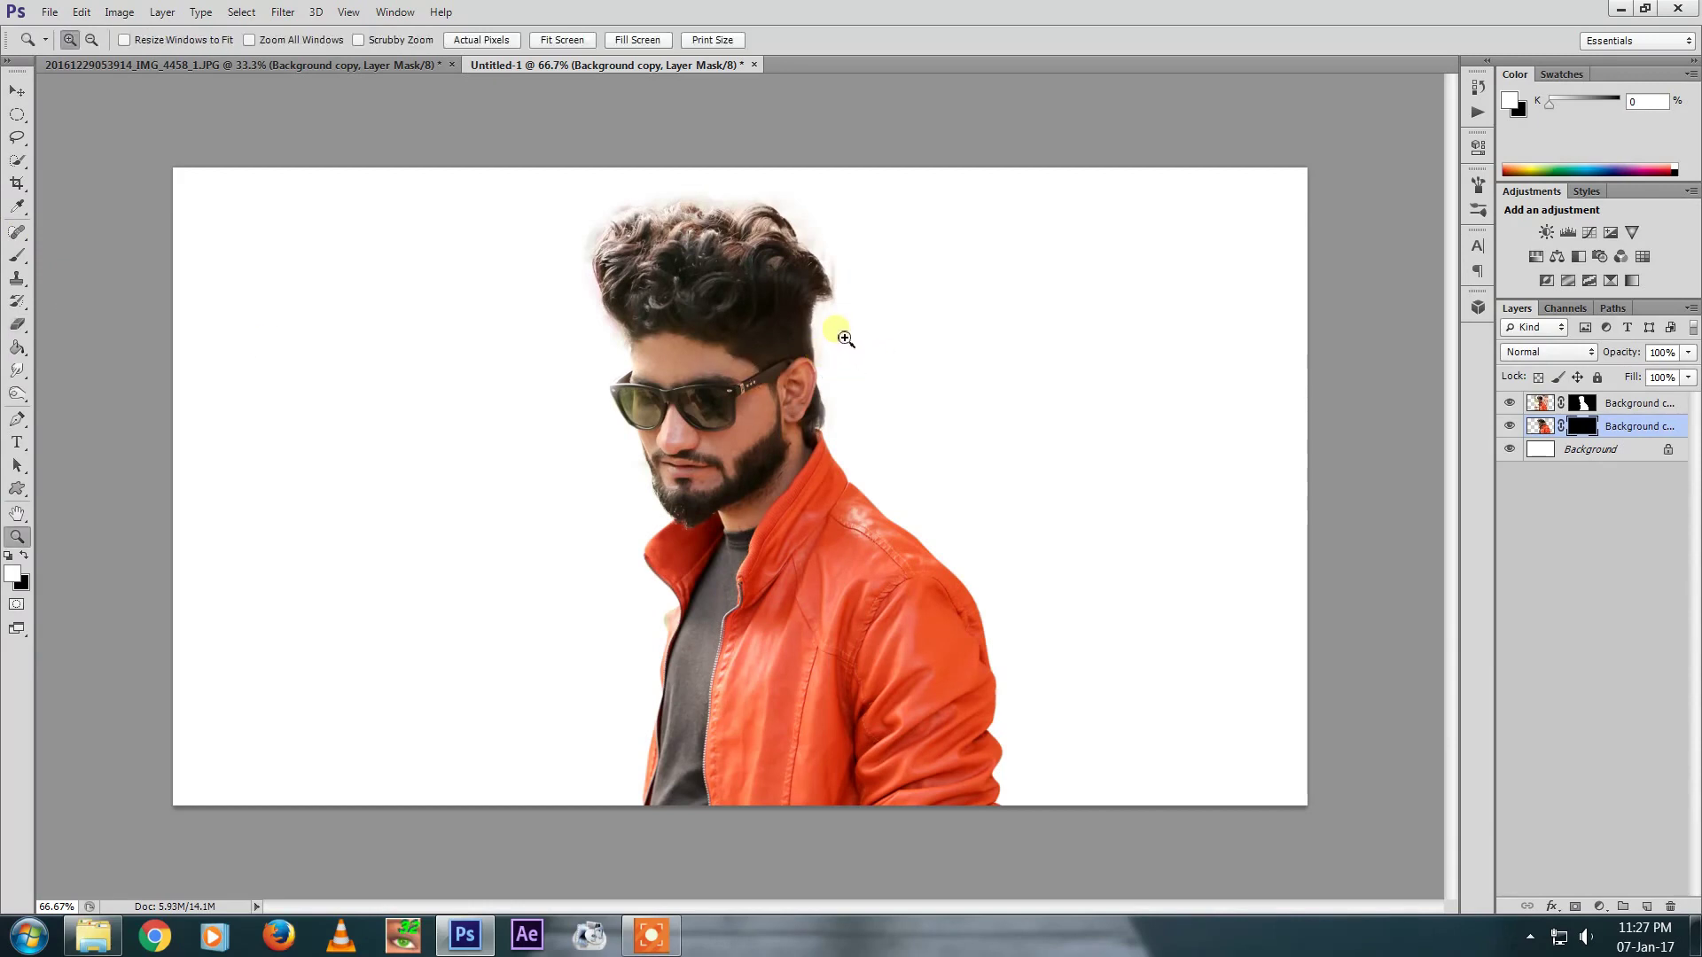
pyautogui.press('e')
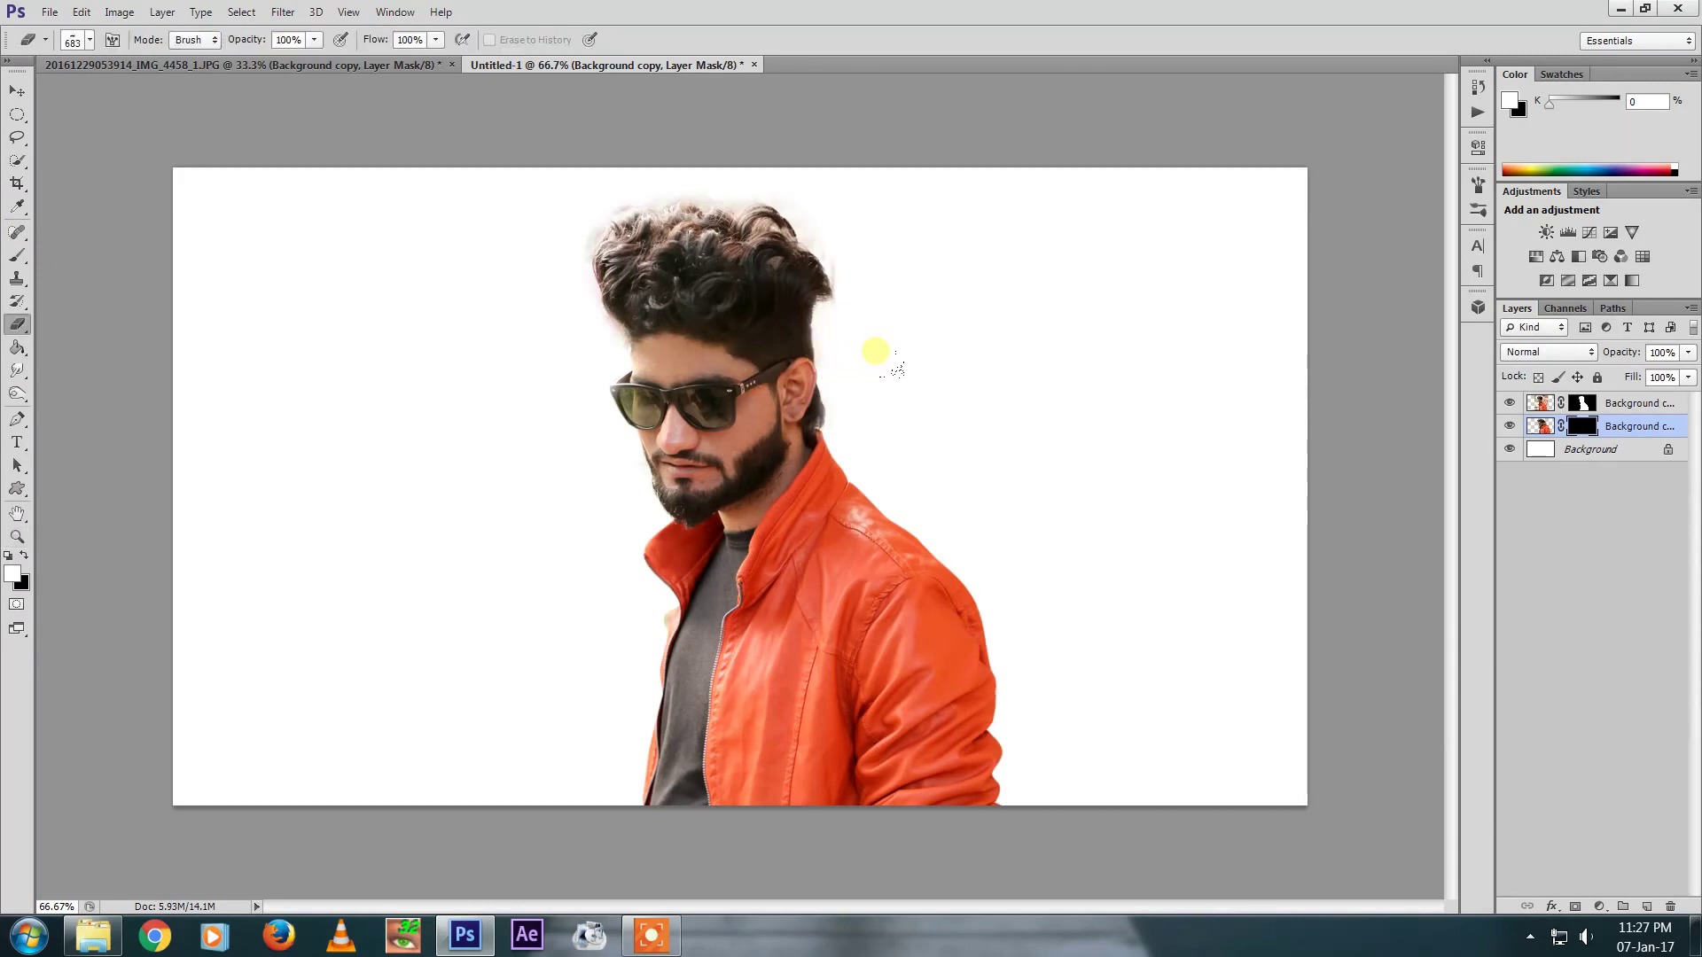
pyautogui.press('x')
pyautogui.click(821, 347)
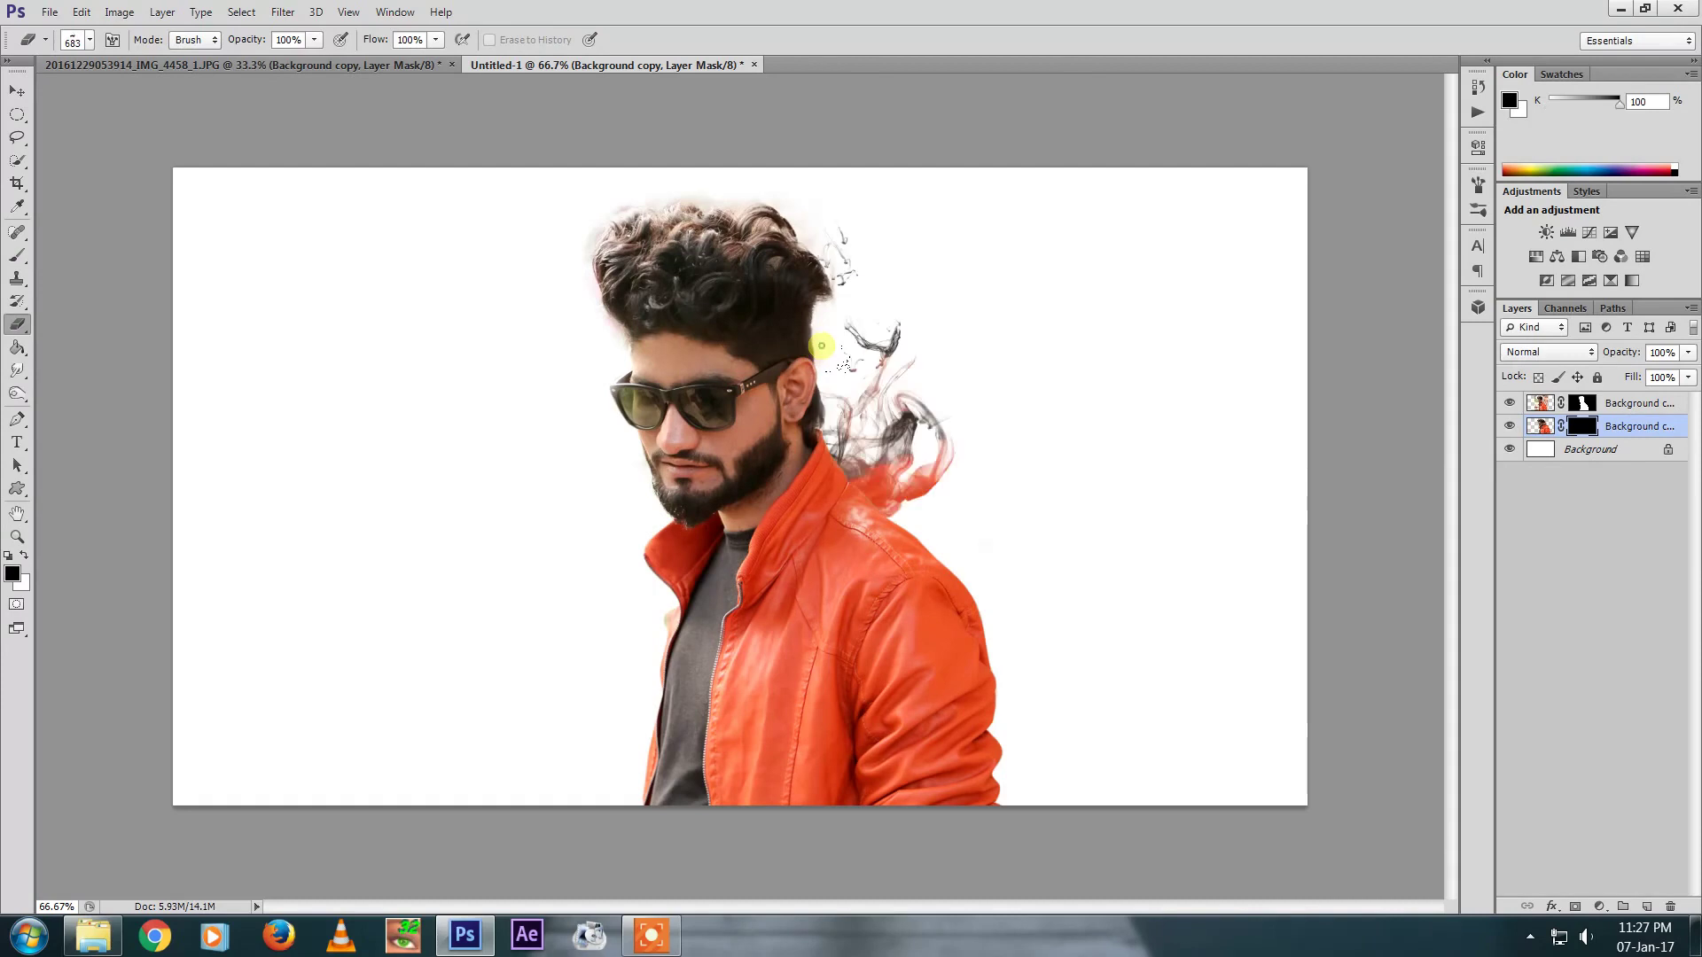
pyautogui.hotkey('ctrl', 'z')
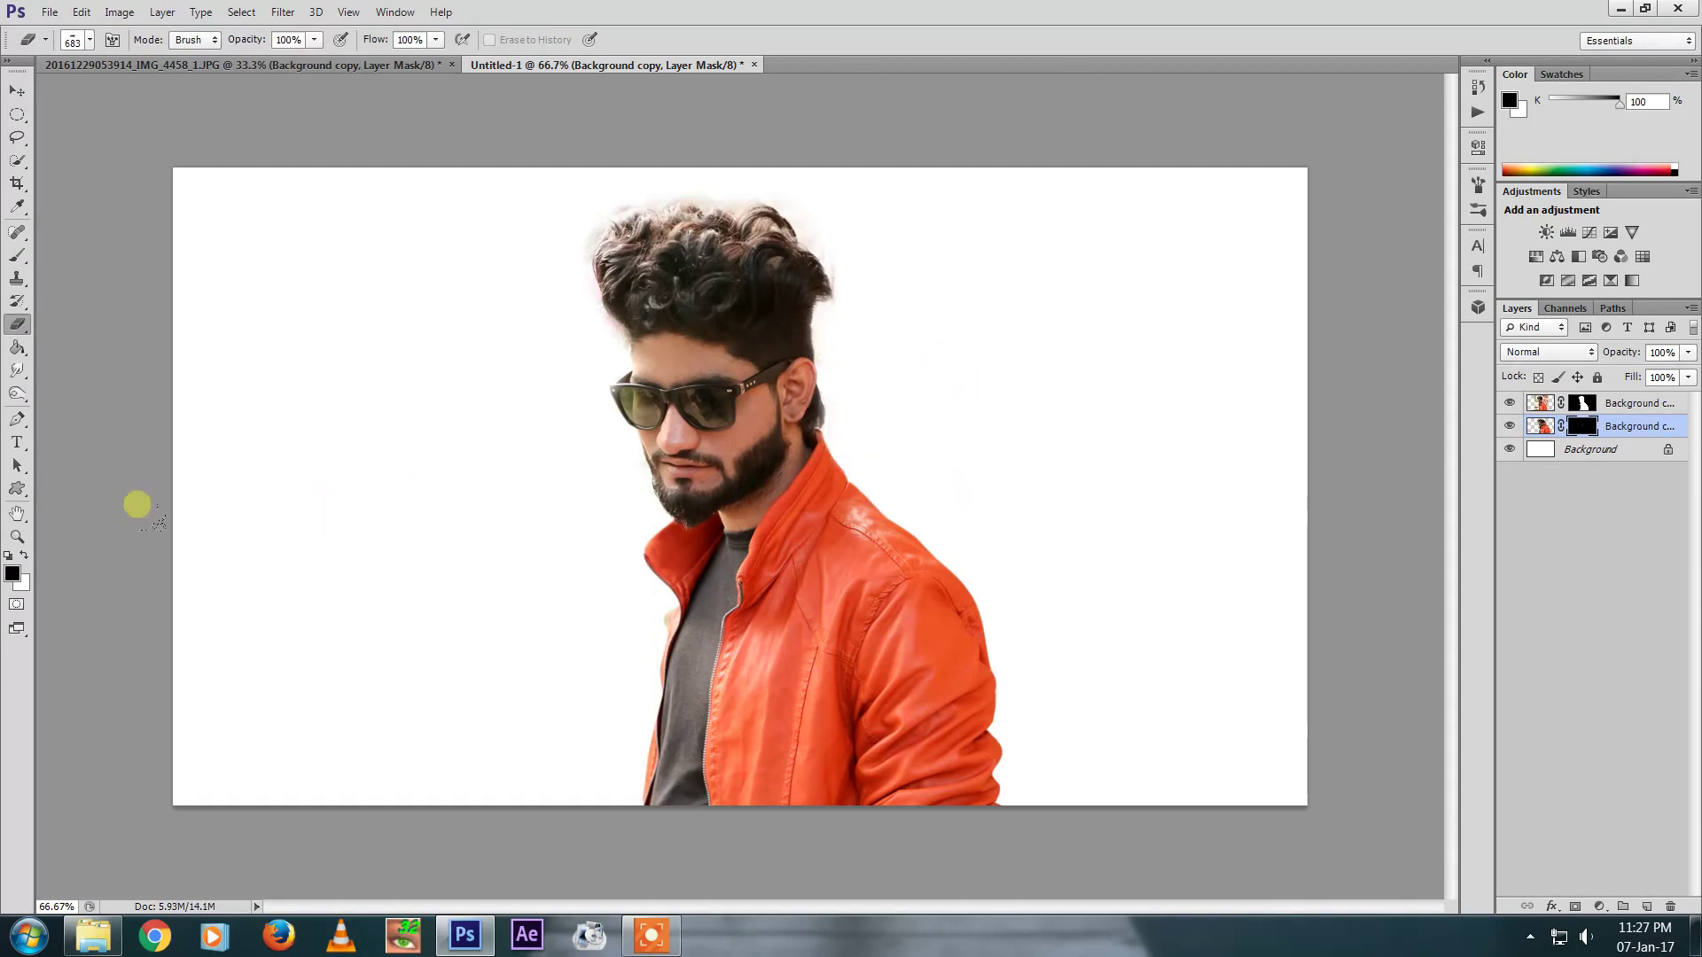
pyautogui.click(95, 321)
pyautogui.click(24, 555)
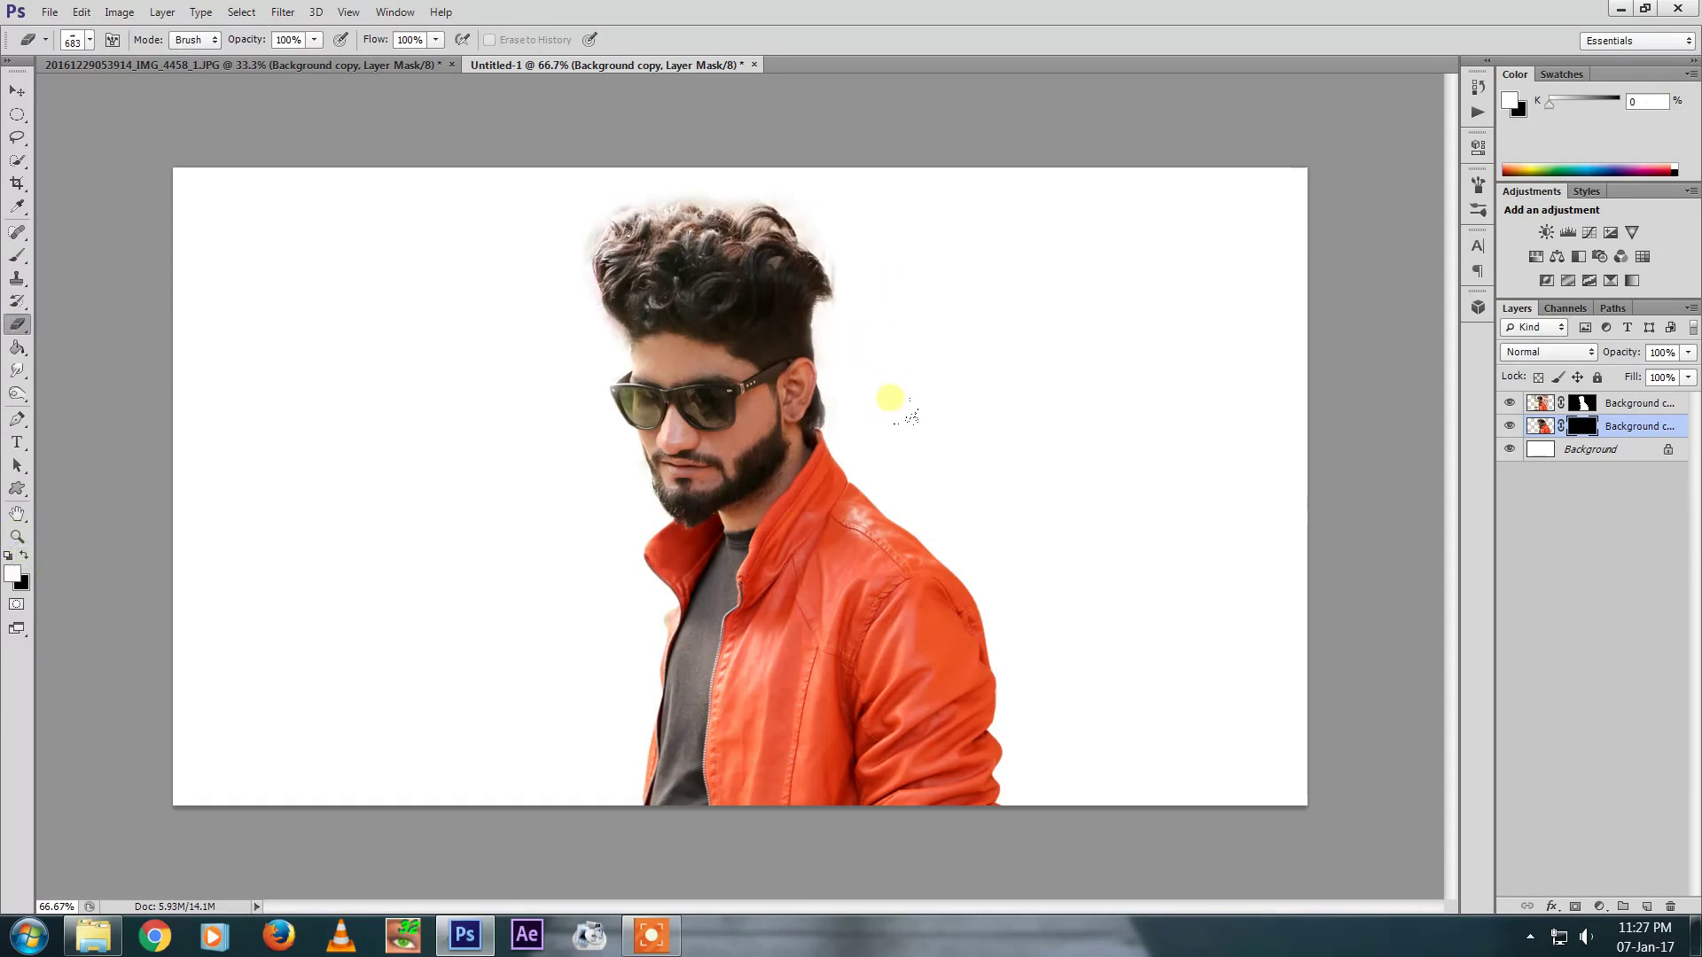
# Set black and stamp smoke into the mask beside the head and around the shoulder
pyautogui.click(22, 556)
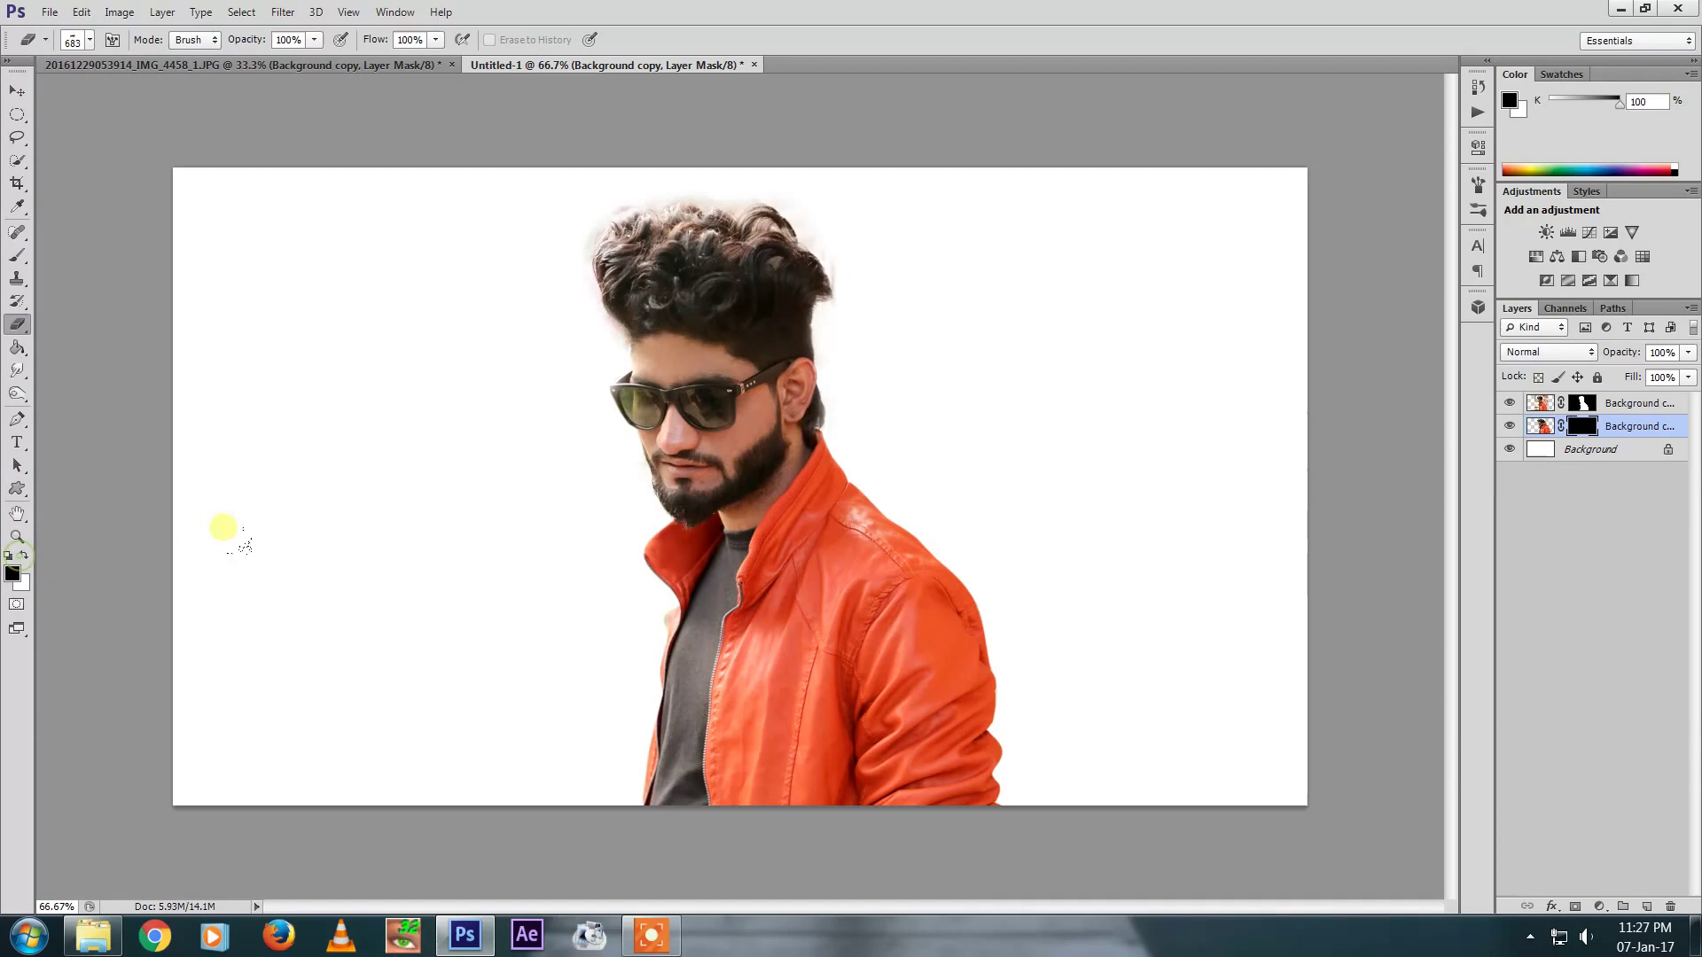
pyautogui.click(896, 373)
pyautogui.click(902, 391)
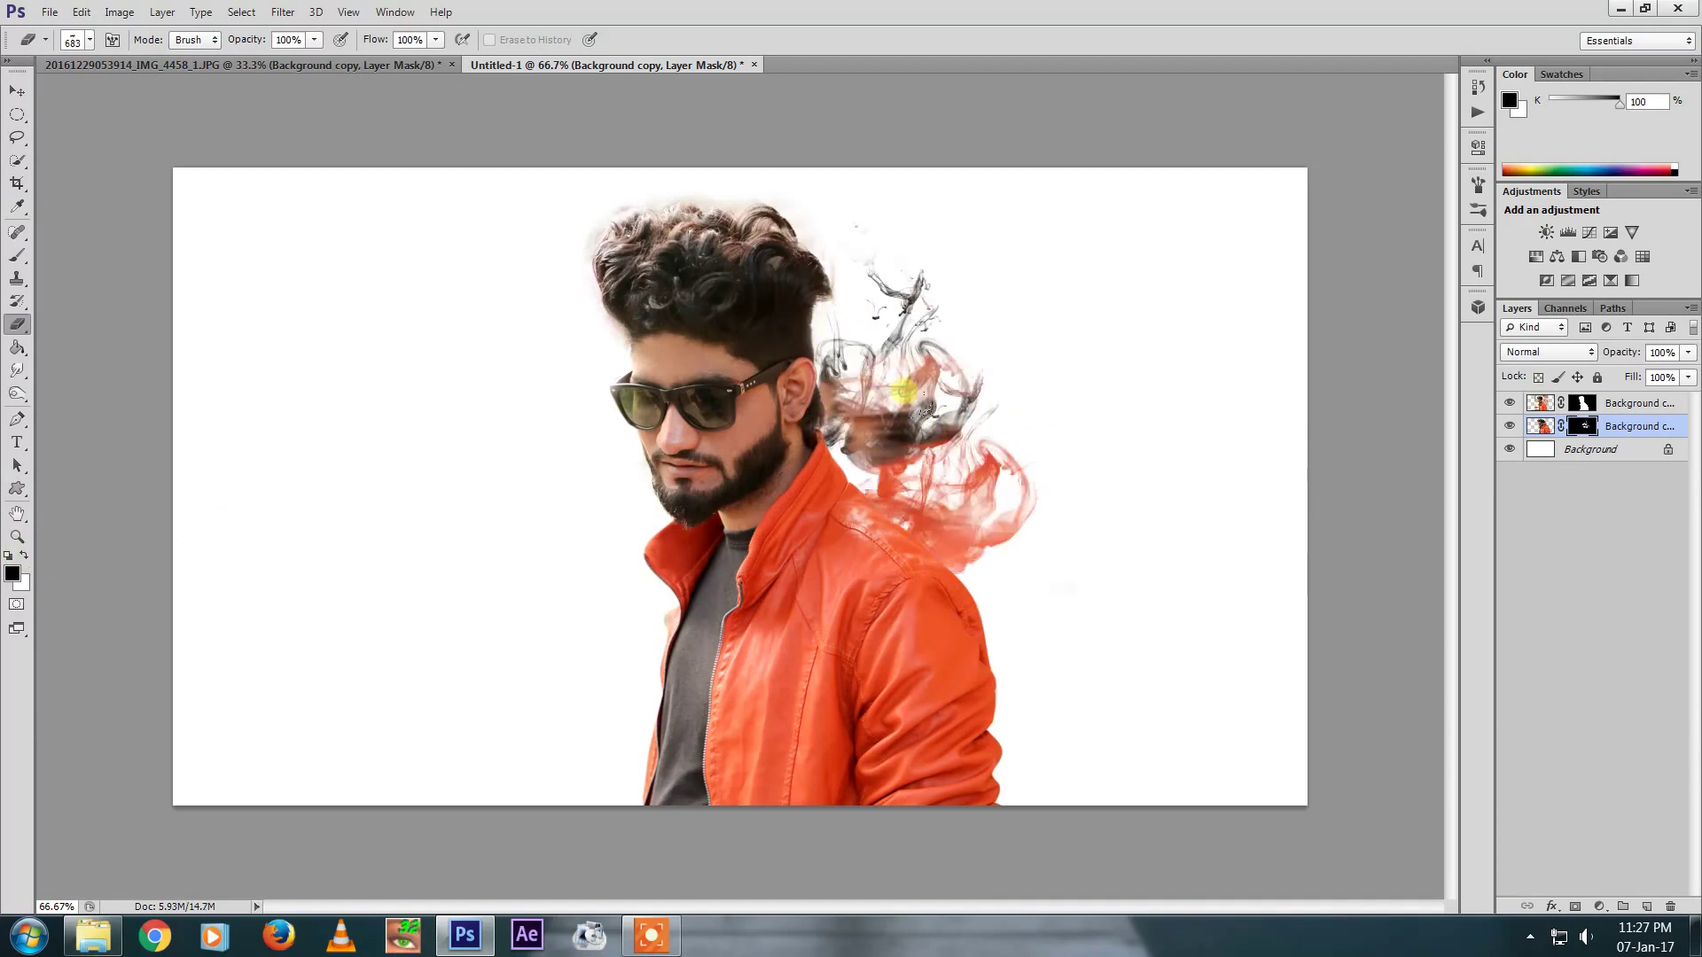
pyautogui.click(1077, 596)
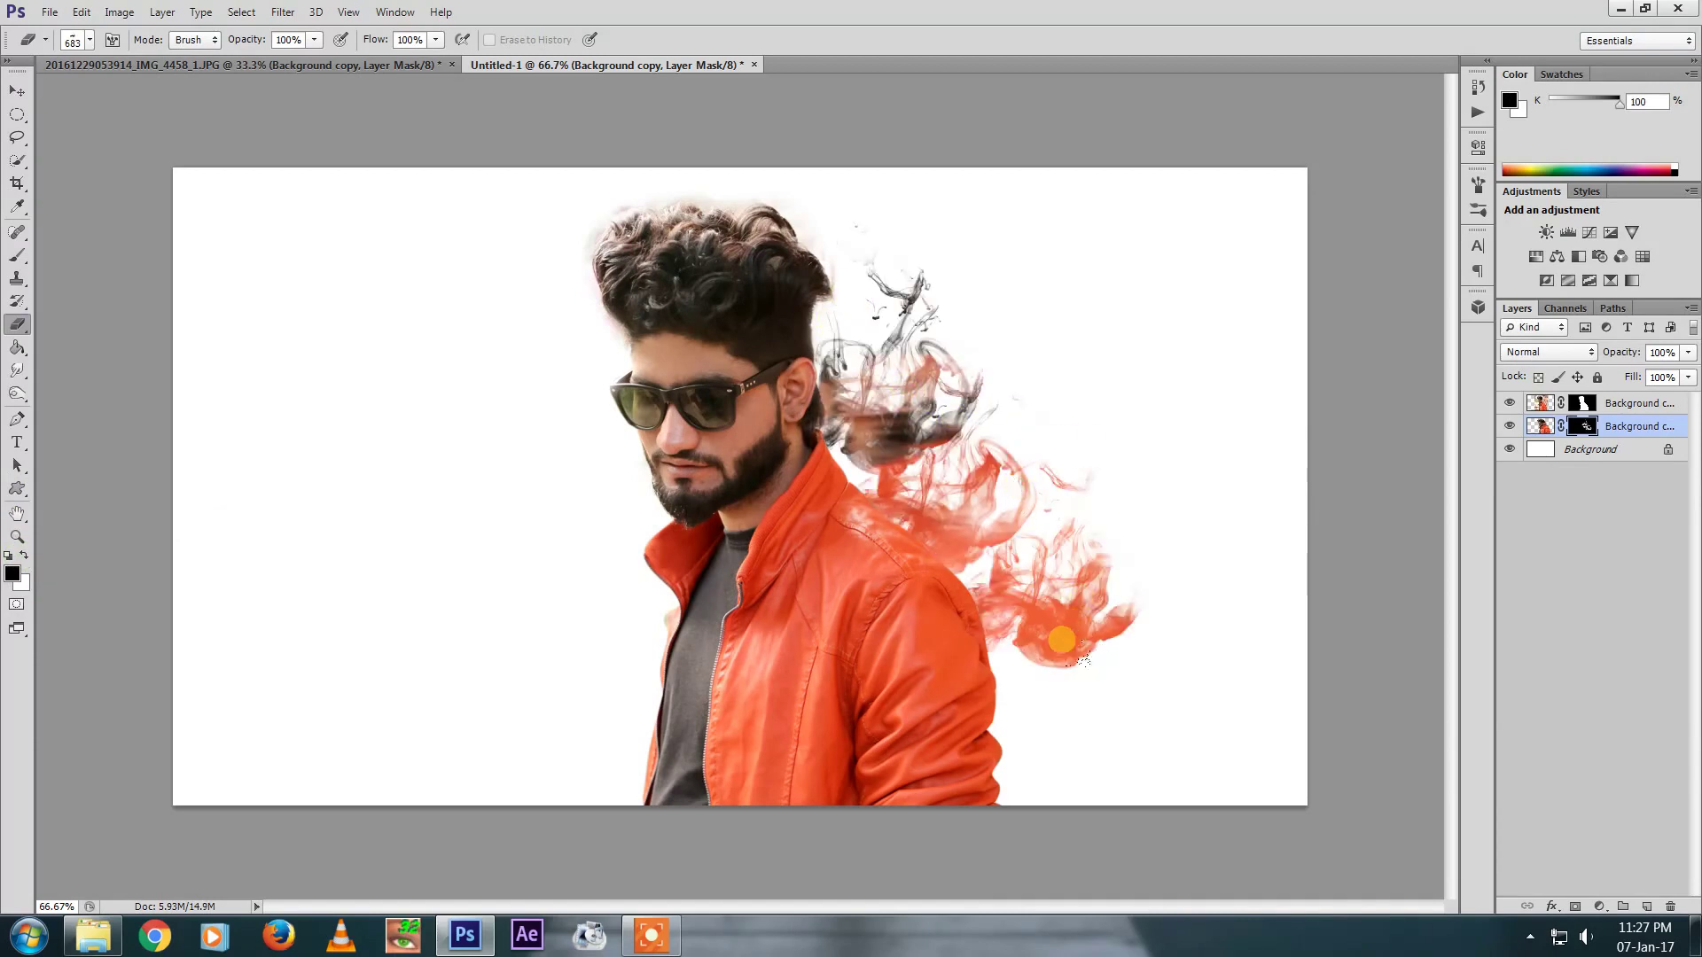
pyautogui.click(1081, 658)
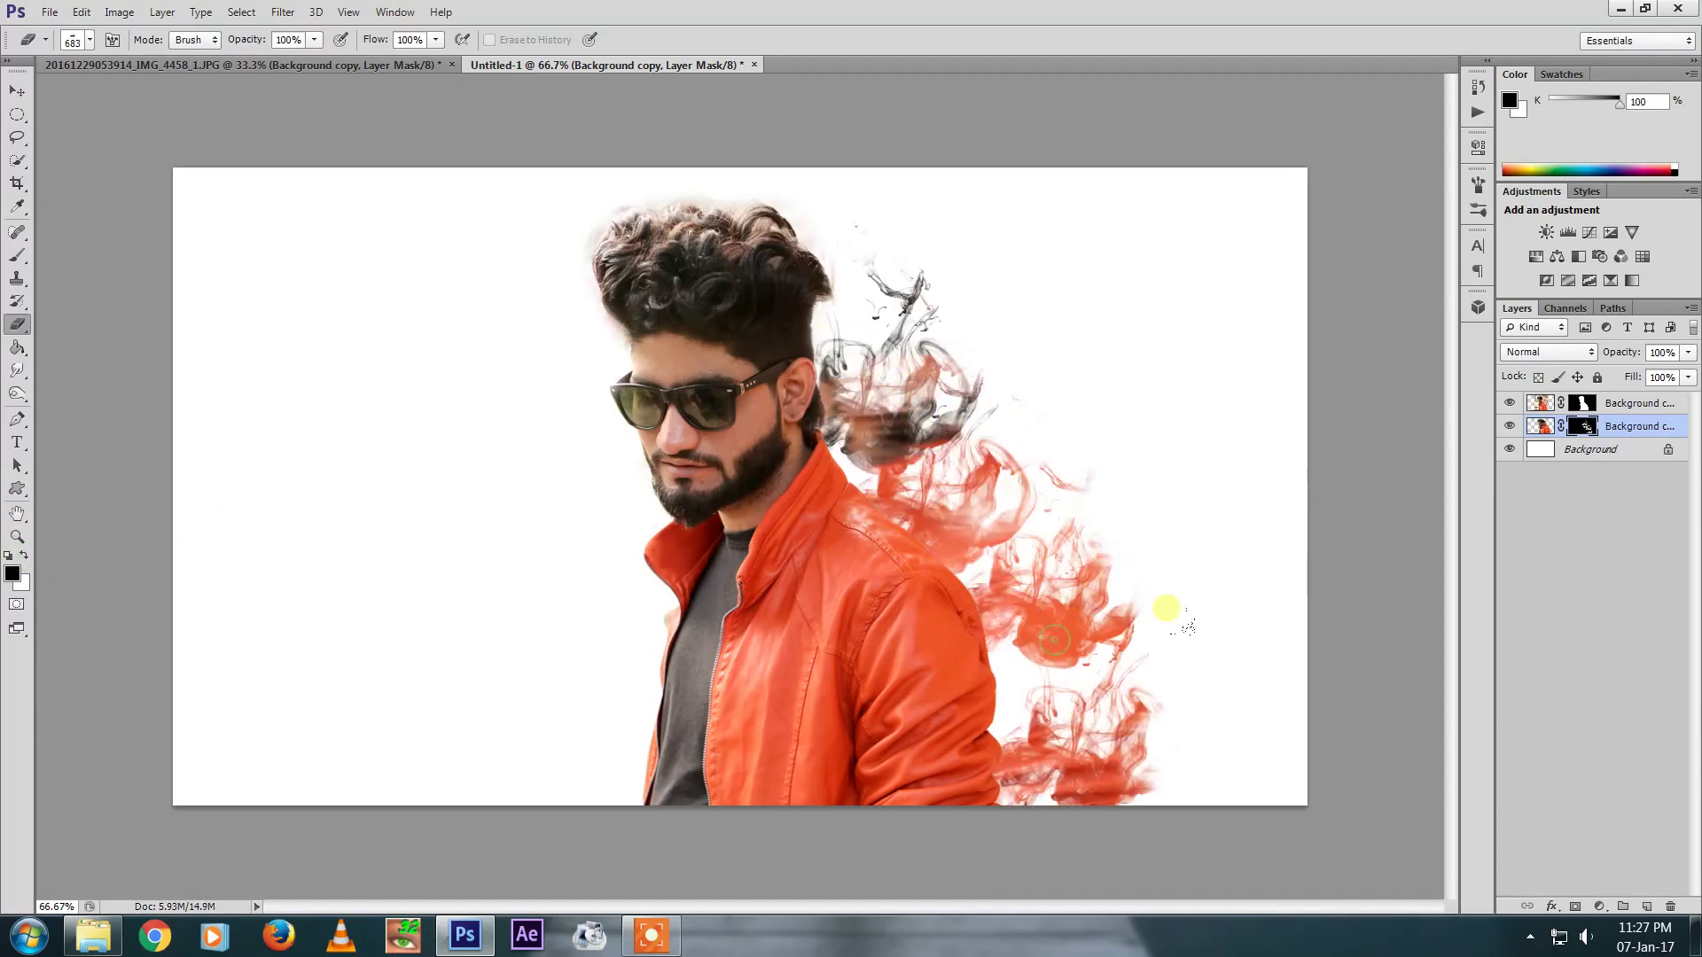
# Rotate the smoke tip to -28° and -51° and stamp smoke beside and along the top of the hair
pyautogui.click(1475, 186)
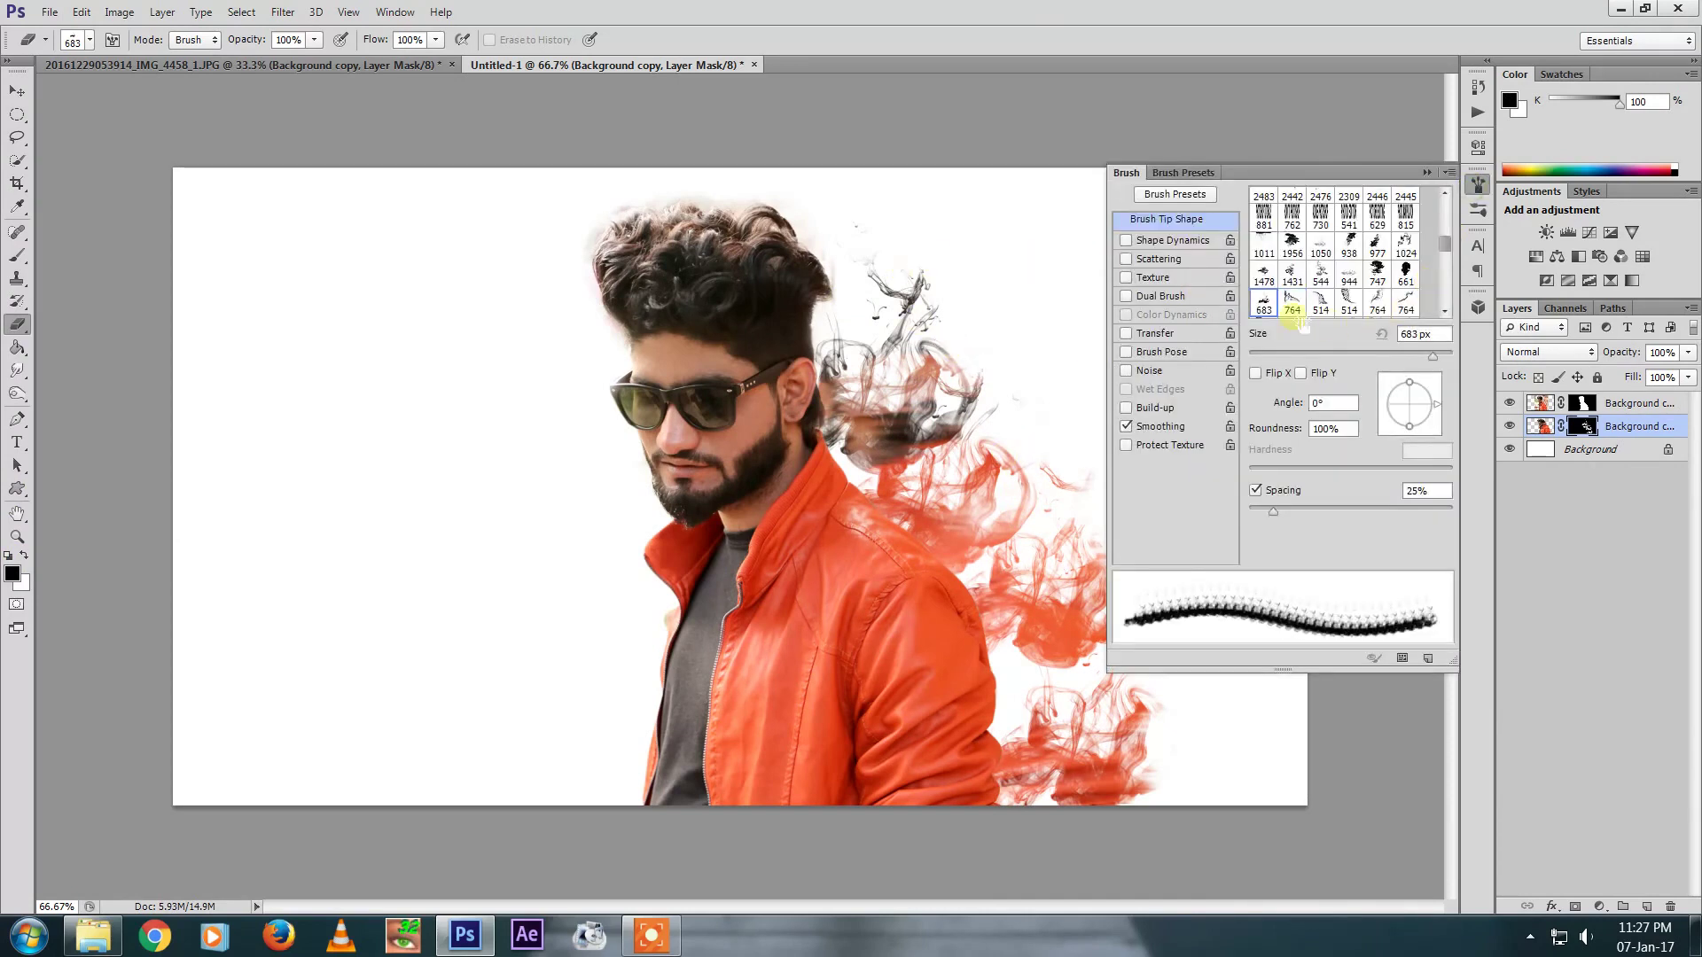
pyautogui.moveTo(1430, 409); pyautogui.dragTo(1431, 415)
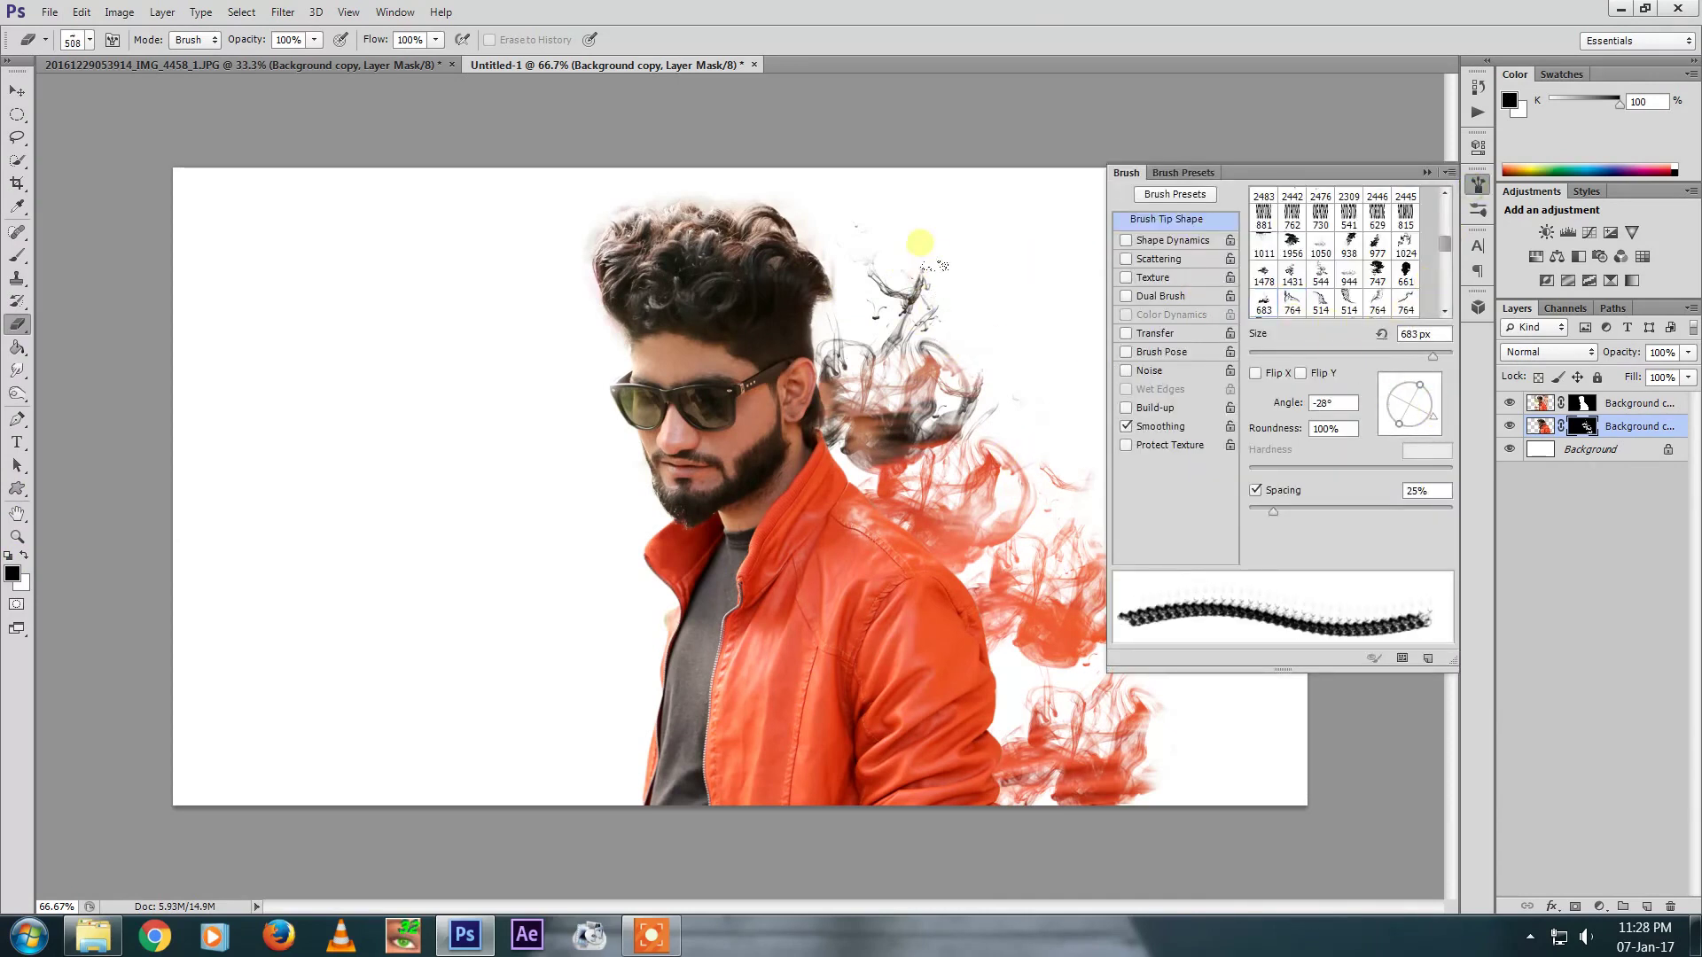
pyautogui.click(921, 242)
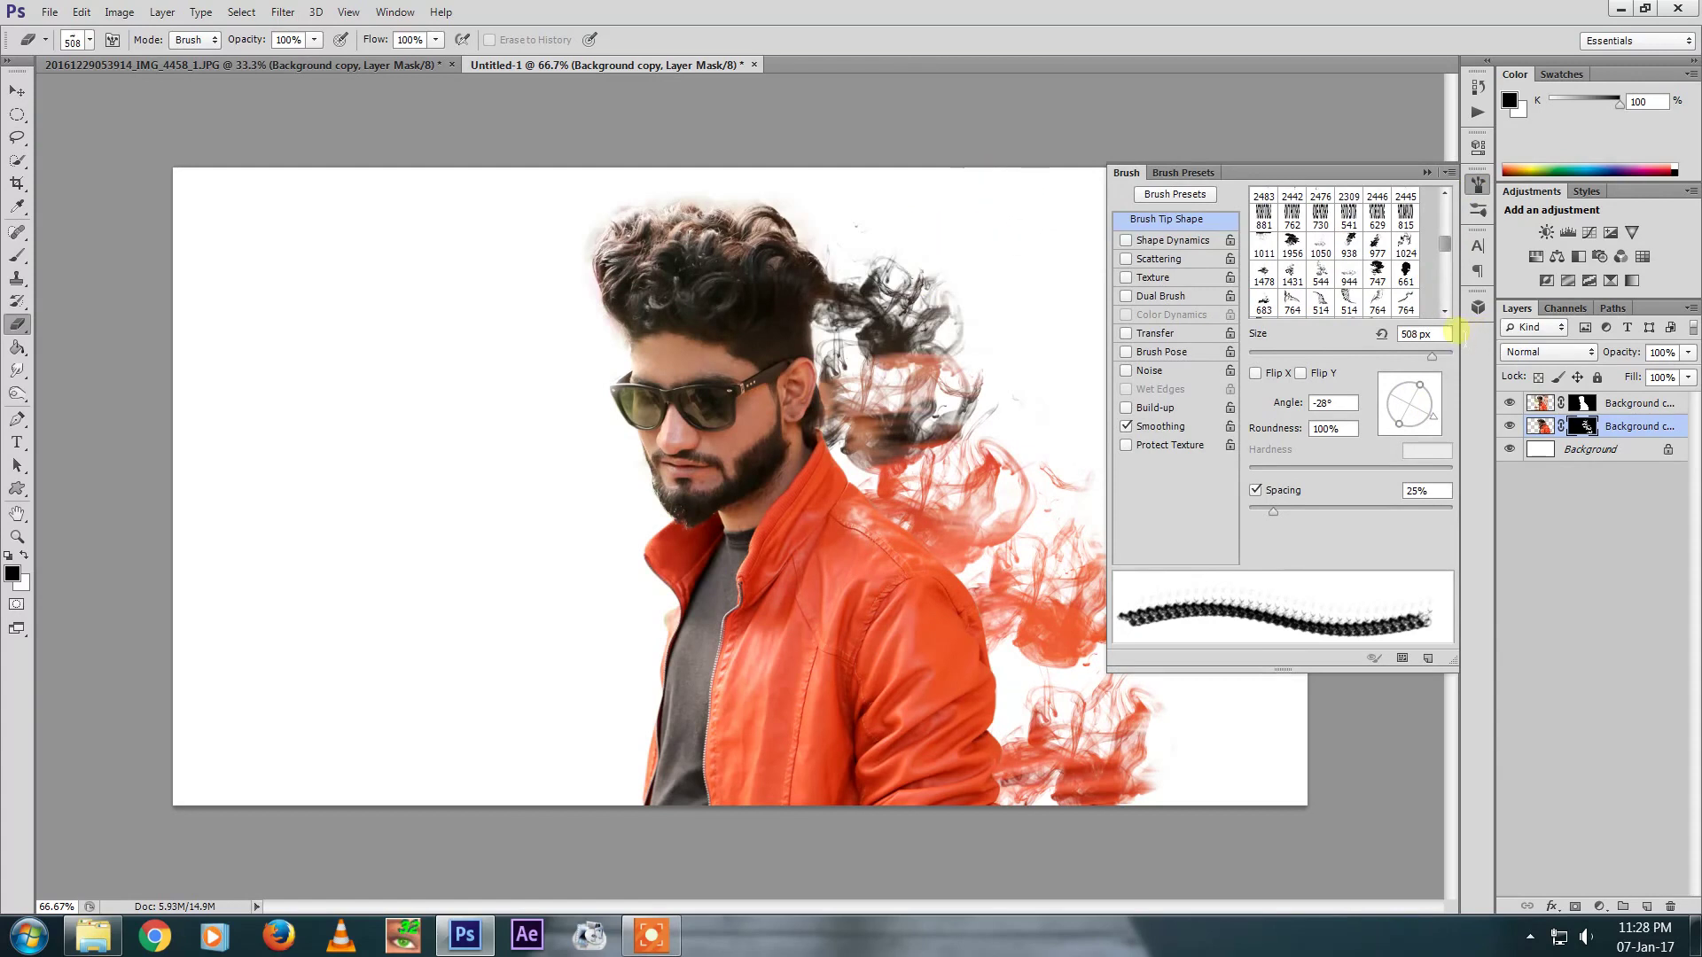
pyautogui.moveTo(1436, 409); pyautogui.dragTo(1420, 424)
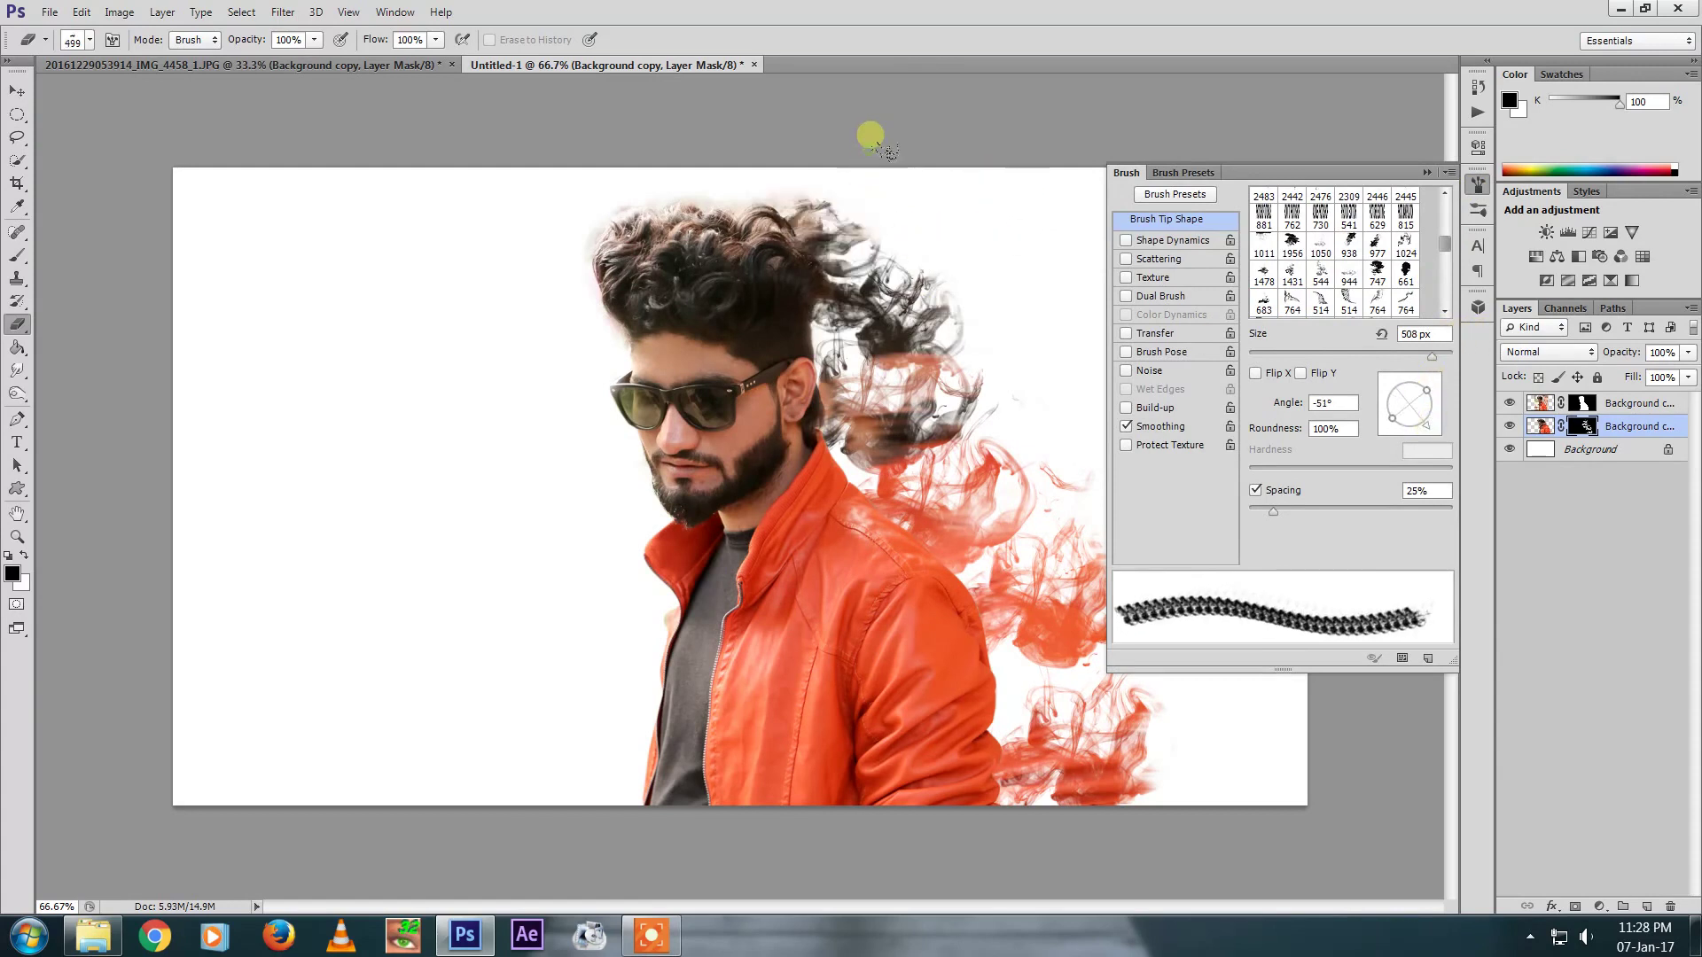
pyautogui.click(779, 83)
pyautogui.click(900, 99)
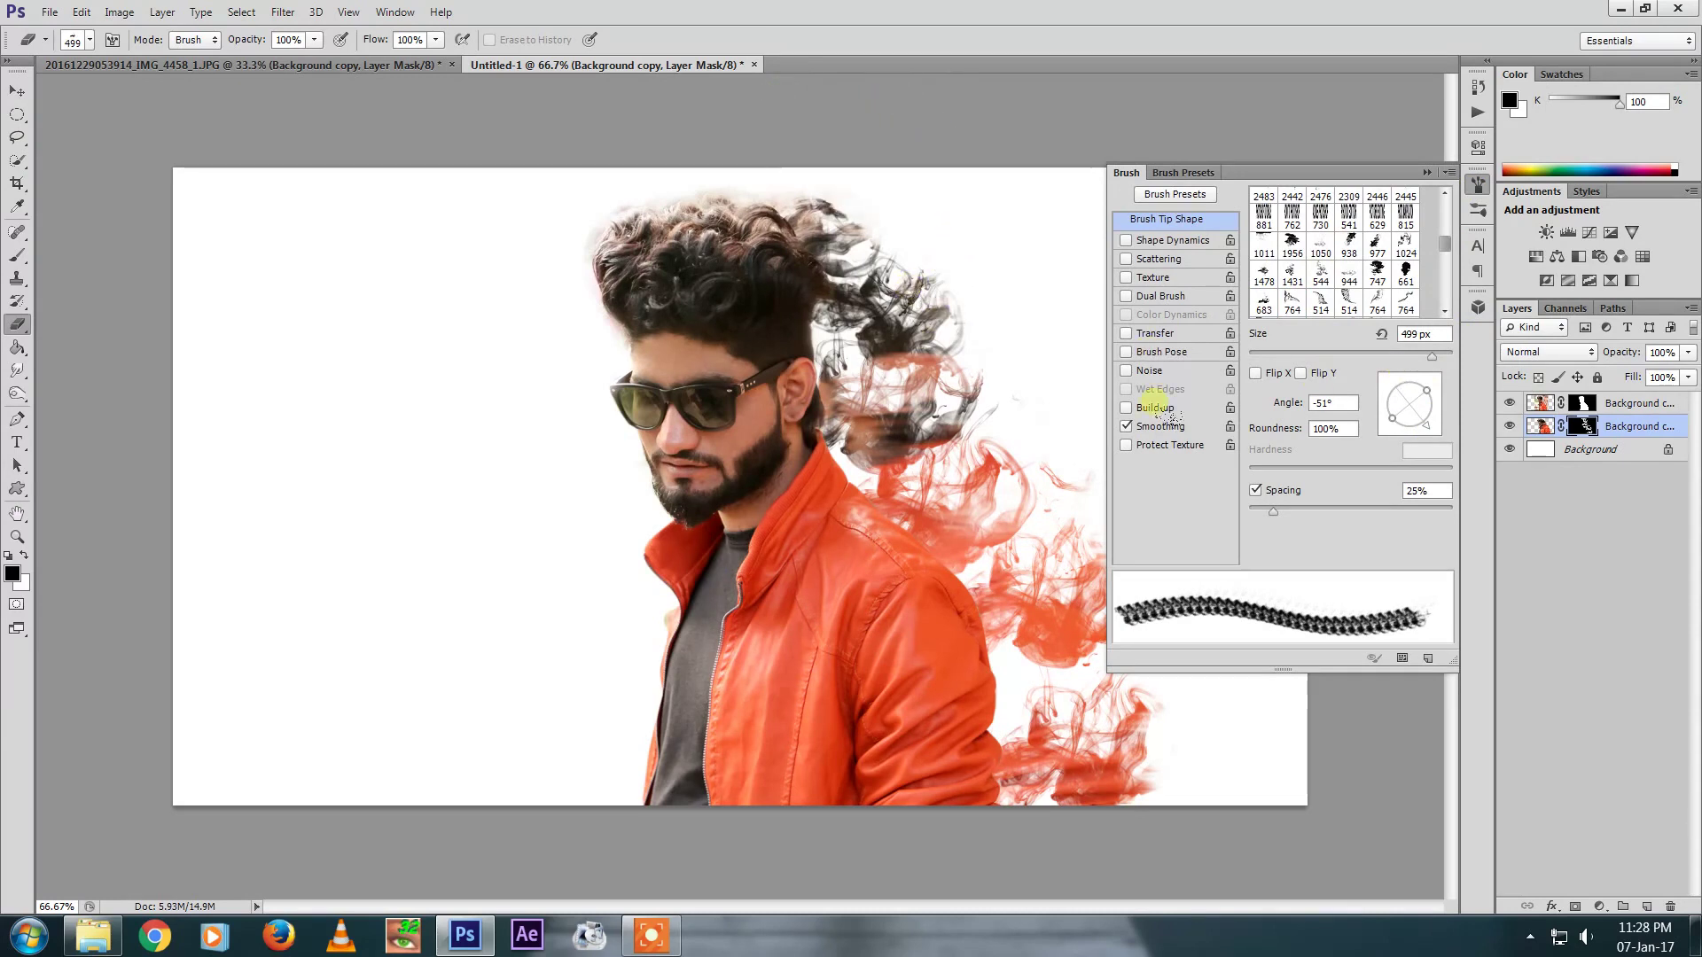
# Level the smoke tip and stamp more smoke right of the jacket, below it and by the hair
pyautogui.moveTo(1429, 427); pyautogui.dragTo(1437, 413)
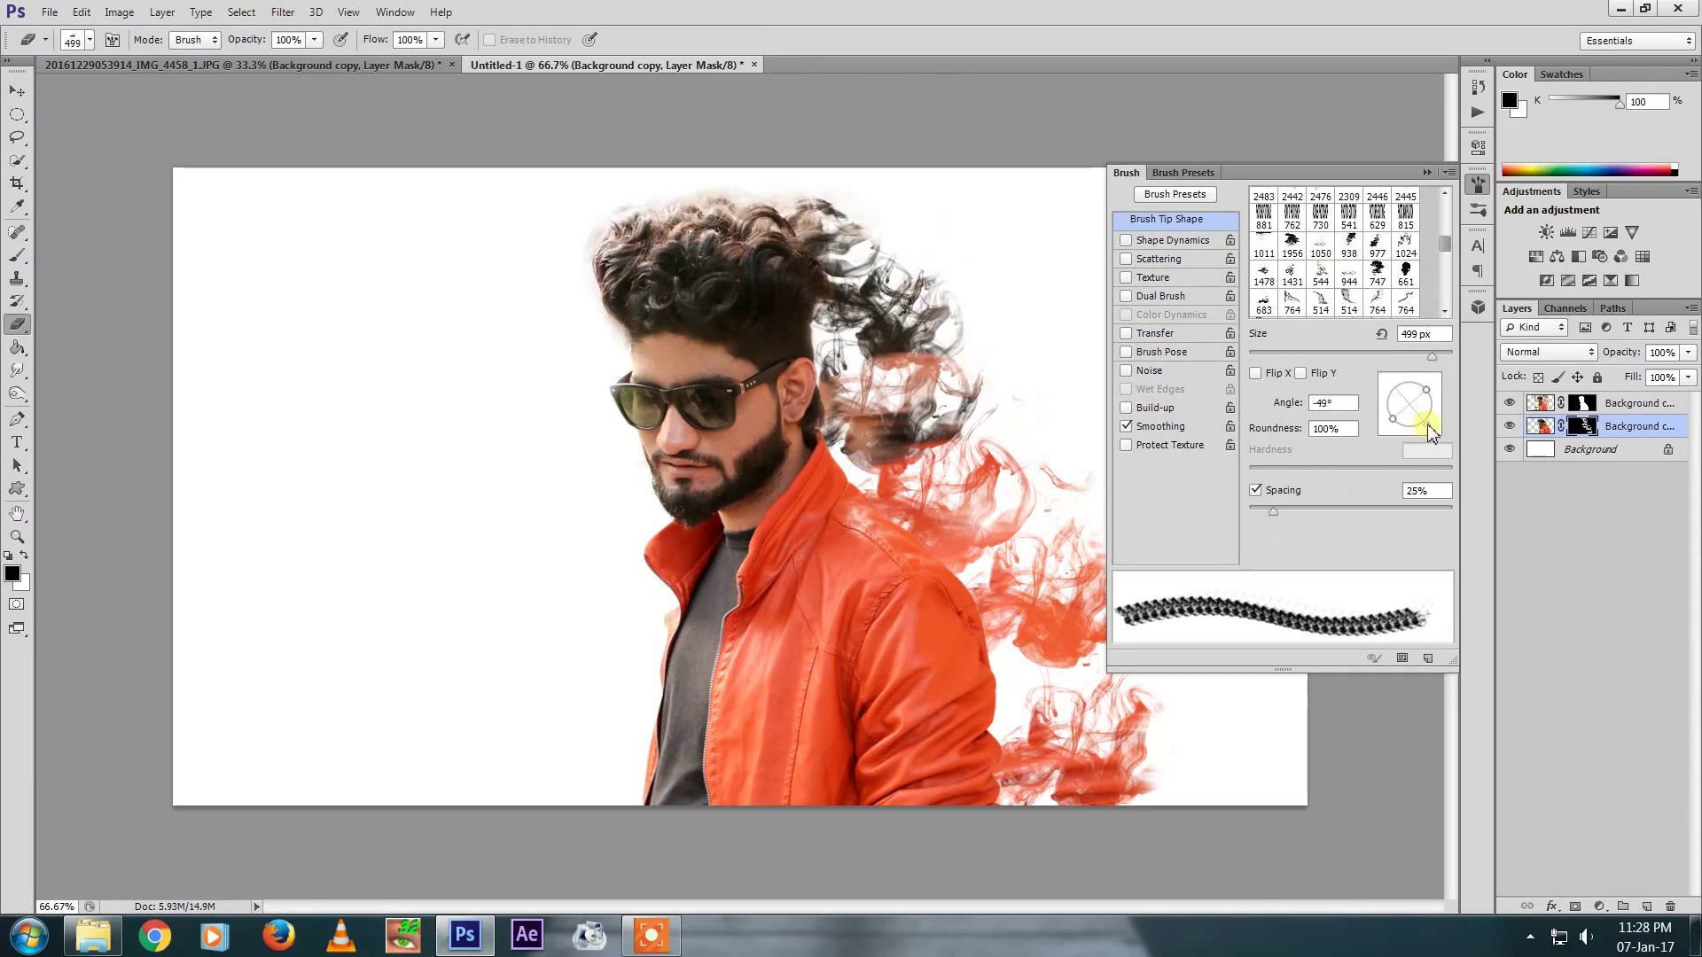
pyautogui.click(1031, 588)
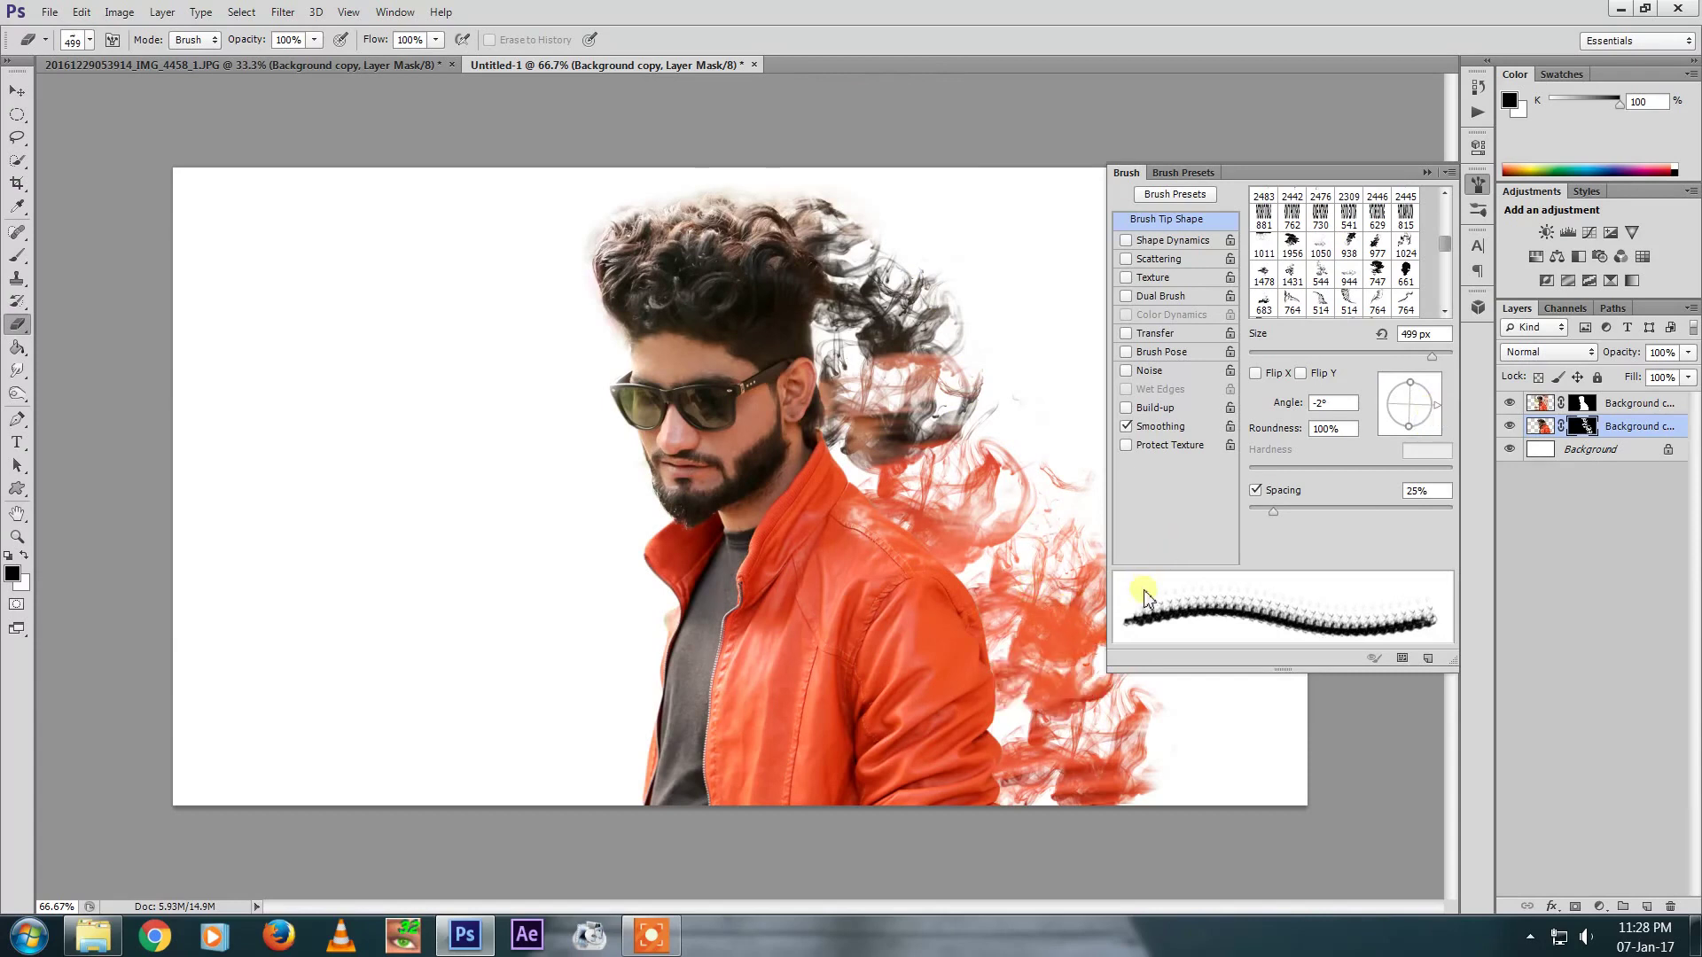
pyautogui.click(1062, 714)
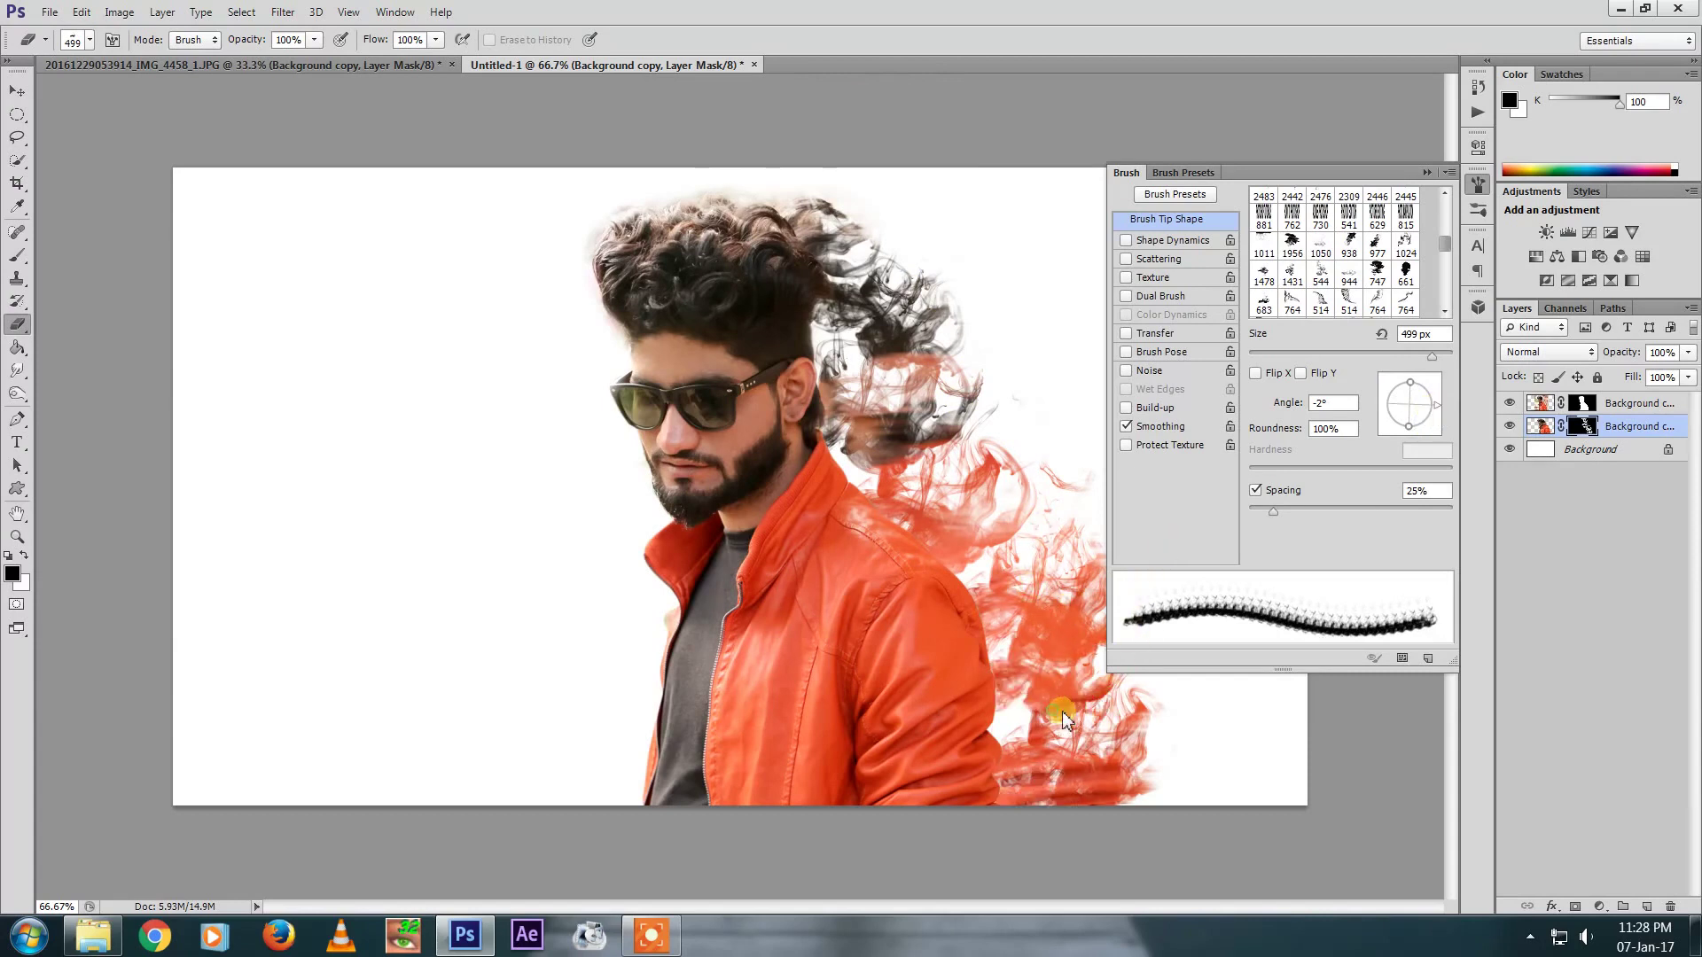
pyautogui.click(1026, 654)
pyautogui.click(1008, 479)
pyautogui.click(1010, 353)
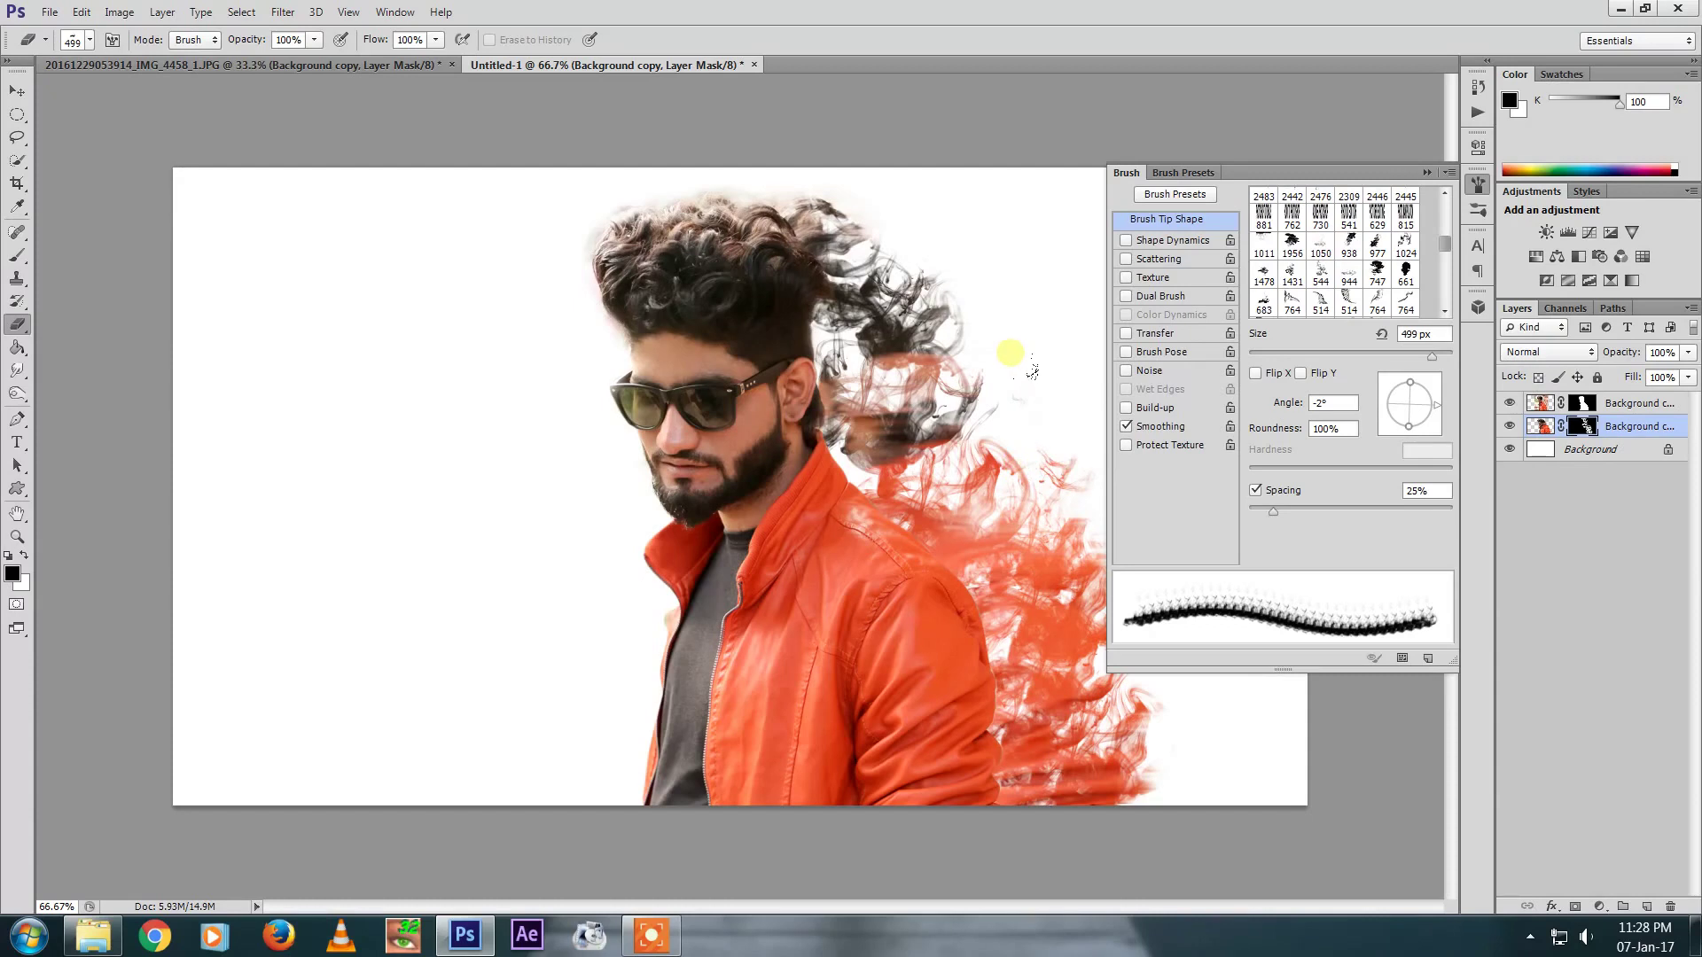
pyautogui.hotkey('ctrl', 'z')
pyautogui.click(1010, 333)
pyautogui.click(979, 386)
pyautogui.click(1609, 408)
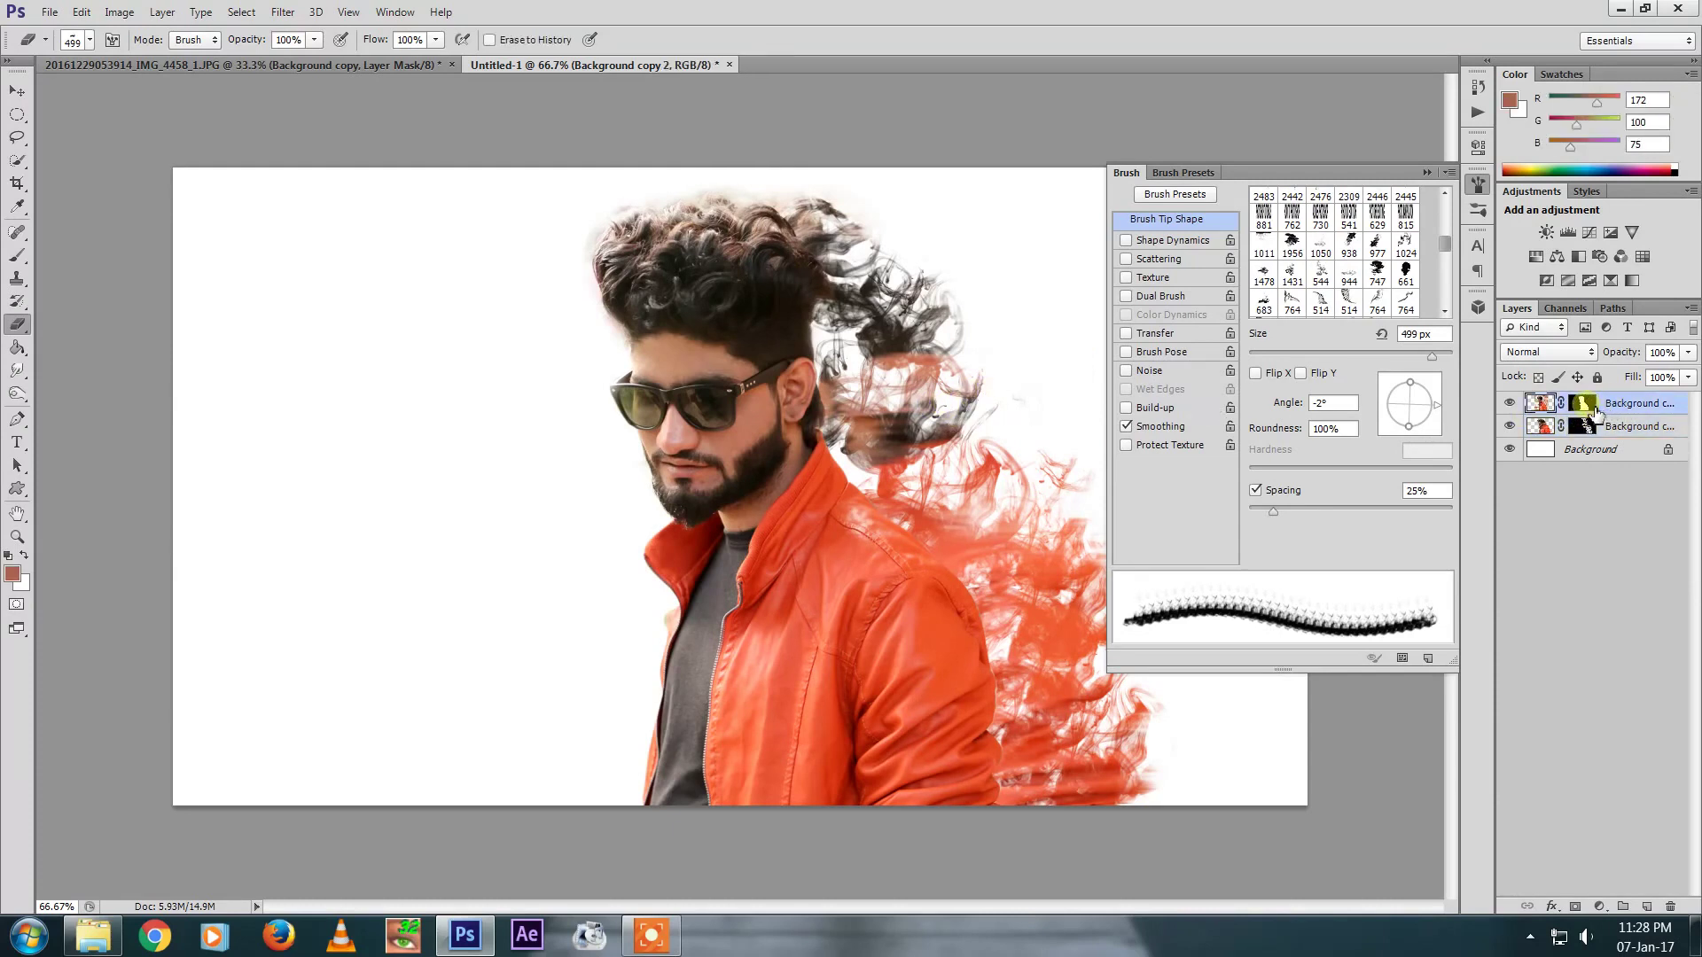
# On the top copy, dissolve the back and top of the curly hair and near the ear into smoke
pyautogui.click(1587, 406)
pyautogui.moveTo(971, 364)
pyautogui.mouseDown()
pyautogui.moveTo(873, 263)
pyautogui.moveTo(958, 282)
pyautogui.moveTo(944, 366)
pyautogui.mouseUp()
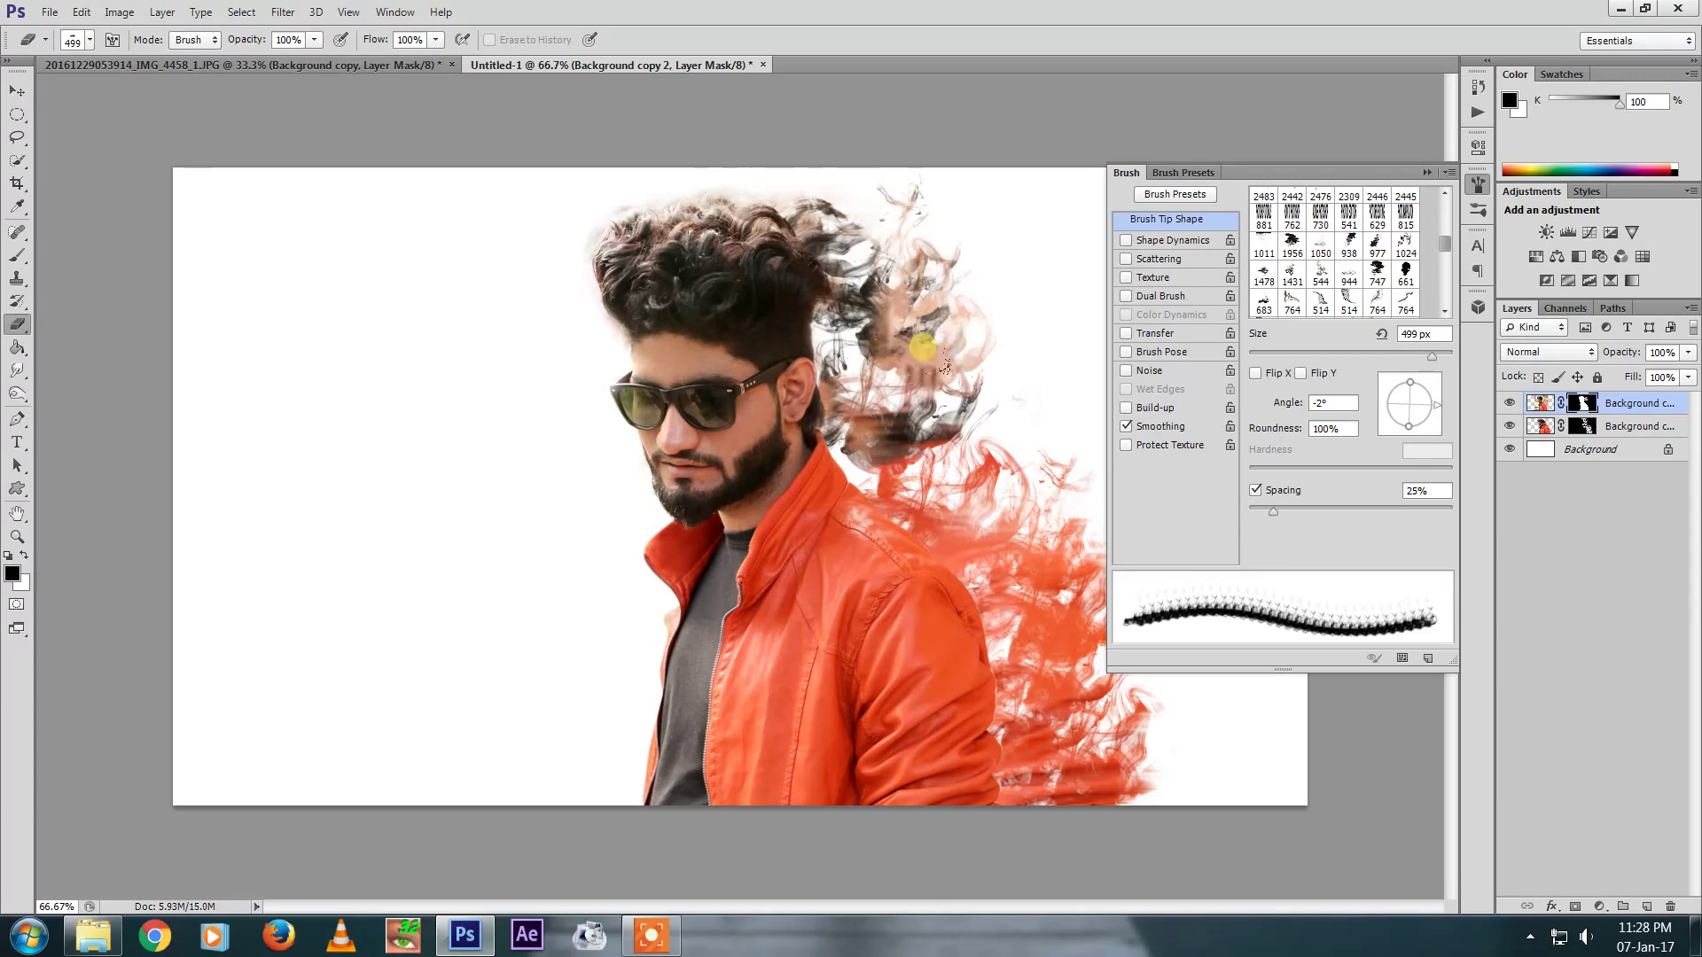
pyautogui.click(1609, 423)
pyautogui.click(1639, 405)
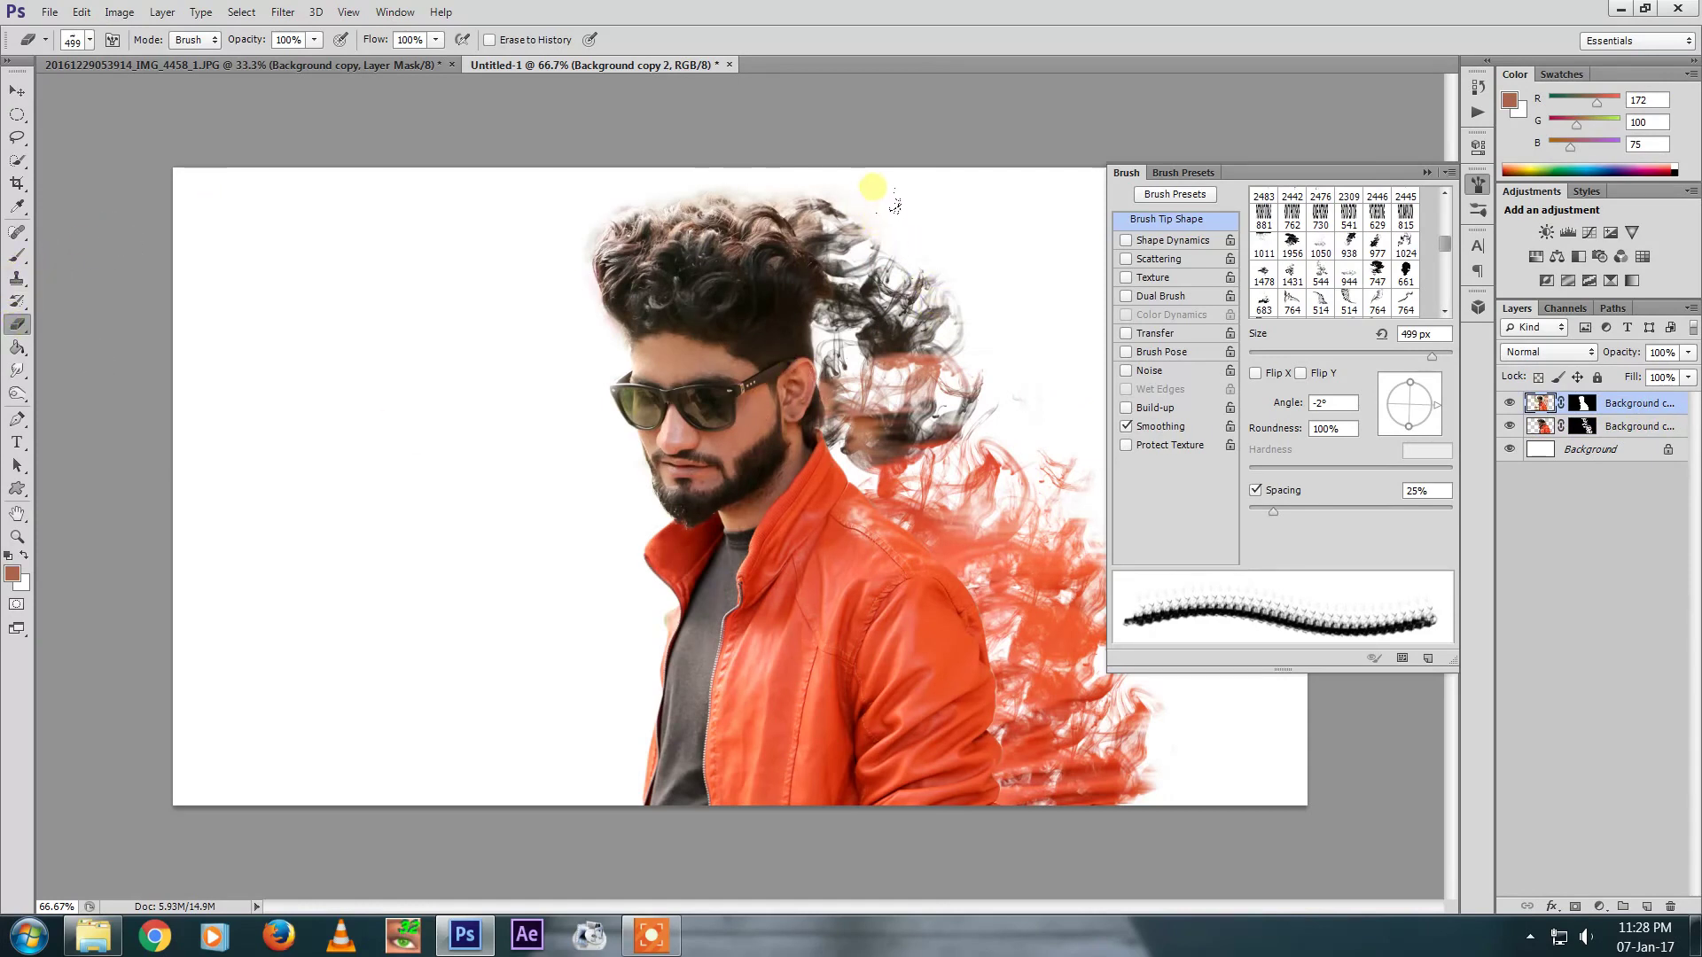
pyautogui.click(866, 181)
pyautogui.click(855, 142)
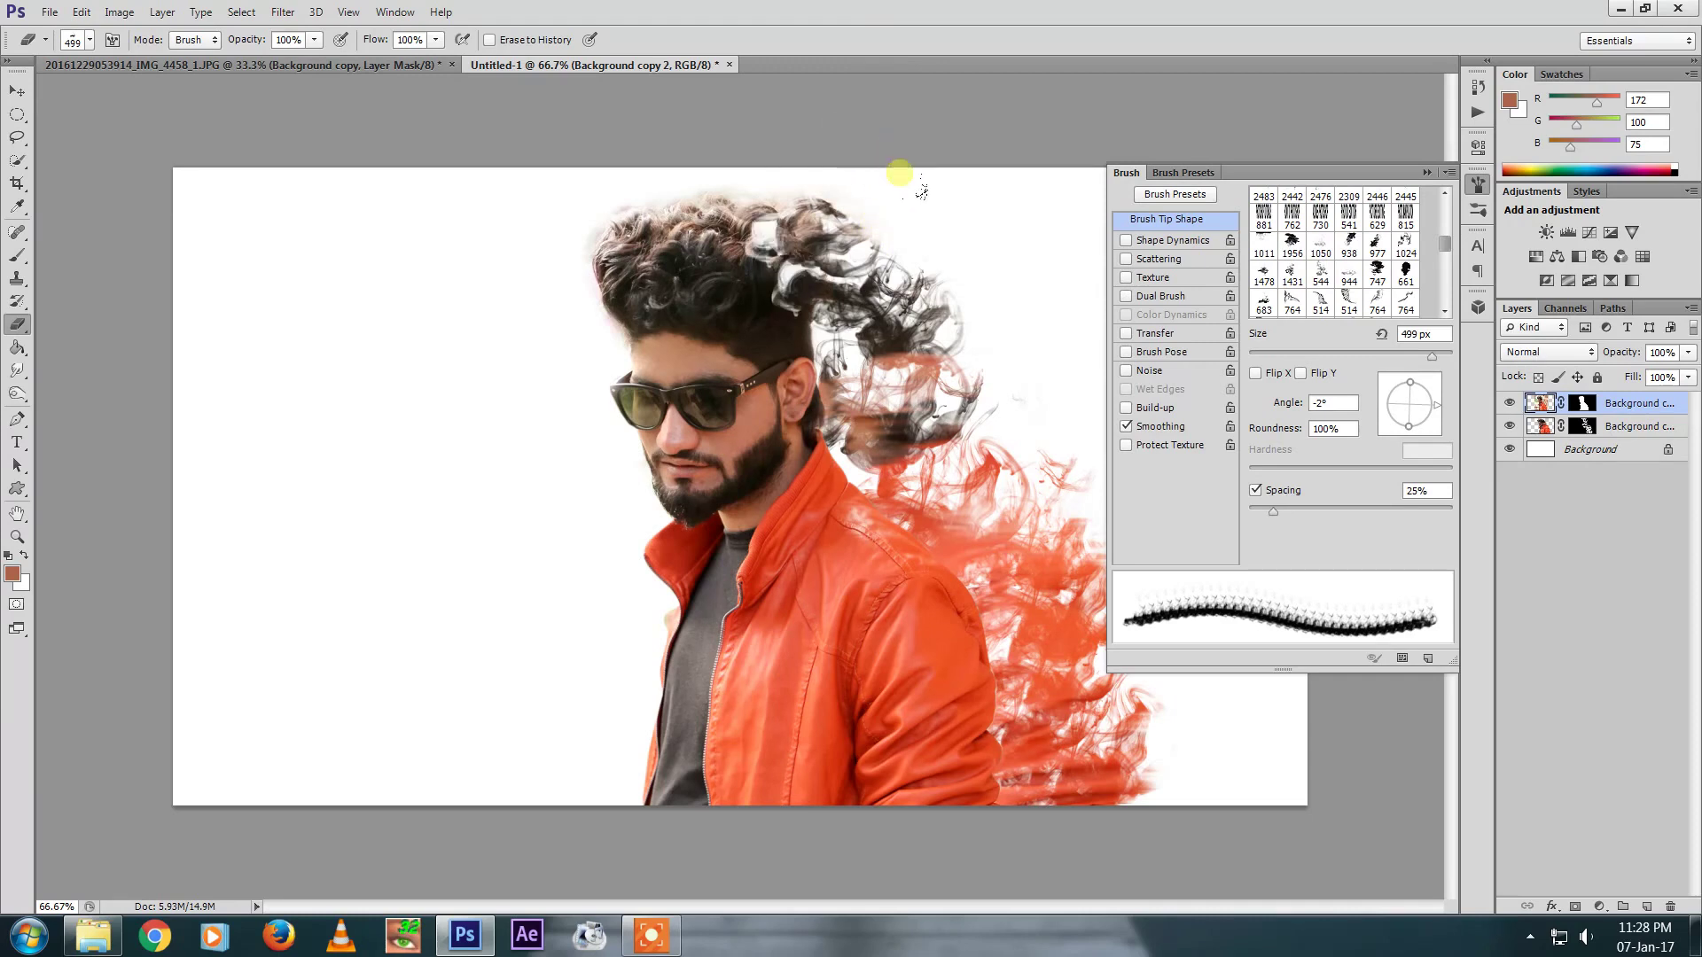
pyautogui.click(872, 228)
pyautogui.click(922, 331)
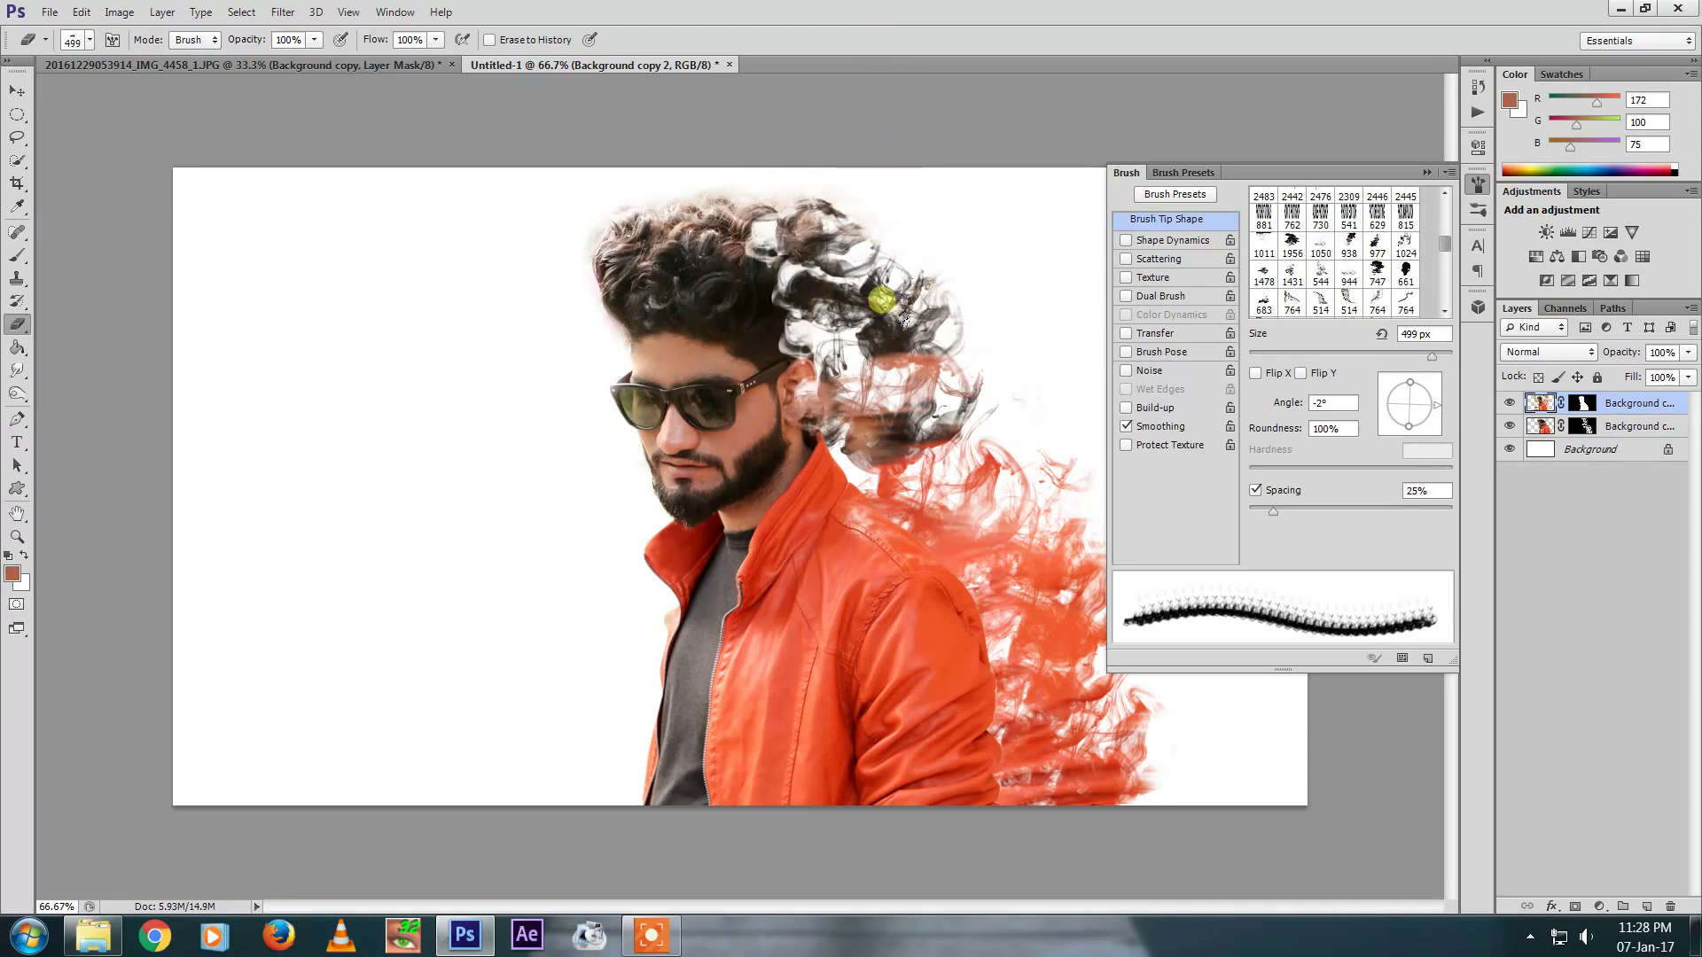
pyautogui.click(900, 340)
# Erase the jacket near the neck and its lower-right edge into smoke, adding fine detail at 200 px
pyautogui.click(942, 433)
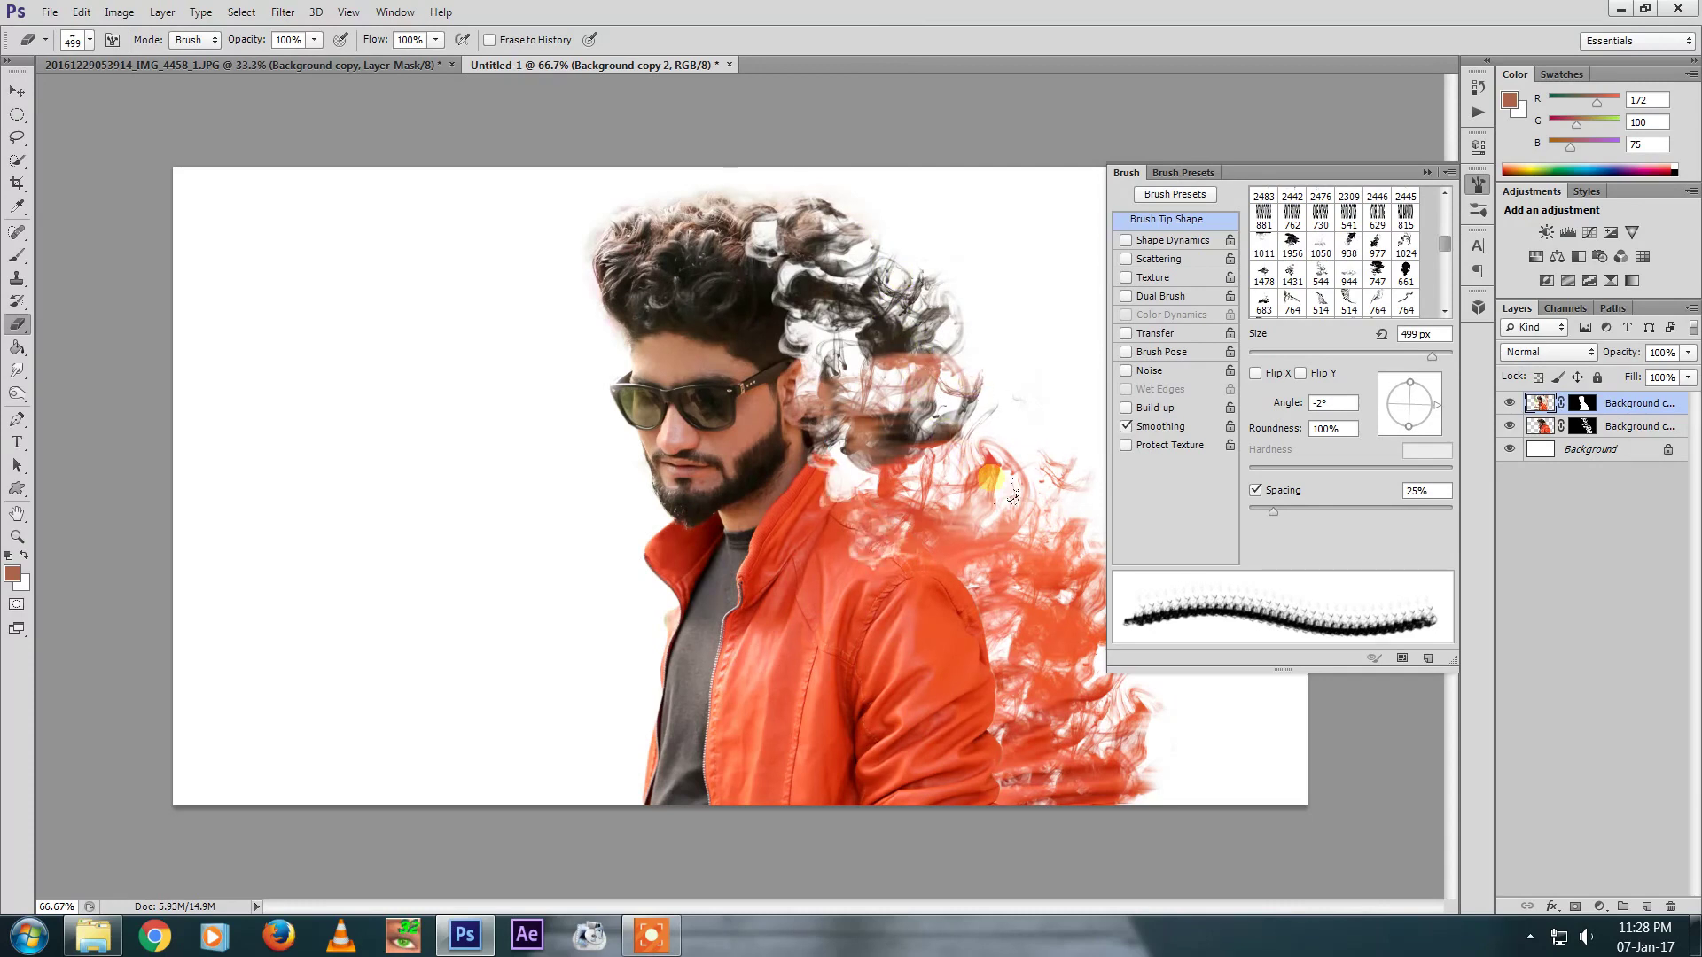
pyautogui.click(986, 479)
pyautogui.click(1021, 585)
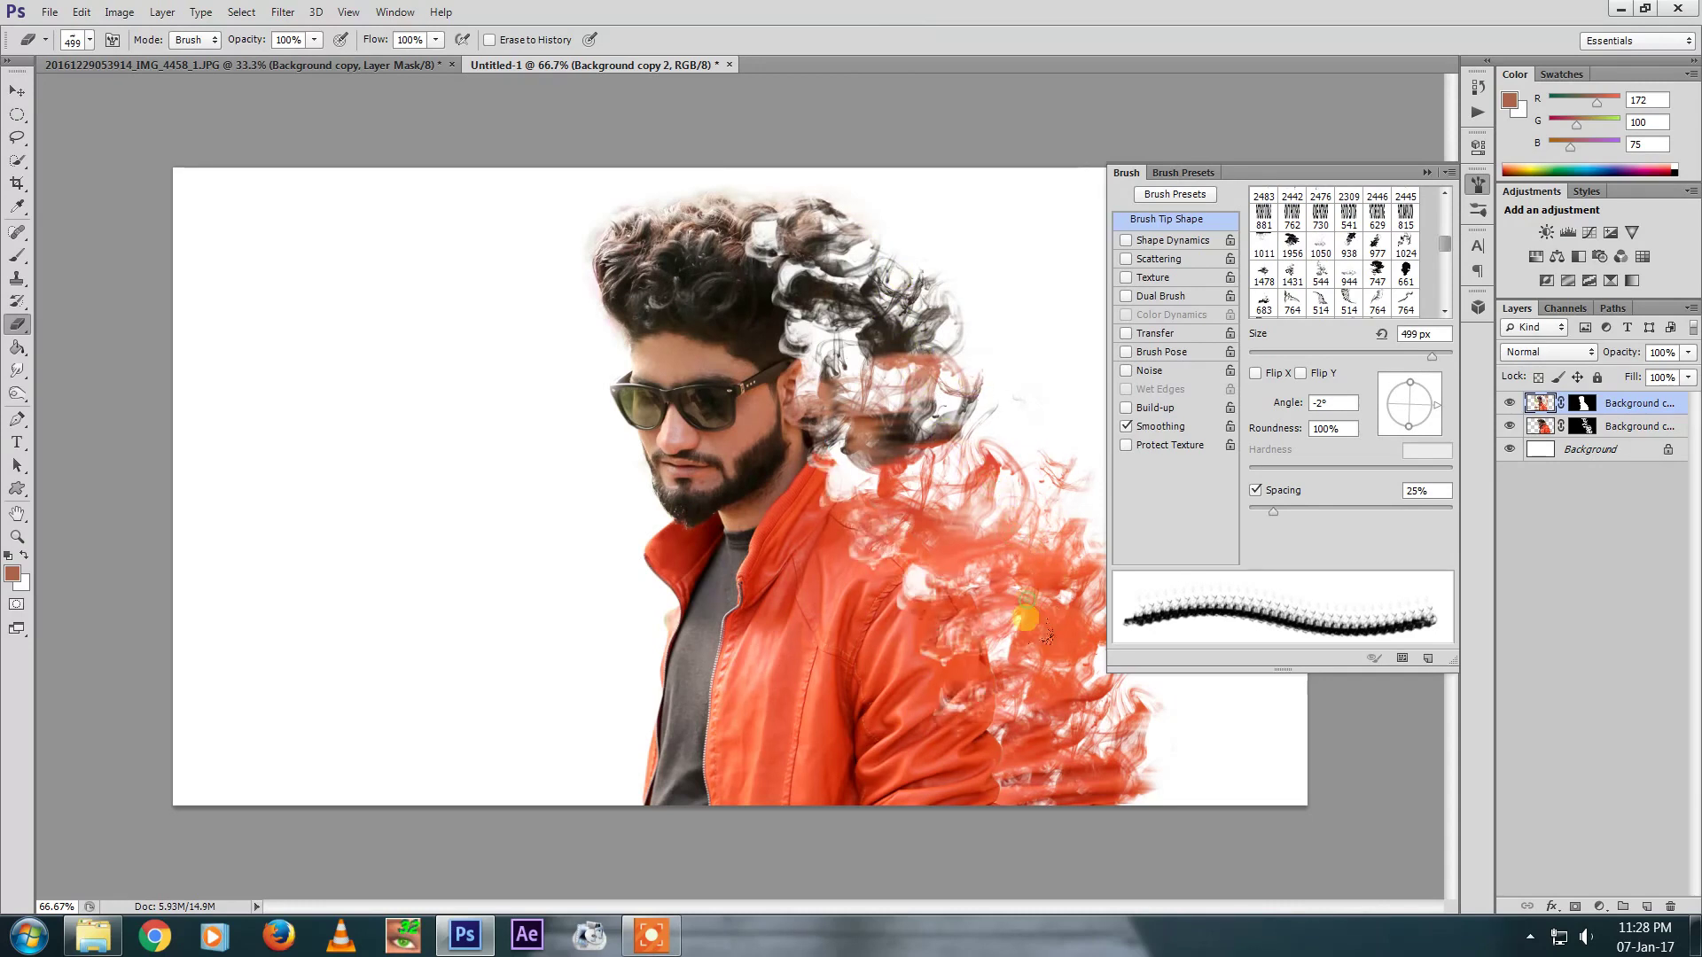
pyautogui.click(1033, 629)
pyautogui.moveTo(1034, 628); pyautogui.dragTo(1076, 711)
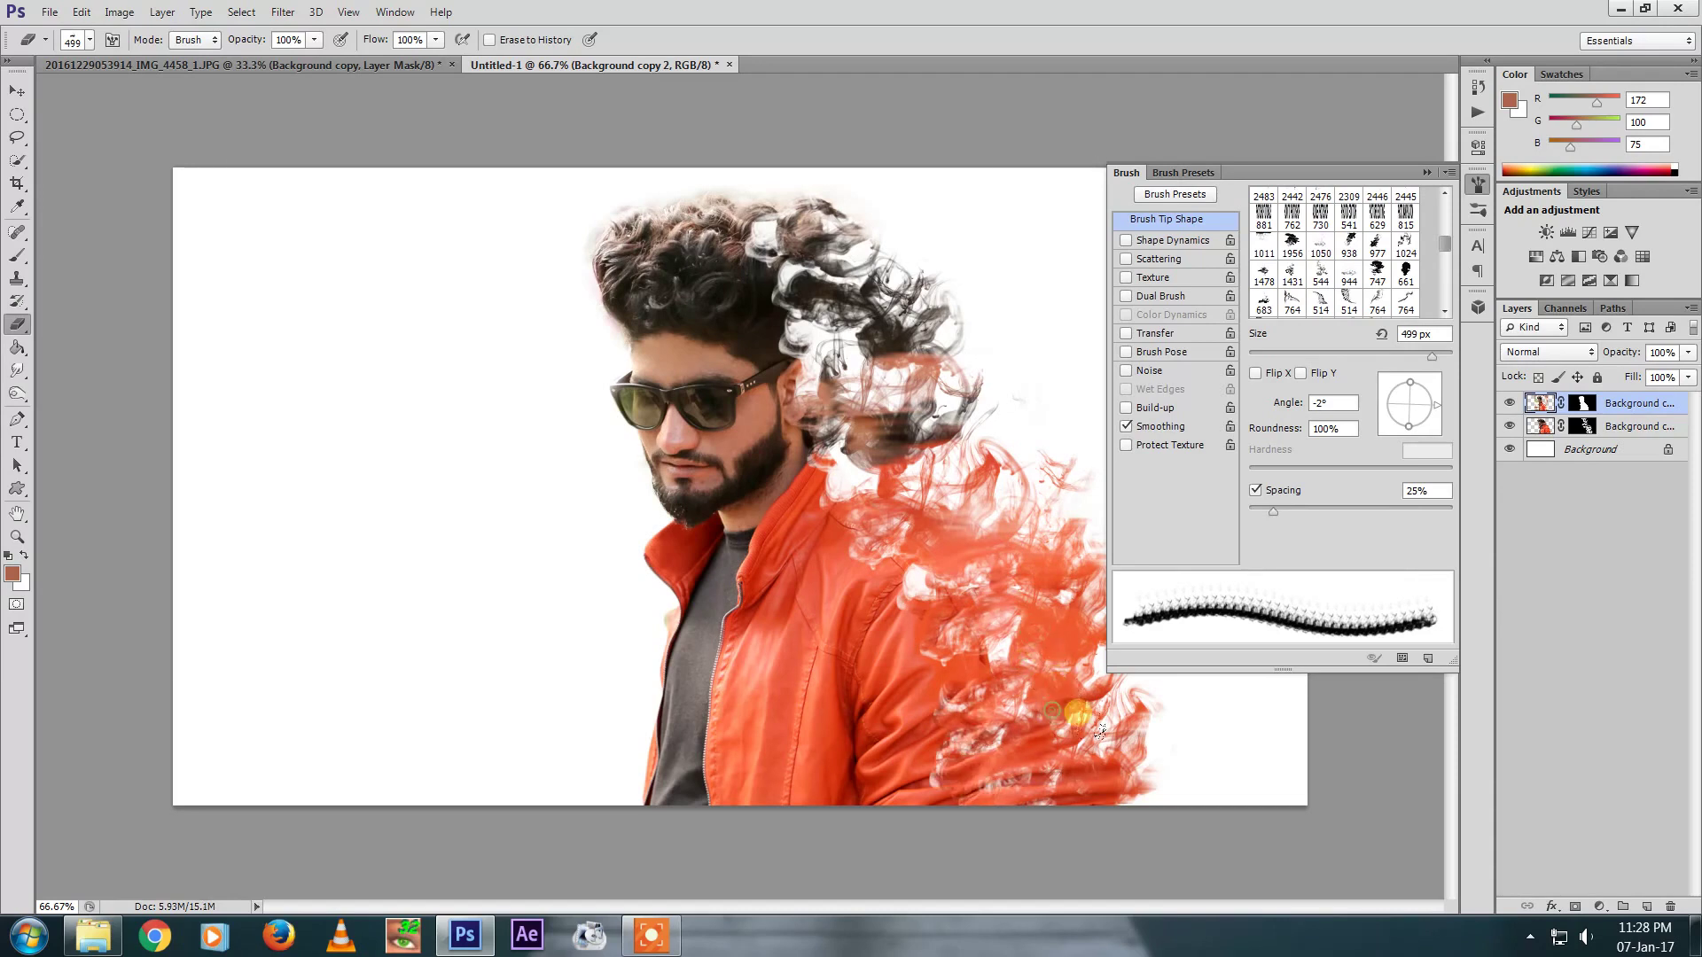
pyautogui.click(1004, 443)
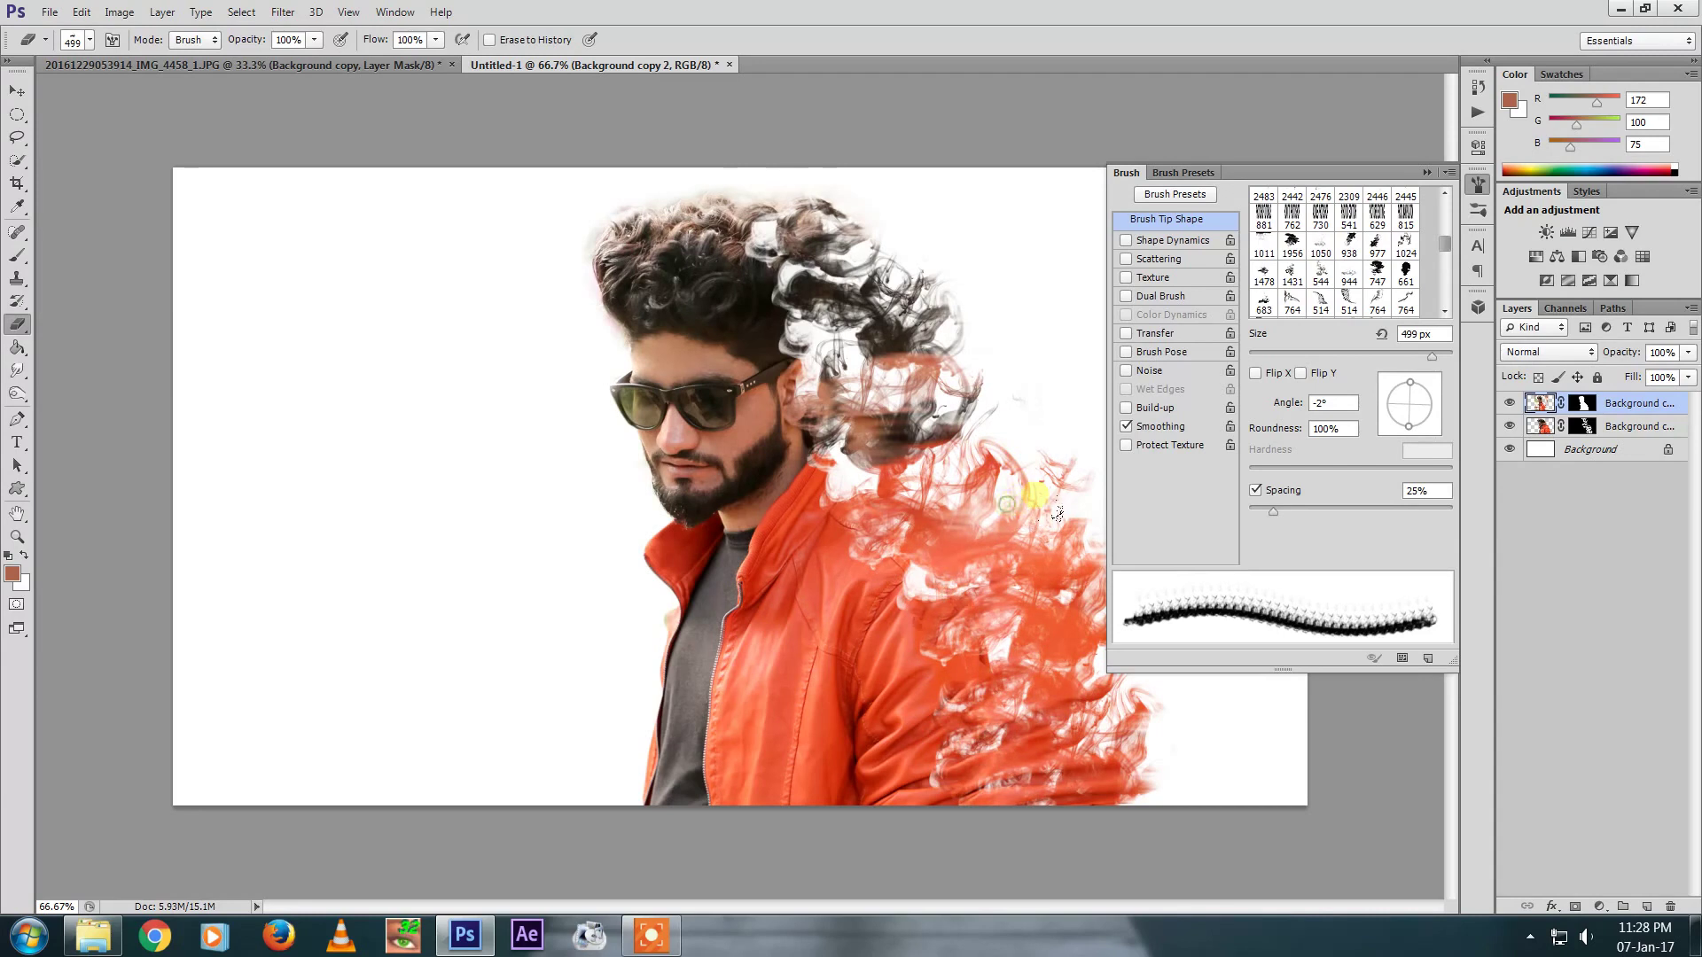
pyautogui.click(942, 428)
pyautogui.press('[')
pyautogui.press('[')
pyautogui.press('[')
pyautogui.moveTo(898, 499); pyautogui.dragTo(873, 420)
# Select the lower Background copy and set the Eraser to 500 px
pyautogui.press('z')
pyautogui.keyDown('alt'); pyautogui.click(946, 283); pyautogui.keyUp('alt')
pyautogui.press('v')
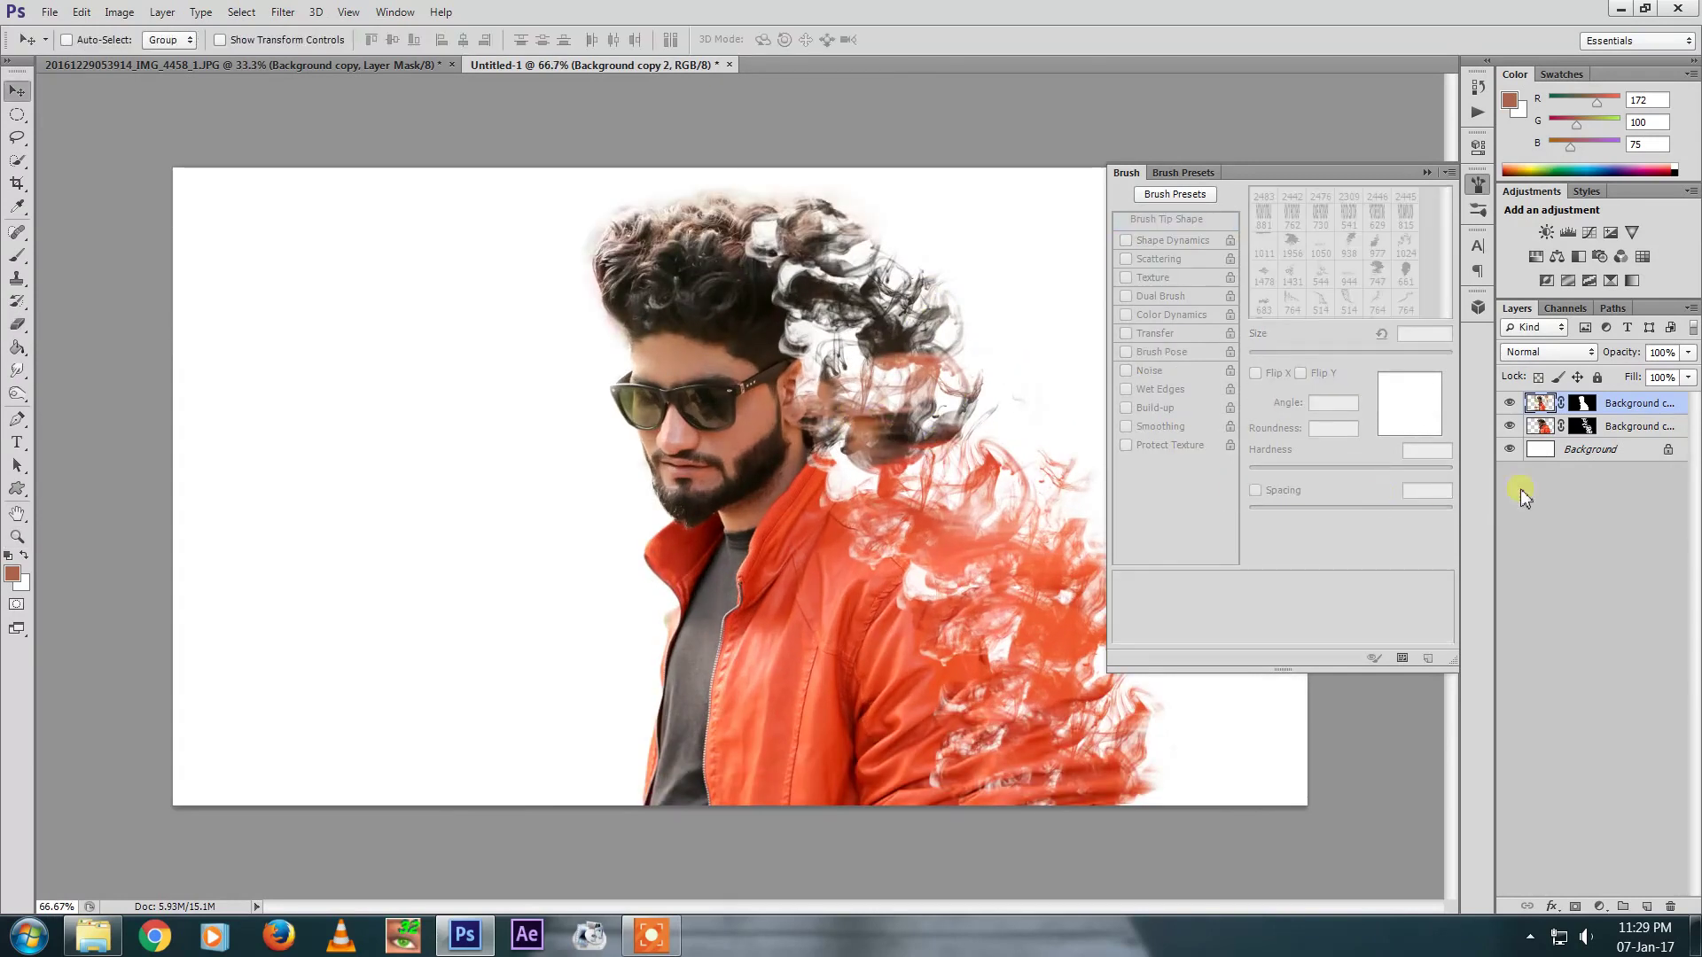
pyautogui.click(1577, 429)
pyautogui.press('e')
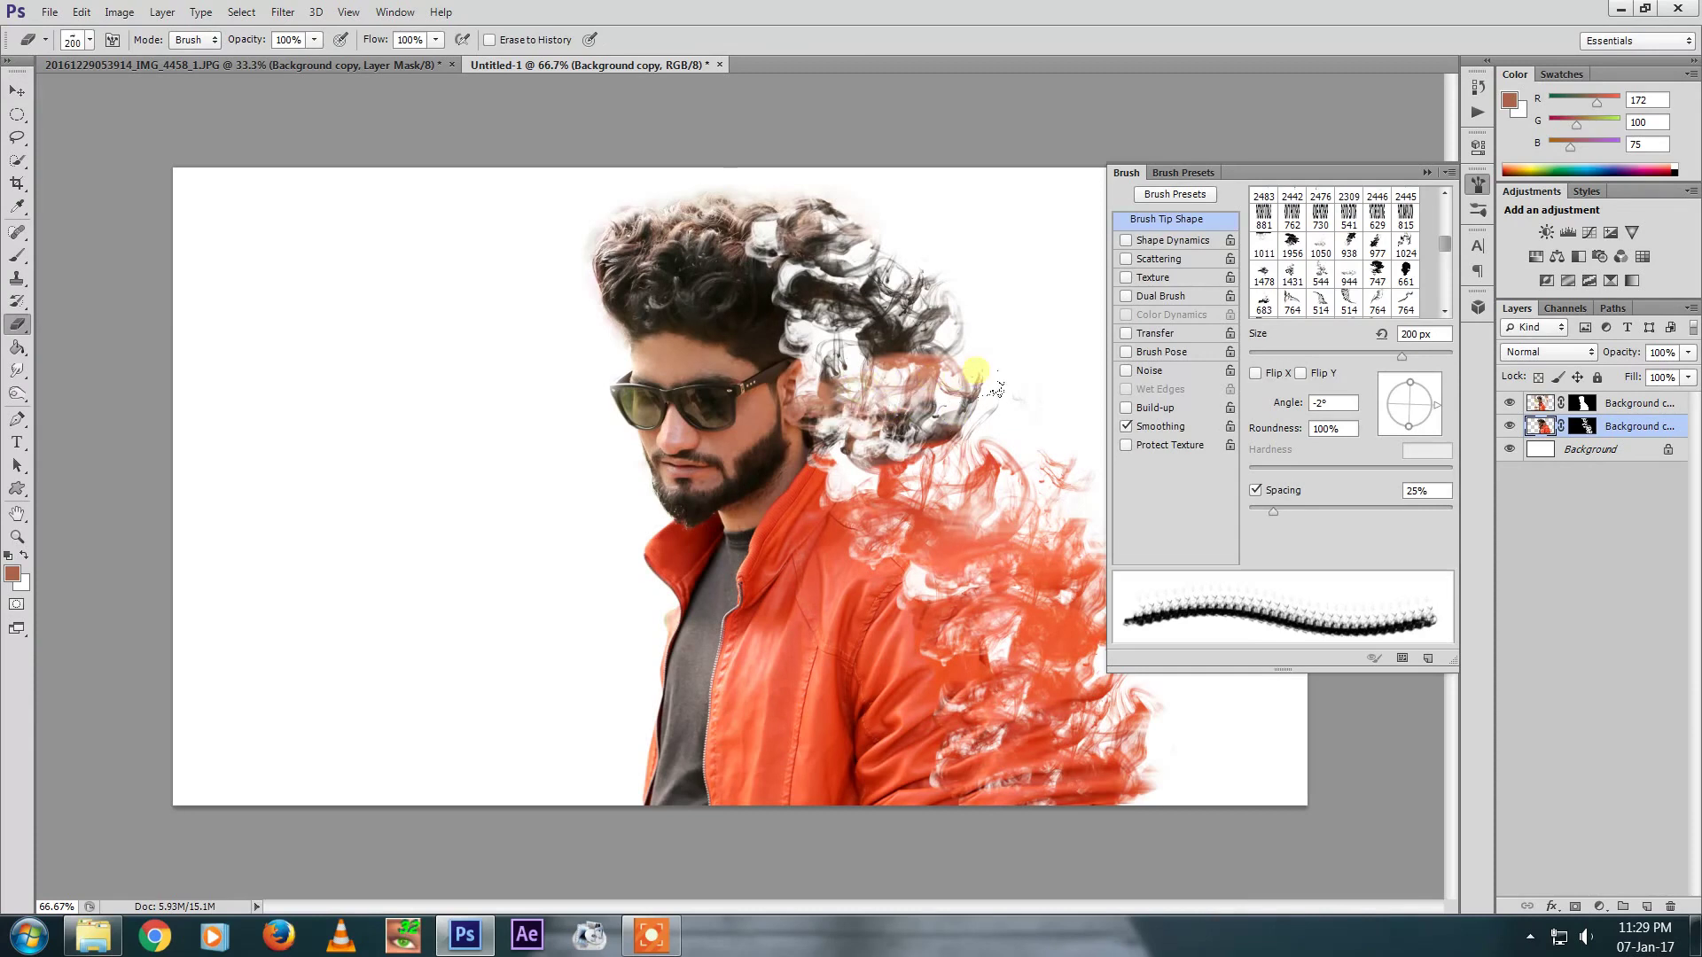
pyautogui.press(']')
# Erase the orange smoke on the shoulder and along the jacket's lower right to white
pyautogui.moveTo(957, 505)
pyautogui.mouseDown()
pyautogui.moveTo(1043, 522)
pyautogui.moveTo(1048, 570)
pyautogui.mouseUp()
pyautogui.press('[')
pyautogui.moveTo(1033, 678); pyautogui.dragTo(1201, 727)
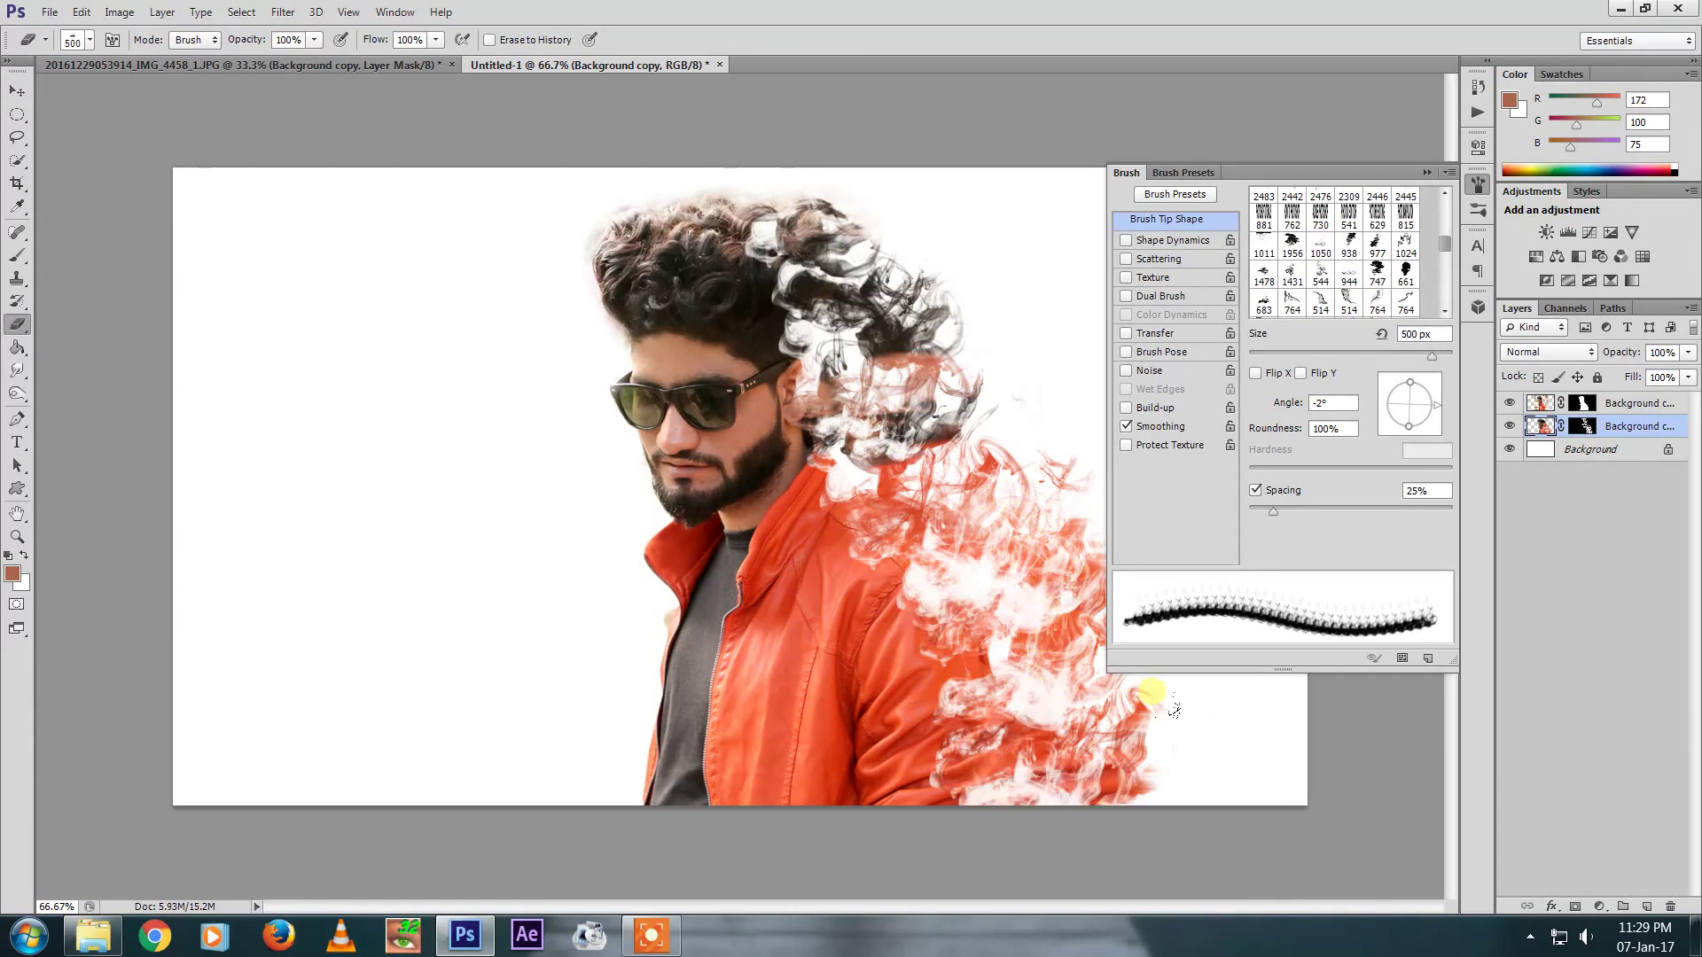
pyautogui.keyDown('alt'); pyautogui.click(931, 417); pyautogui.keyUp('alt')
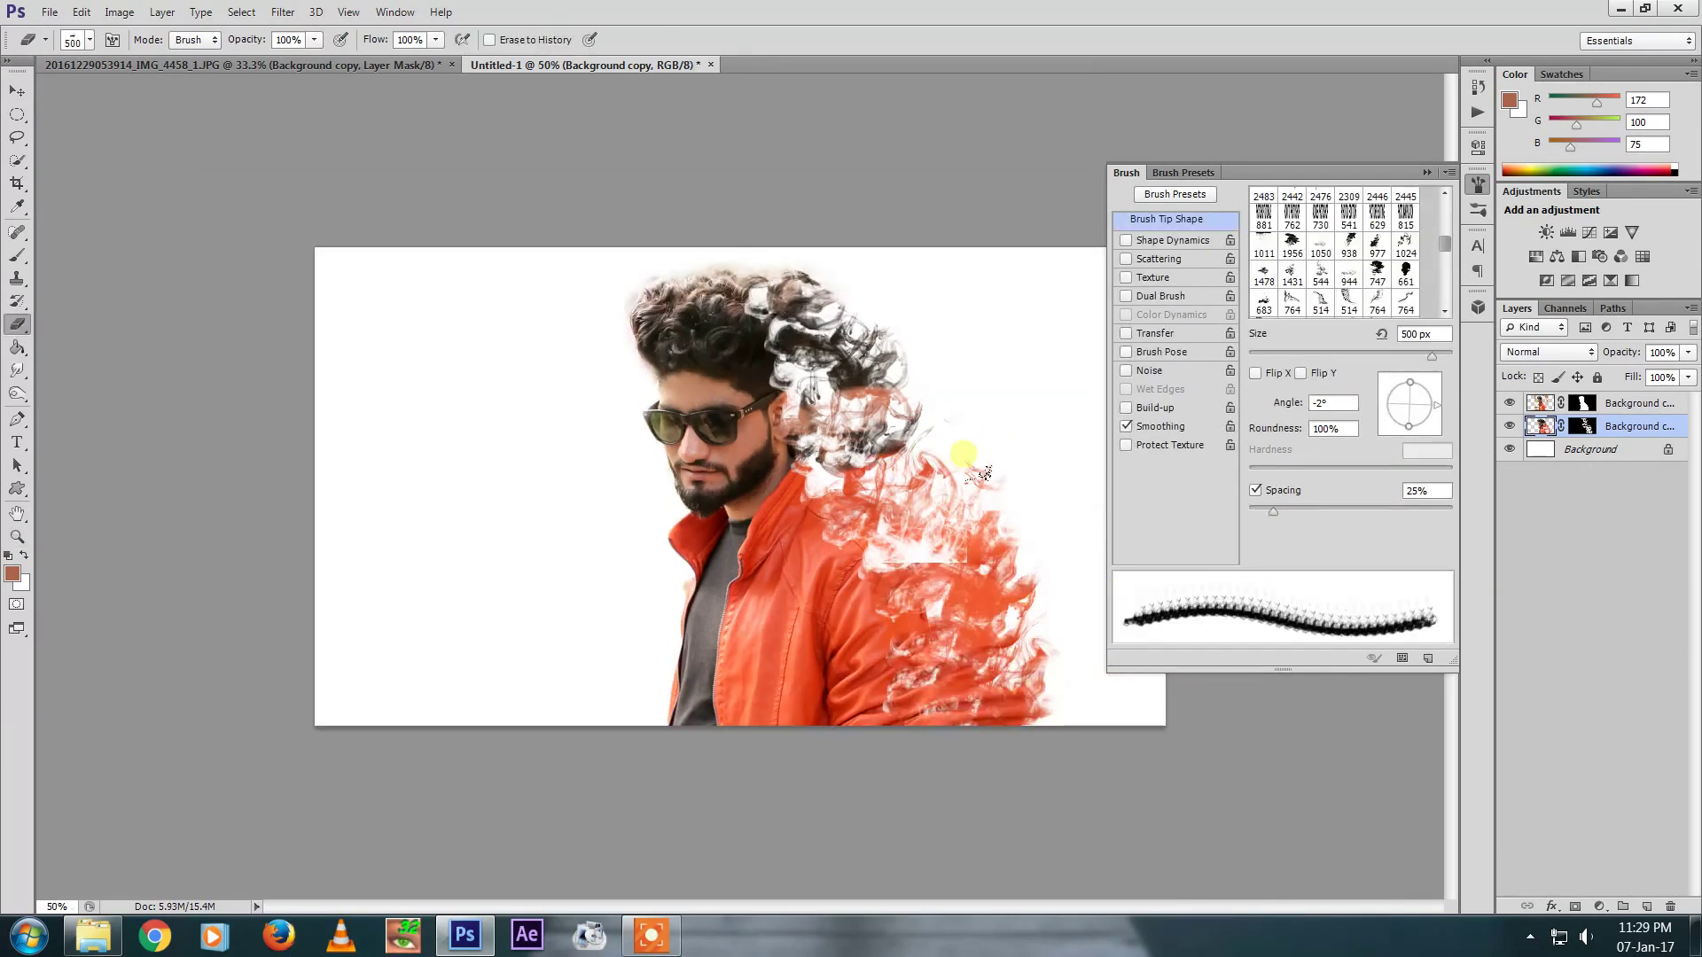
pyautogui.press('v')
pyautogui.click(1542, 452)
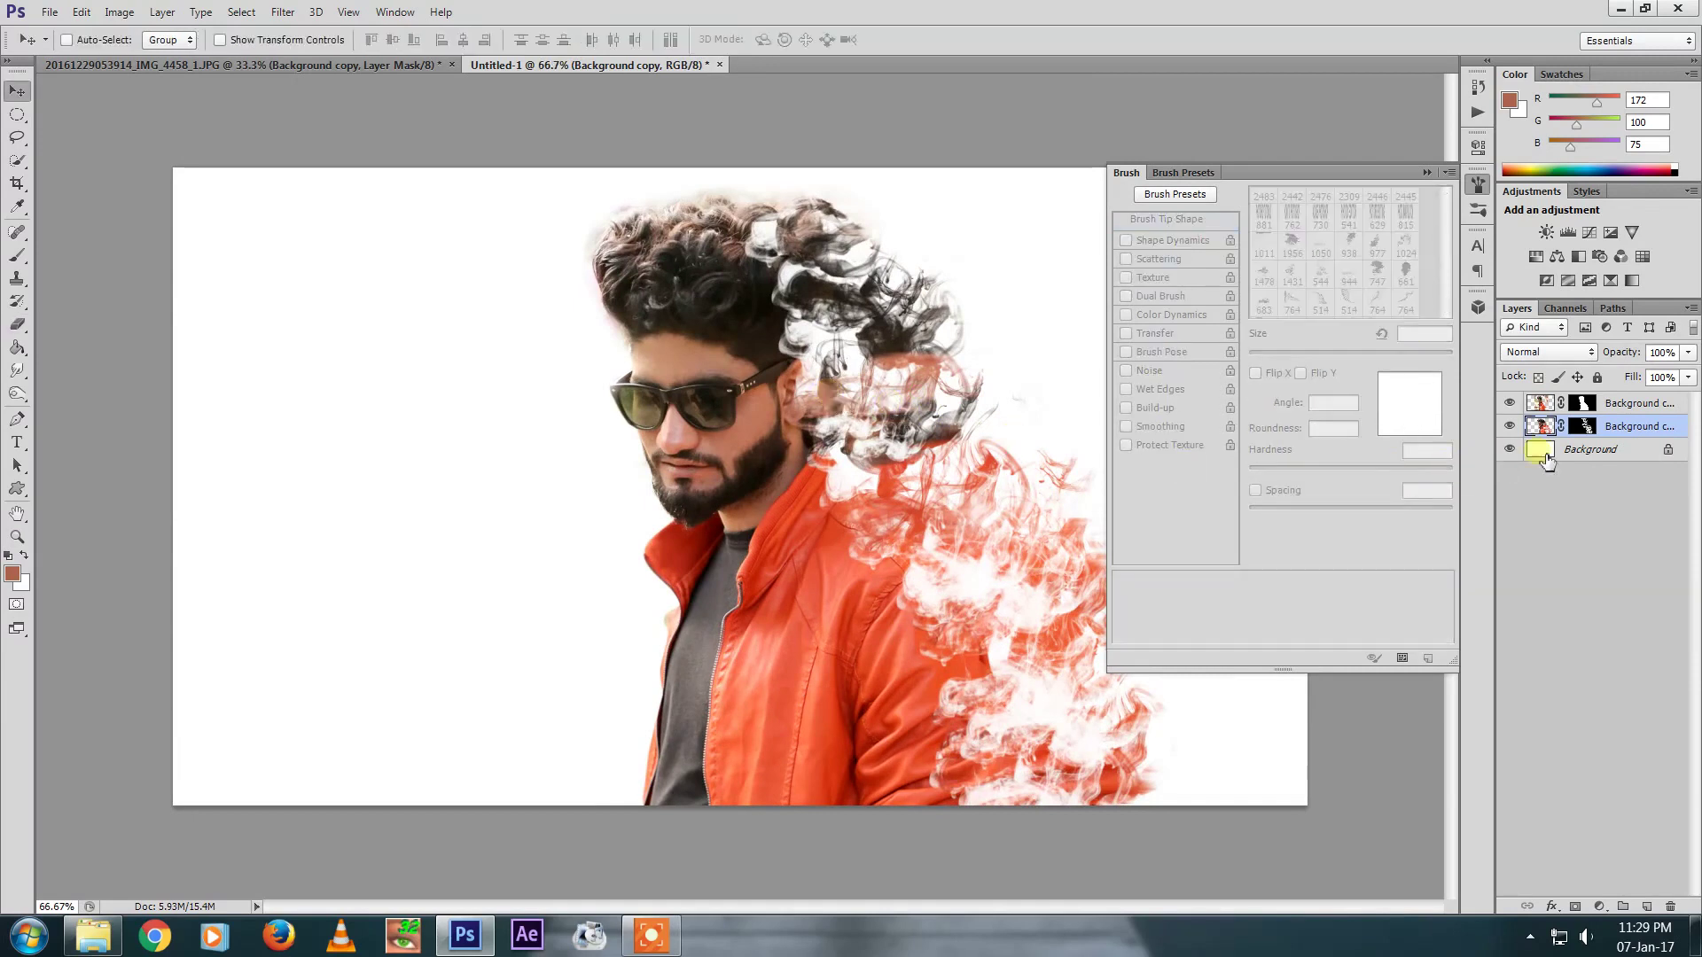
# Squeeze the smoky figure layer to about 94% width and nudge it slightly into place
pyautogui.click(1425, 173)
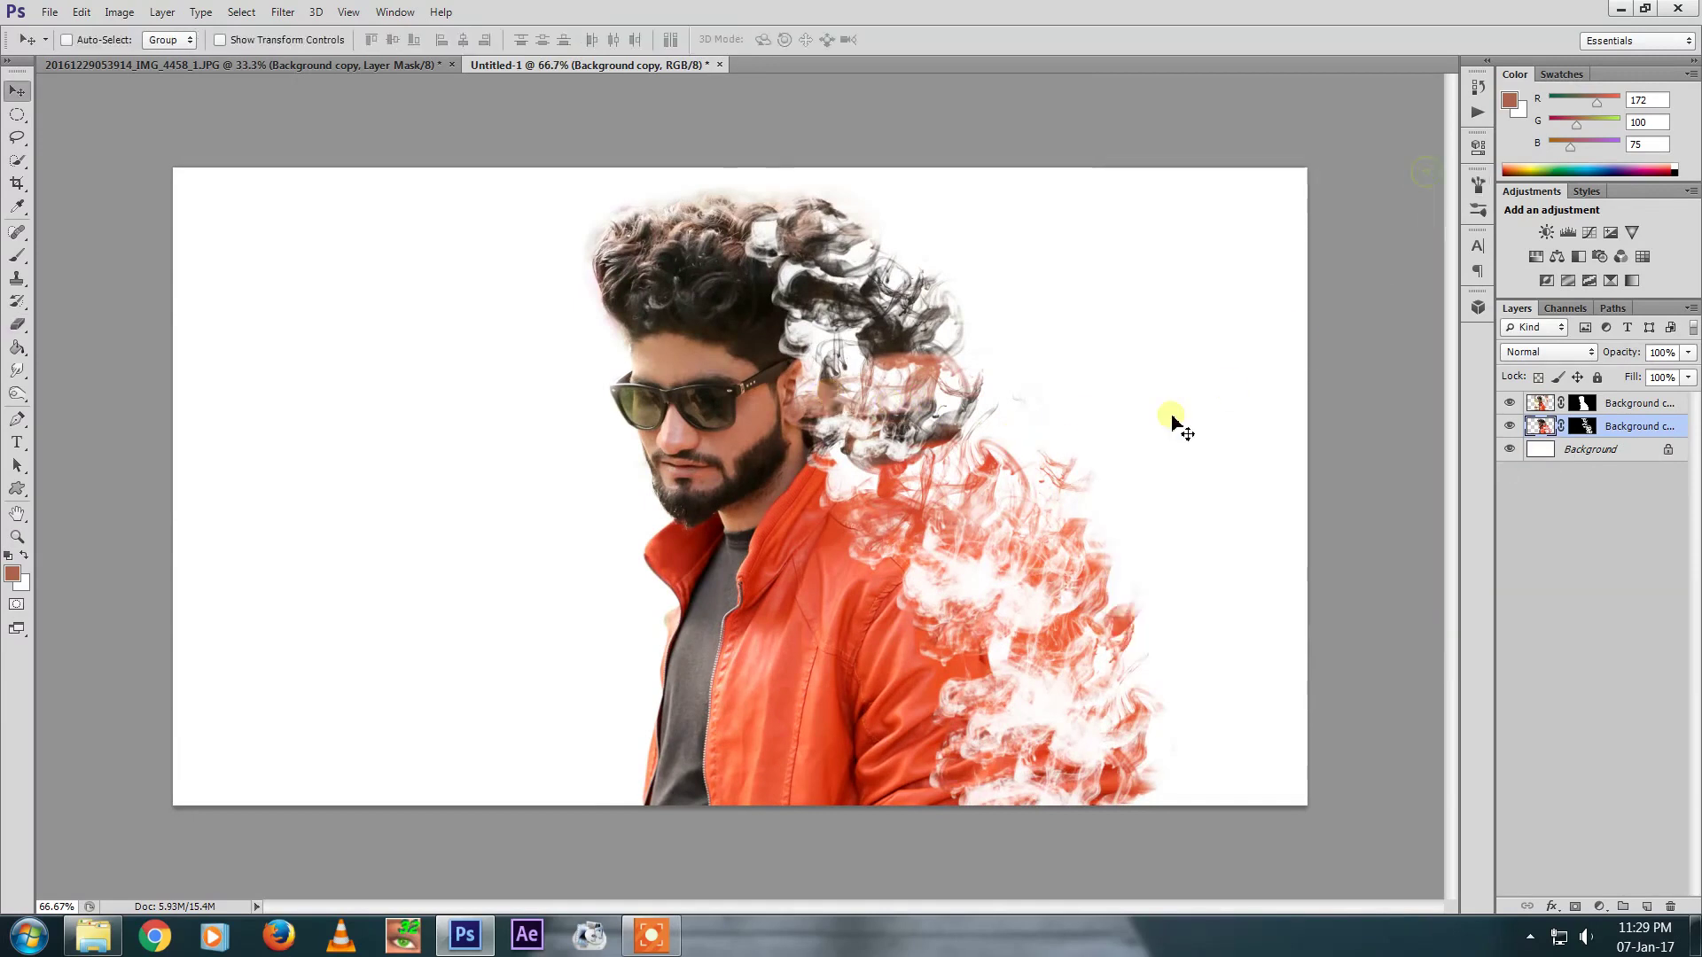
pyautogui.hotkey('ctrl', 't')
pyautogui.moveTo(1308, 609); pyautogui.dragTo(1266, 611)
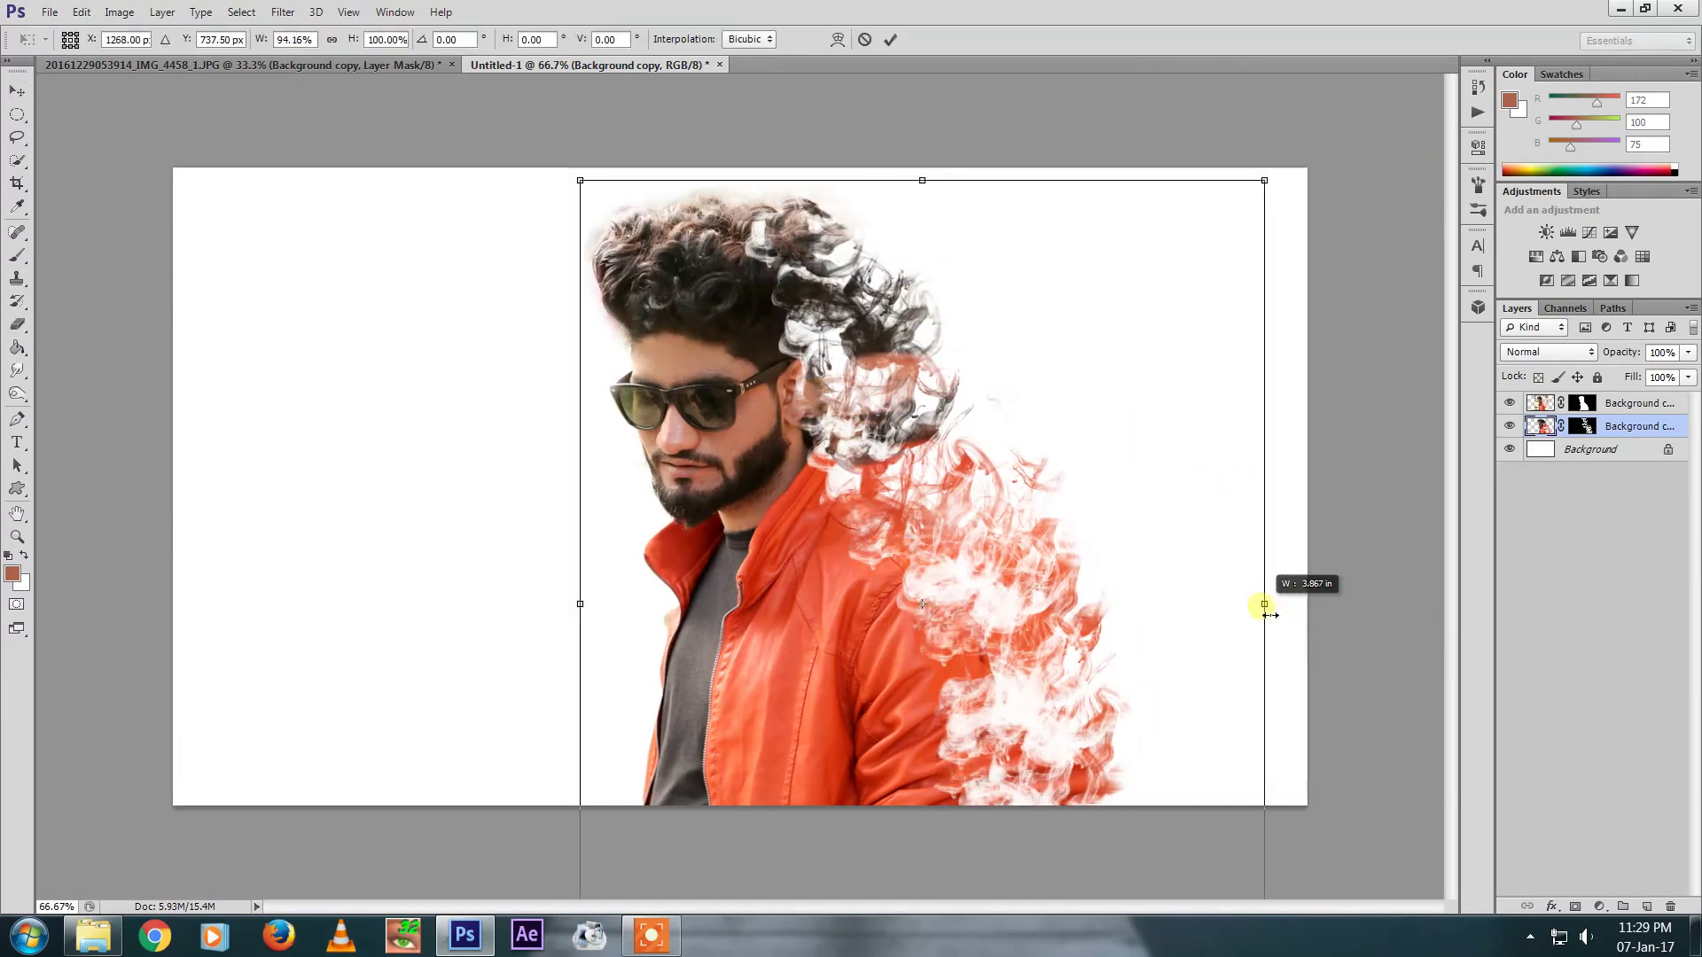
pyautogui.press('Return')
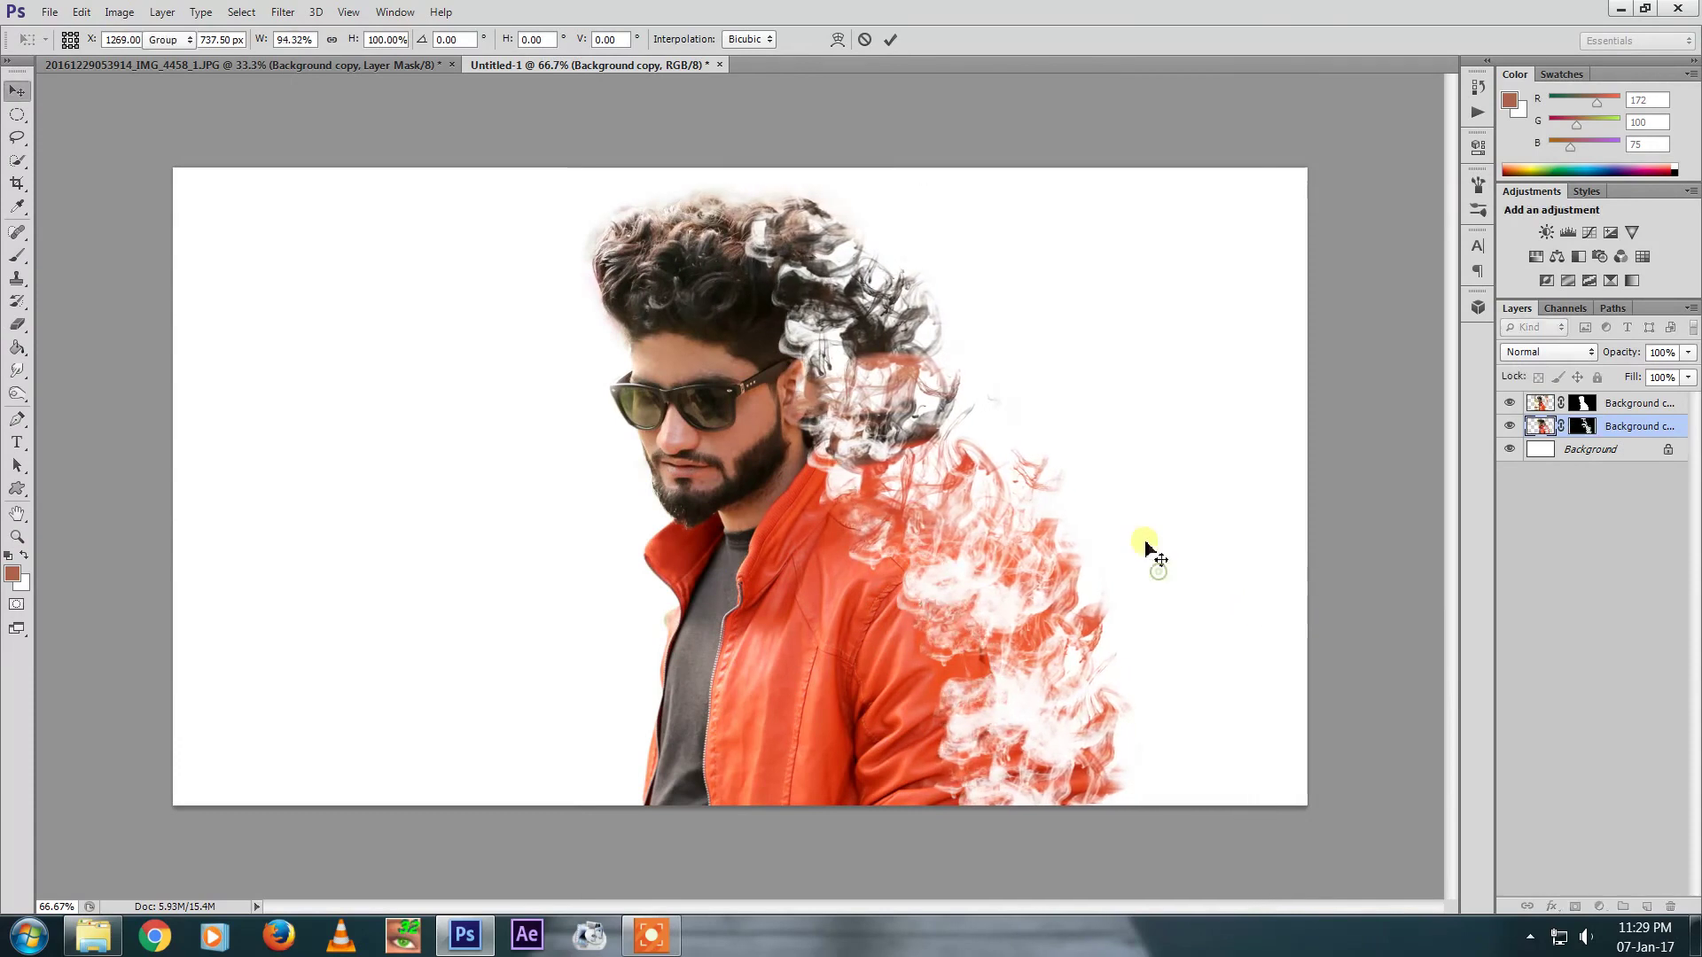
pyautogui.moveTo(1025, 418); pyautogui.dragTo(1033, 434)
pyautogui.press('z')
pyautogui.keyDown('alt'); pyautogui.click(952, 403); pyautogui.keyUp('alt')
pyautogui.click(841, 400)
pyautogui.press('v')
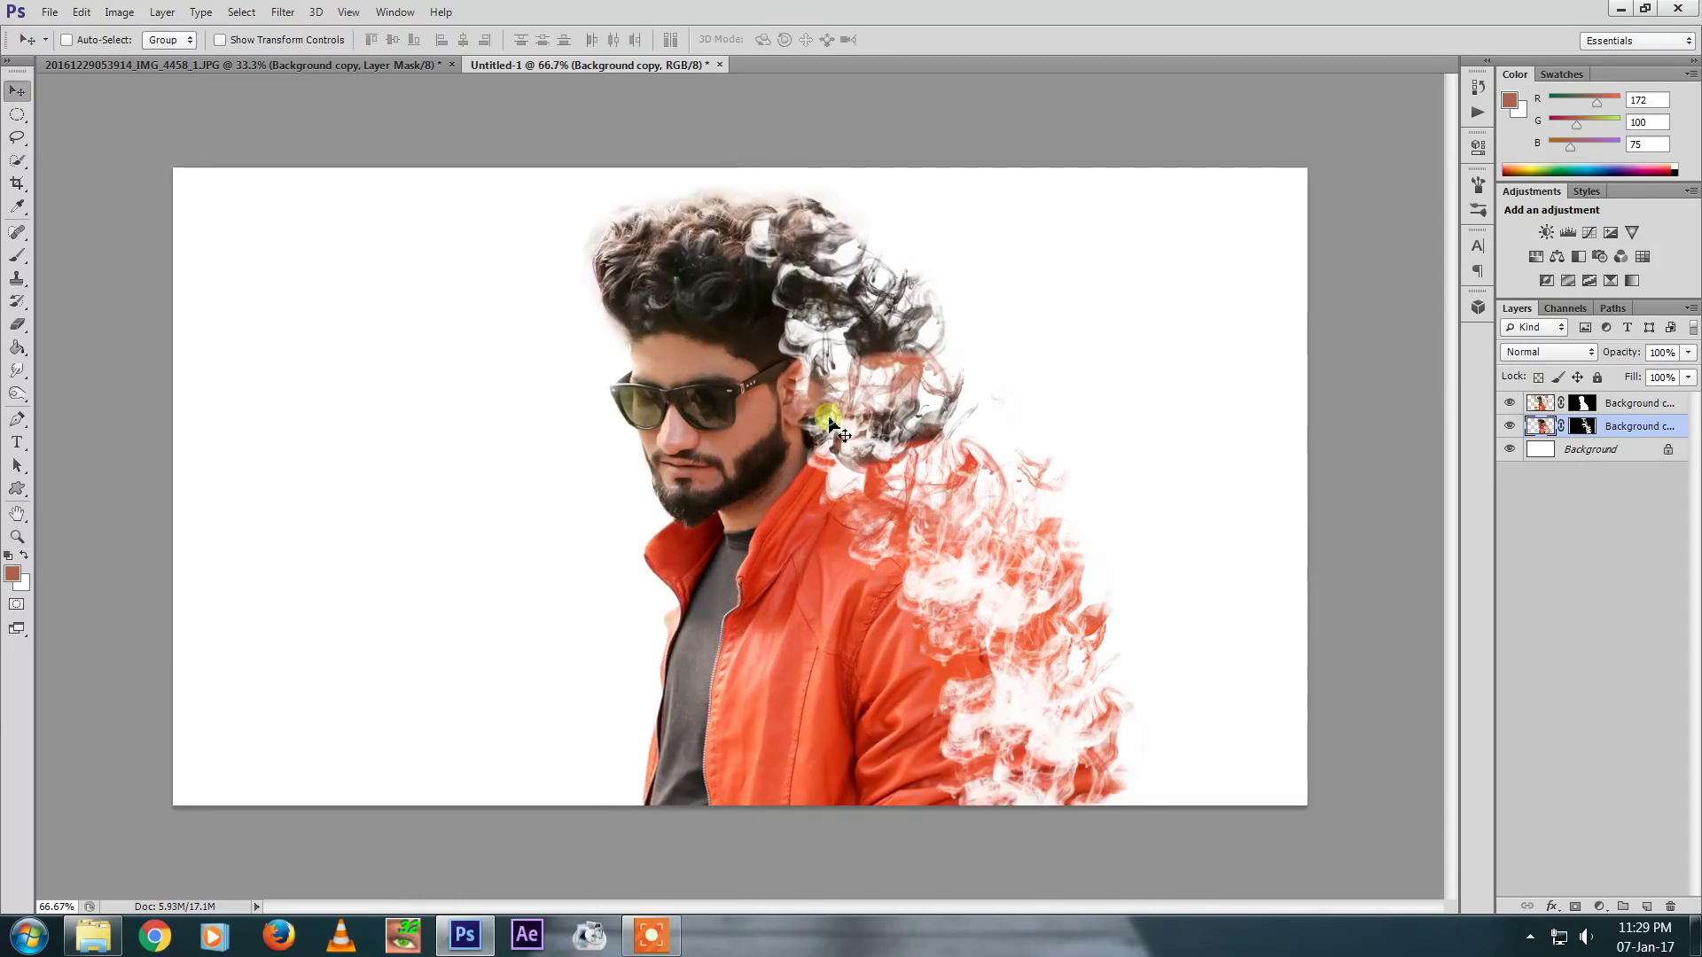
pyautogui.click(1631, 403)
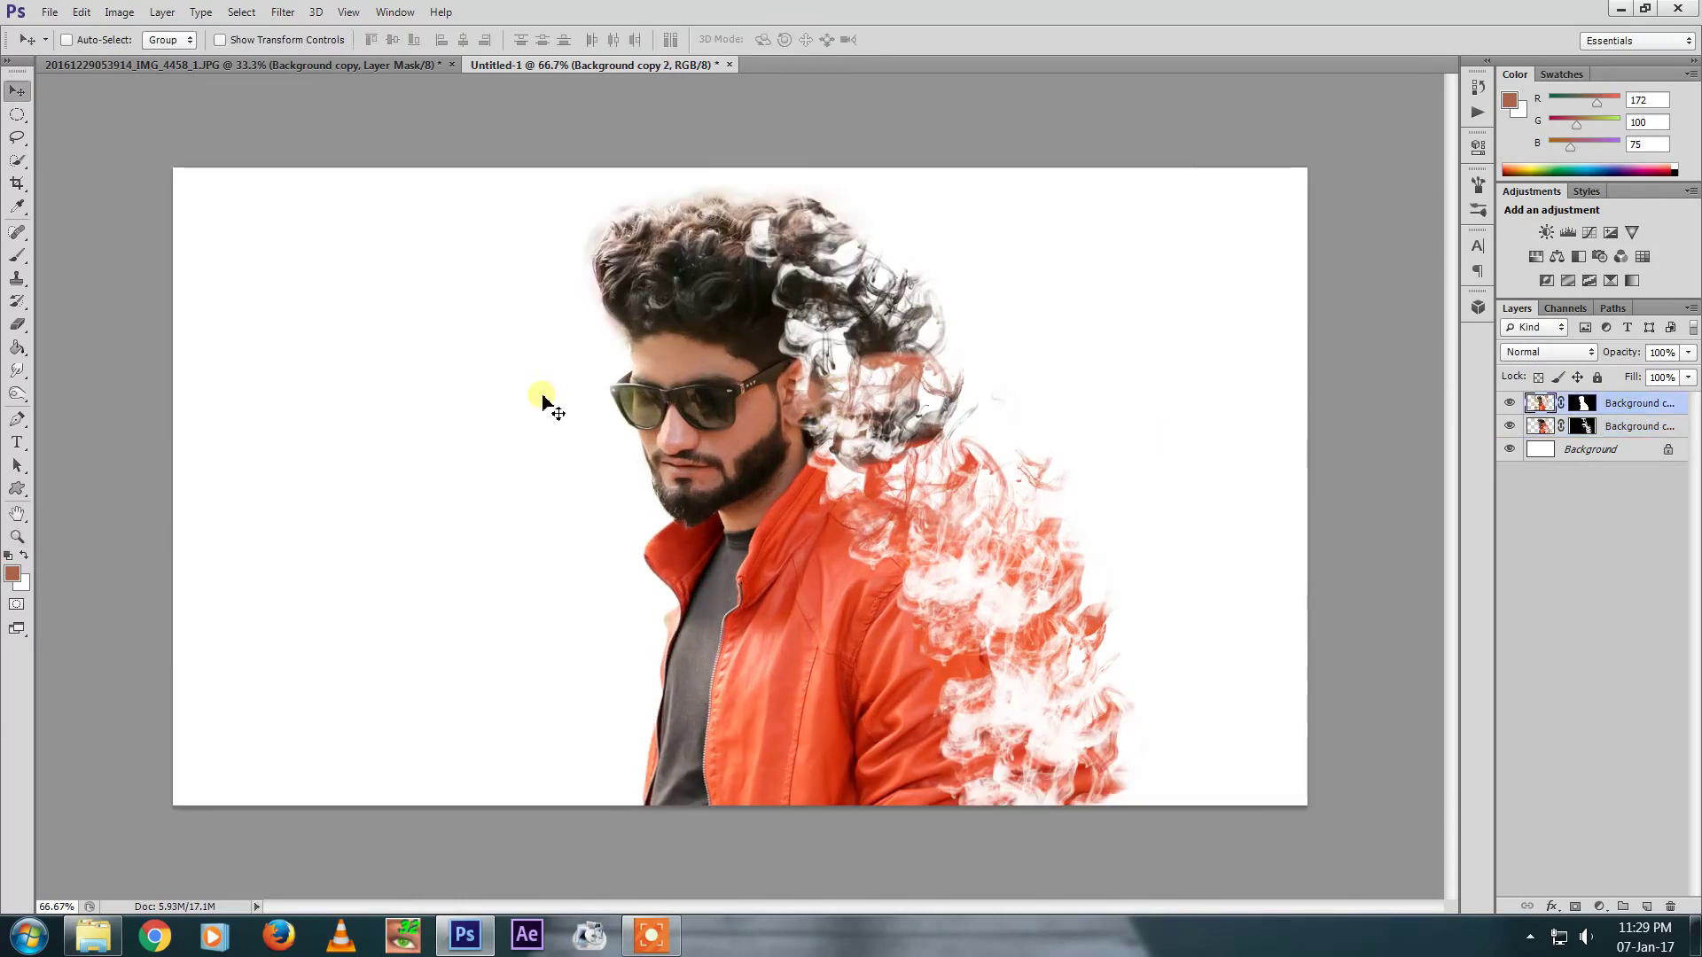
# Erase the top of the curly hair into white smoke with an 800 px, then 400 px eraser
pyautogui.click(17, 324)
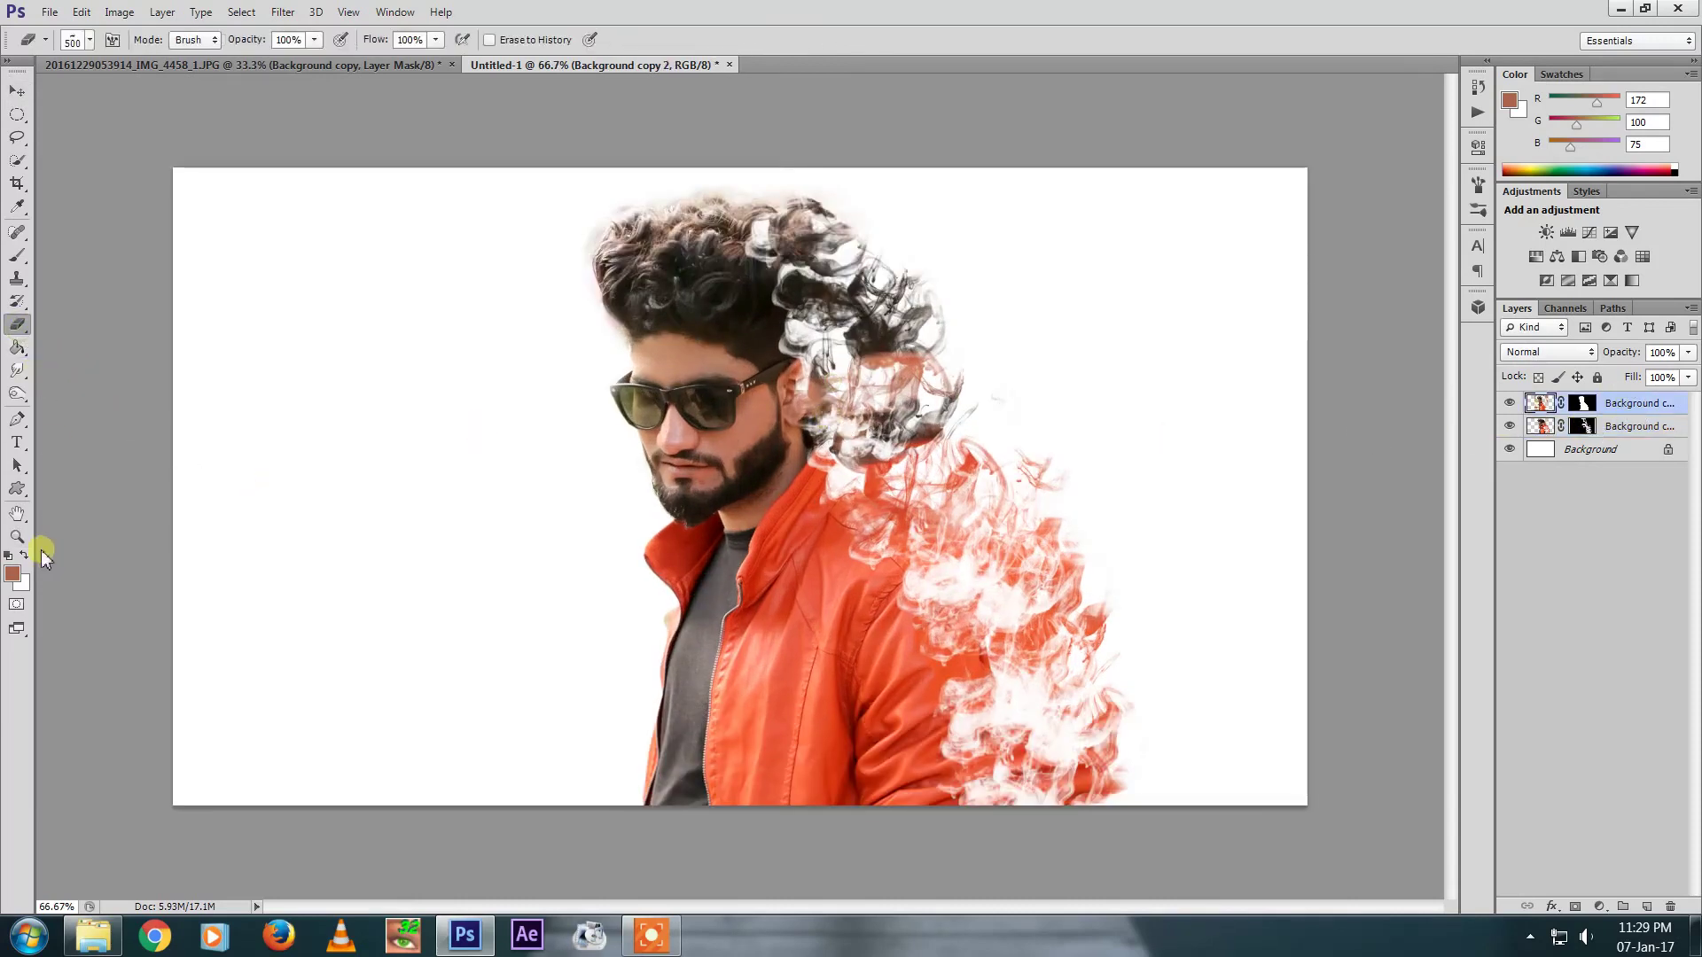
pyautogui.press(']')
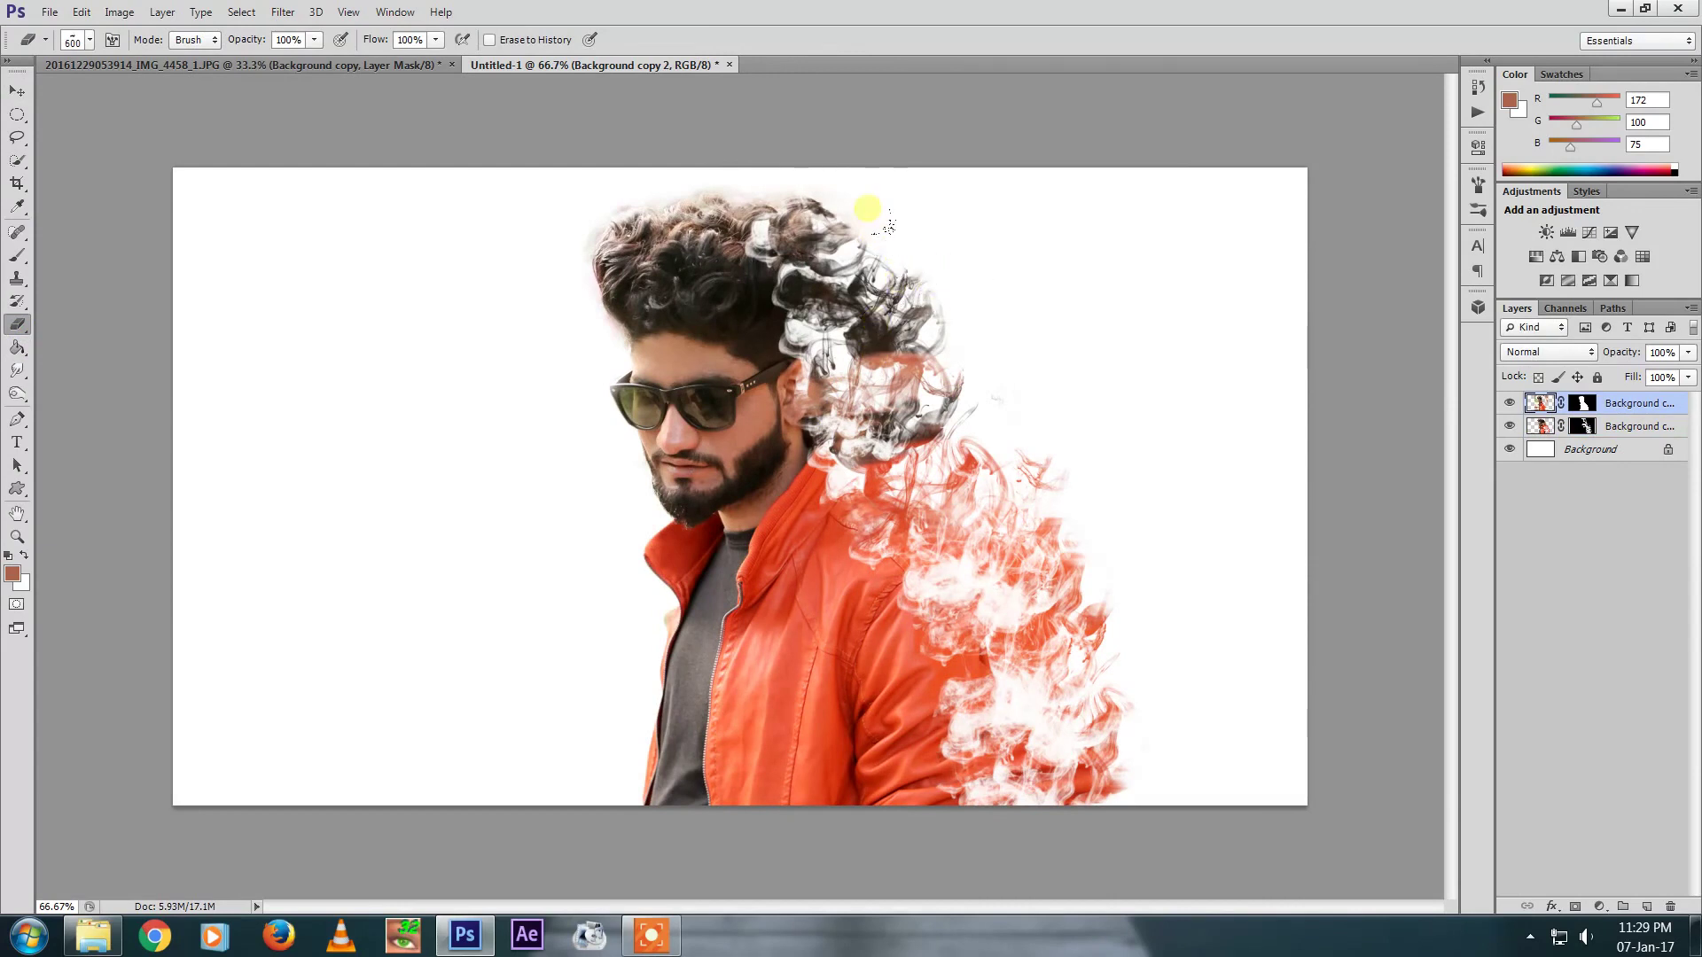
pyautogui.press(']')
pyautogui.press(']')
pyautogui.press(']')
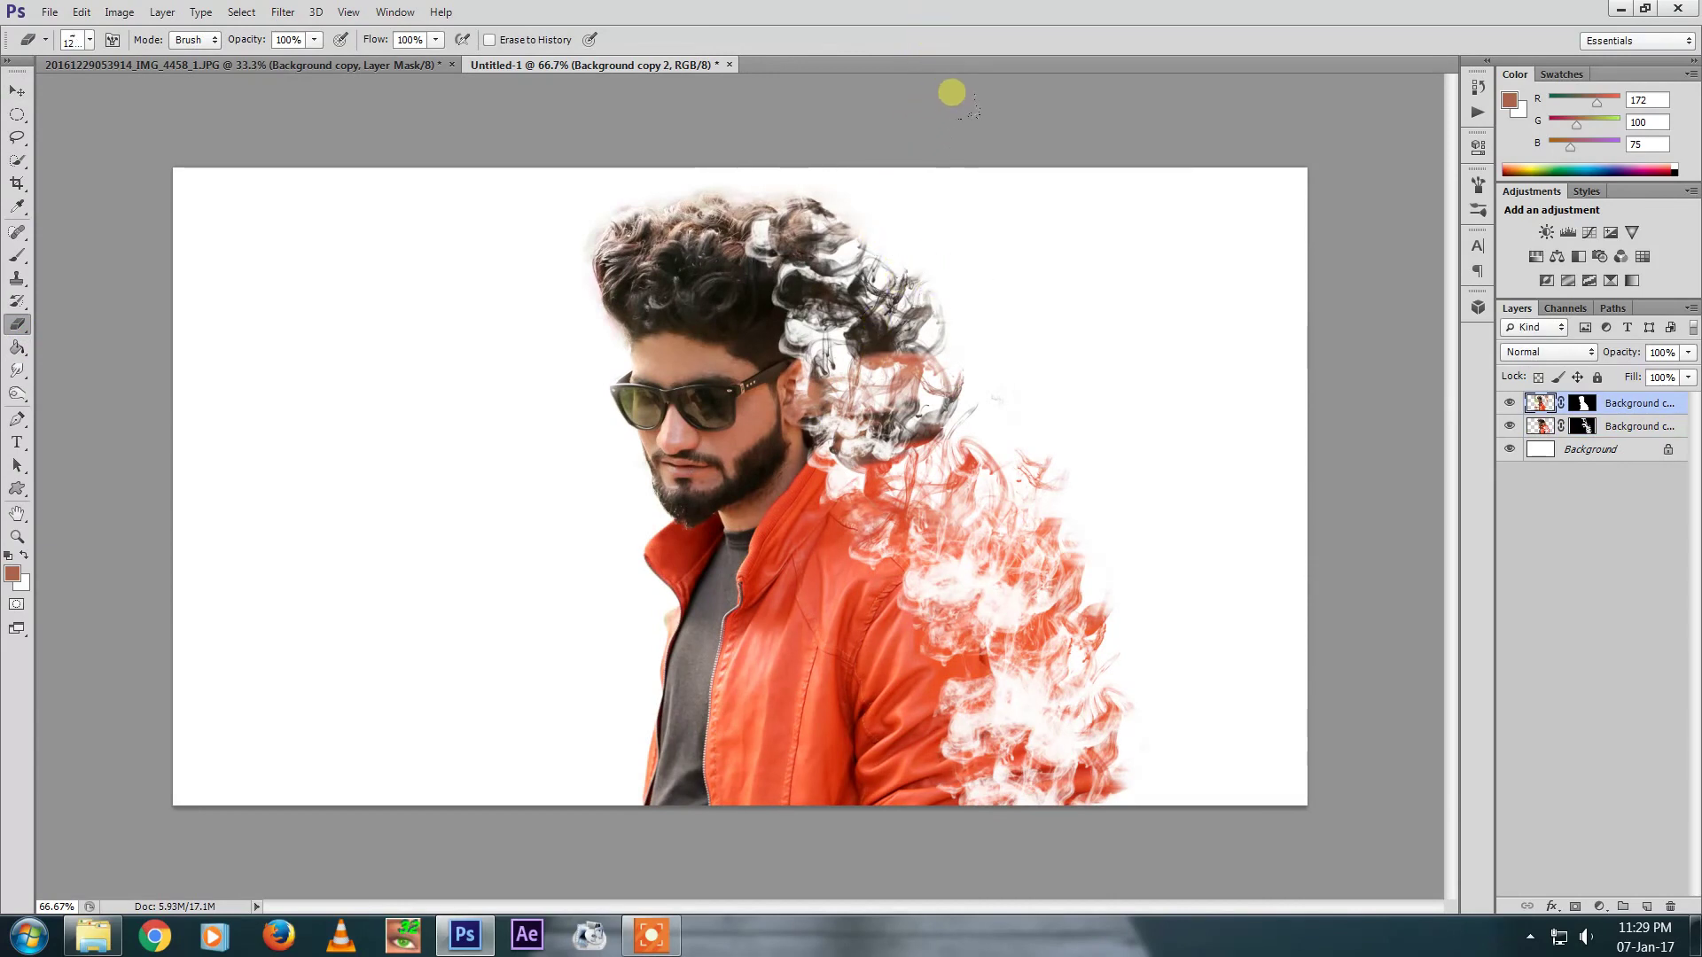
pyautogui.press('[')
pyautogui.click(898, 94)
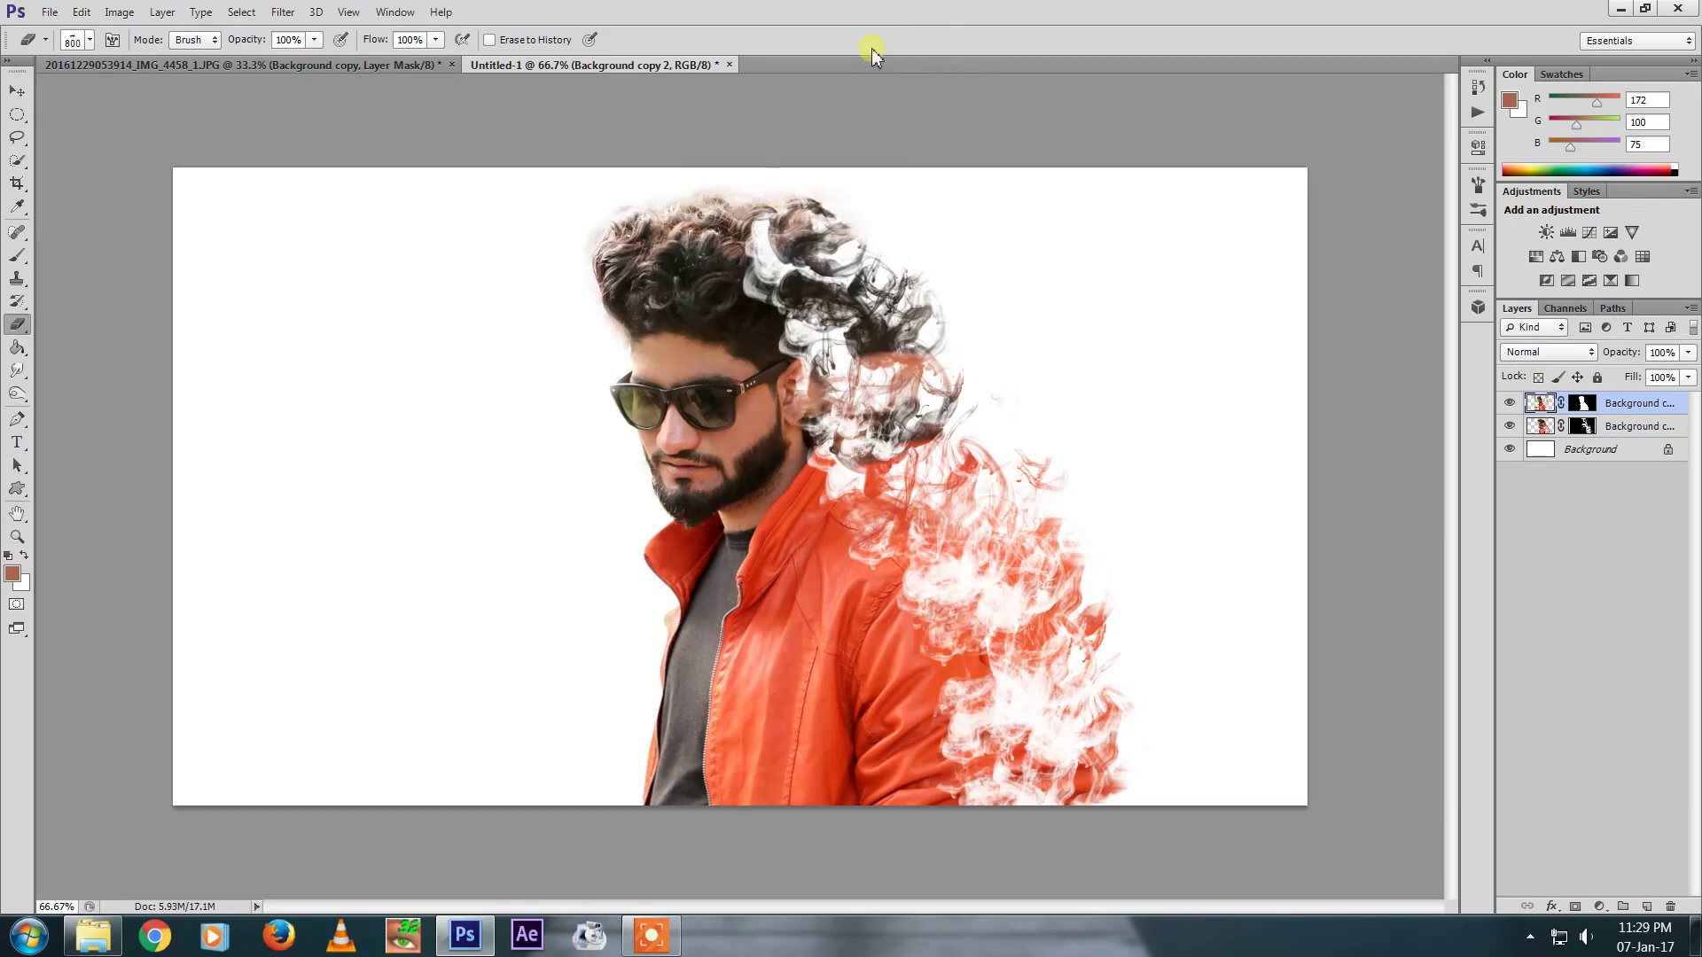
pyautogui.press('[')
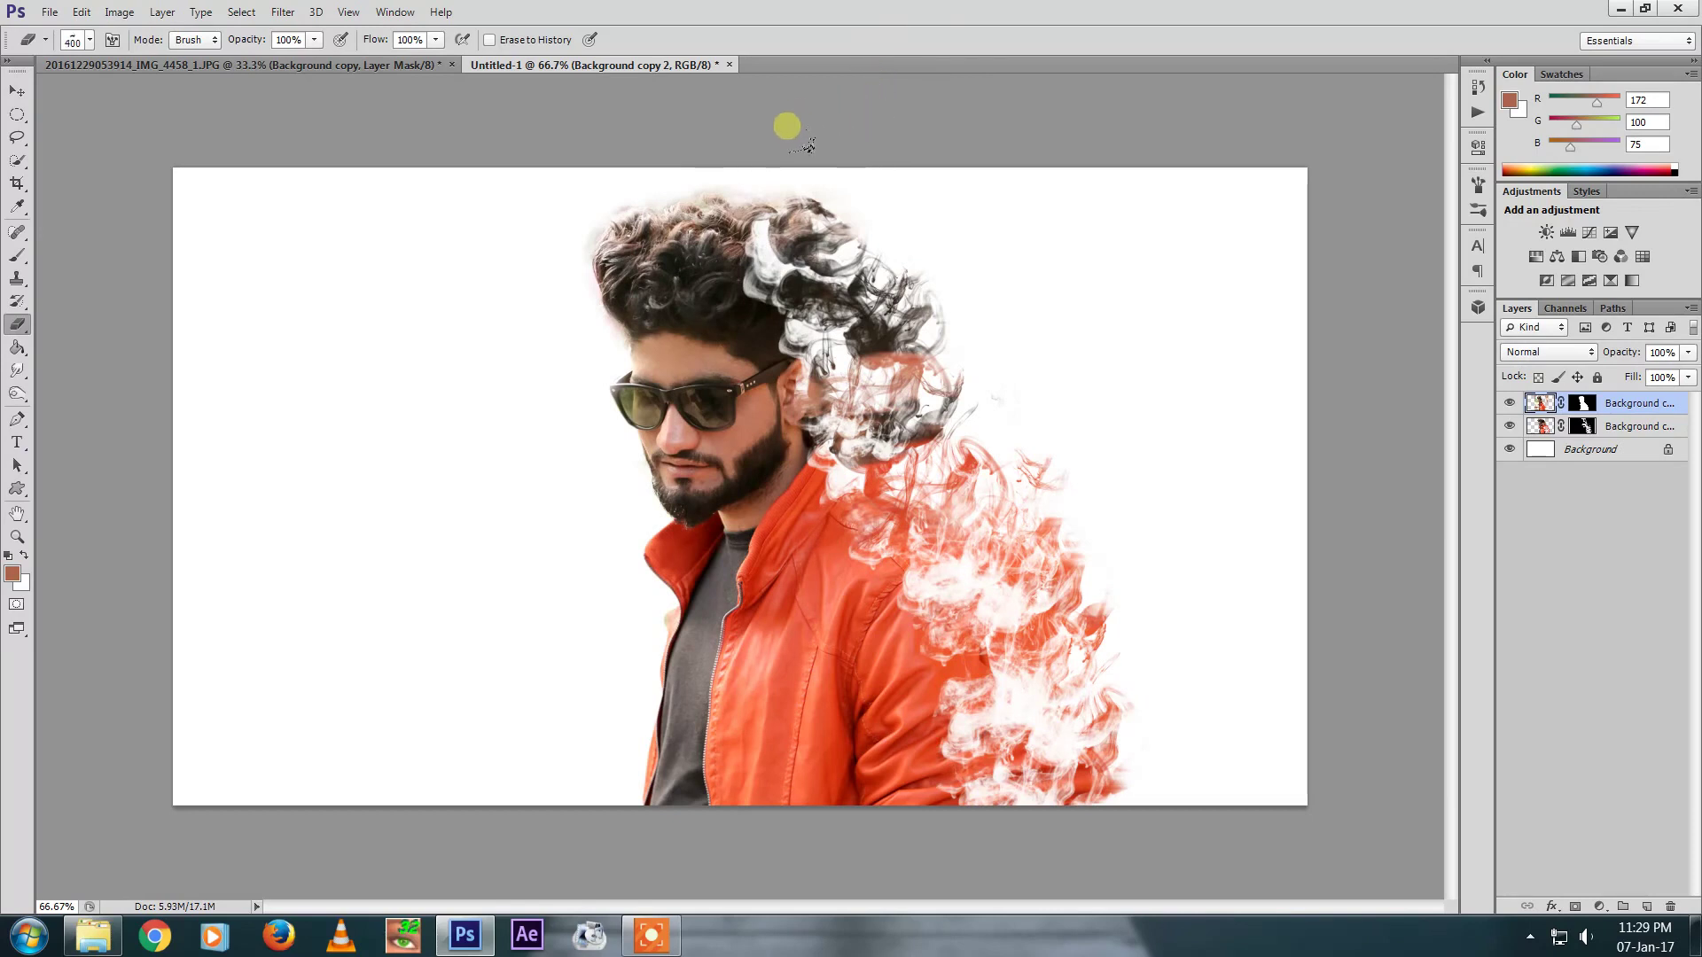
pyautogui.click(798, 106)
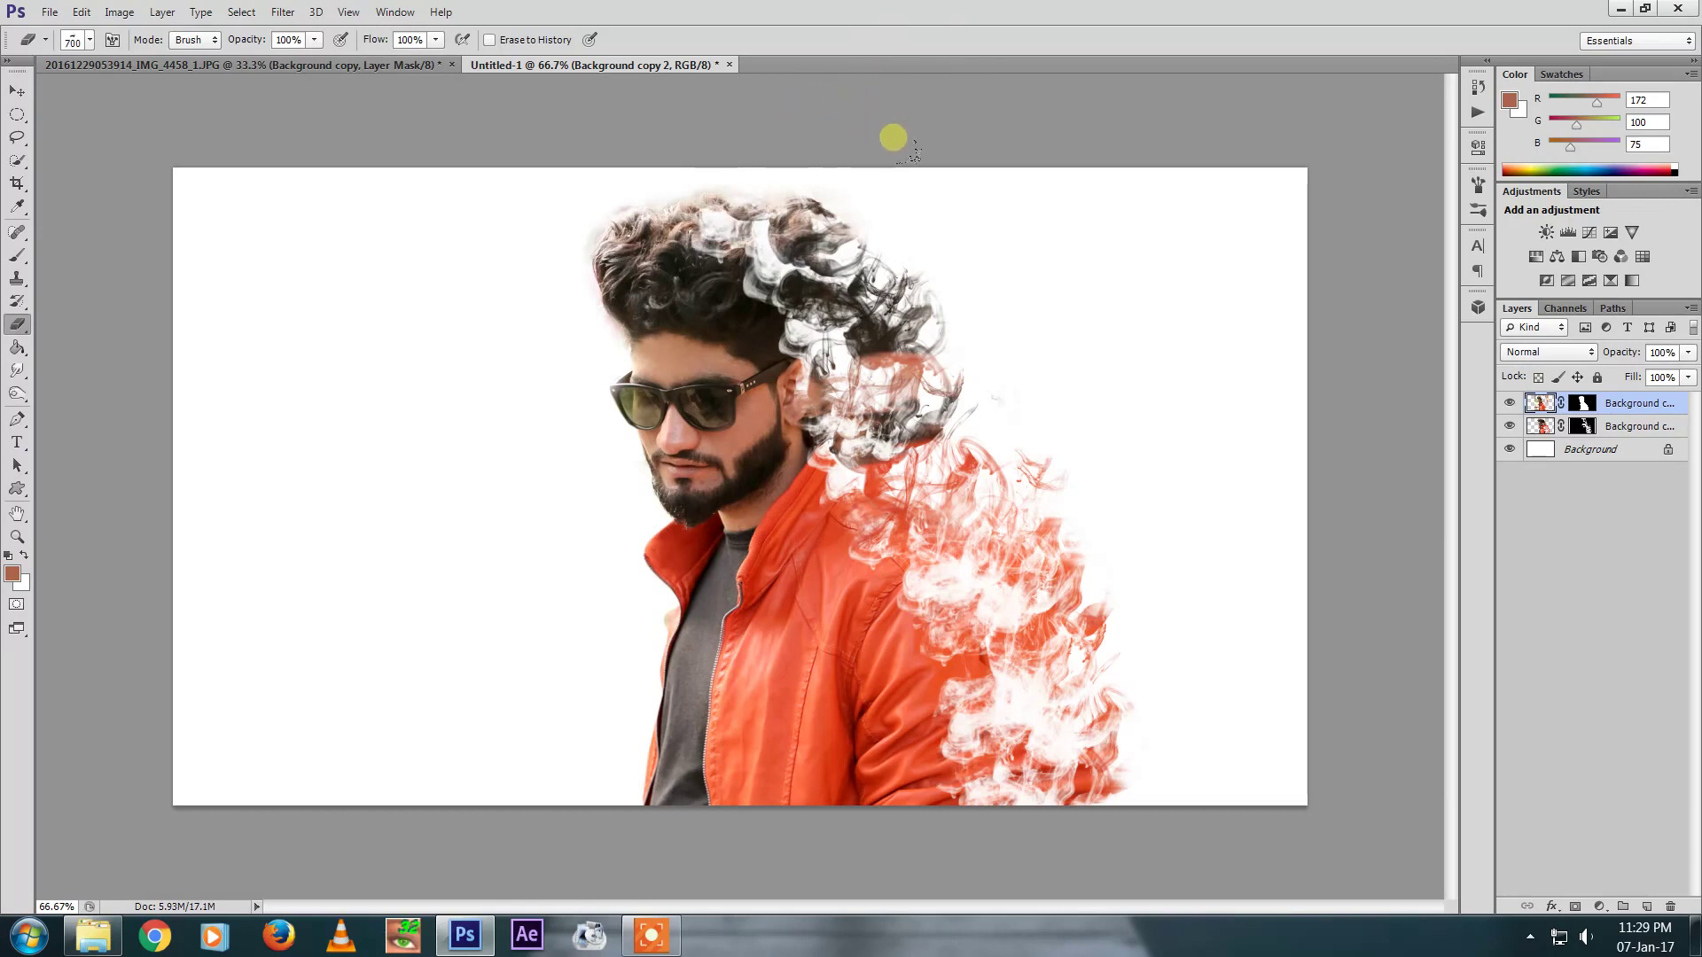
pyautogui.click(855, 97)
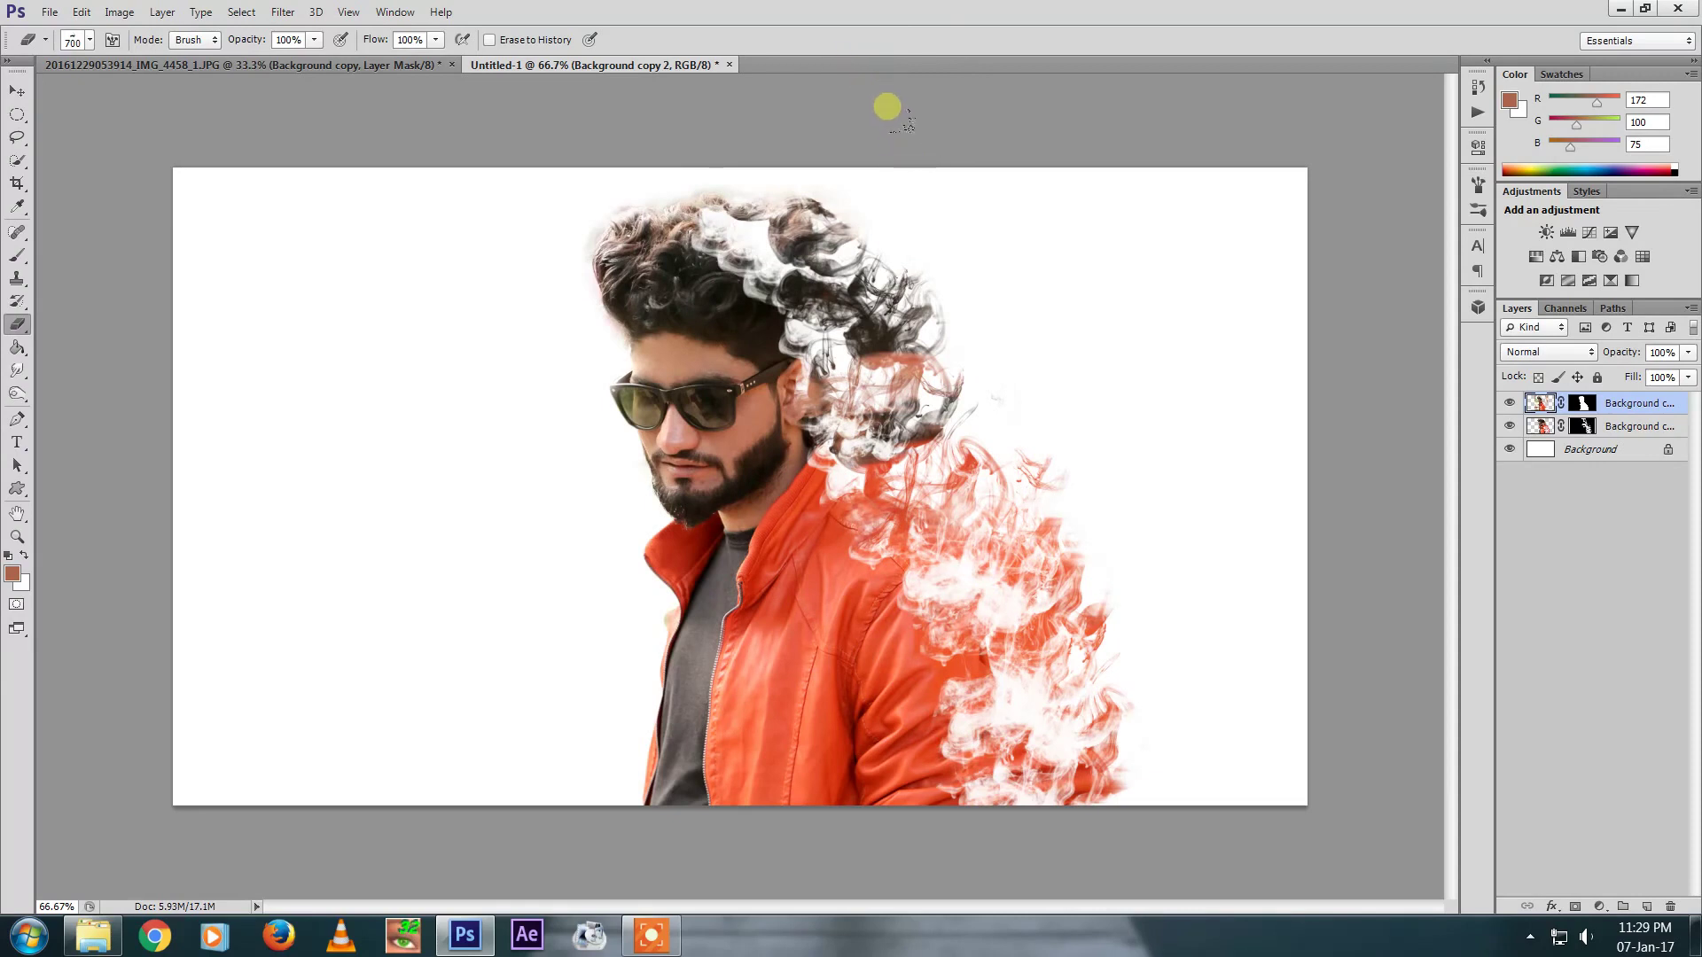
pyautogui.moveTo(886, 107); pyautogui.dragTo(892, 118)
pyautogui.hotkey('alt', '[')
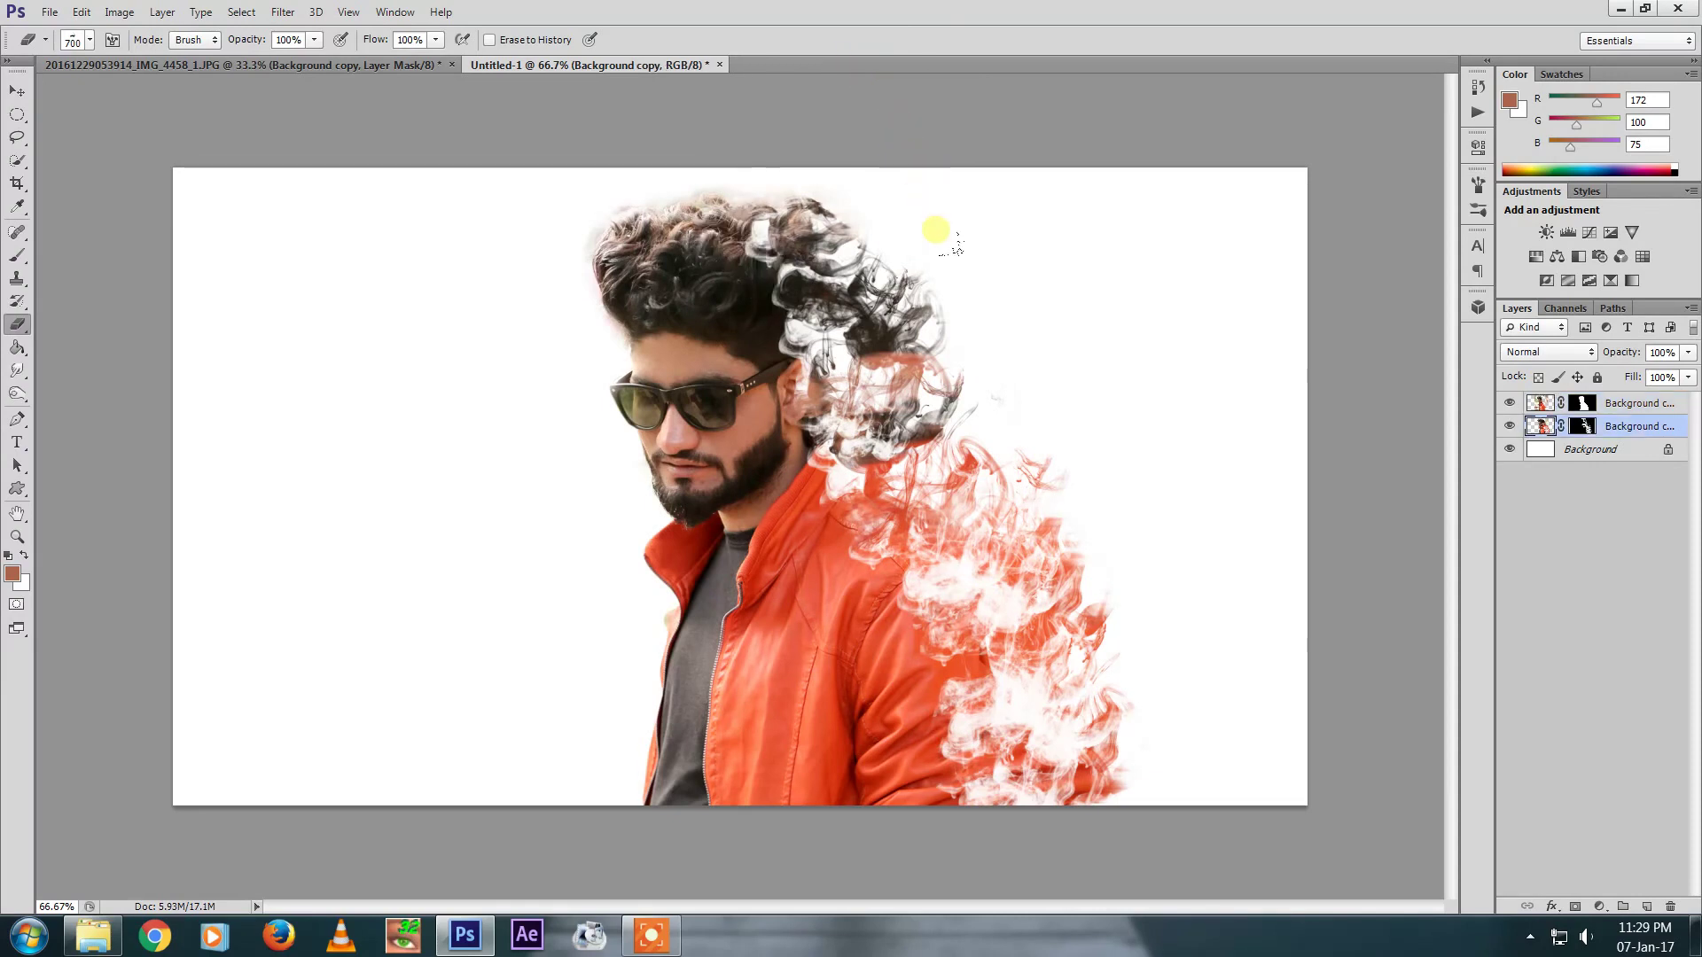
# Erase the smoke over the man's neck and shoulder on the lower photo copy
pyautogui.click(992, 262)
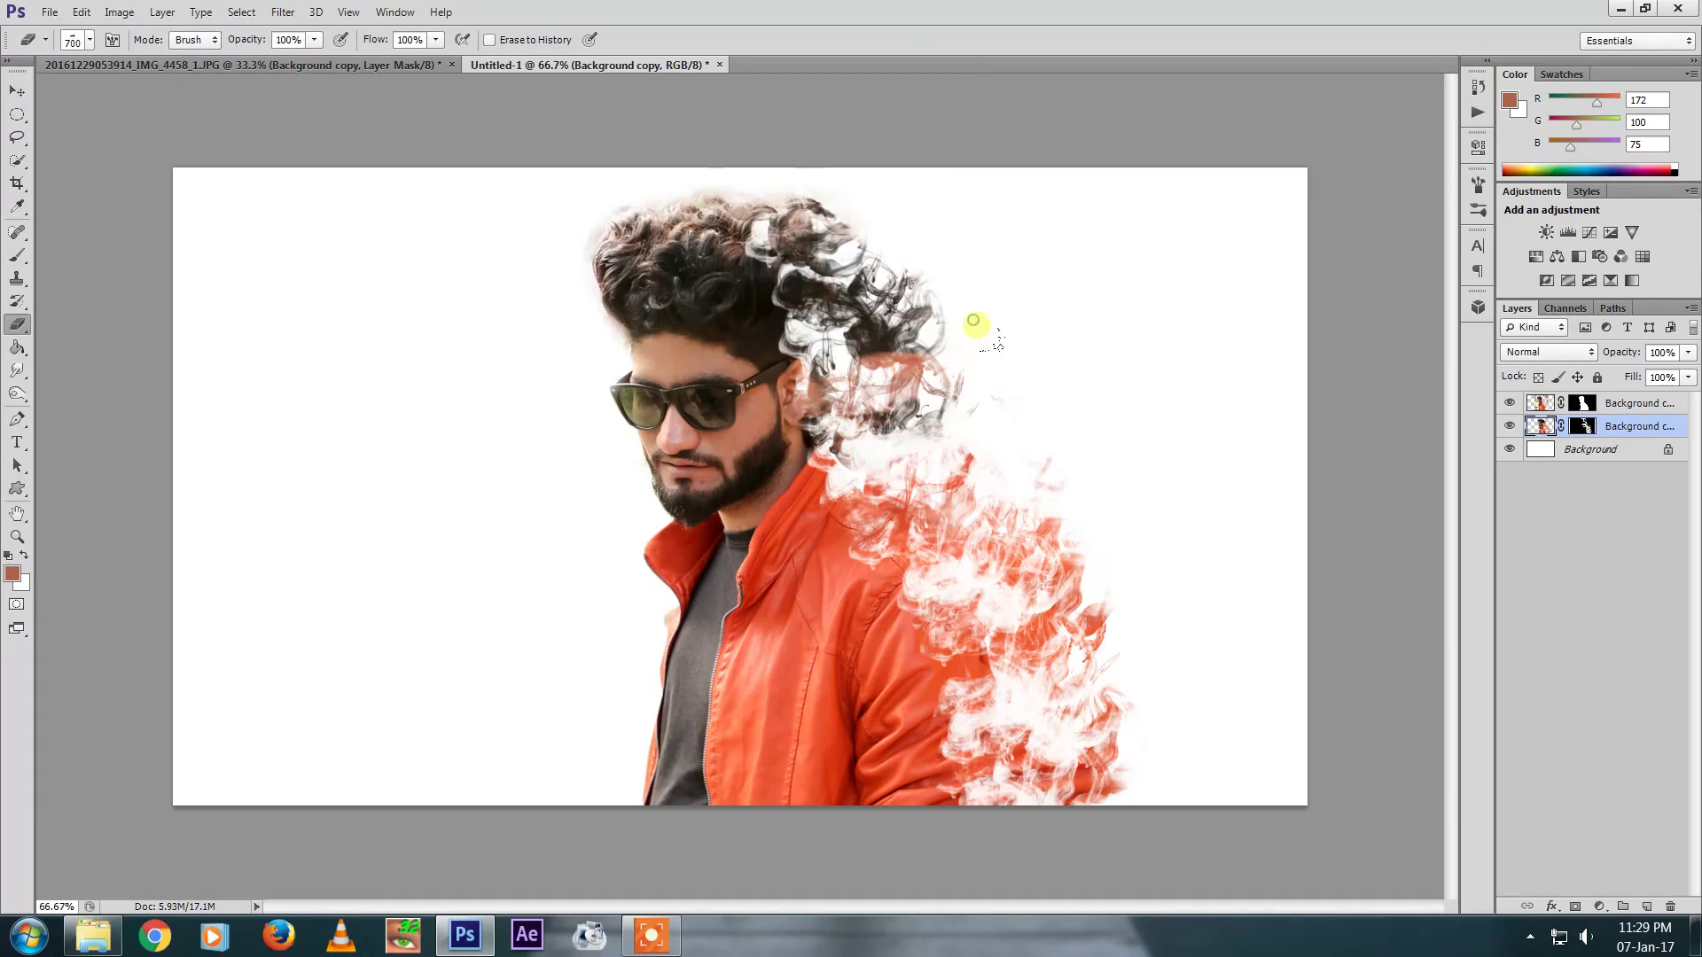
pyautogui.click(1027, 390)
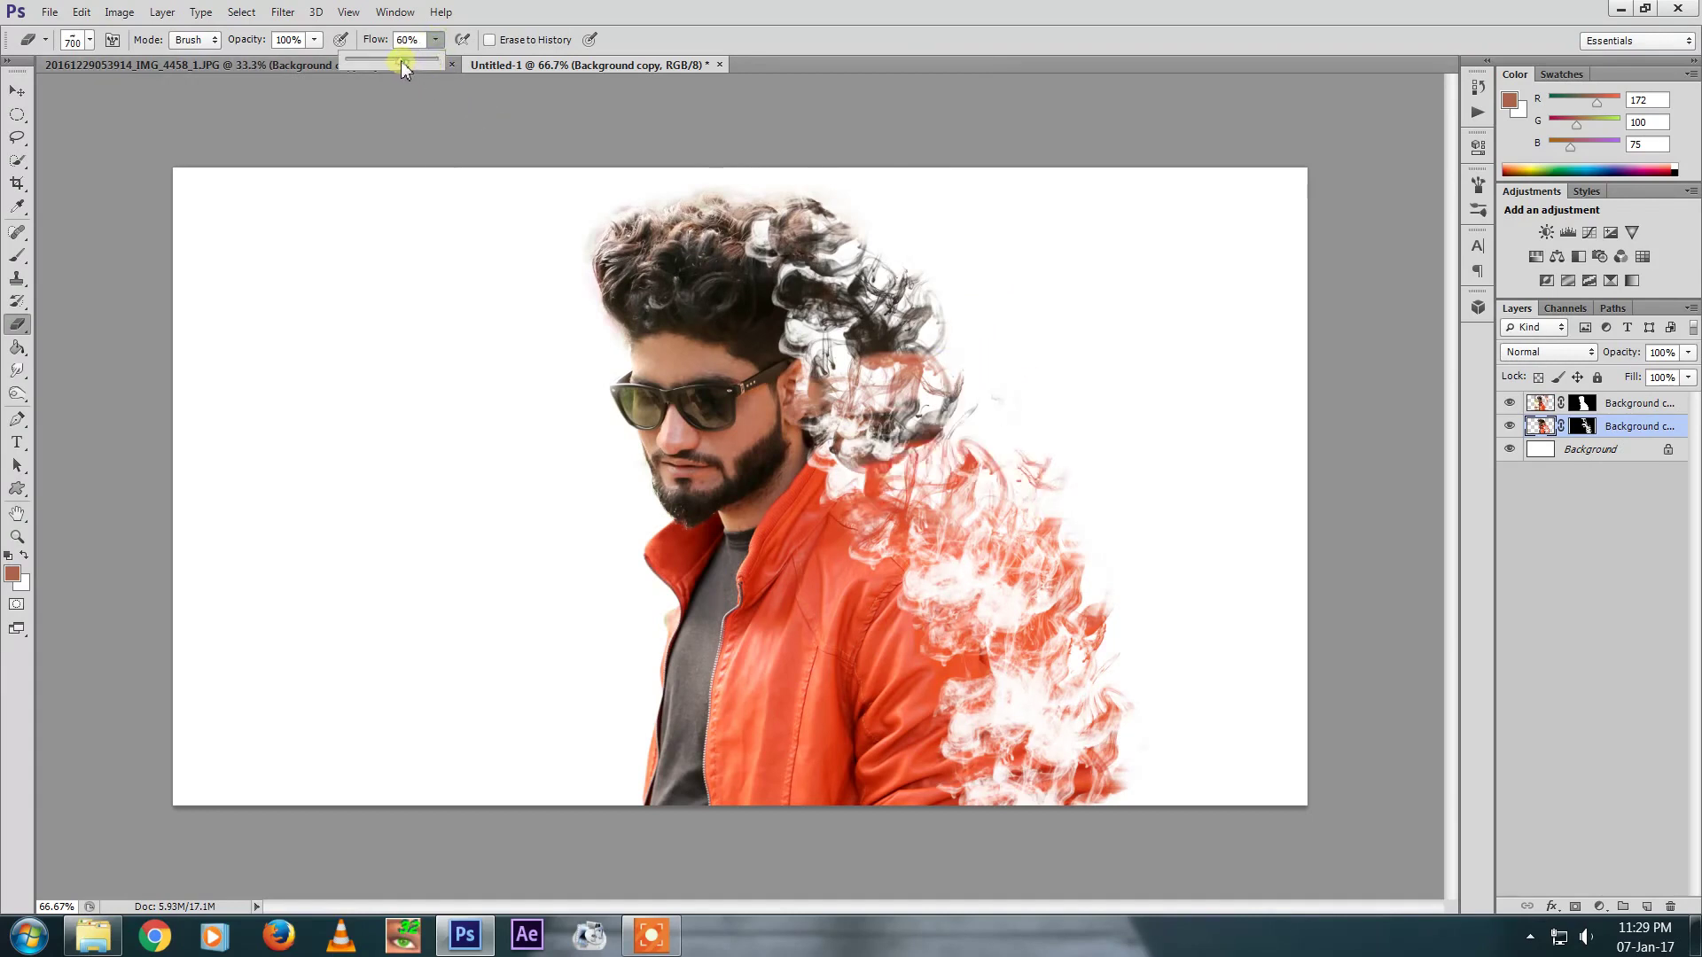
pyautogui.click(1007, 312)
pyautogui.click(1026, 383)
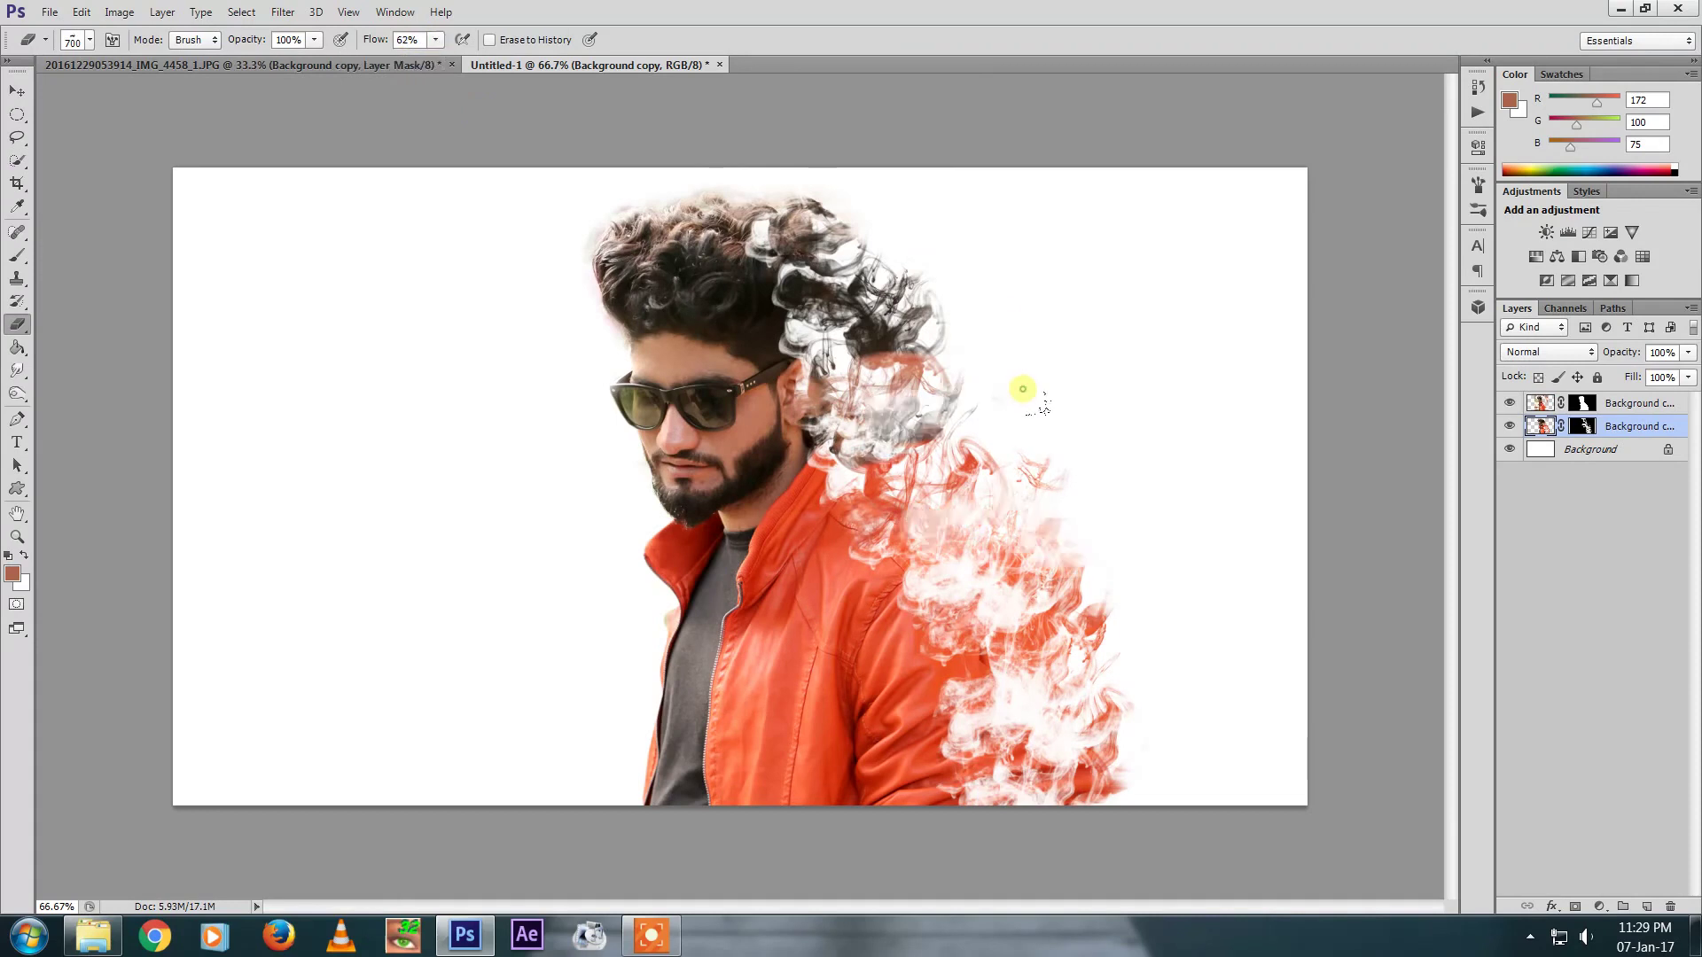
pyautogui.click(1046, 508)
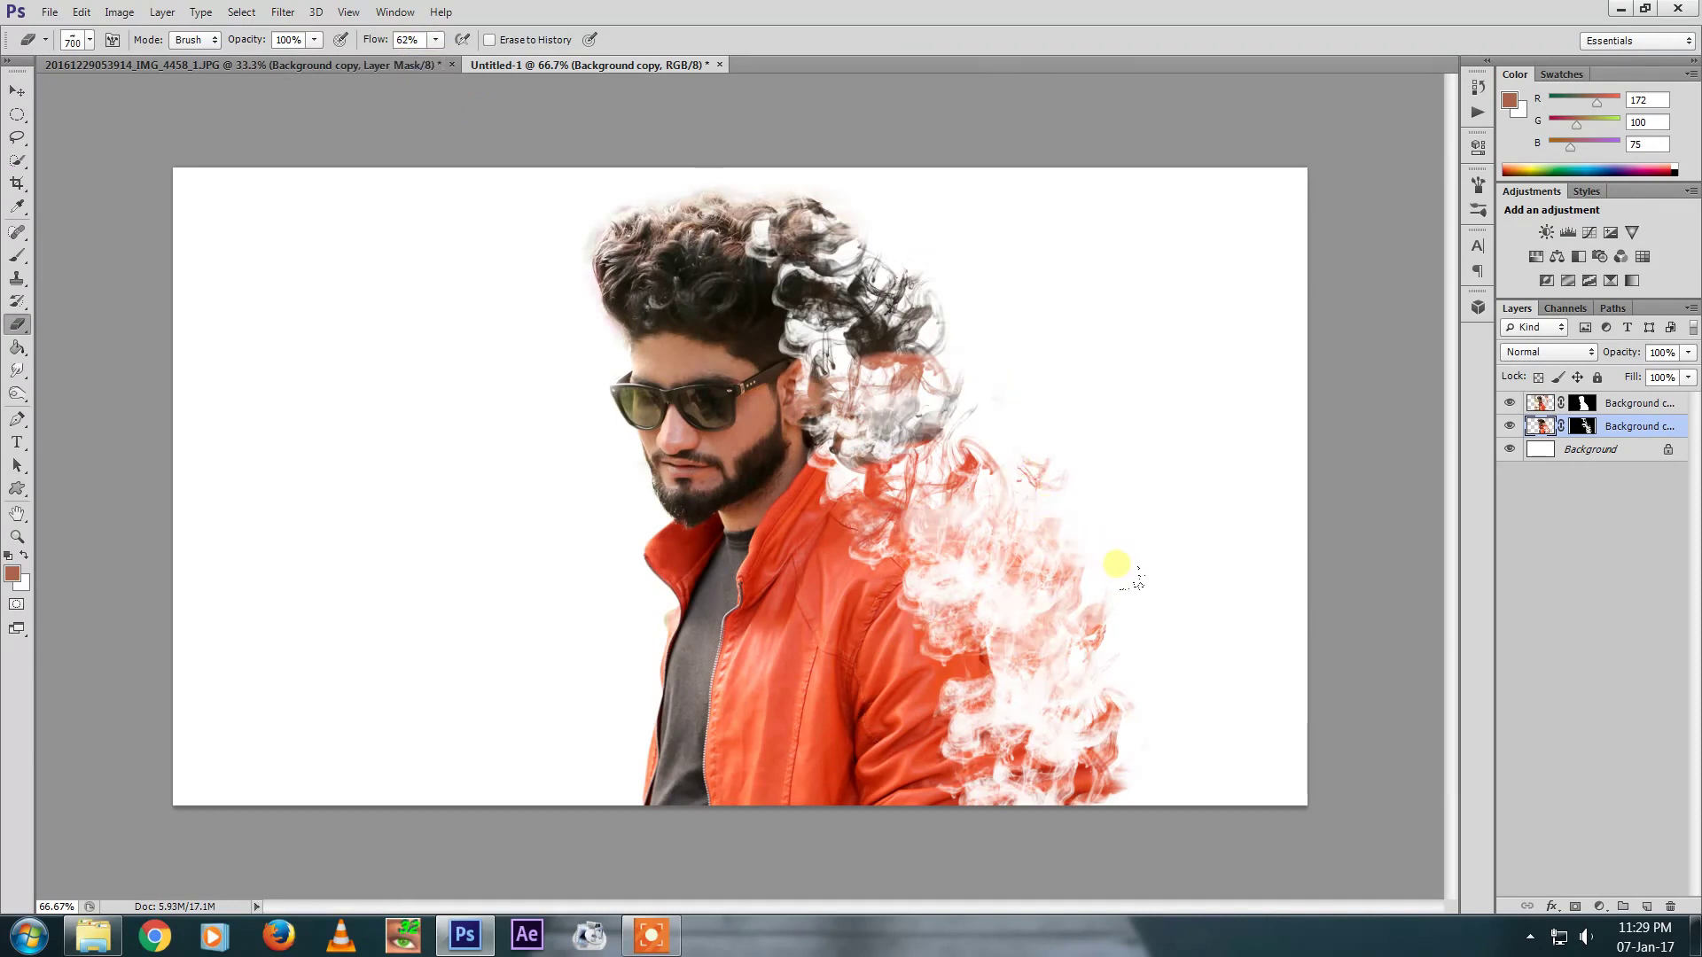
# Lower the eraser flow to 39% and lightly fade the lower jacket smoke
pyautogui.click(436, 40)
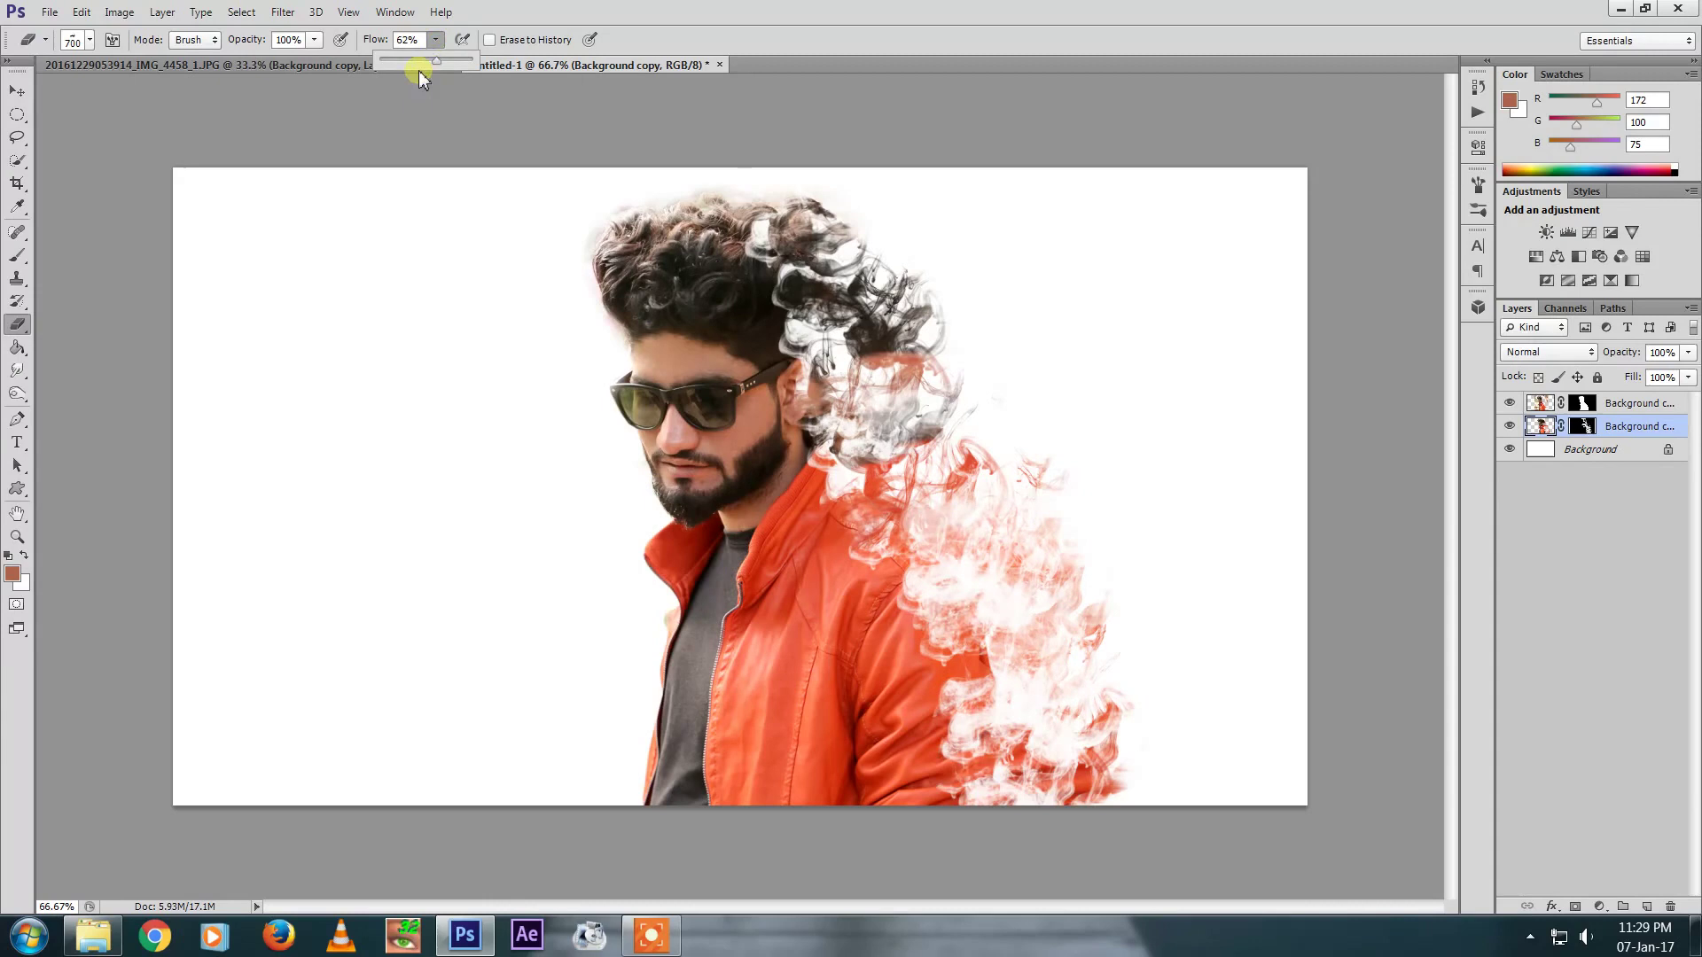
pyautogui.moveTo(417, 60); pyautogui.dragTo(413, 60)
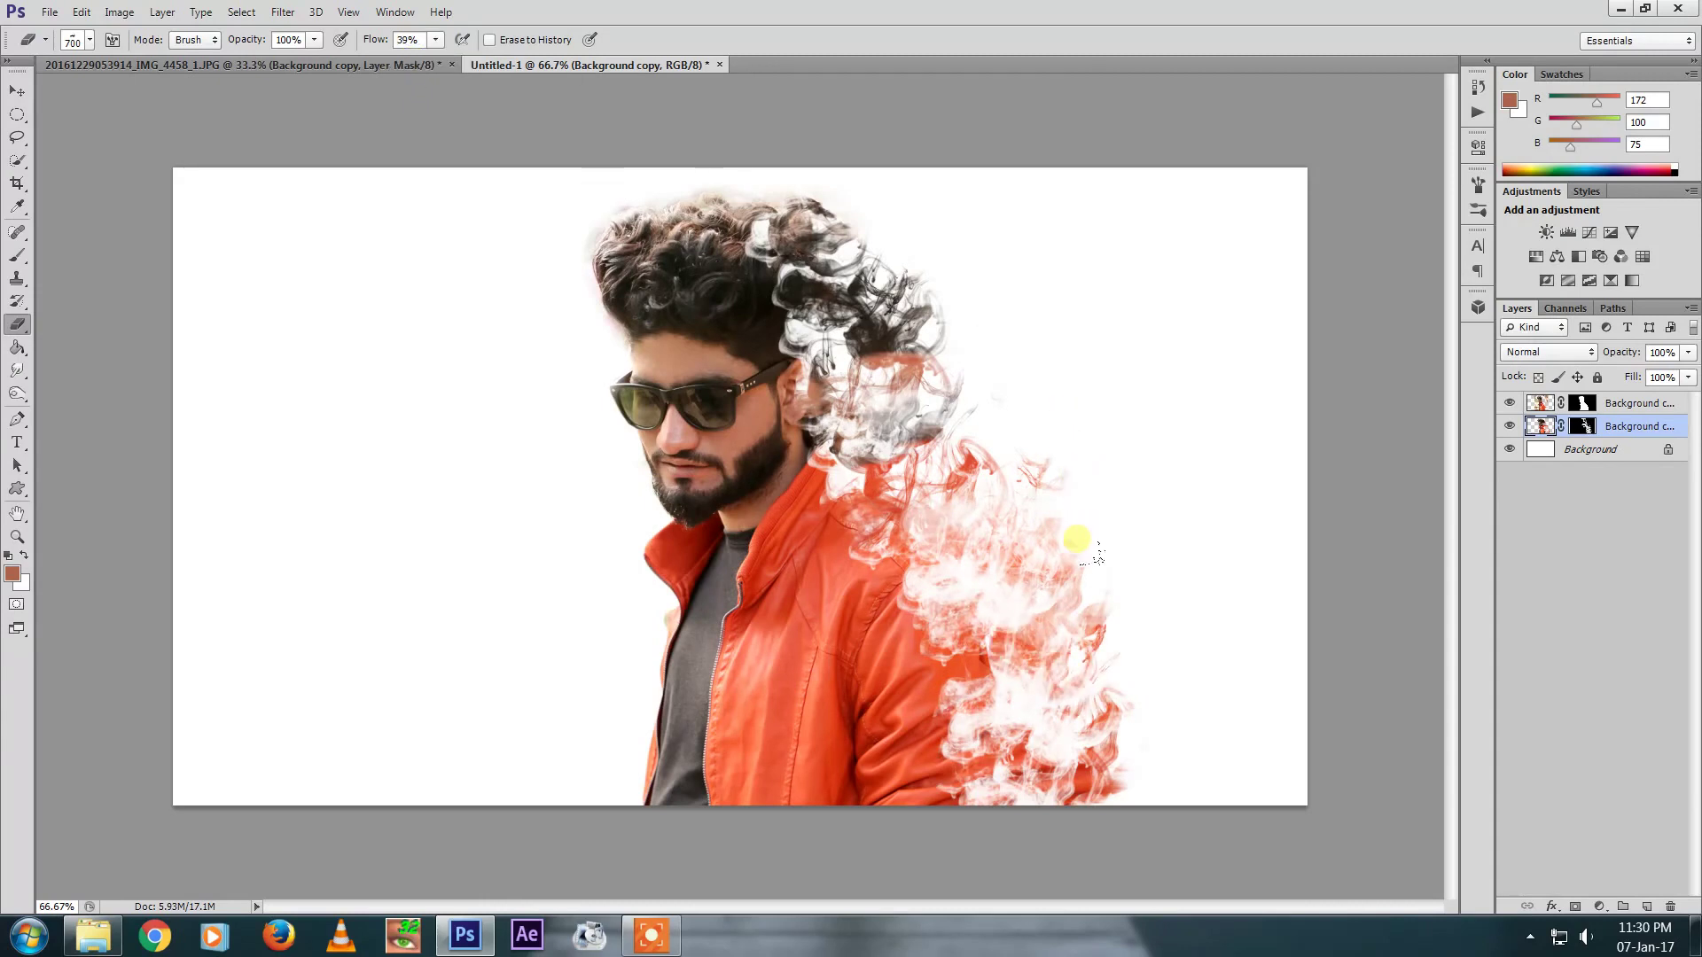
pyautogui.click(1082, 638)
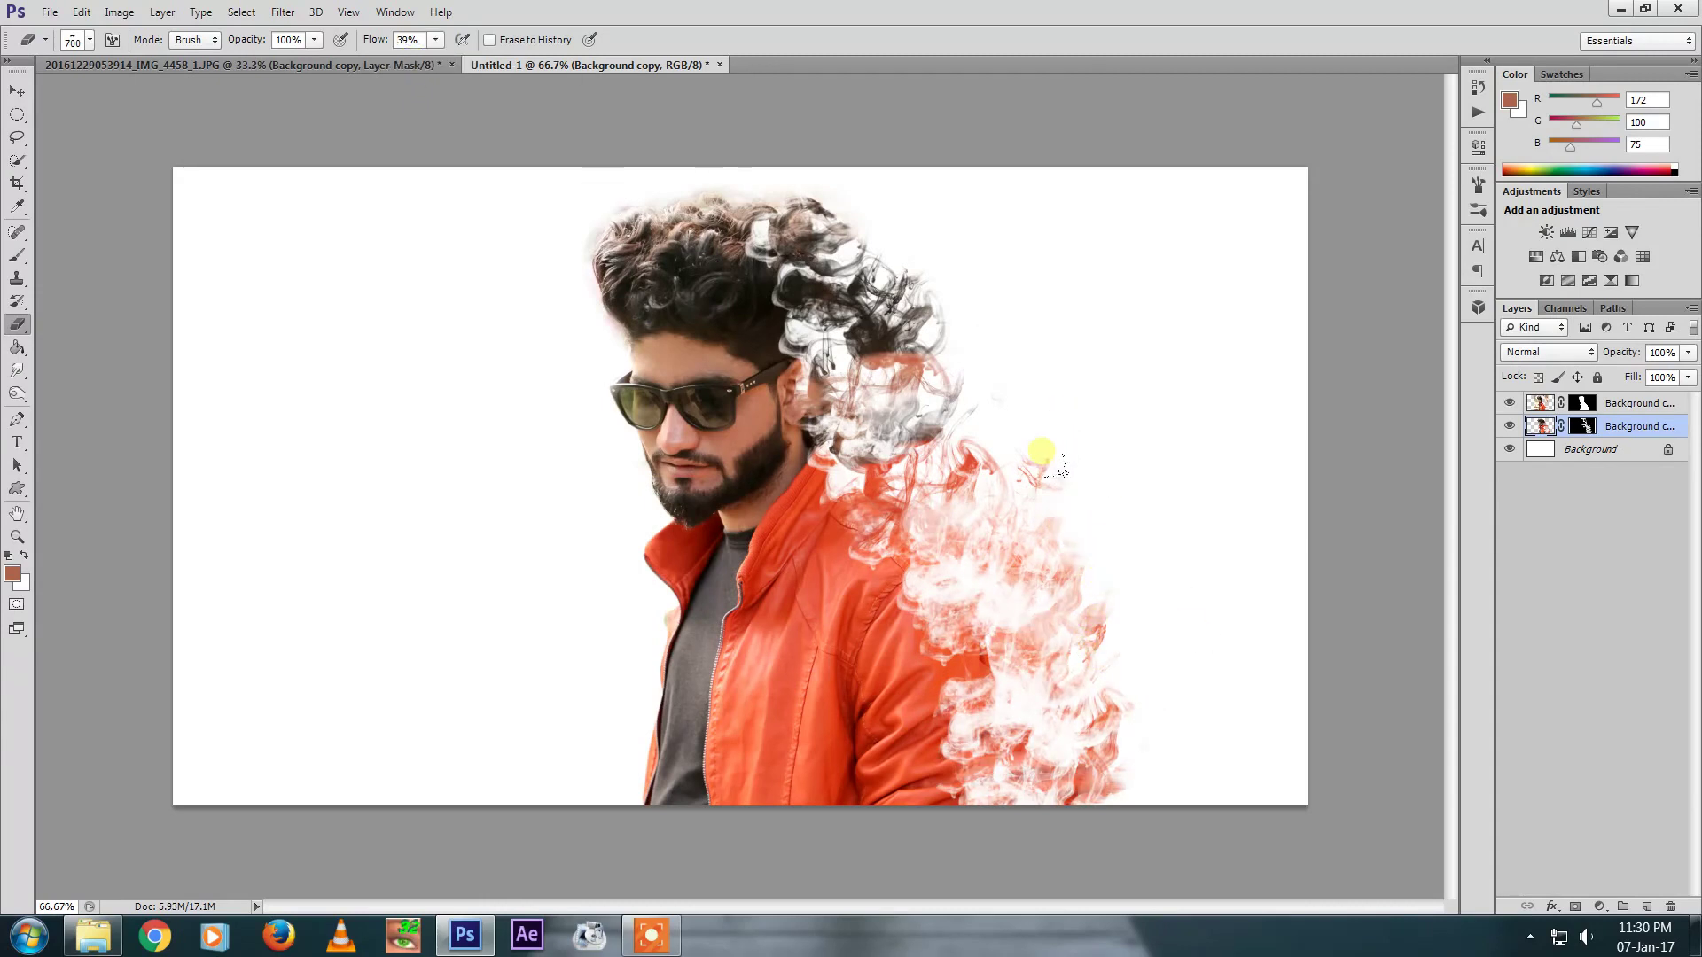
# Select both Background copies and move them about 65 px left
pyautogui.press('v')
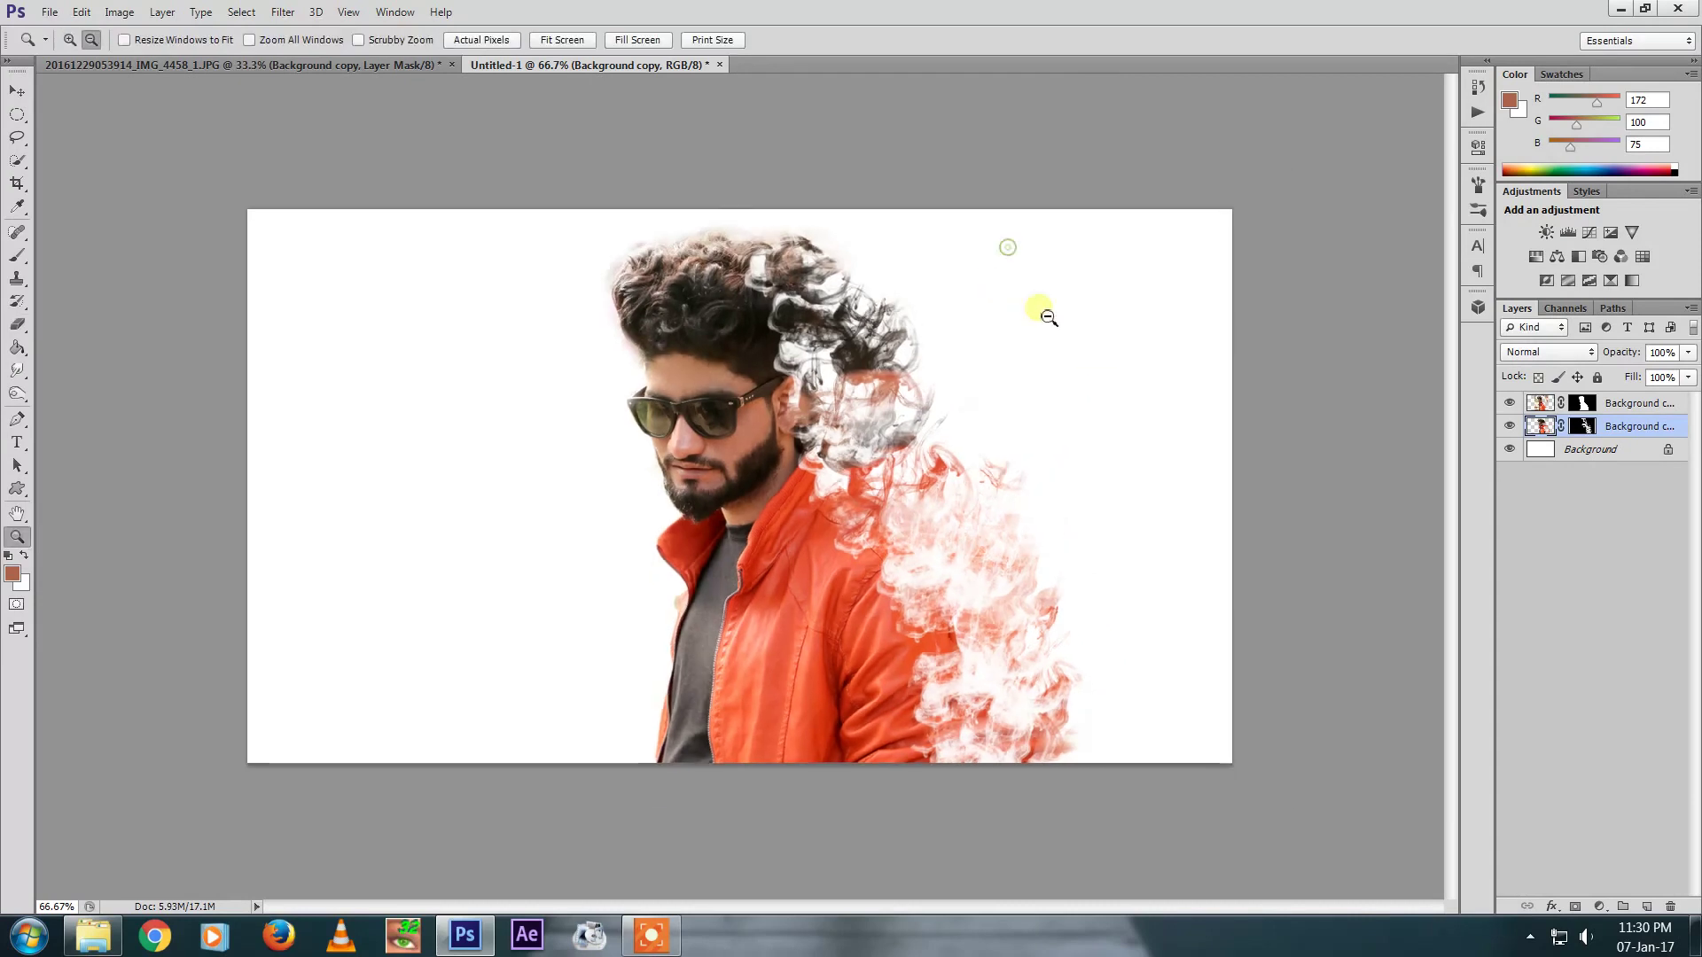
pyautogui.keyDown('shift'); pyautogui.click(1621, 403); pyautogui.keyUp('shift')
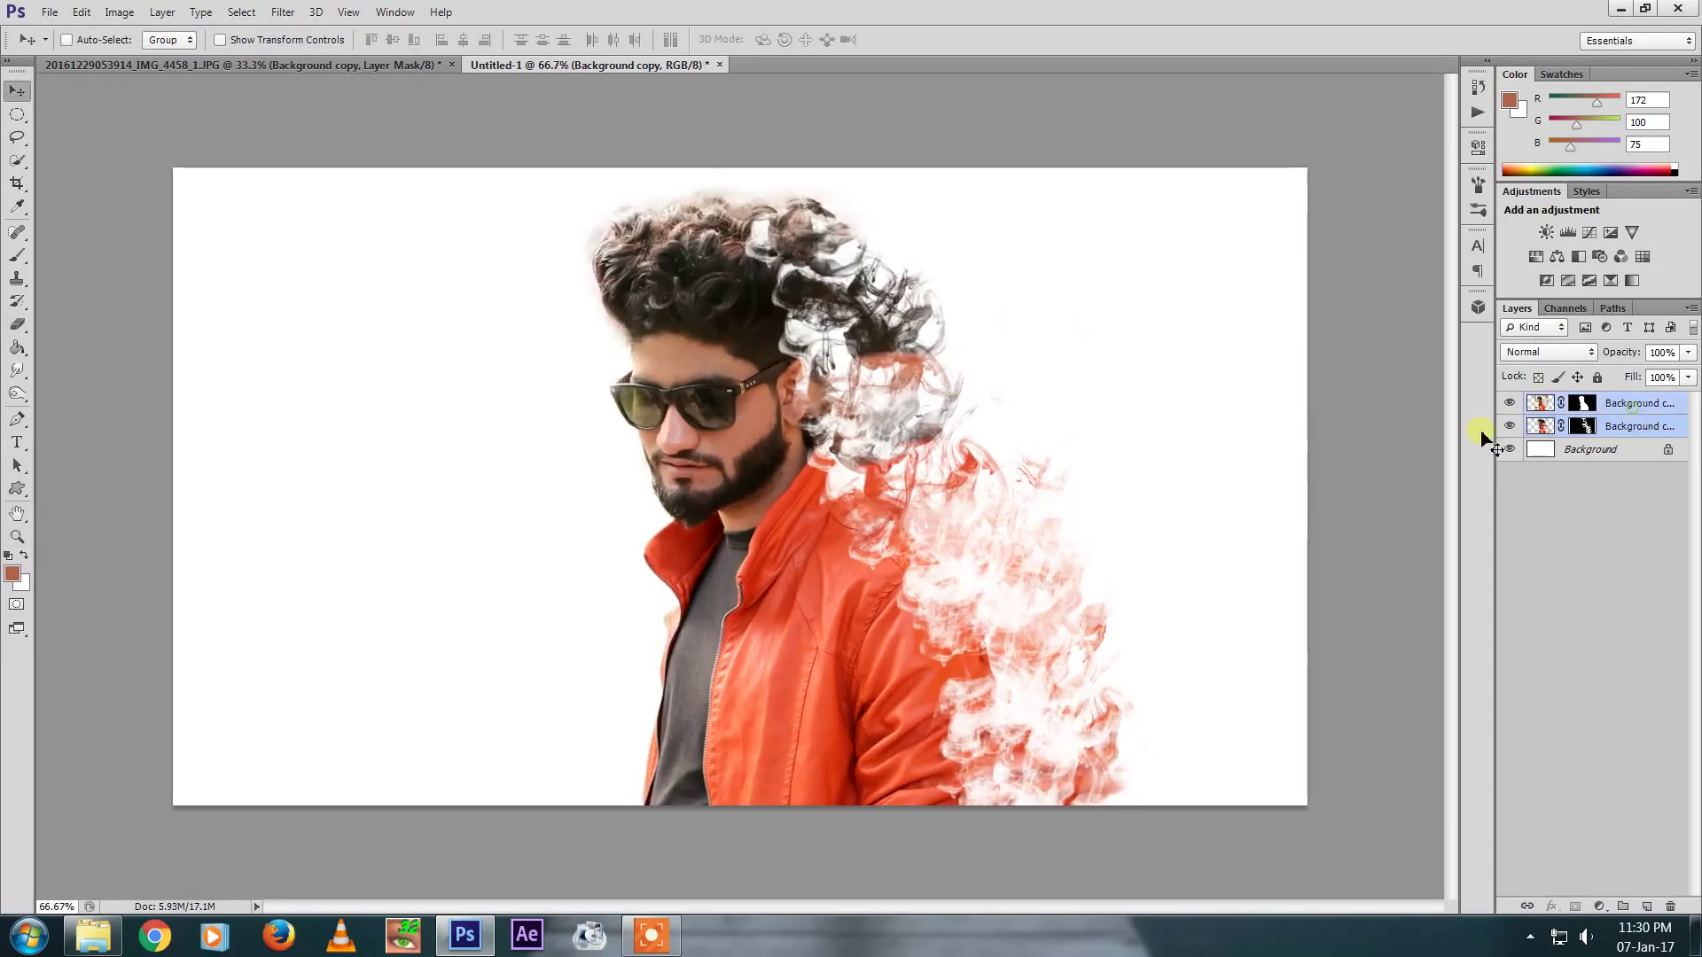
pyautogui.moveTo(966, 383); pyautogui.dragTo(917, 377)
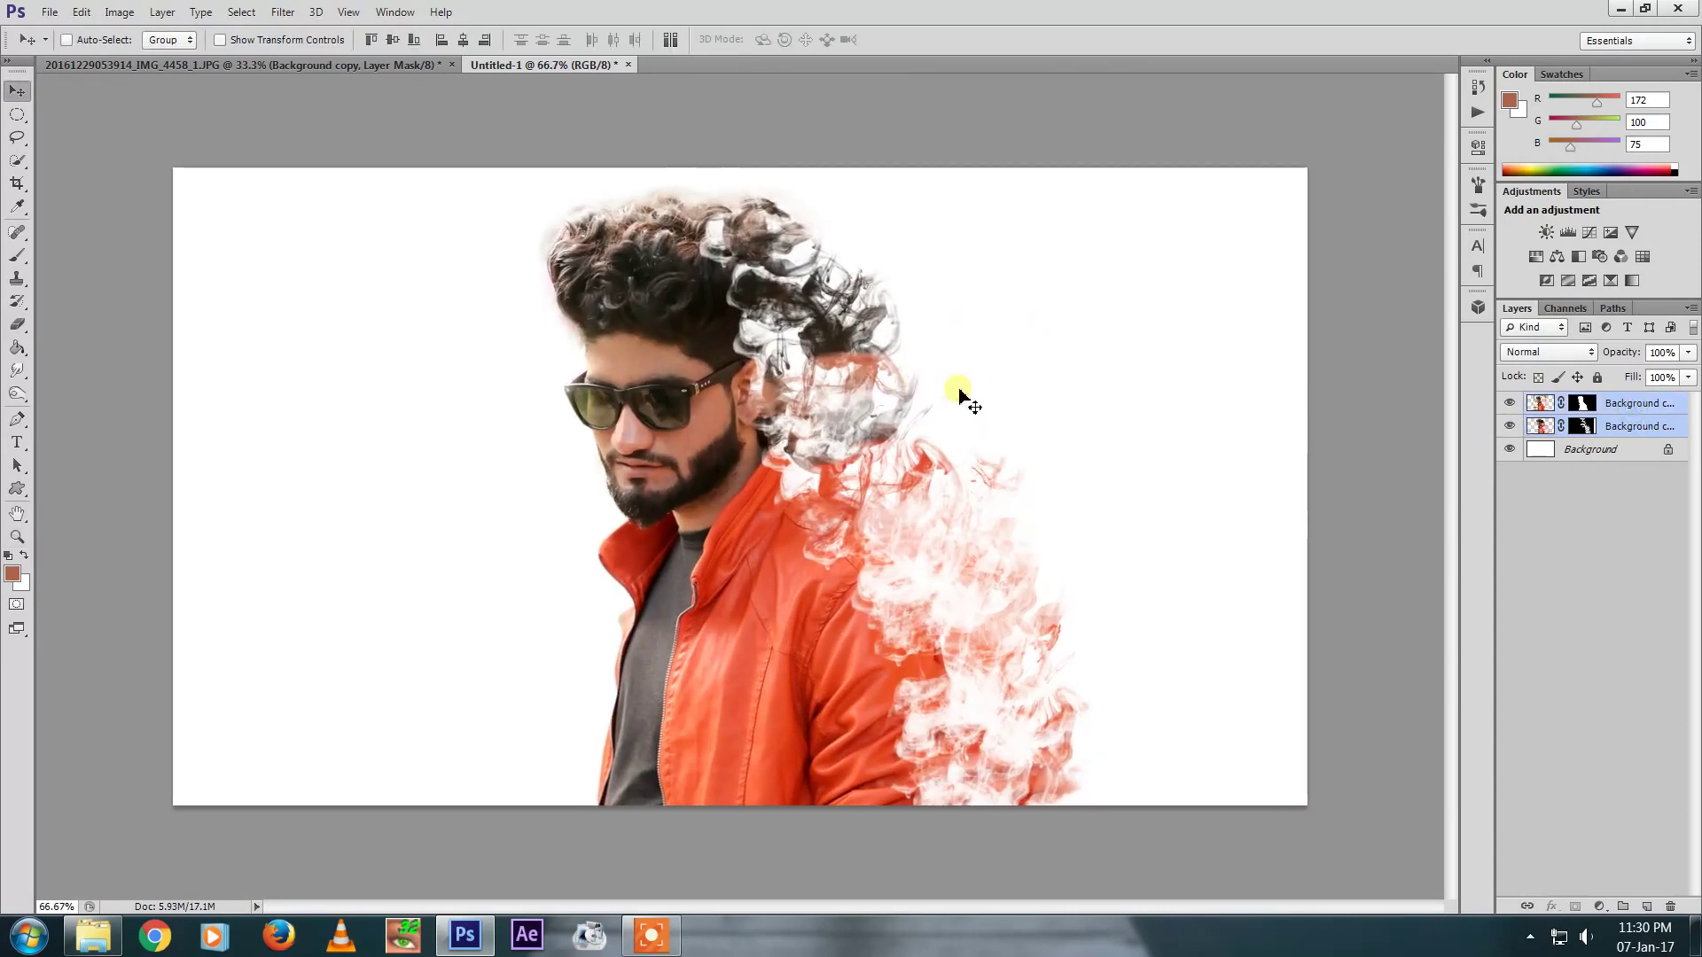
# Make Background copy 2 the only selected layer
pyautogui.rightClick(722, 455)
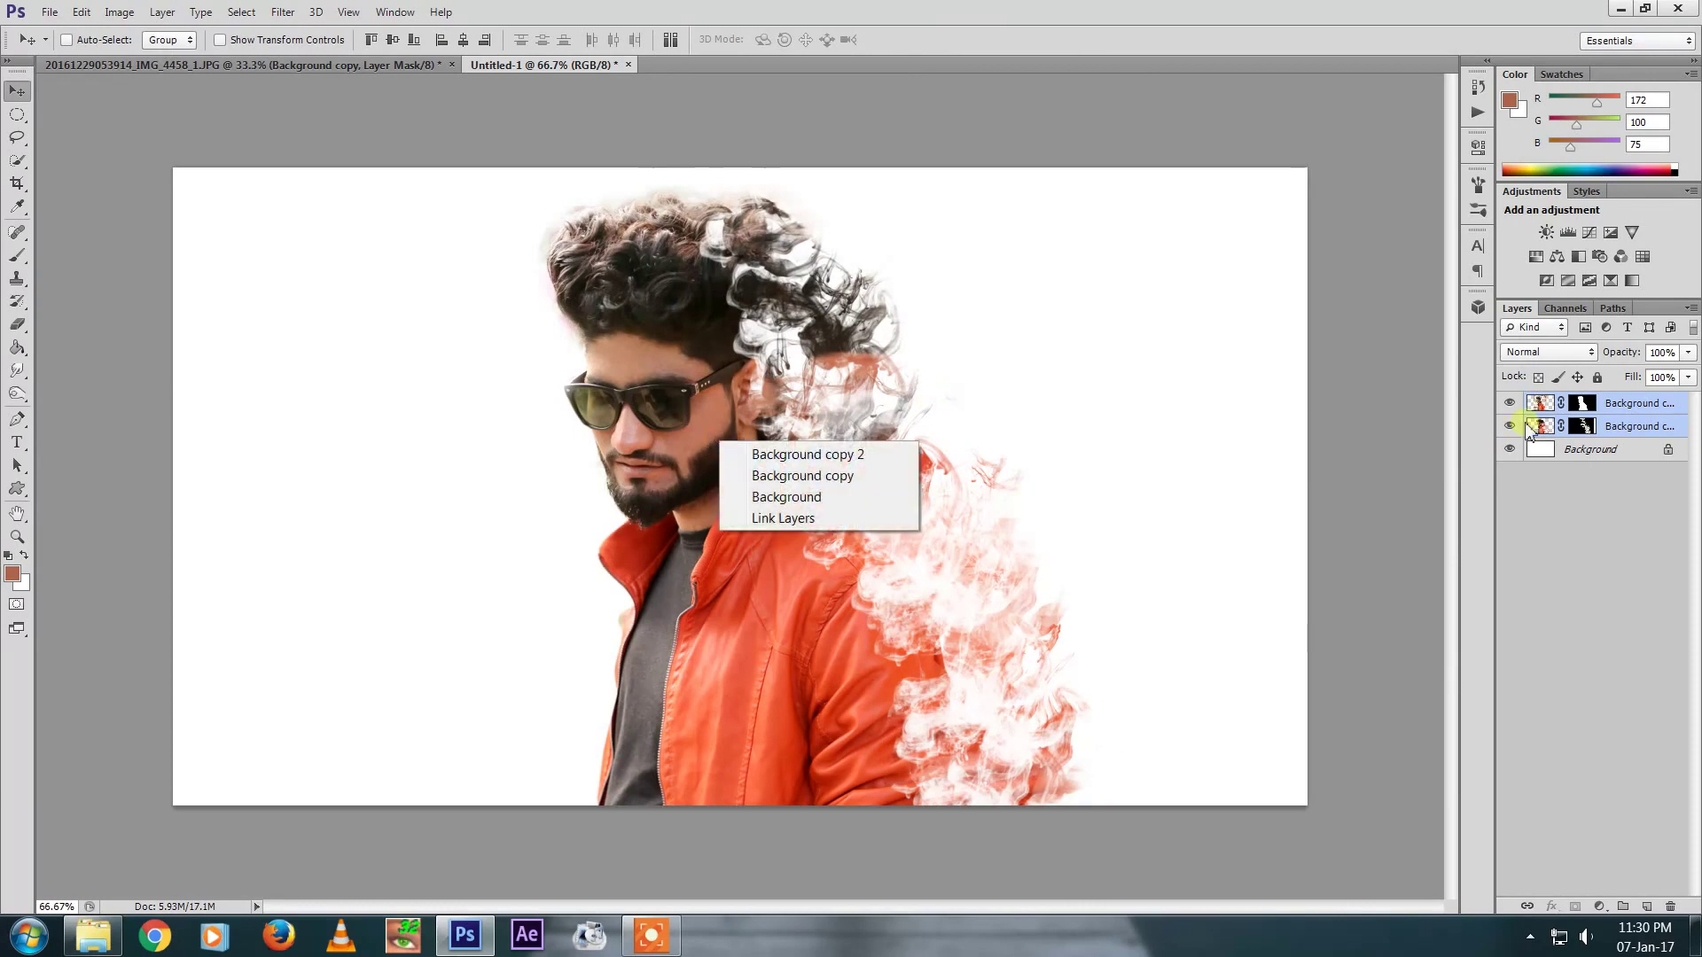
pyautogui.click(1427, 466)
pyautogui.keyDown('ctrl'); pyautogui.click(778, 448); pyautogui.keyUp('ctrl')
# Apply Levels to Background copy 2 with the white input set to 225
pyautogui.hotkey('ctrl', 'o')
pyautogui.press('Escape')
pyautogui.hotkey('ctrl', 'l')
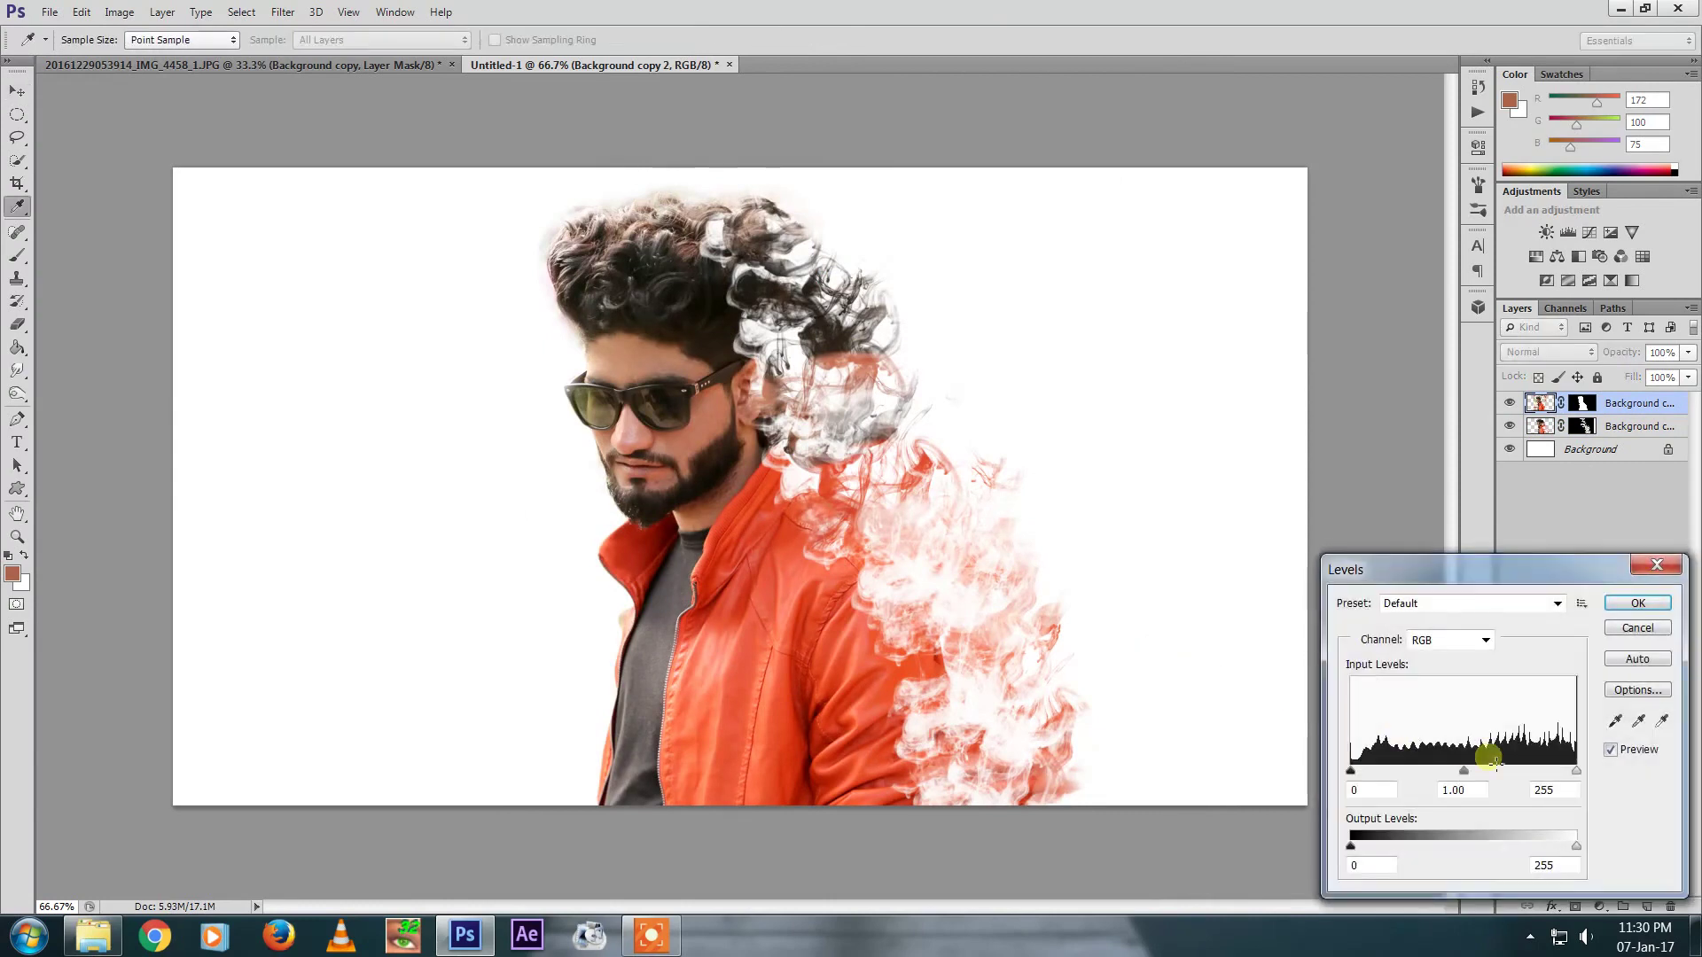
pyautogui.moveTo(1578, 773); pyautogui.dragTo(1442, 773)
pyautogui.press('Return')
# Zoom the canvas view out to 50%
pyautogui.hotkey('ctrl', '-')
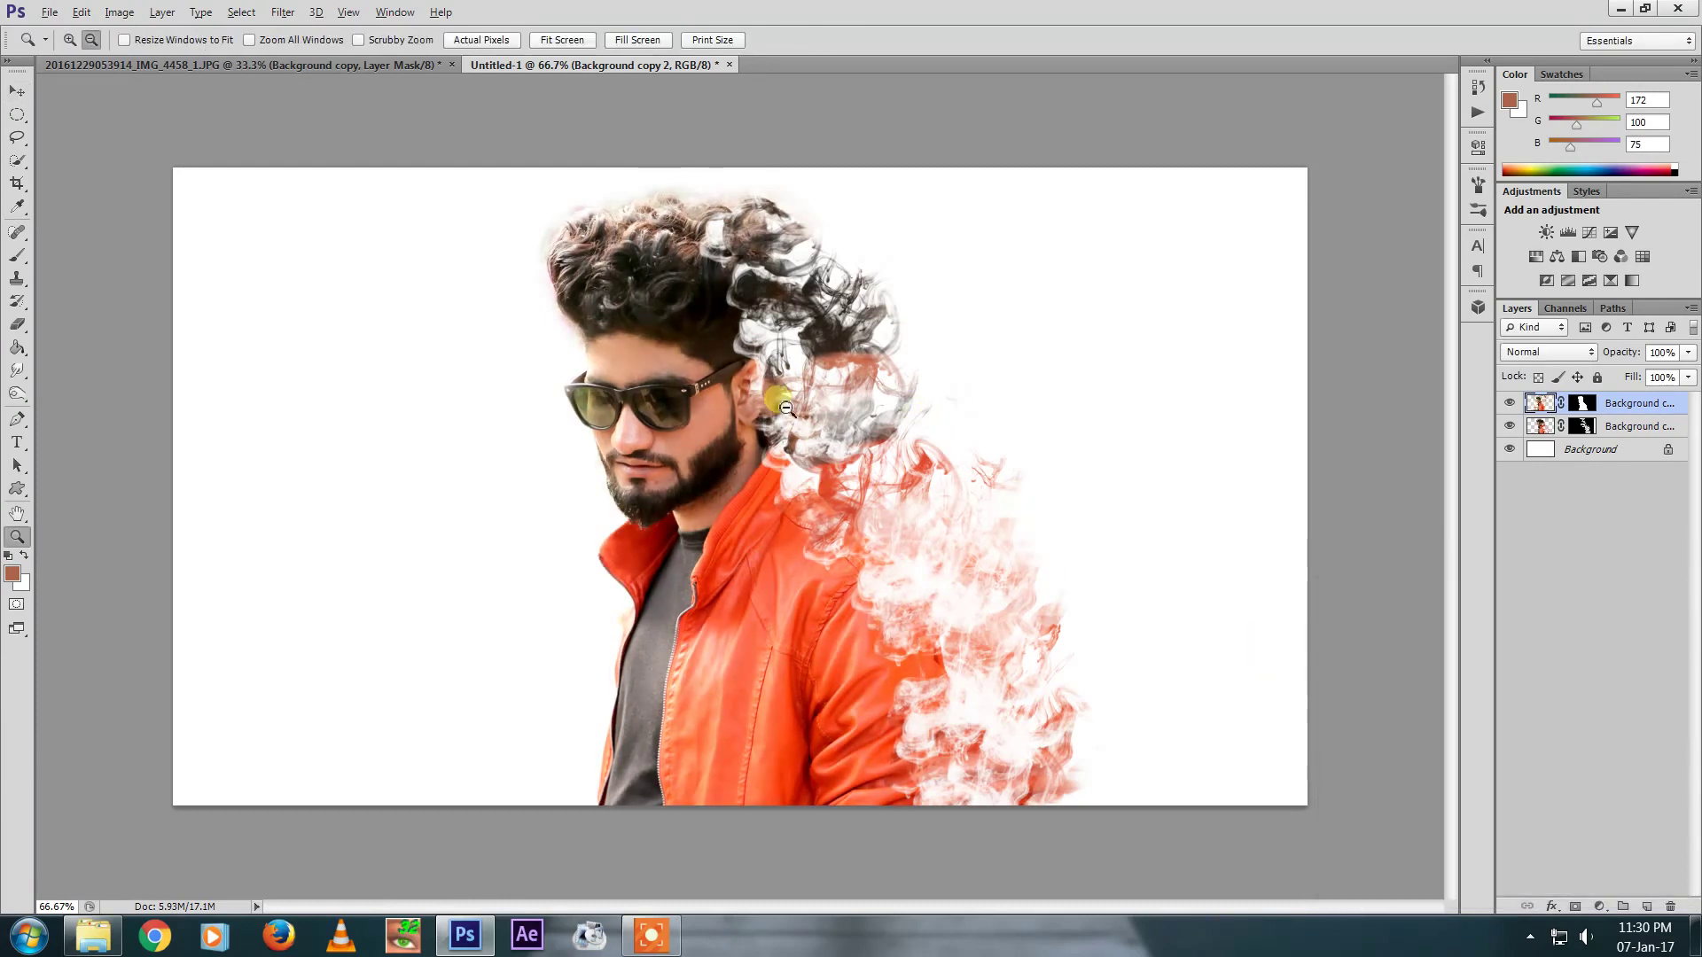
pyautogui.rightClick(999, 383)
pyautogui.click(1059, 393)
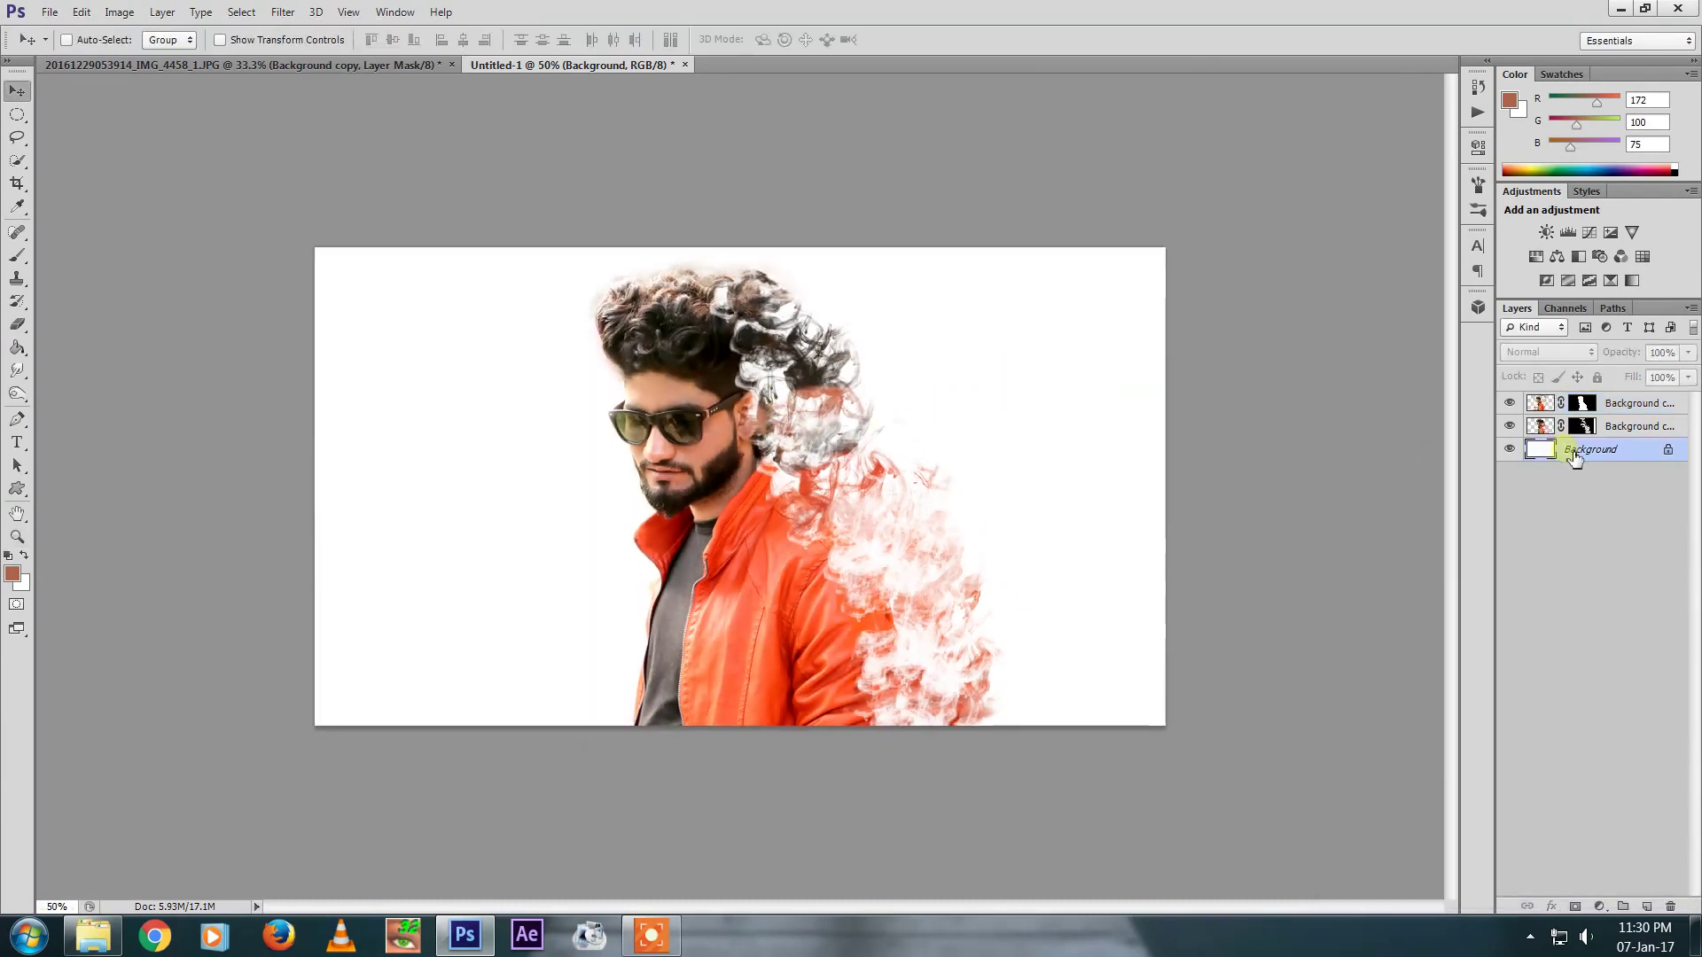
# Paint-bucket the white Background black with default colours, then add an empty layer above it
pyautogui.click(10, 557)
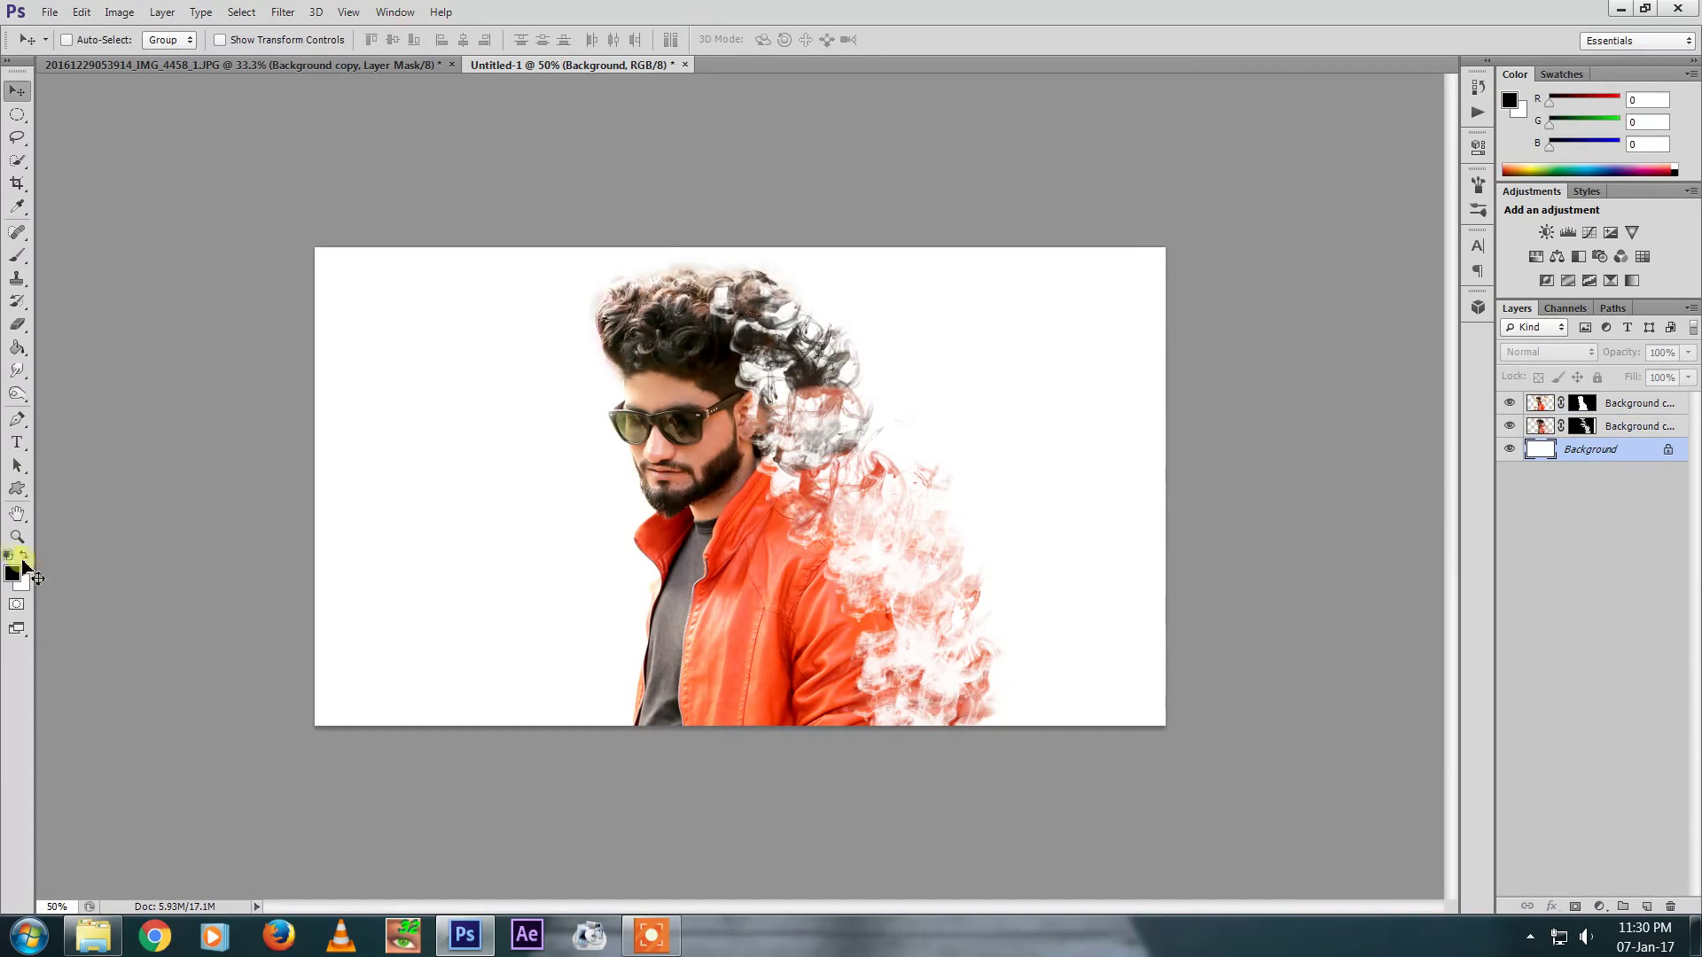
pyautogui.click(16, 347)
pyautogui.click(427, 452)
pyautogui.keyDown('ctrl'); pyautogui.keyDown('space'); pyautogui.click(798, 444); pyautogui.keyUp('space'); pyautogui.keyUp('ctrl')
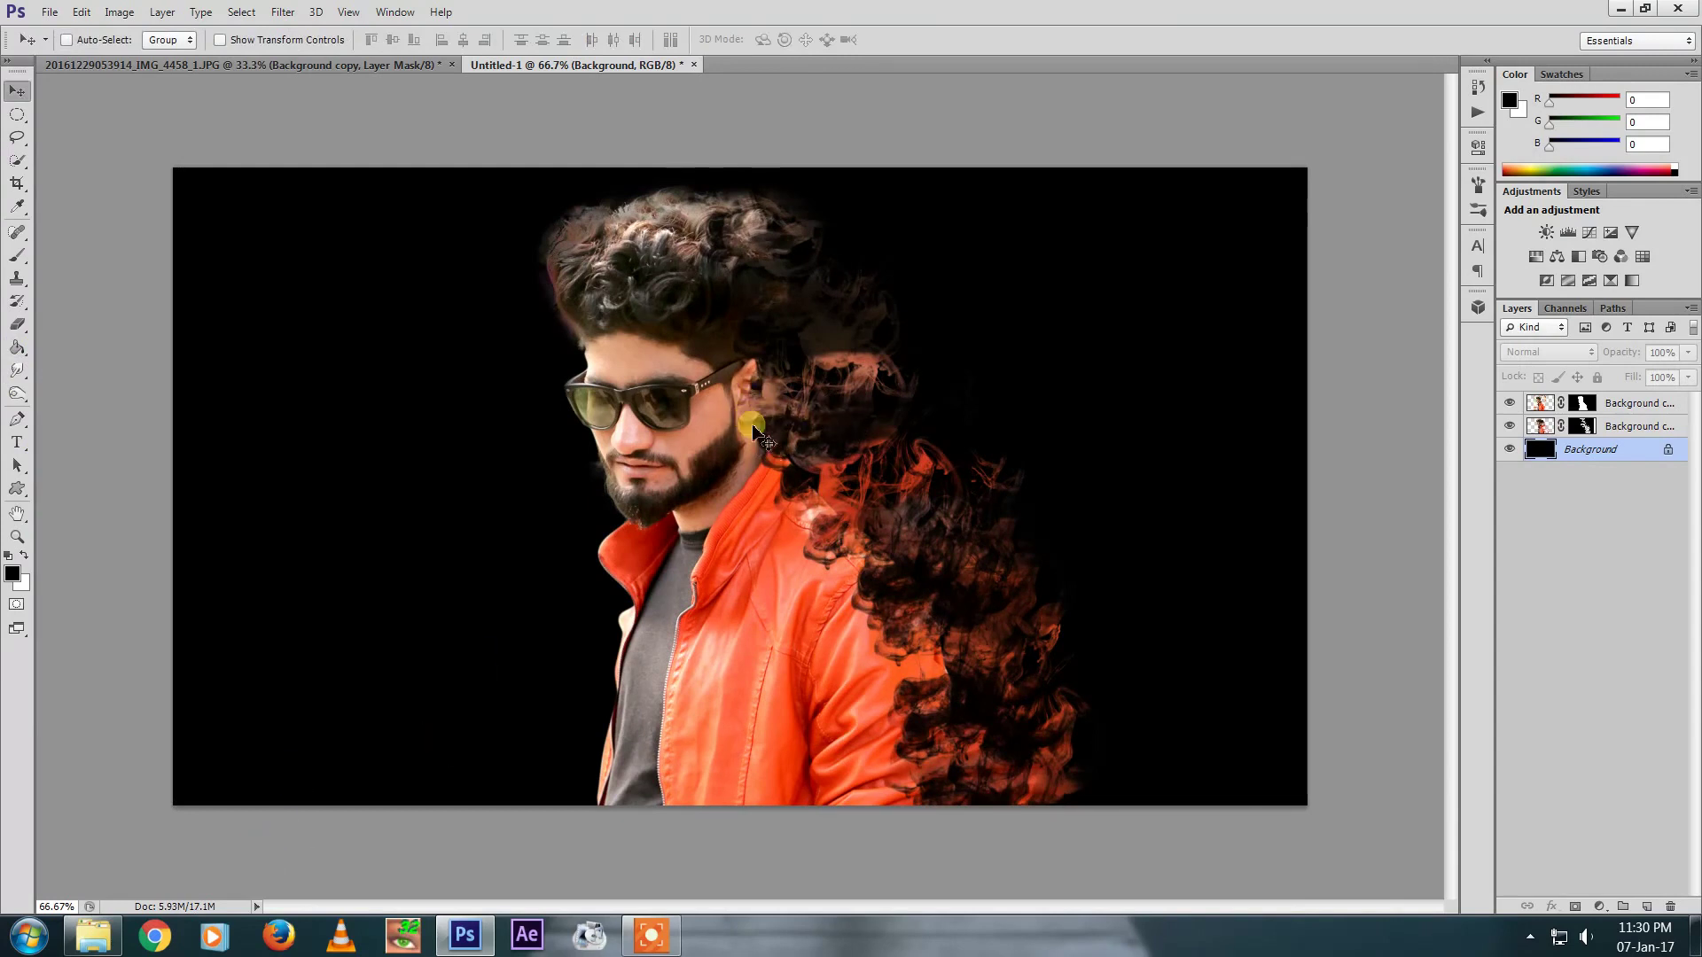
pyautogui.click(1646, 905)
# Choose a spotlight-shaped brush preset for the Brush tool
pyautogui.press('b')
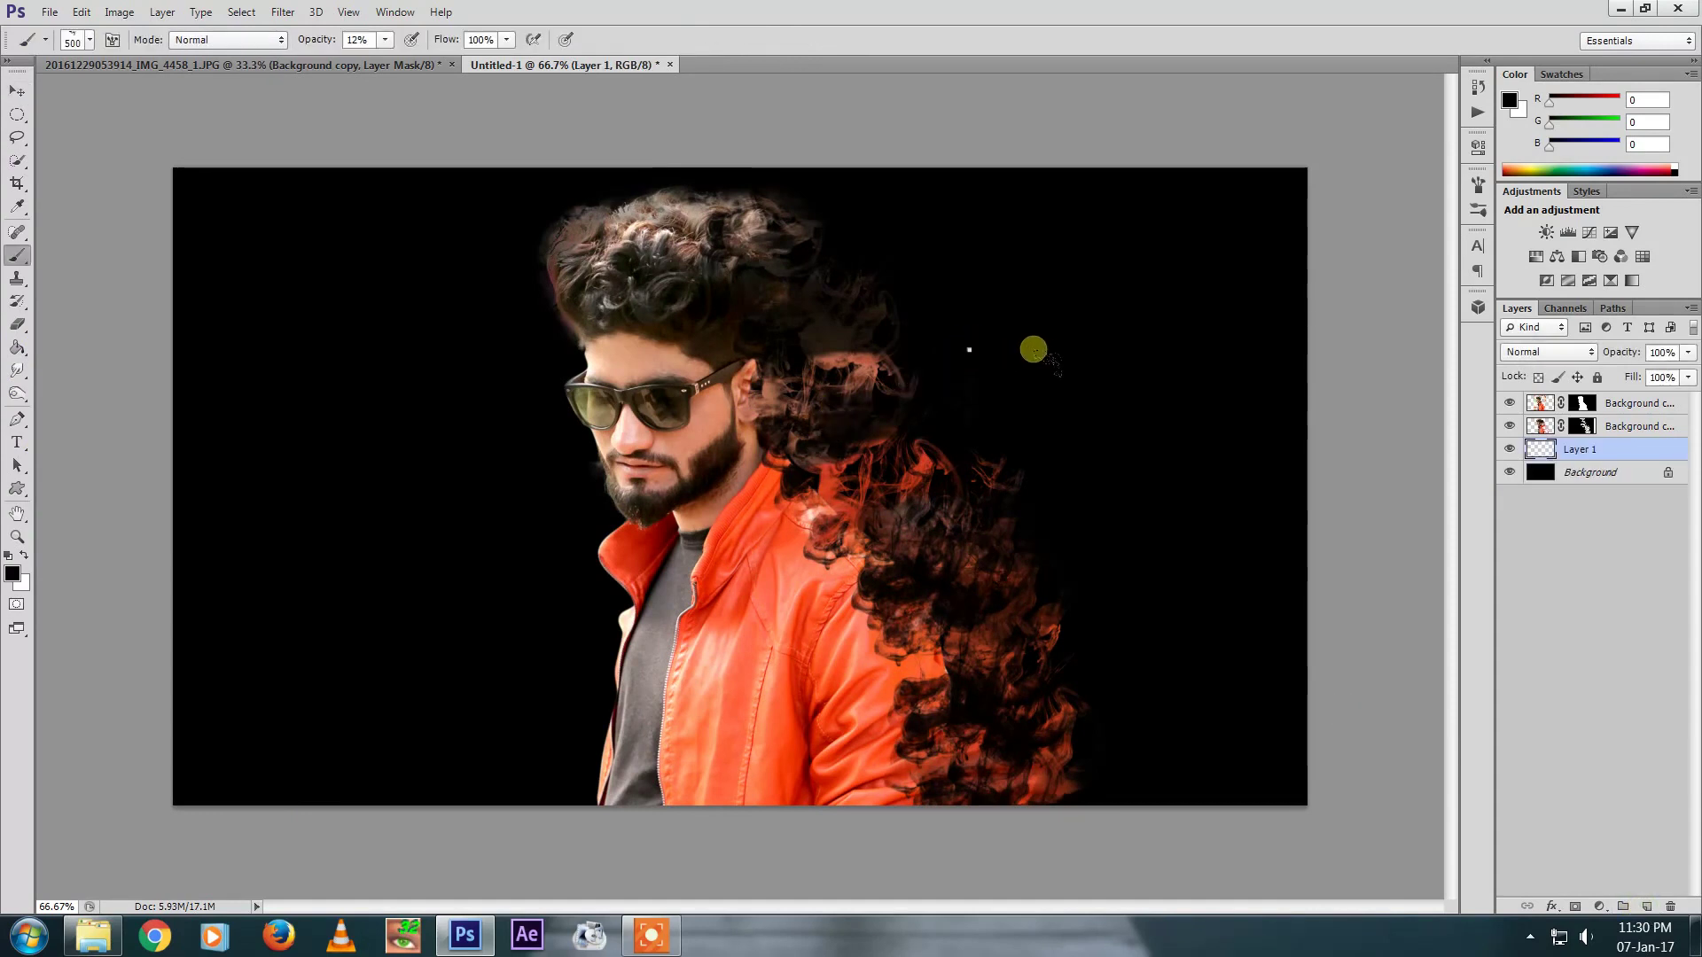
pyautogui.rightClick(1033, 349)
pyautogui.moveTo(1654, 603); pyautogui.dragTo(1654, 700)
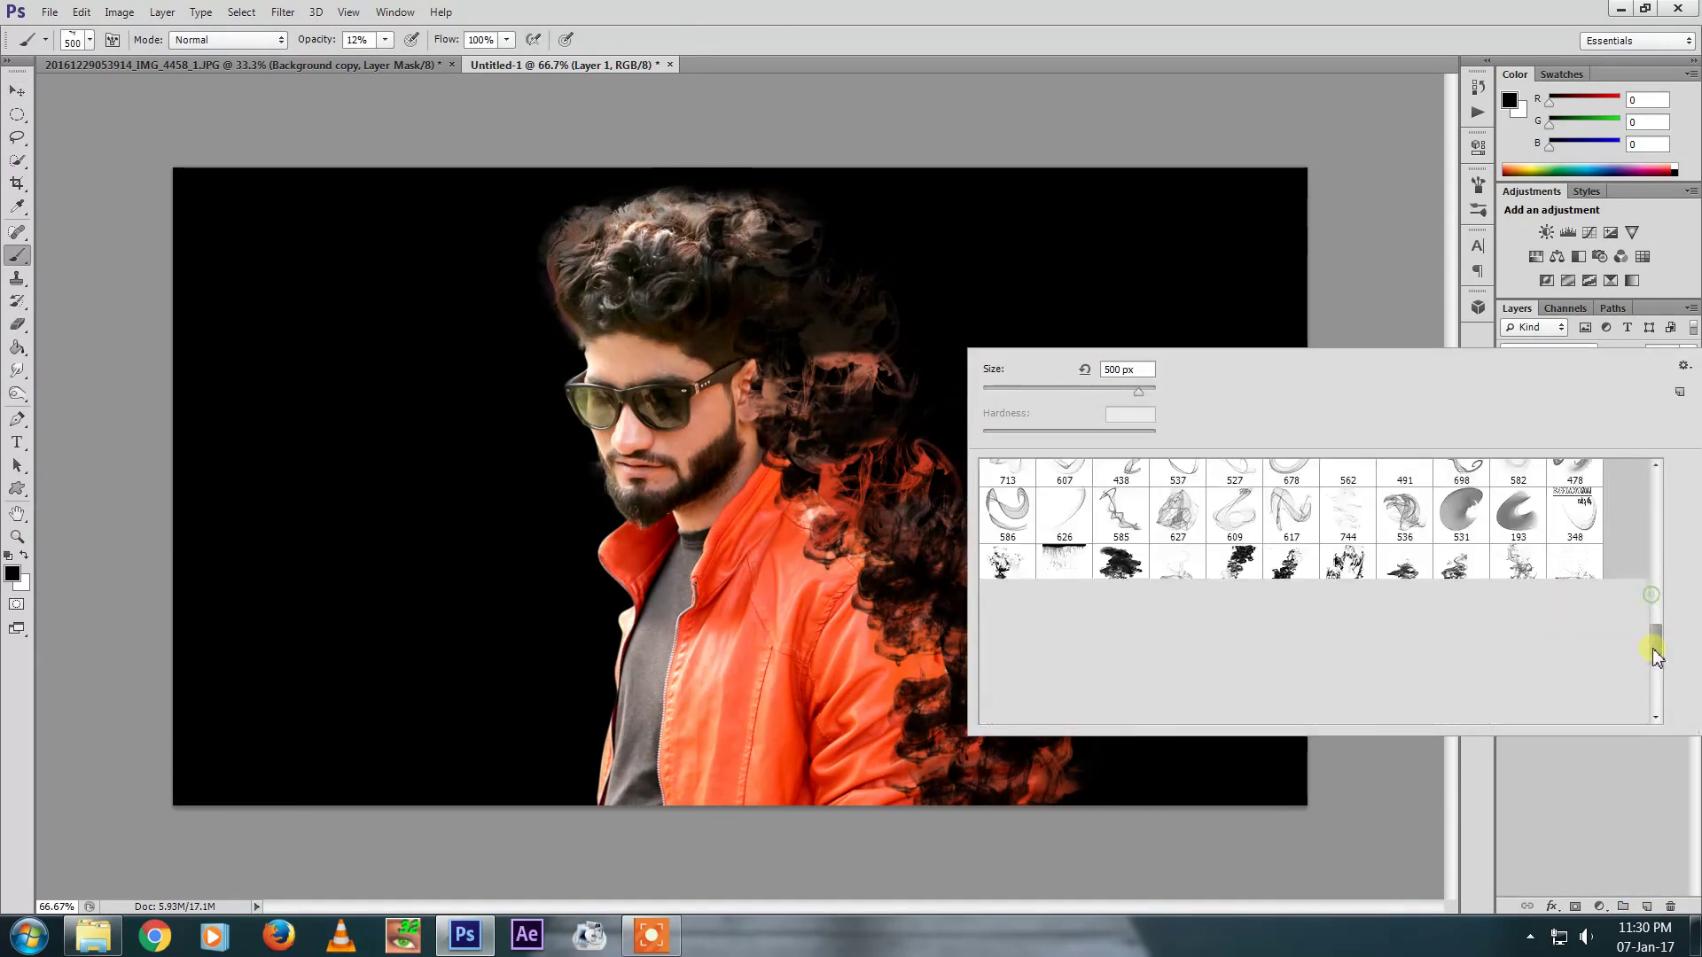
pyautogui.click(1517, 577)
pyautogui.click(1256, 295)
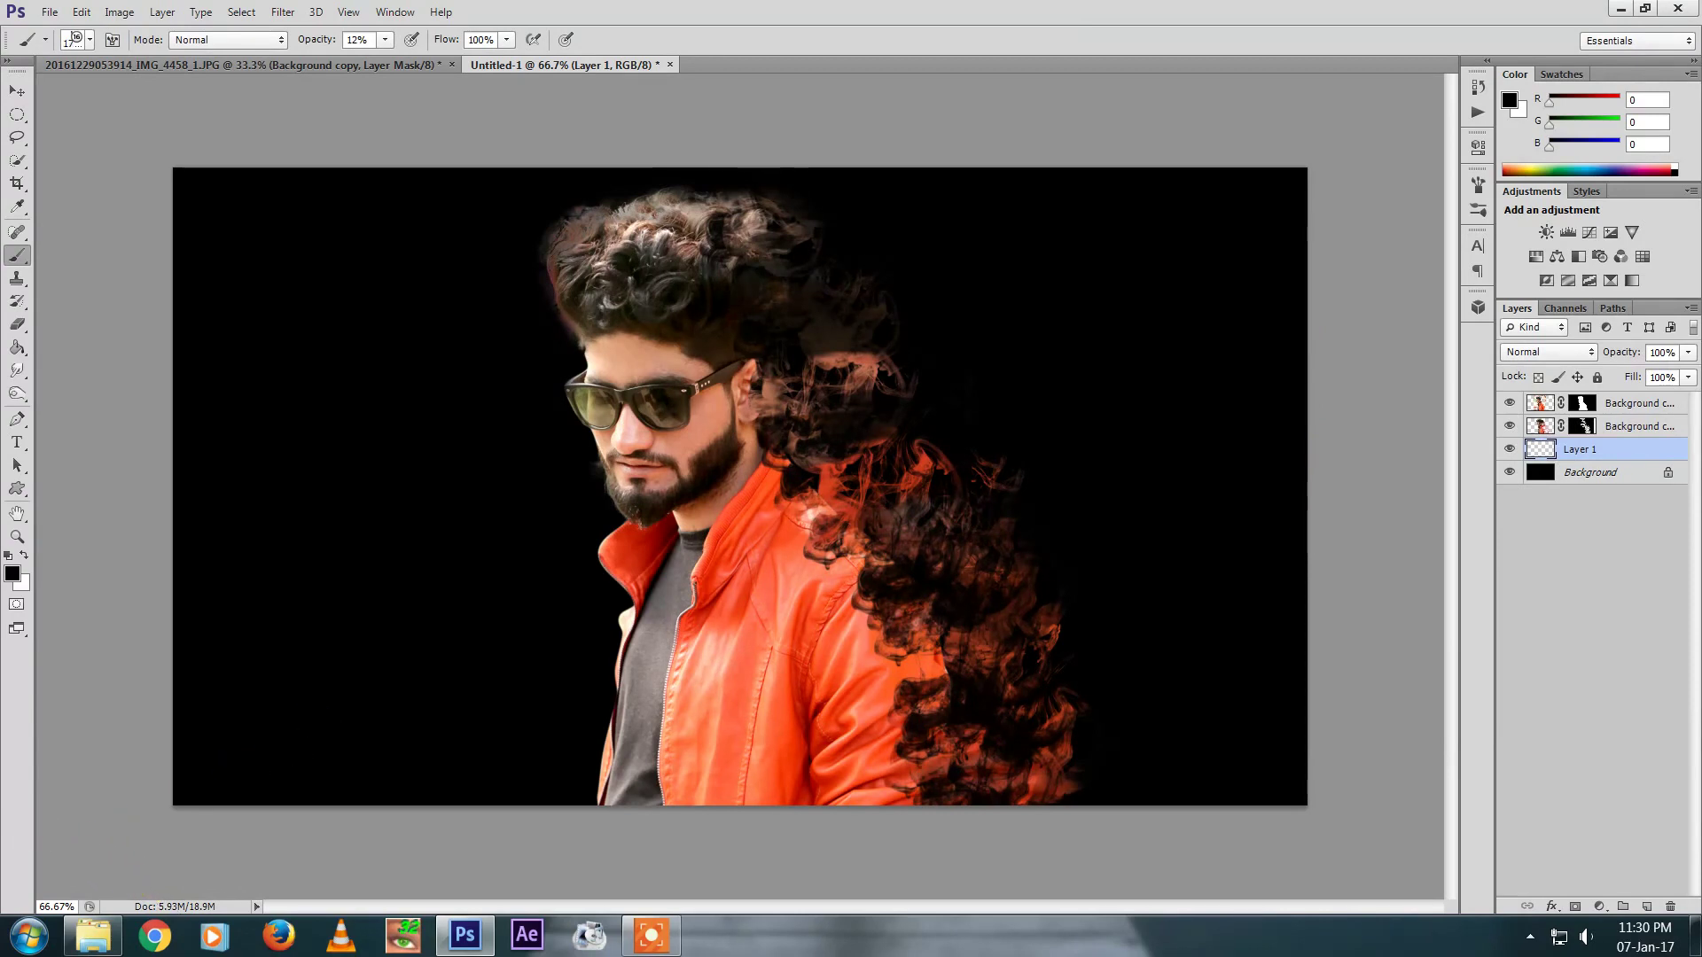
# Stamp a white spotlight beam at the top right at 100% opacity, discarding a top-left test
pyautogui.click(24, 555)
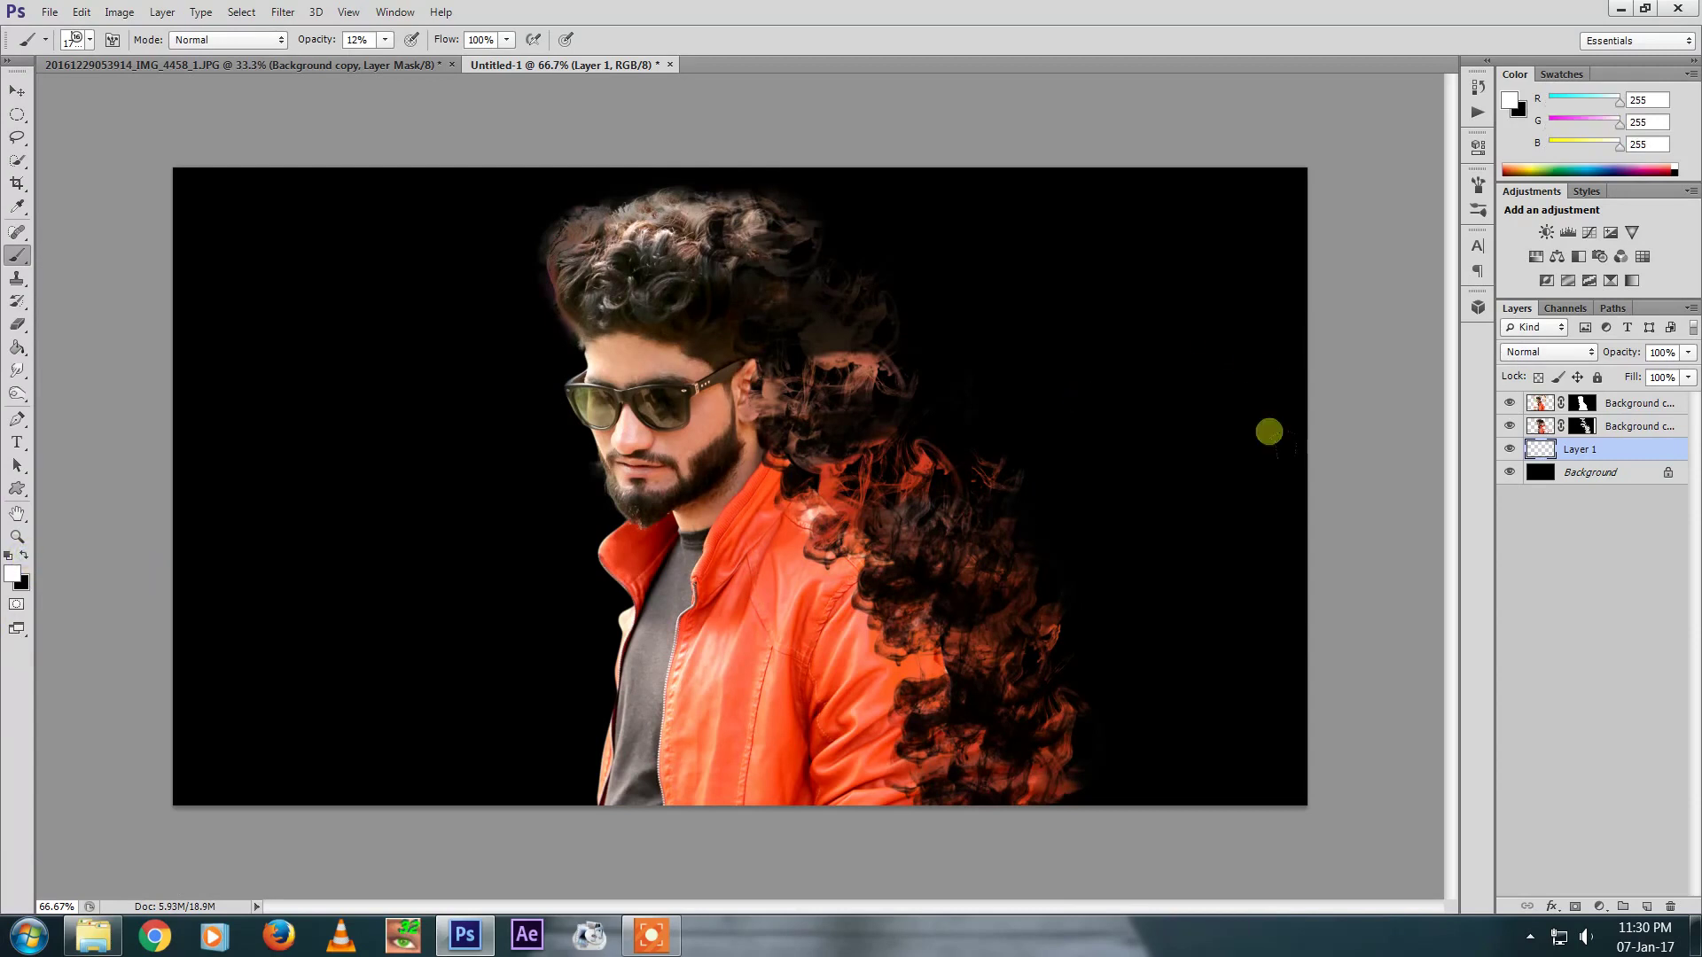
pyautogui.moveTo(1194, 173); pyautogui.dragTo(1194, 550)
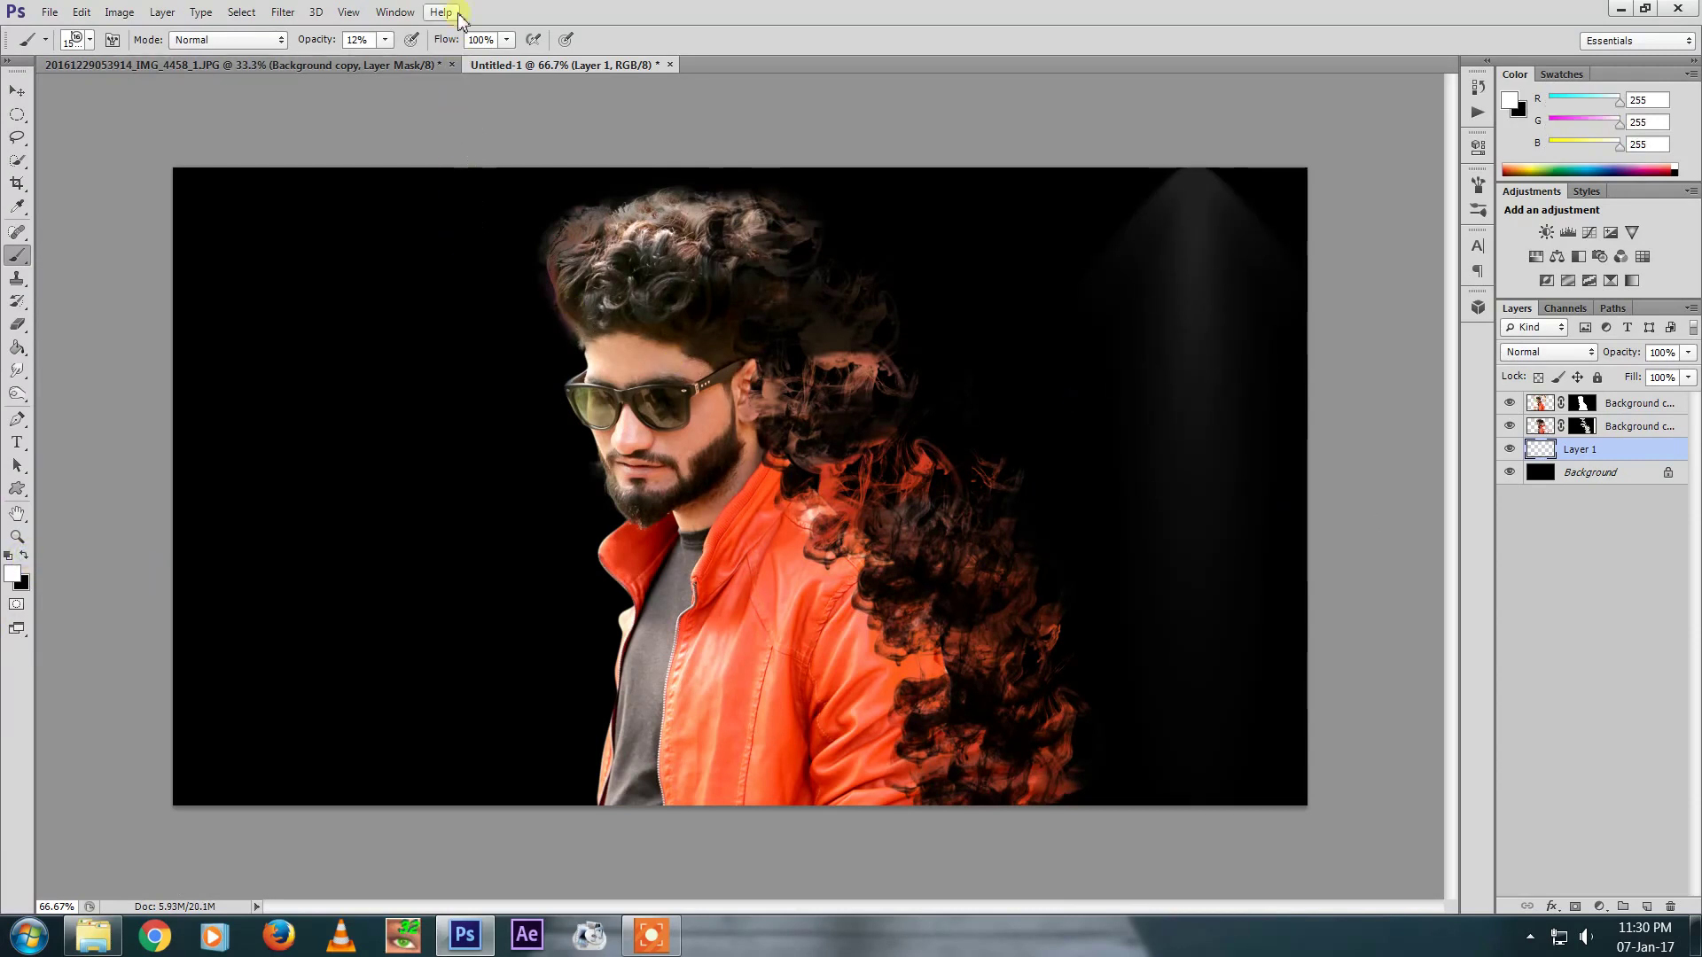
pyautogui.click(385, 41)
pyautogui.moveTo(387, 51); pyautogui.dragTo(447, 57)
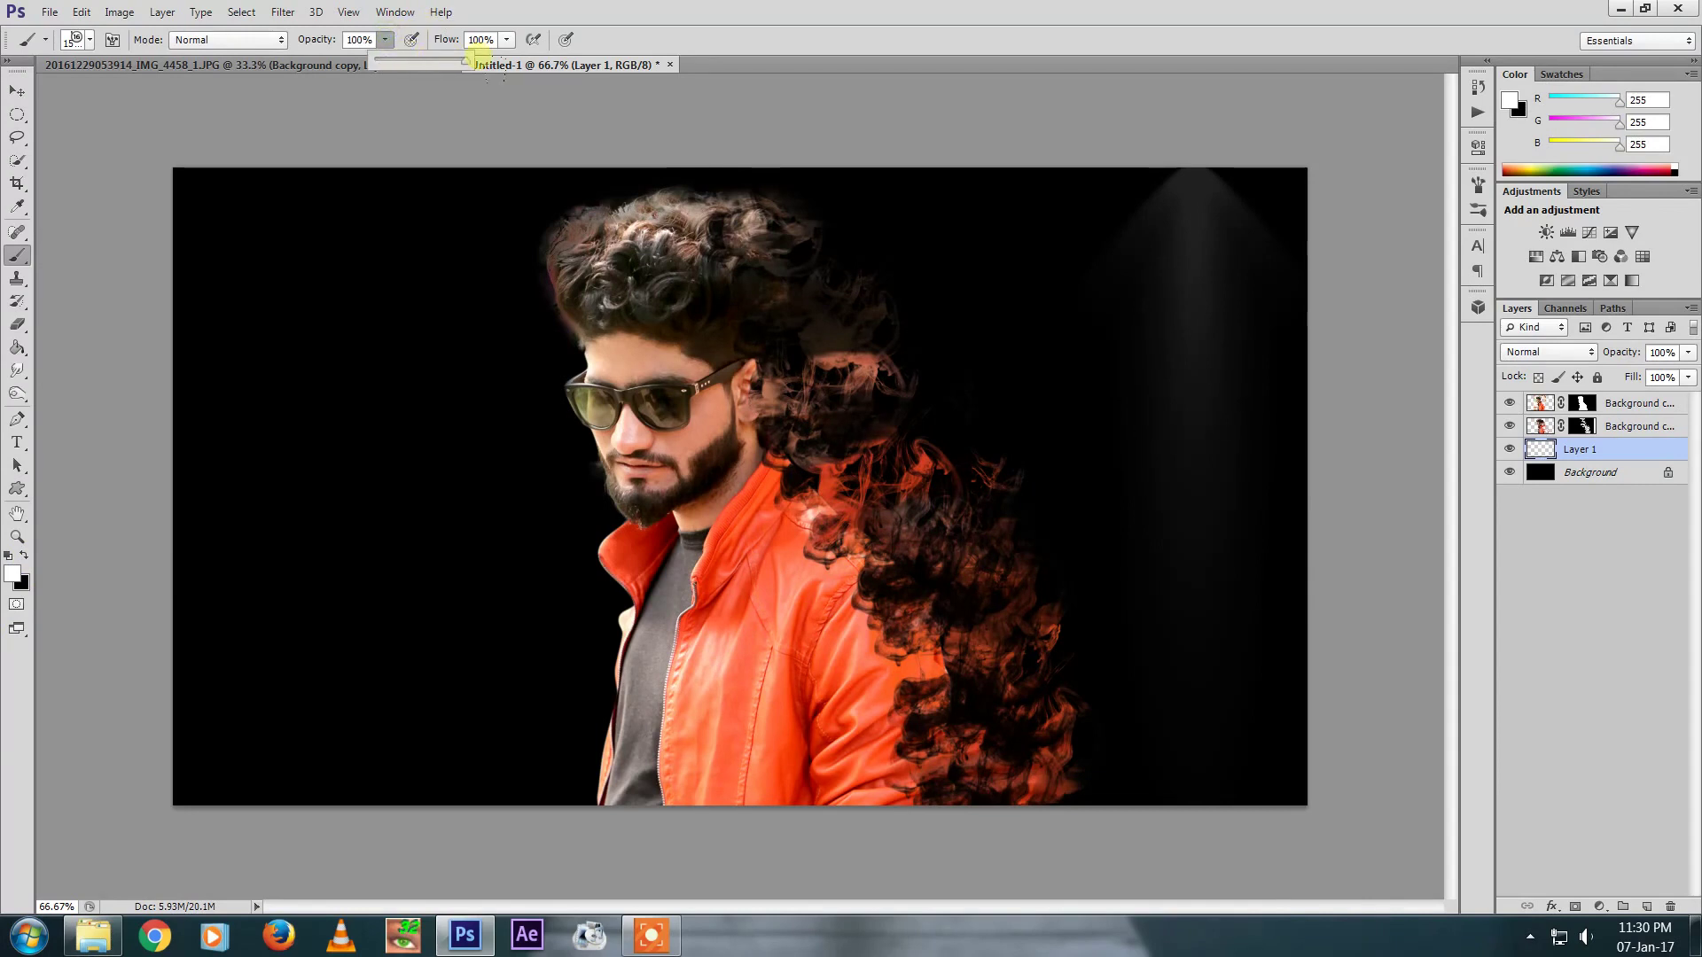
pyautogui.hotkey('ctrl', 'z')
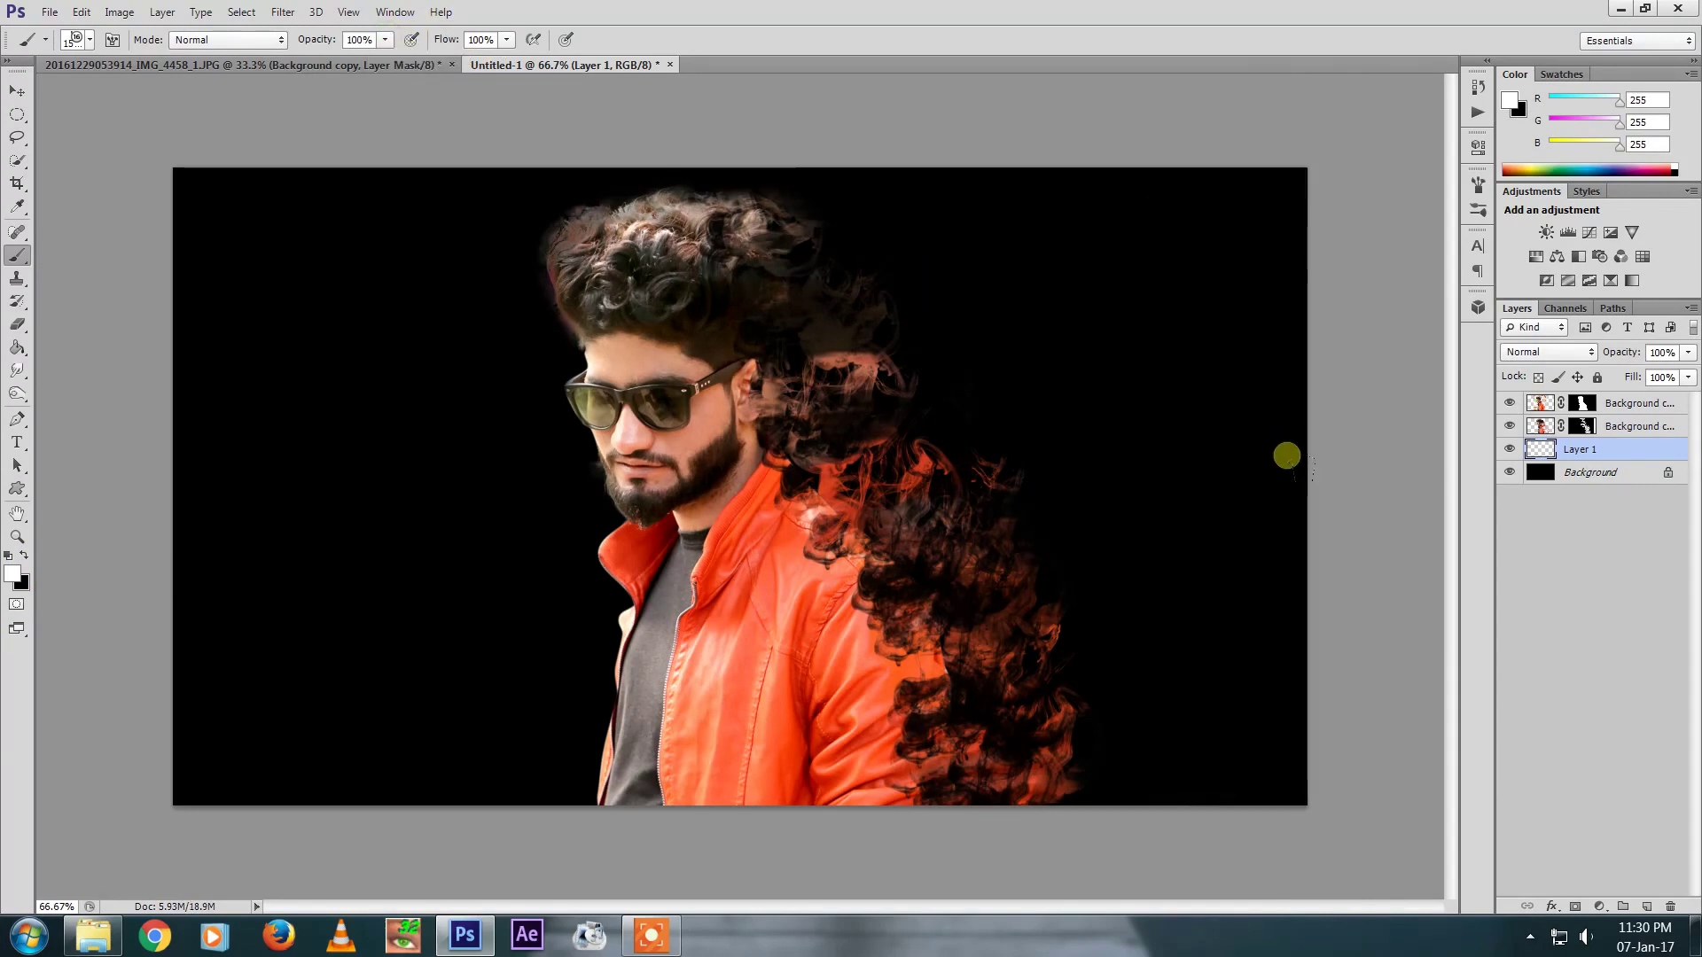
pyautogui.hotkey('ctrl', 'z')
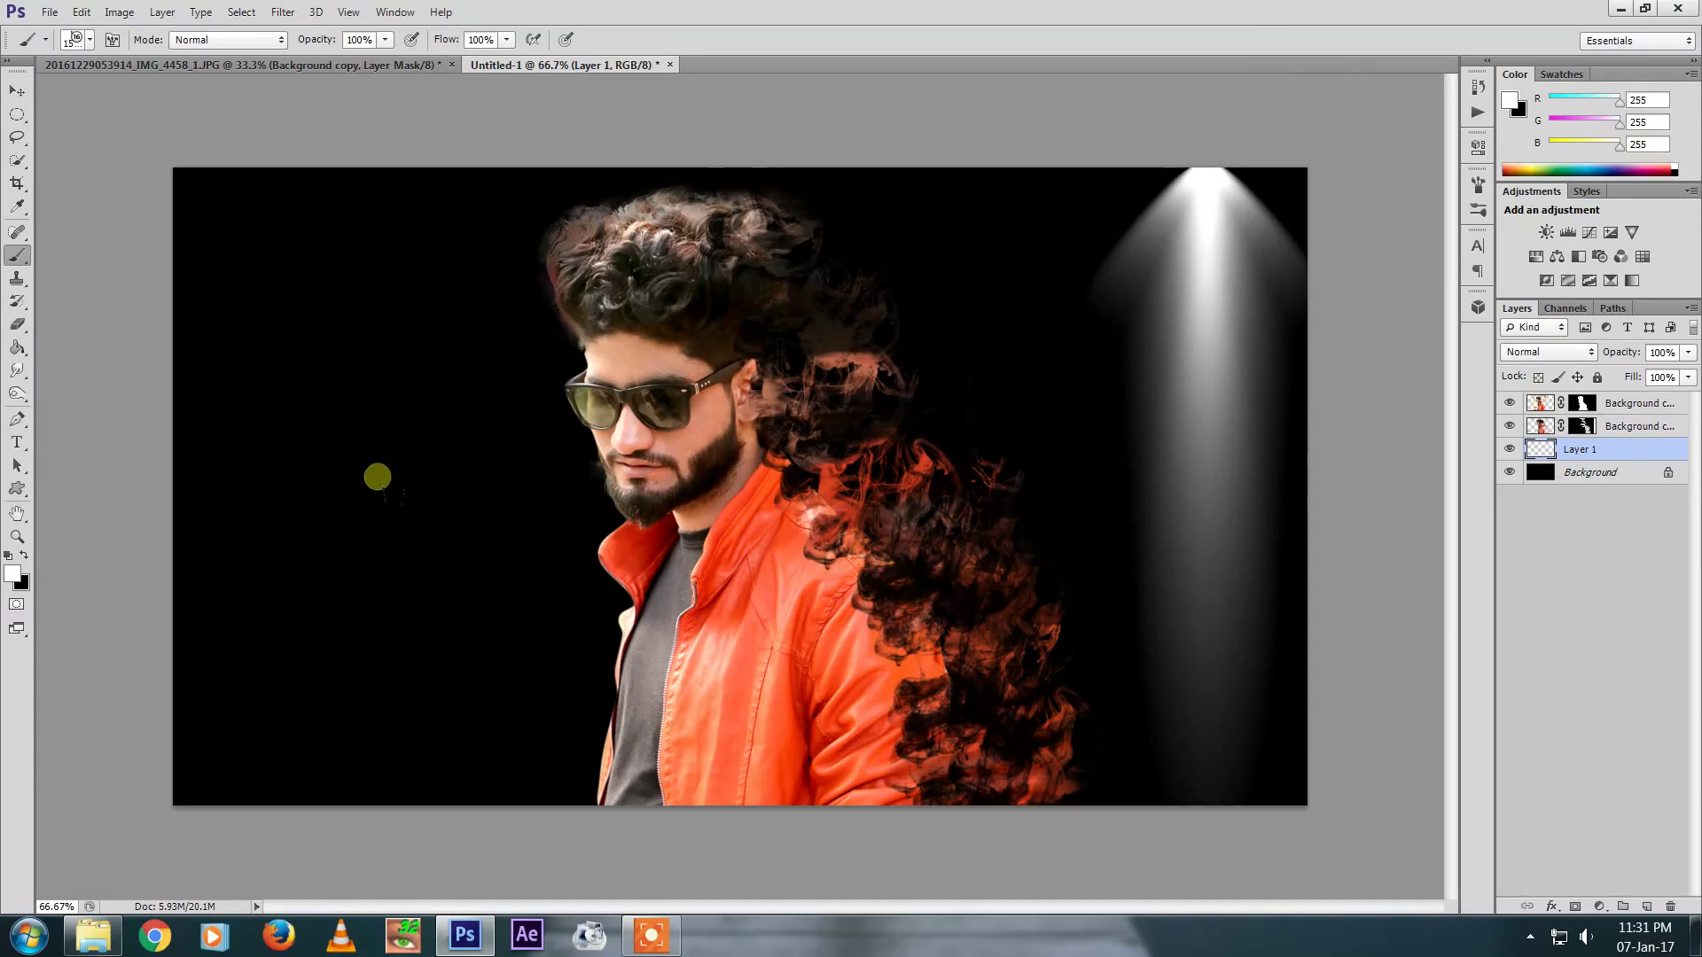
pyautogui.click(367, 483)
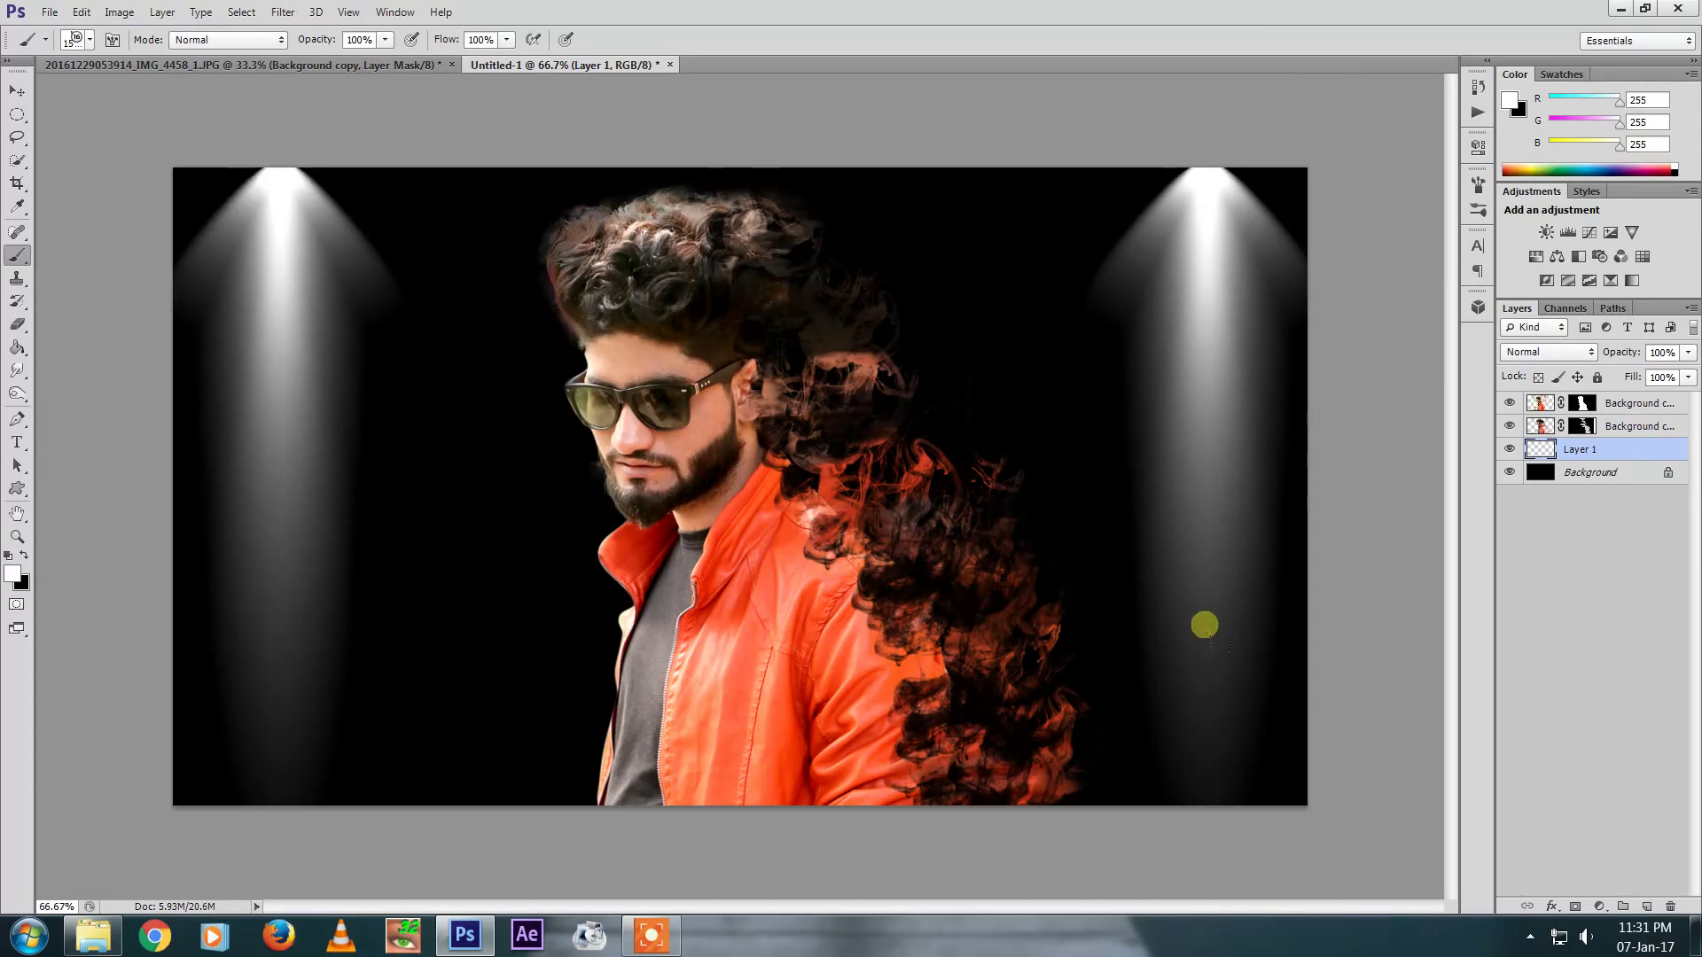
pyautogui.hotkey('ctrl', 'z')
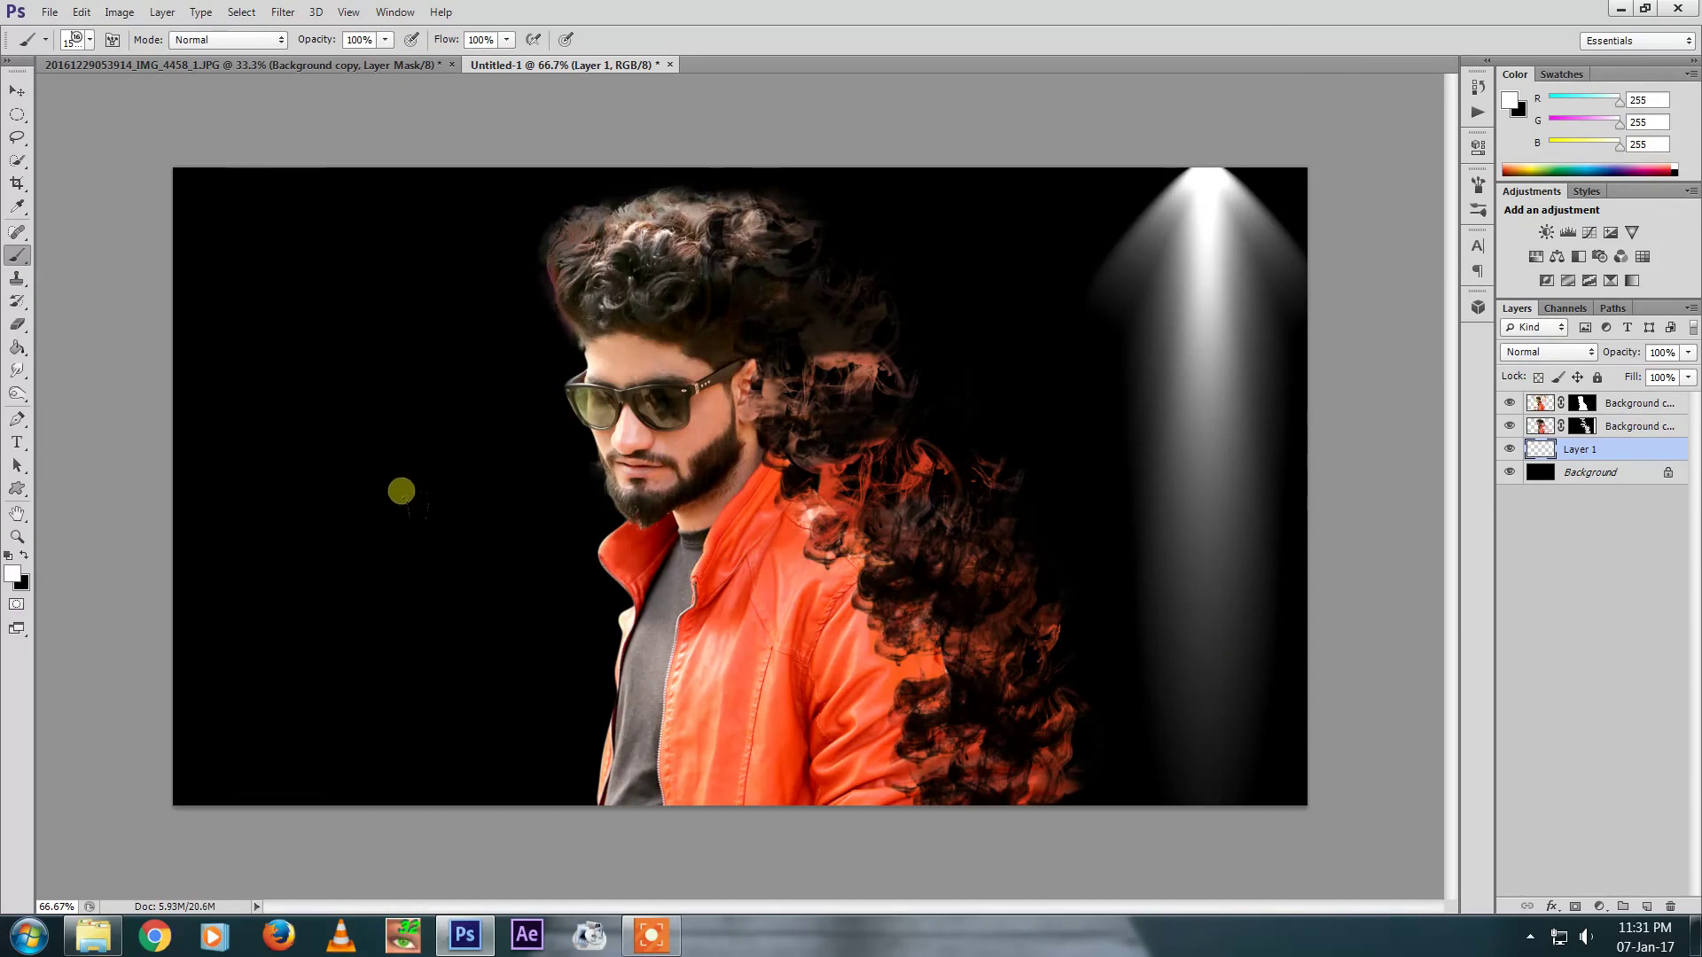